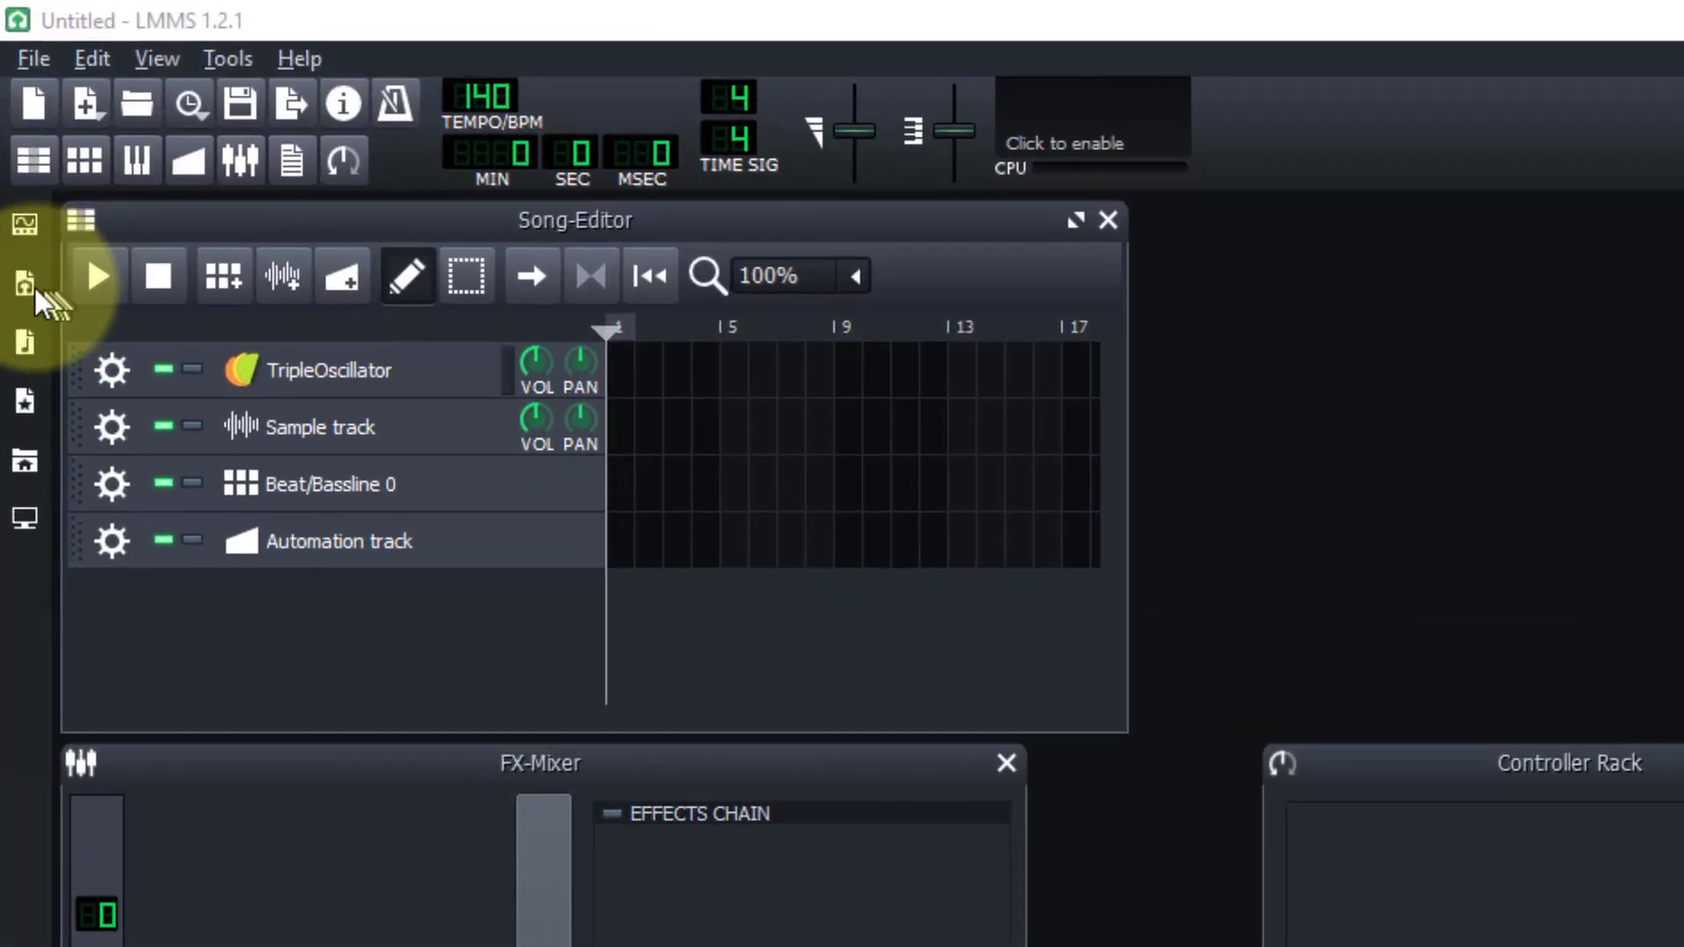
- Show the files in the demos folder of My Projects
click(24, 281)
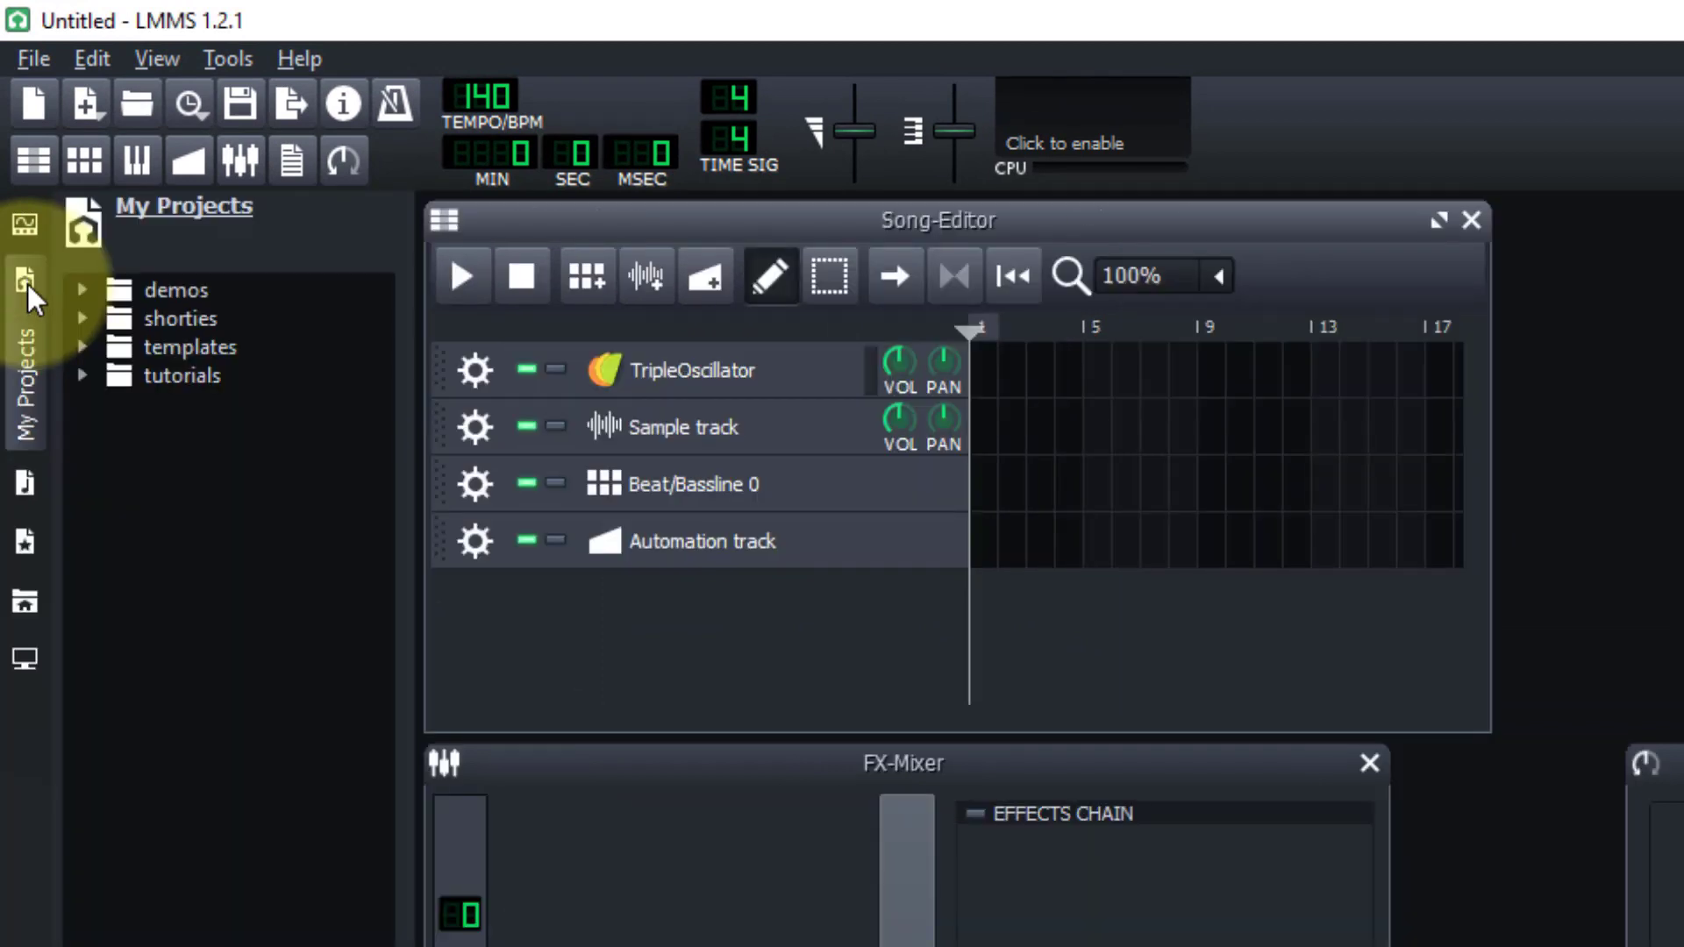
click(81, 289)
click(286, 751)
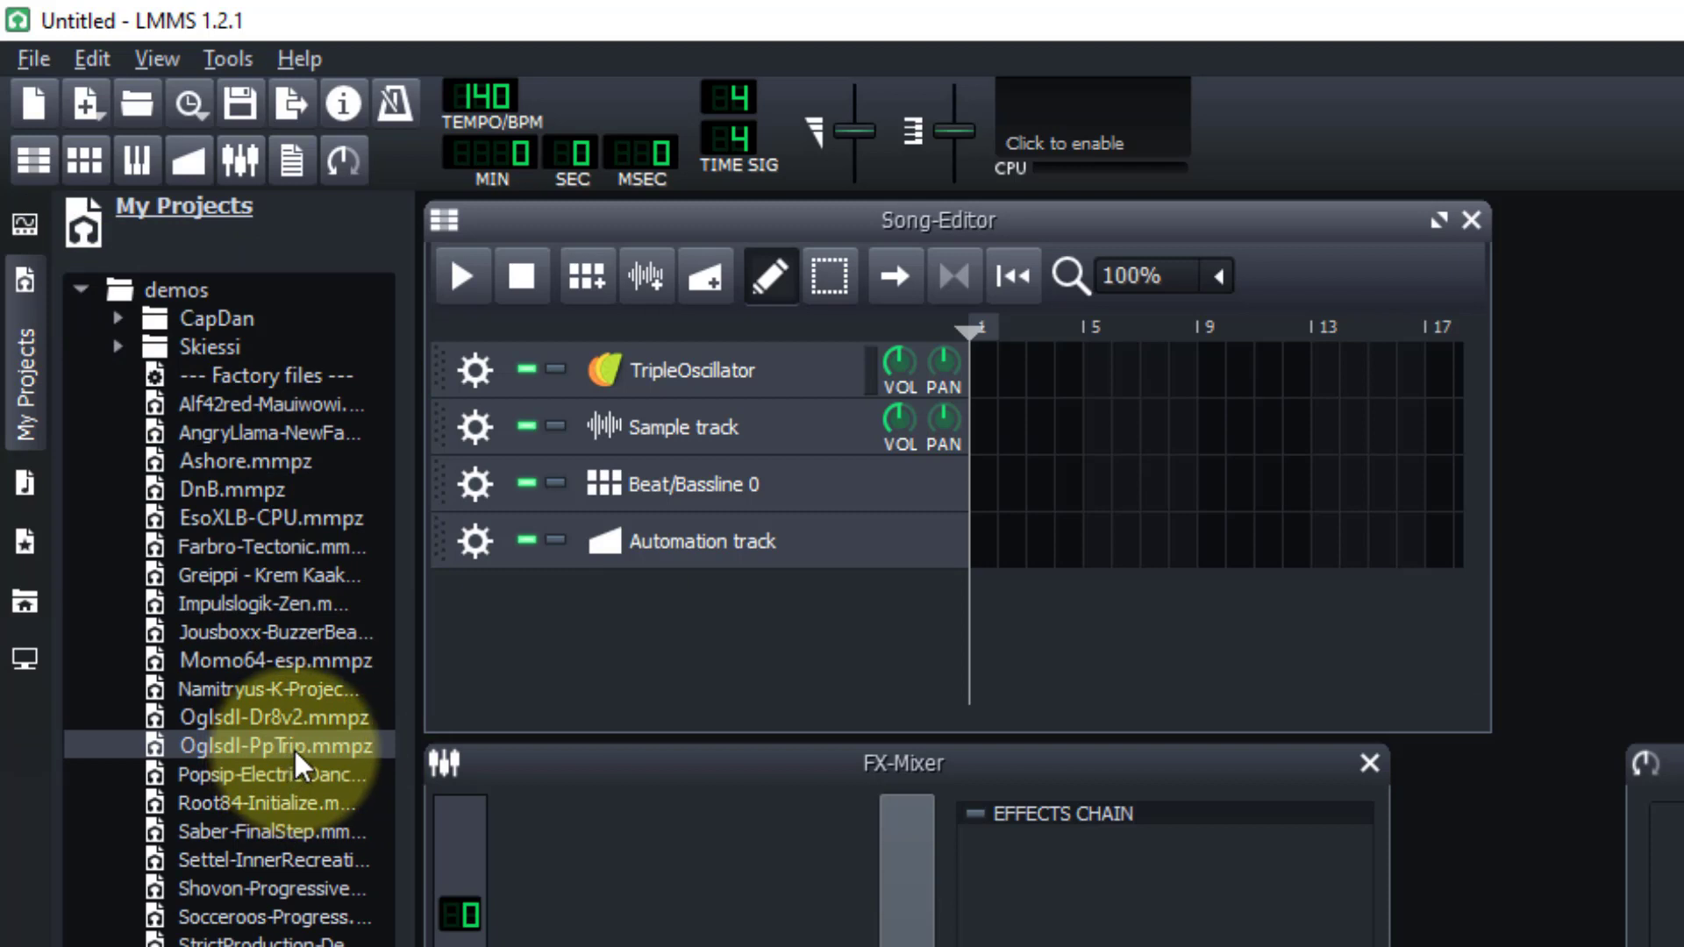
click(240, 516)
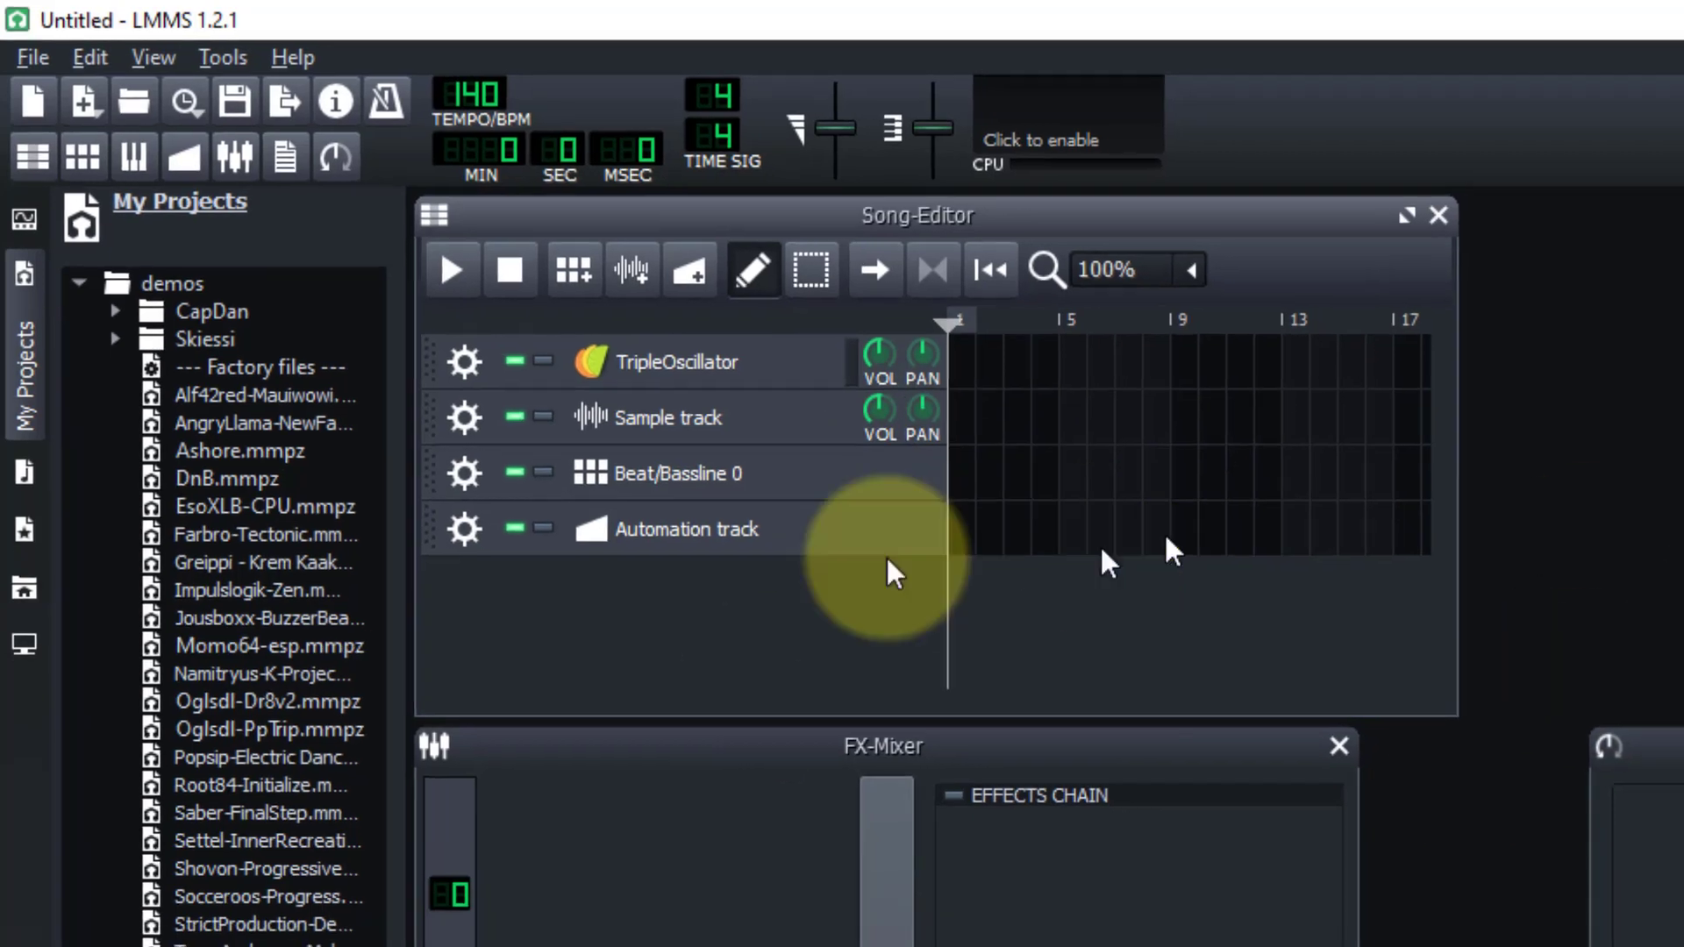
- Check the audio interface in the audio settings, then close the settings without changing anything
click(84, 57)
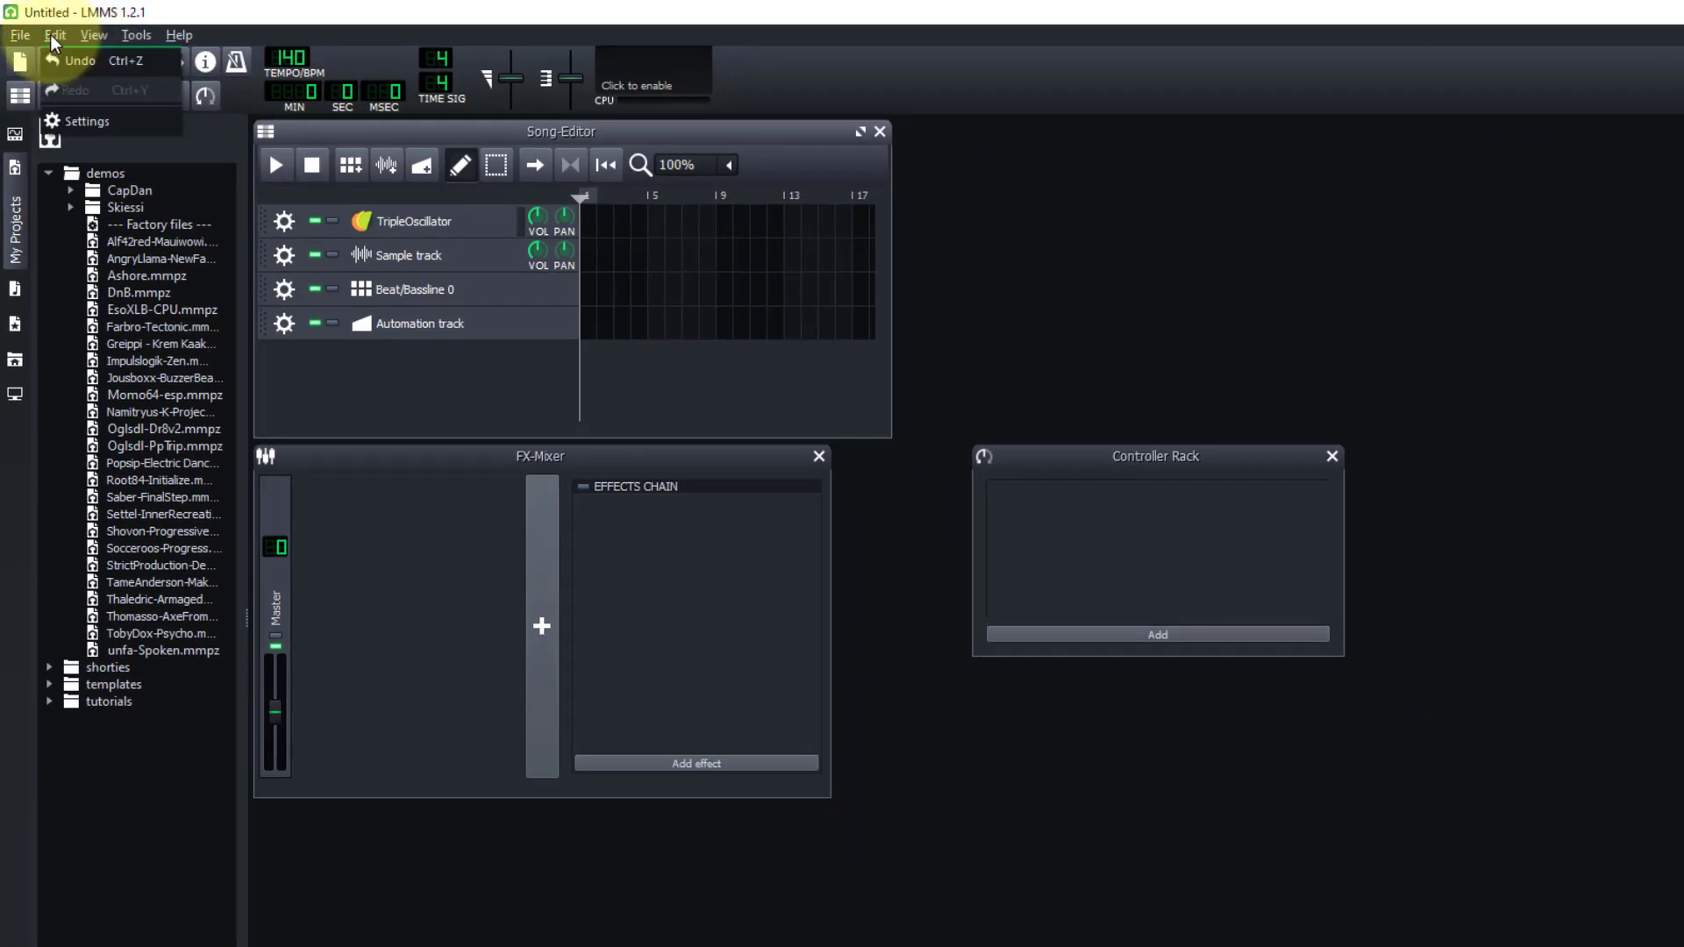
click(87, 121)
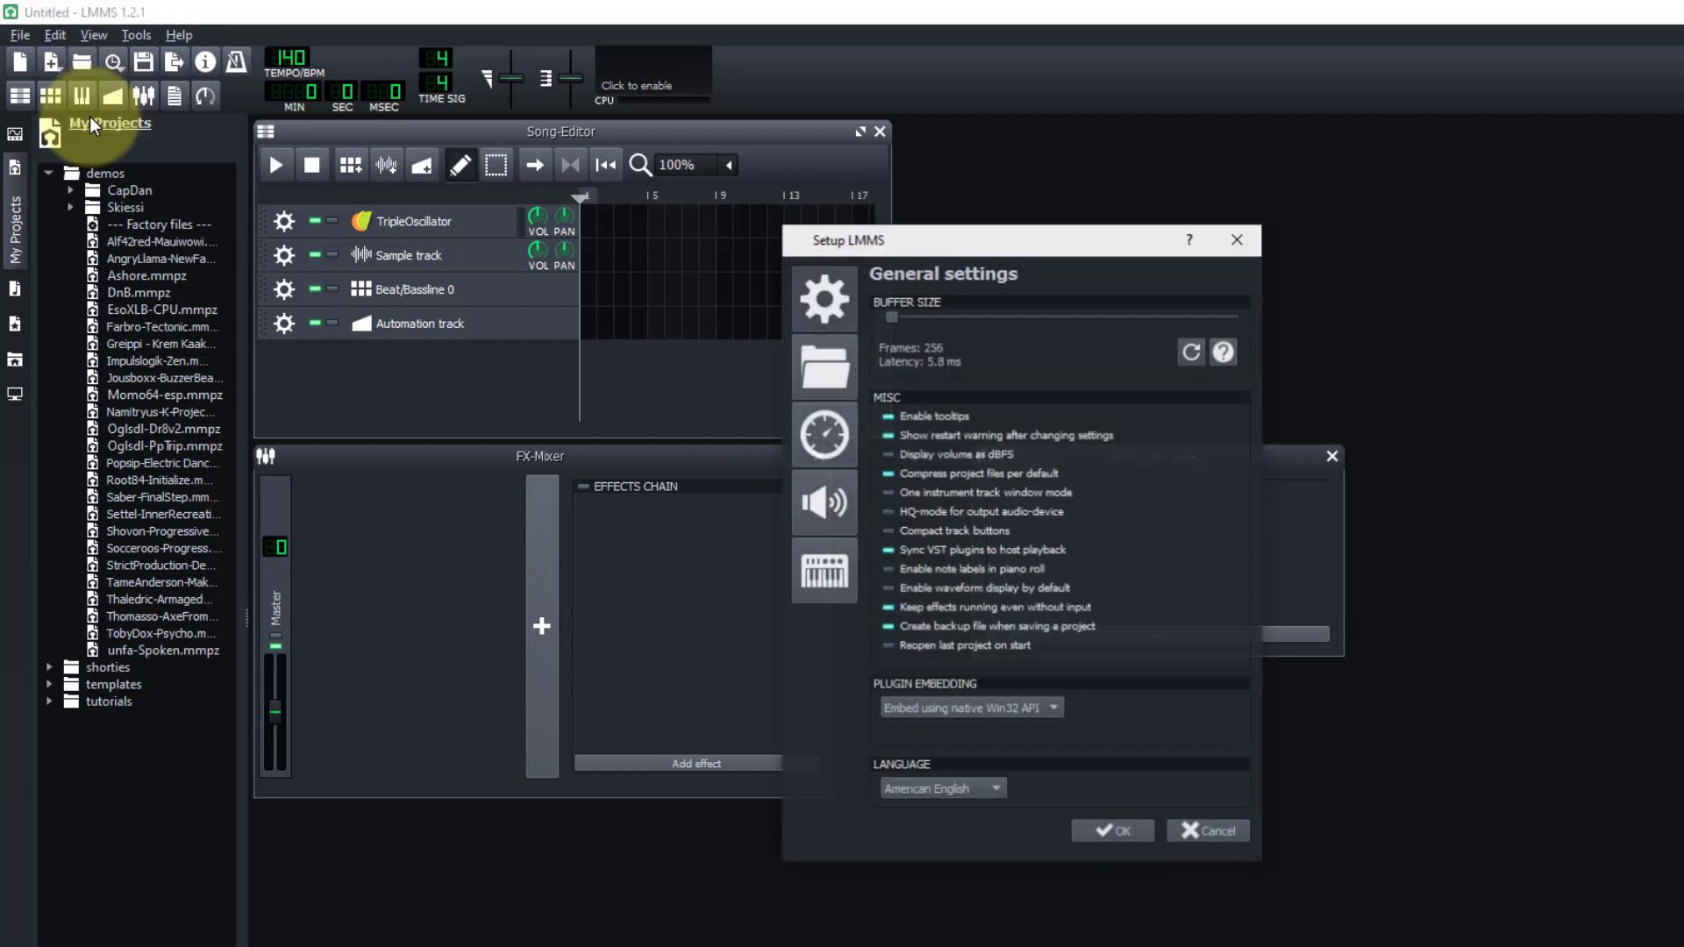
click(828, 504)
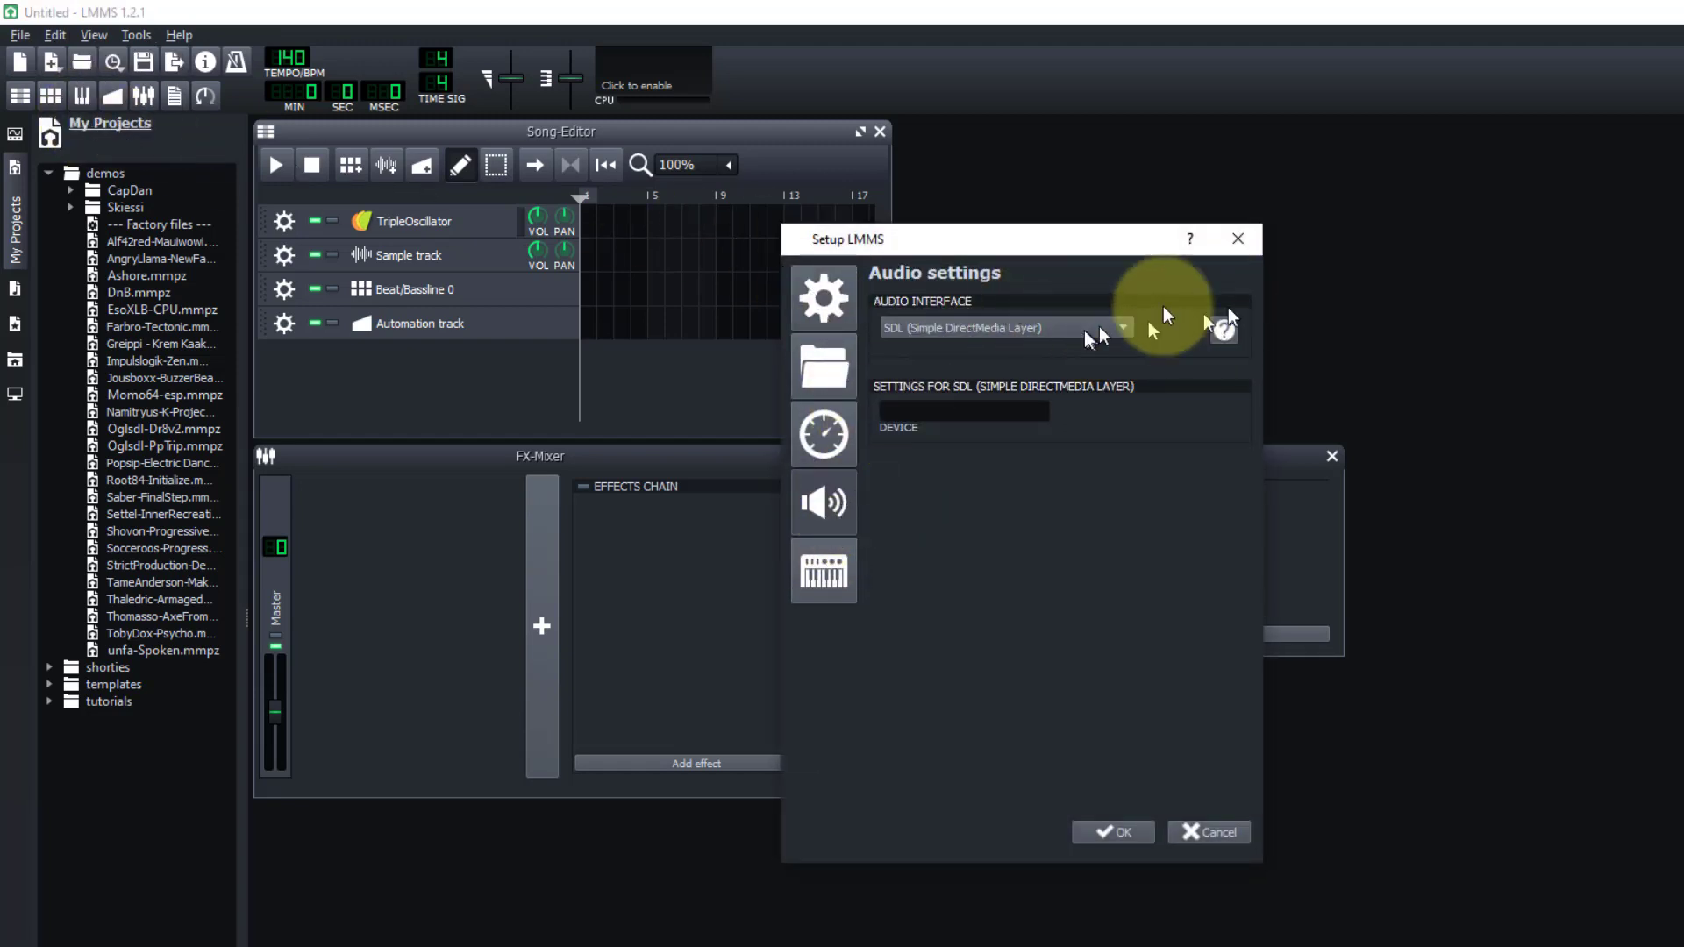
click(1238, 240)
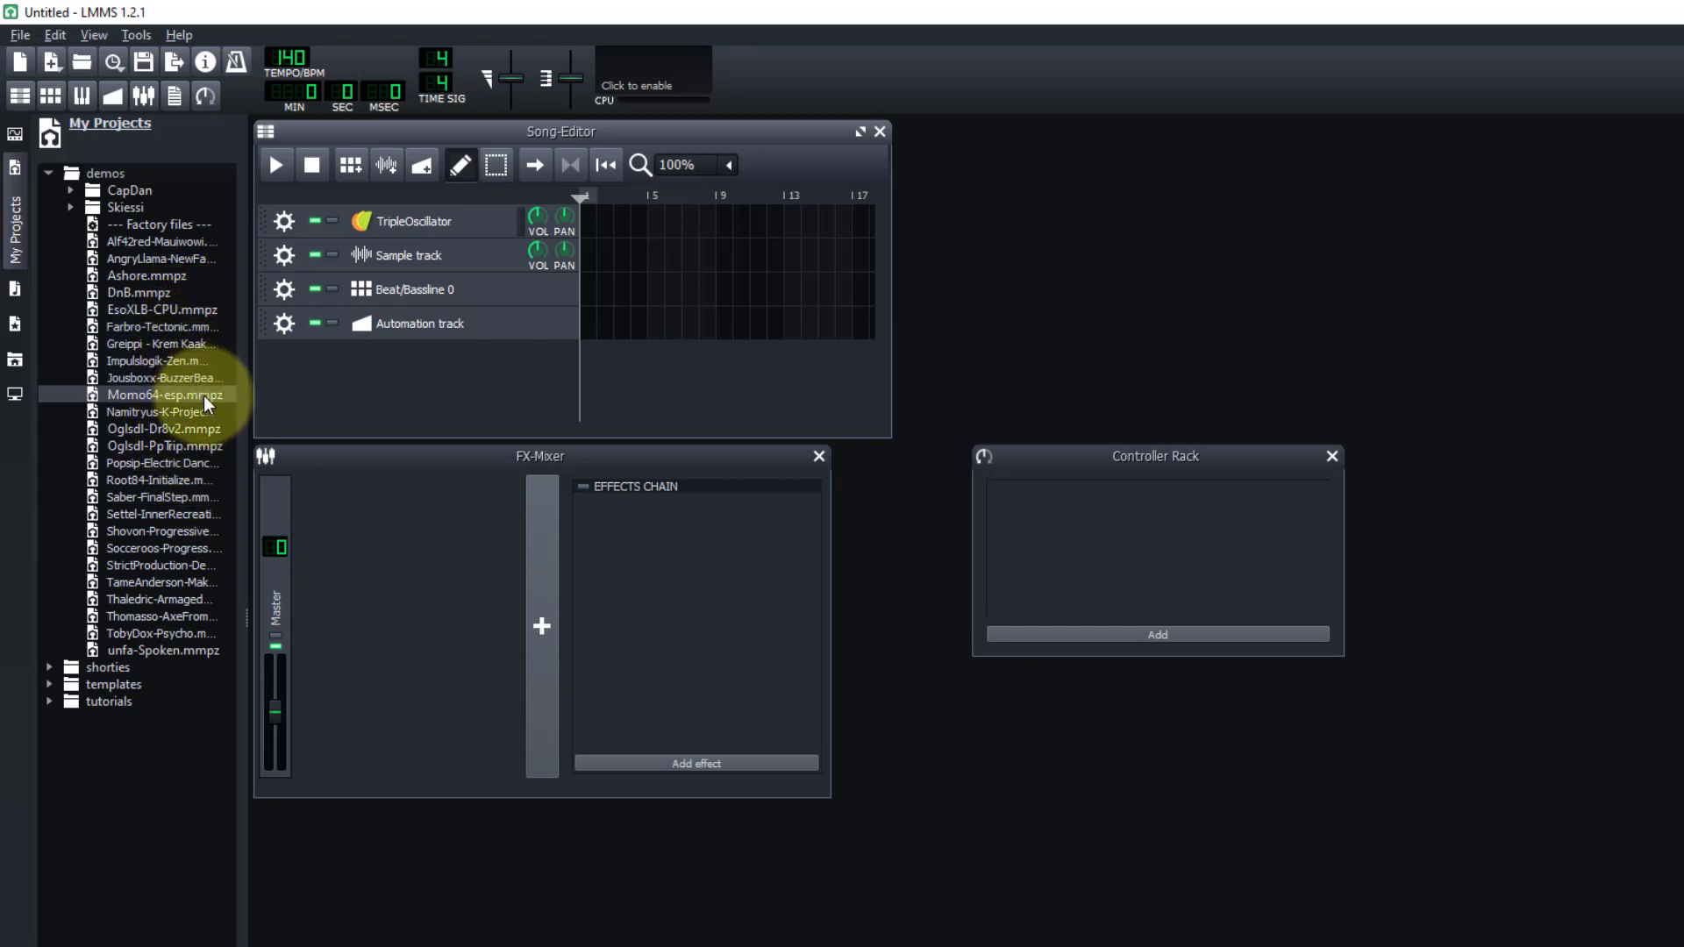
- Load the Ashore.mmpz demo project and play its opening bars, then pause playback
double_click(187, 275)
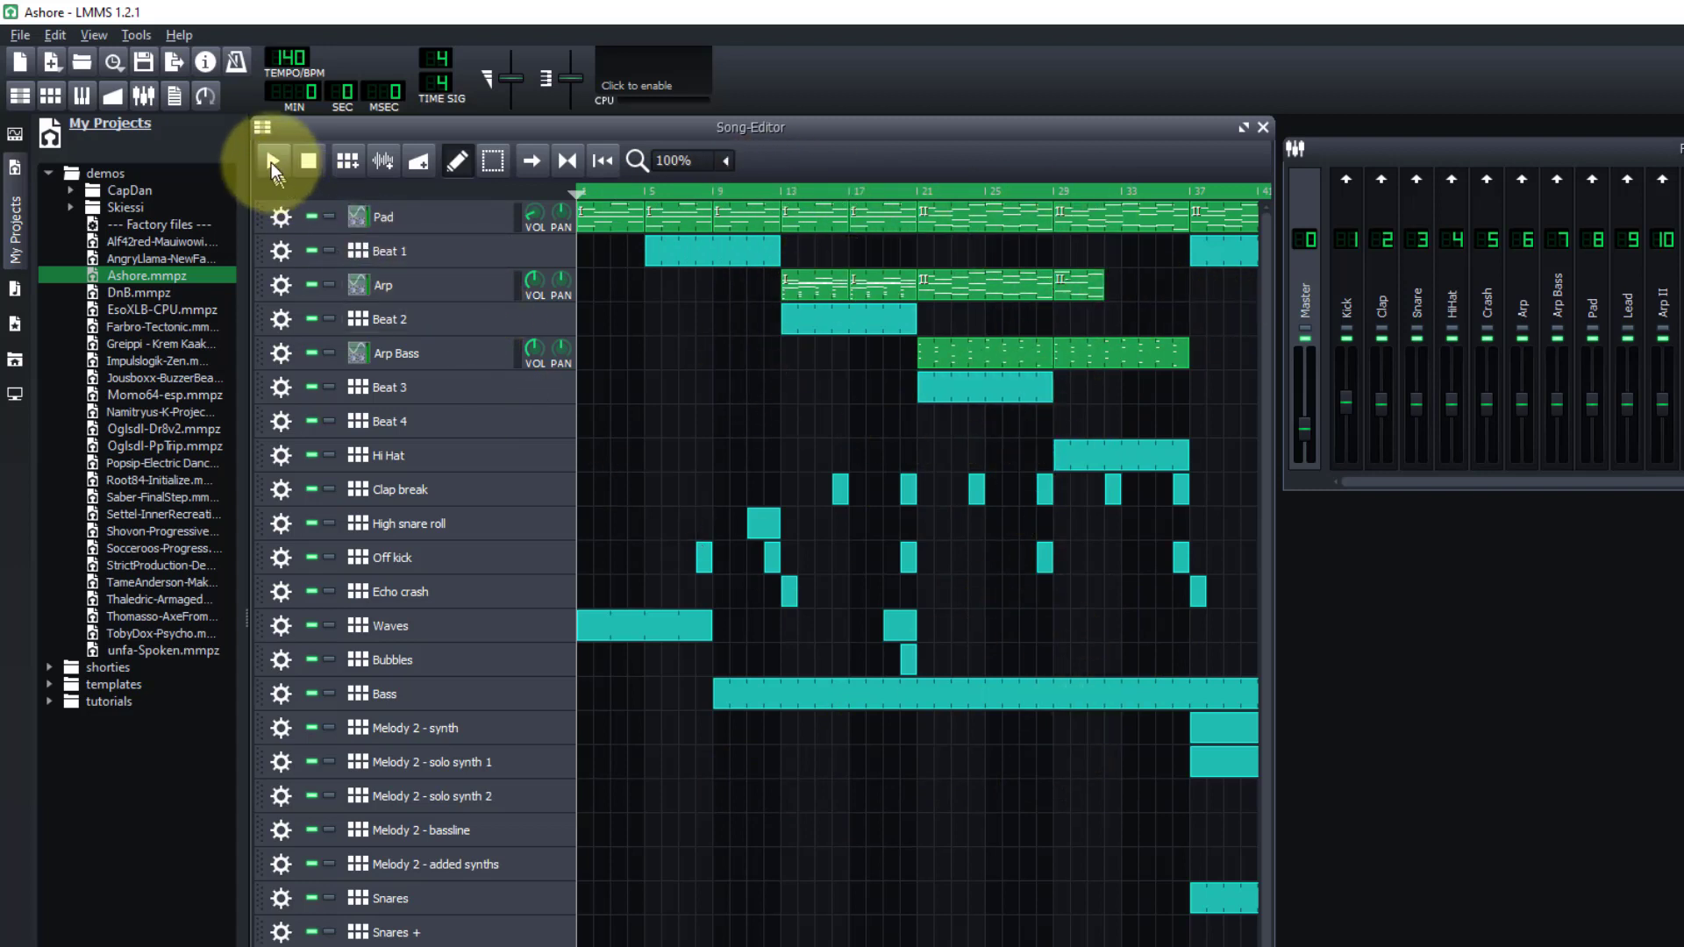
click(271, 161)
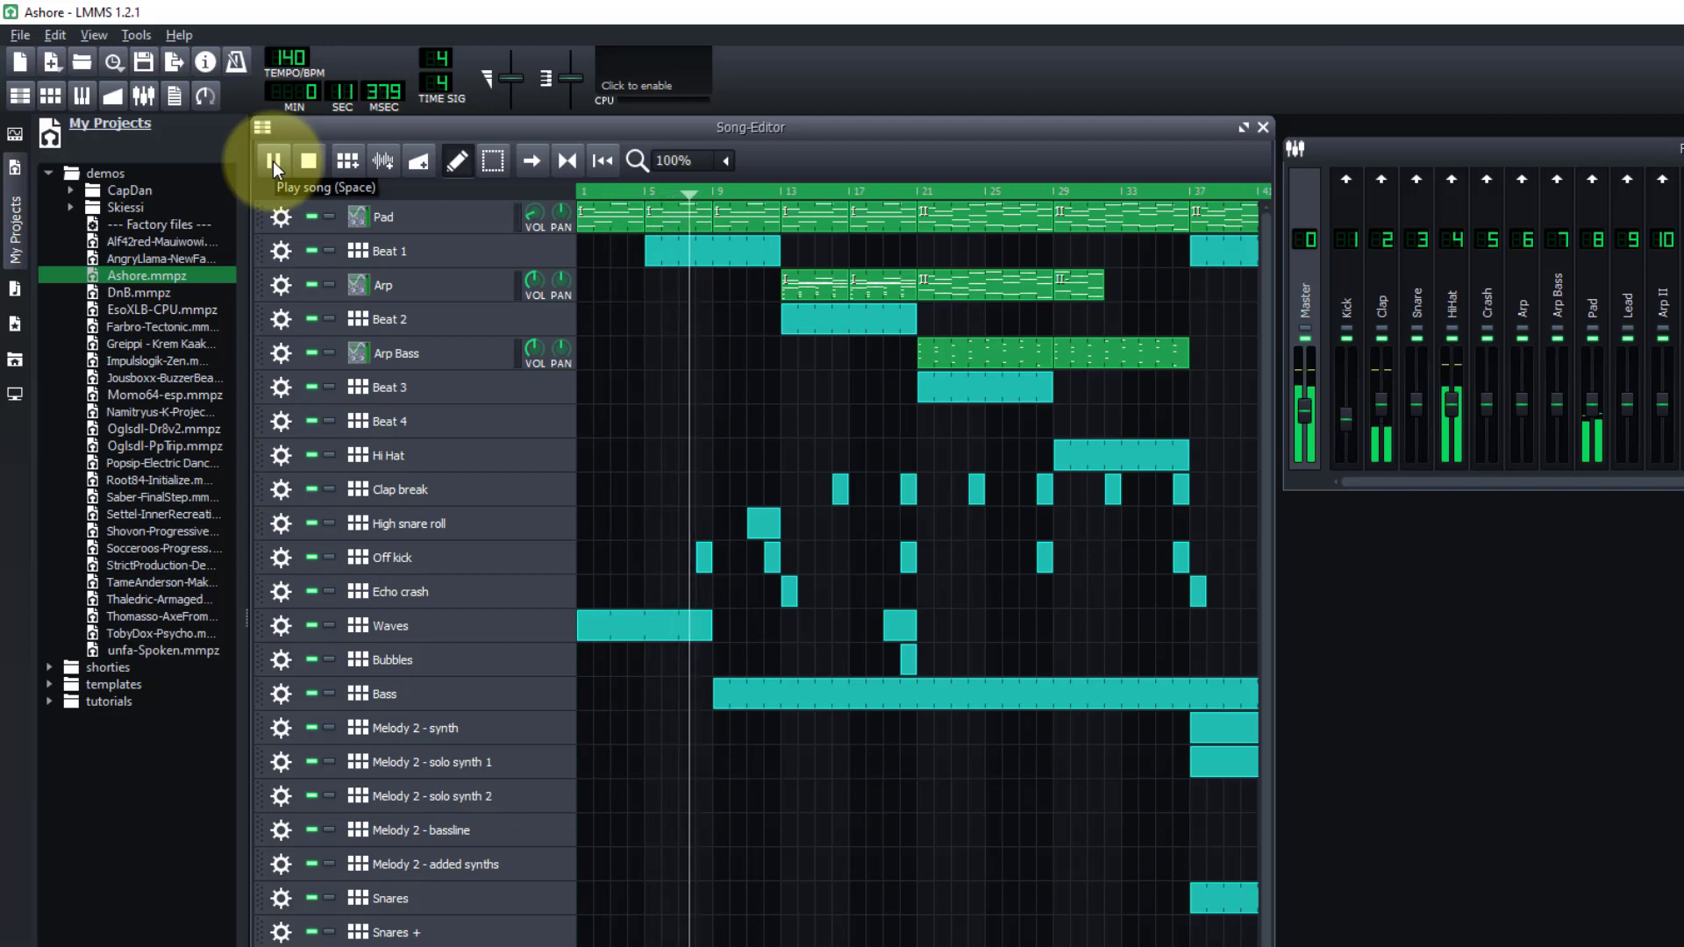
click(272, 161)
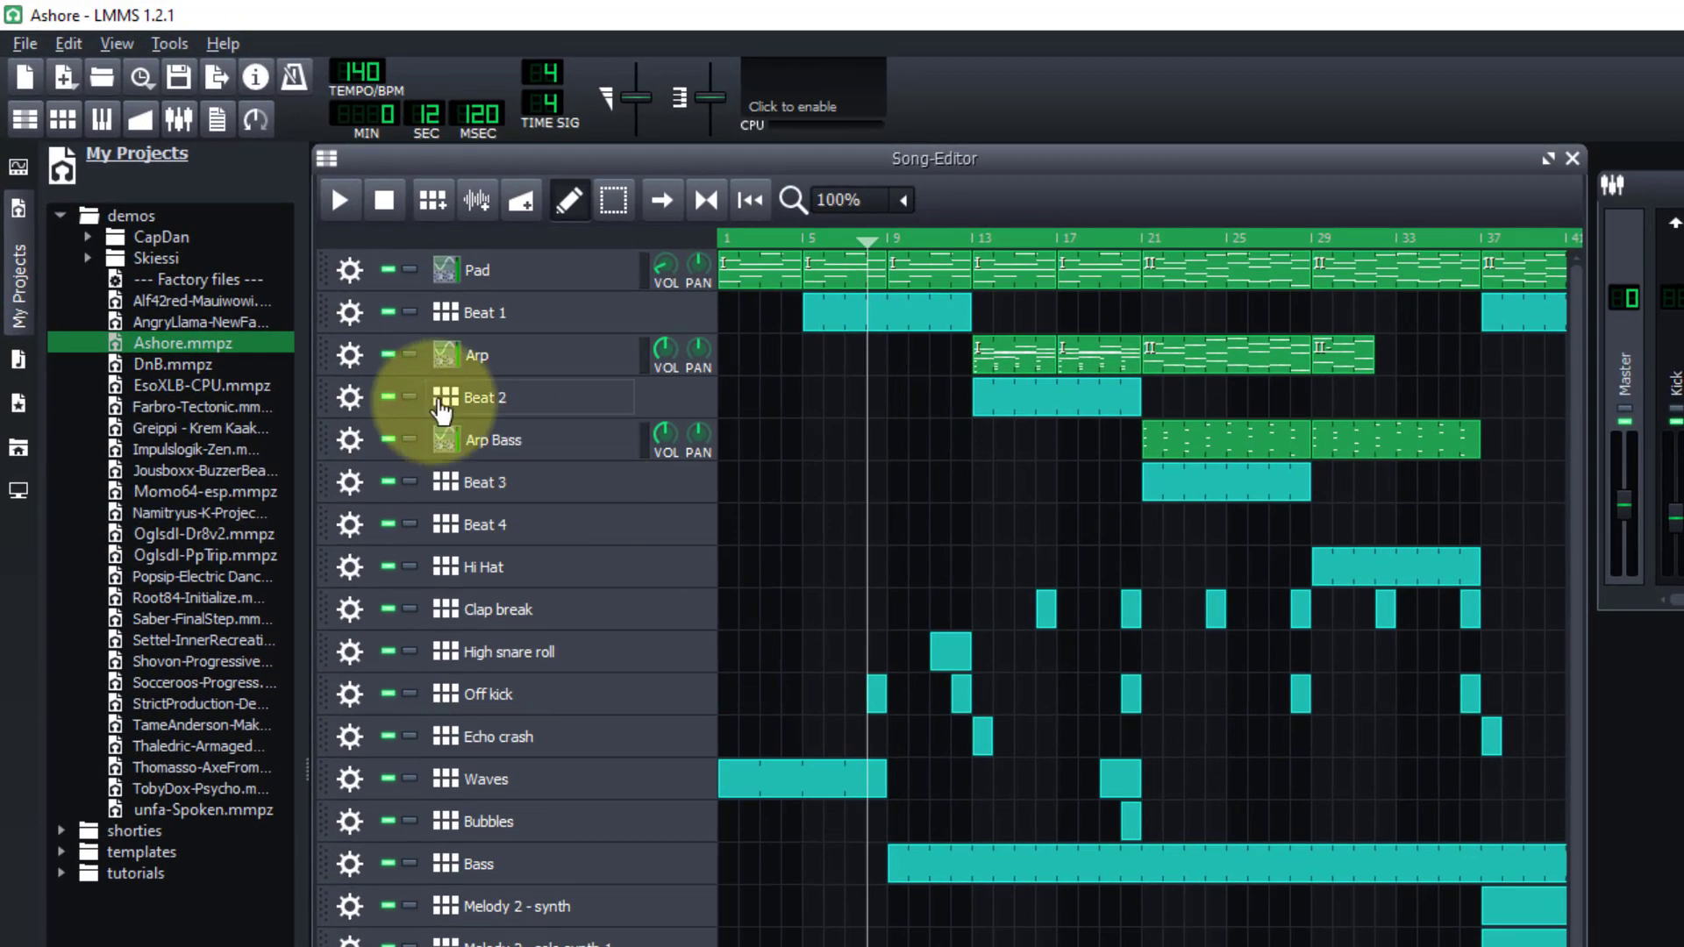
- Start a new empty project and add a clip at bar 1 of the TripleOscillator track, viewing it in the piano roll
click(26, 45)
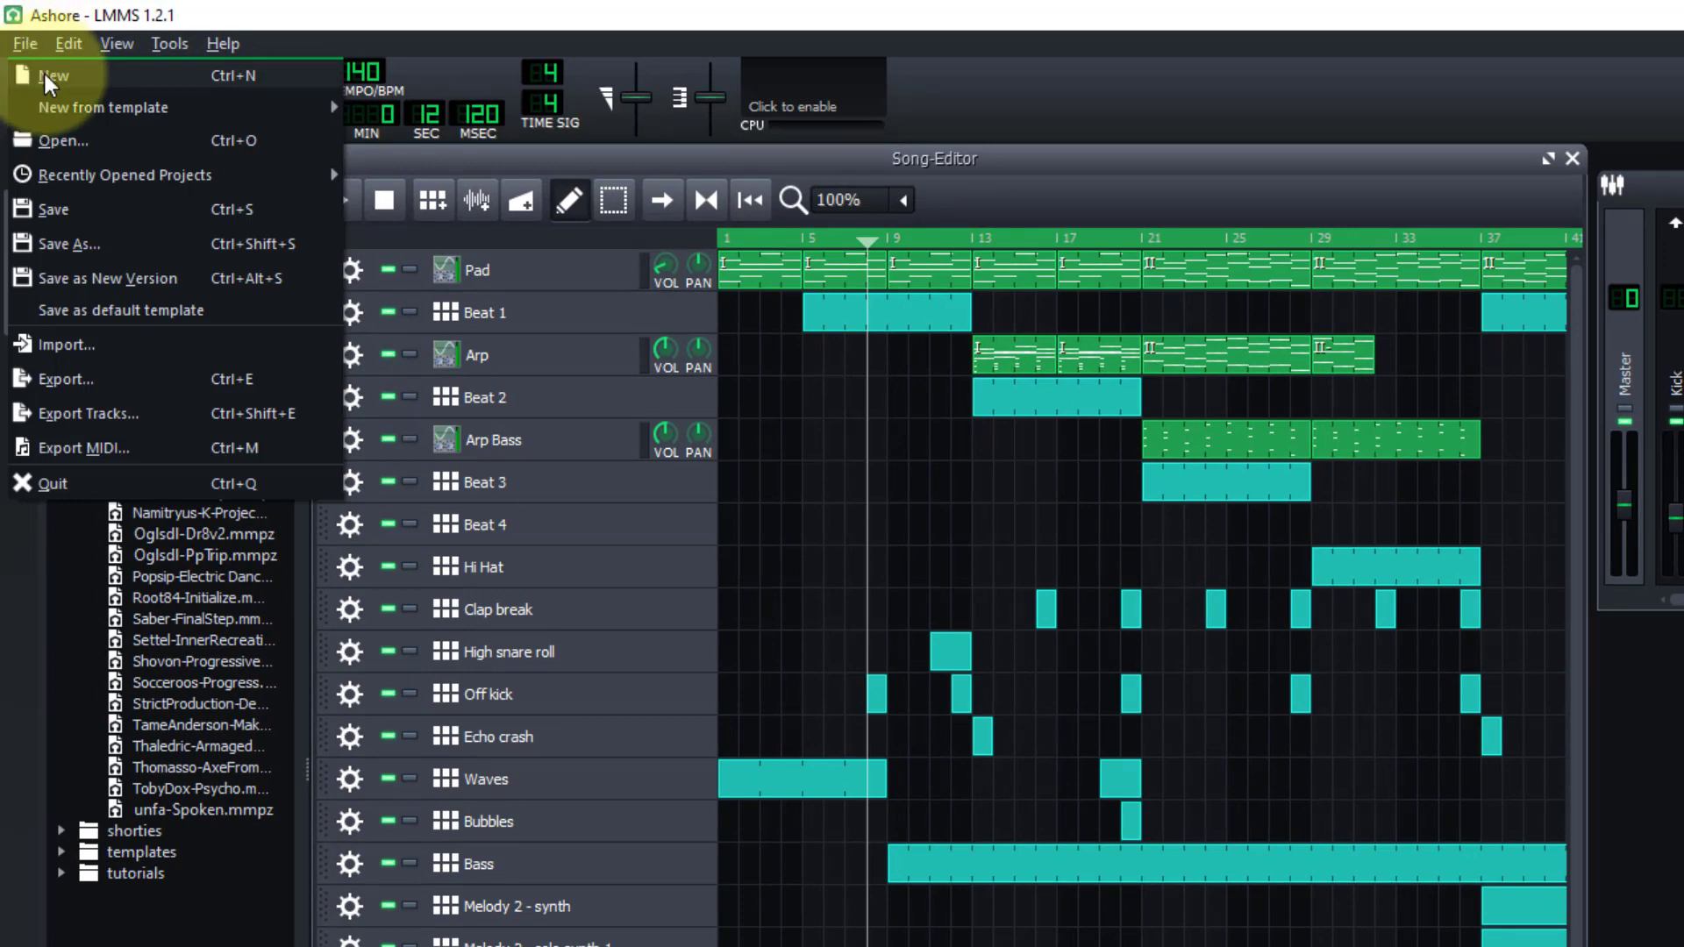
click(51, 75)
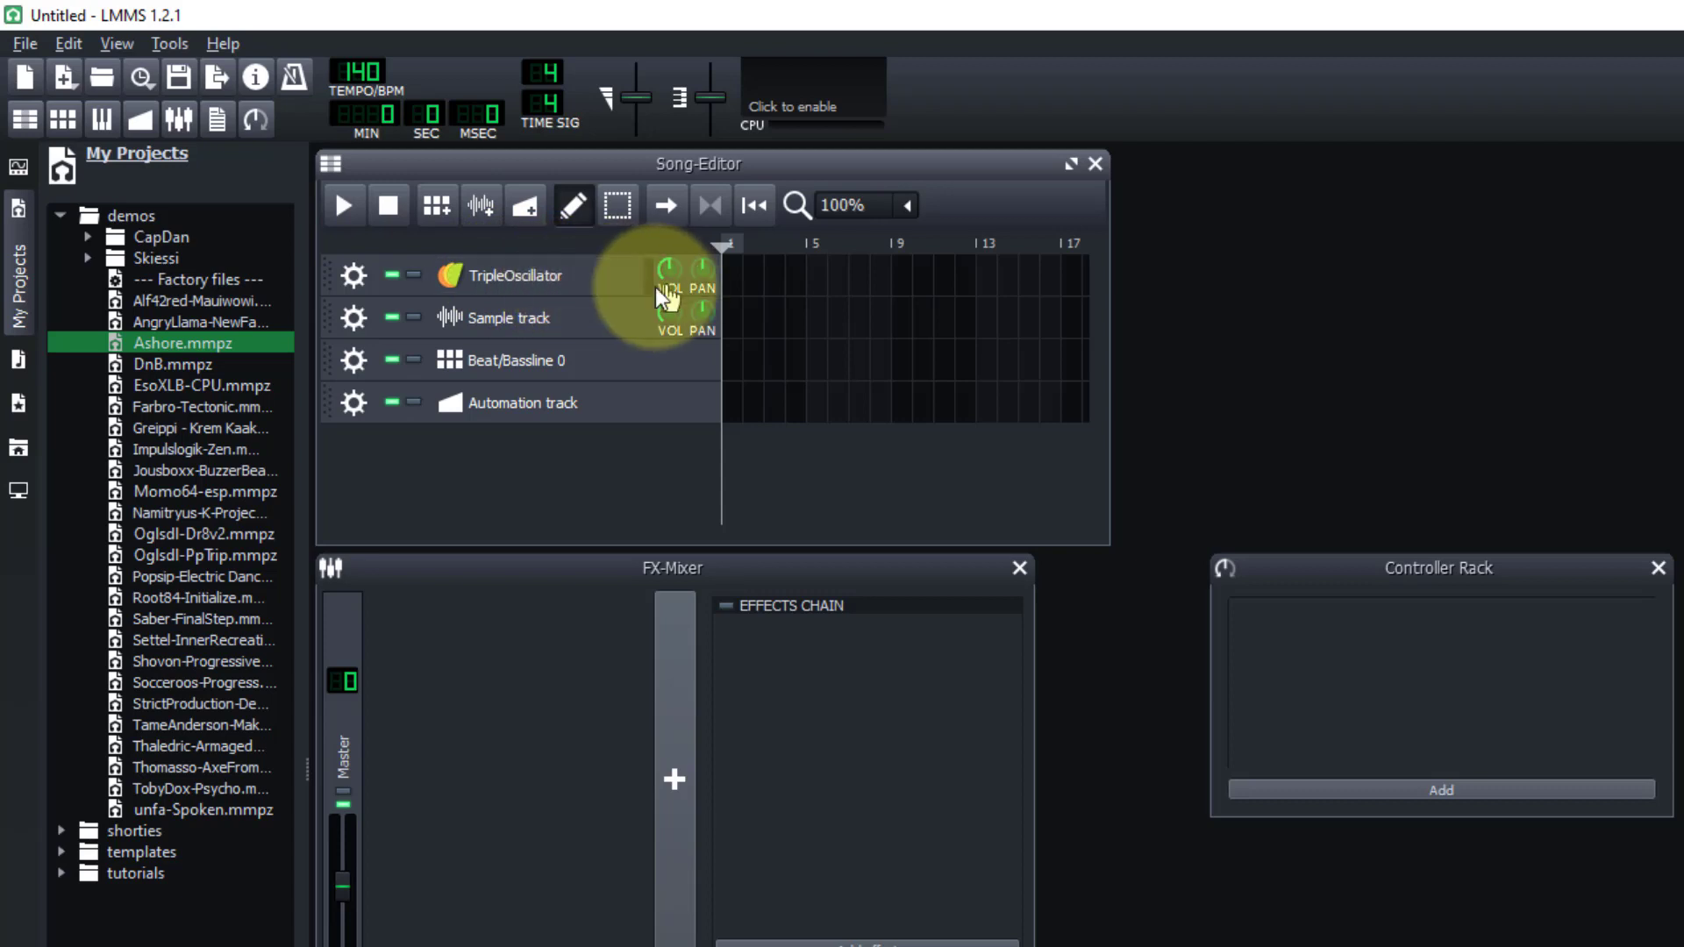
click(734, 279)
double_click(733, 279)
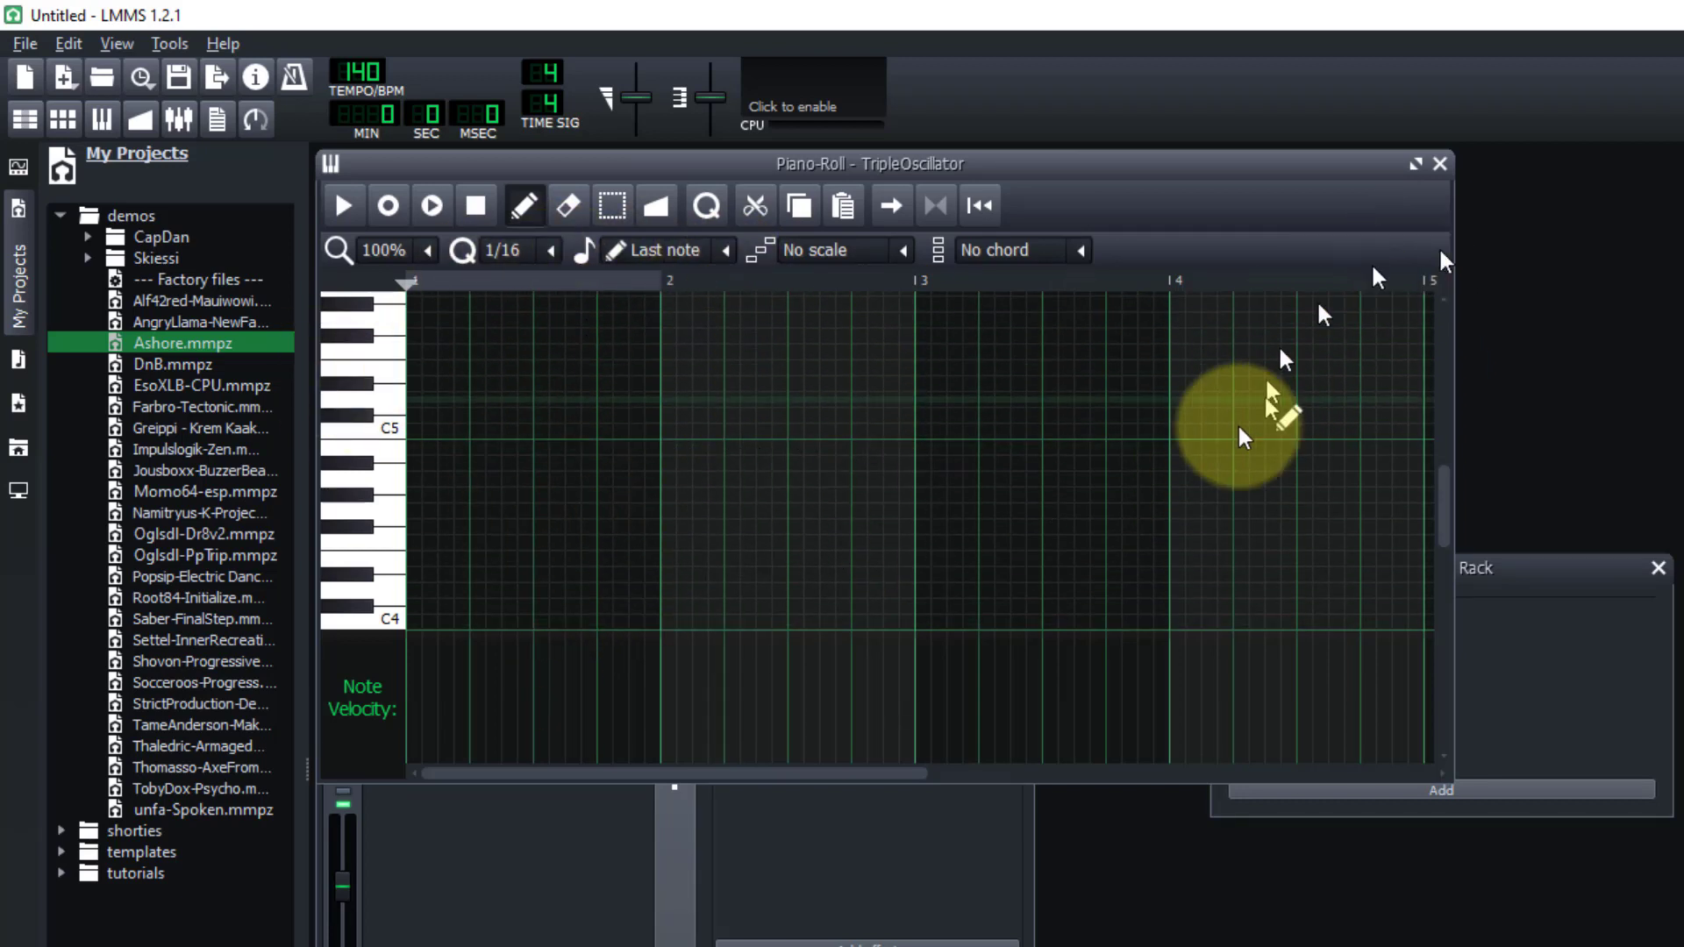
click(1439, 164)
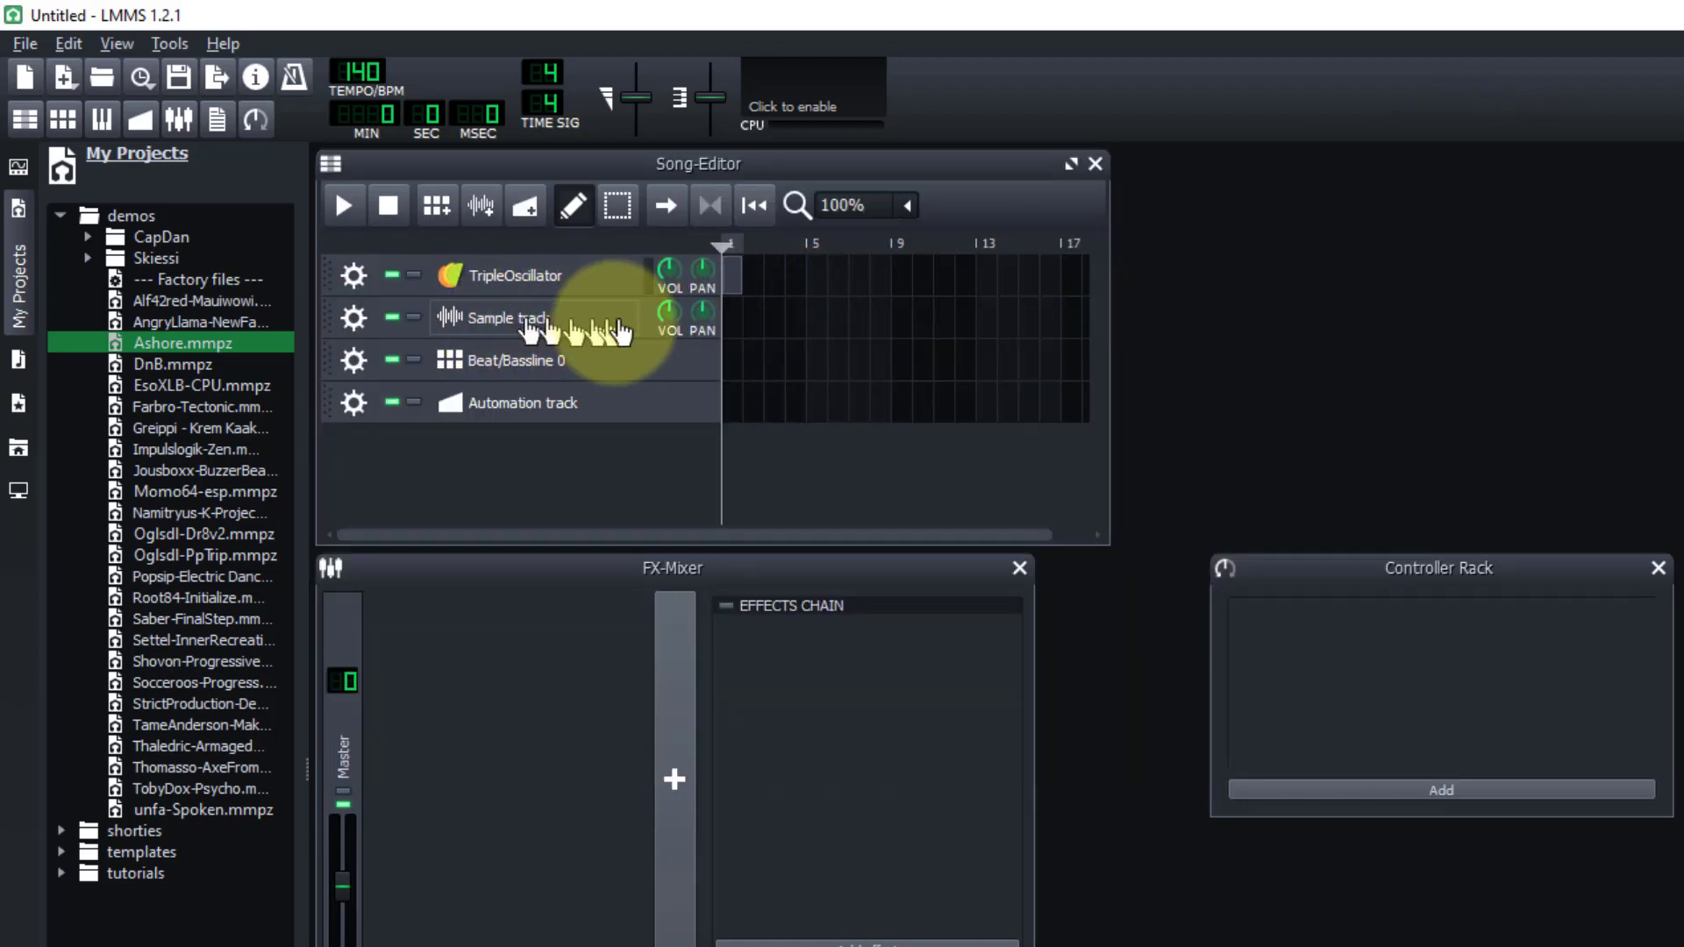
- Add a clip at bar 1 of the Sample track and view its audio file chooser without loading a file
click(735, 331)
double_click(736, 332)
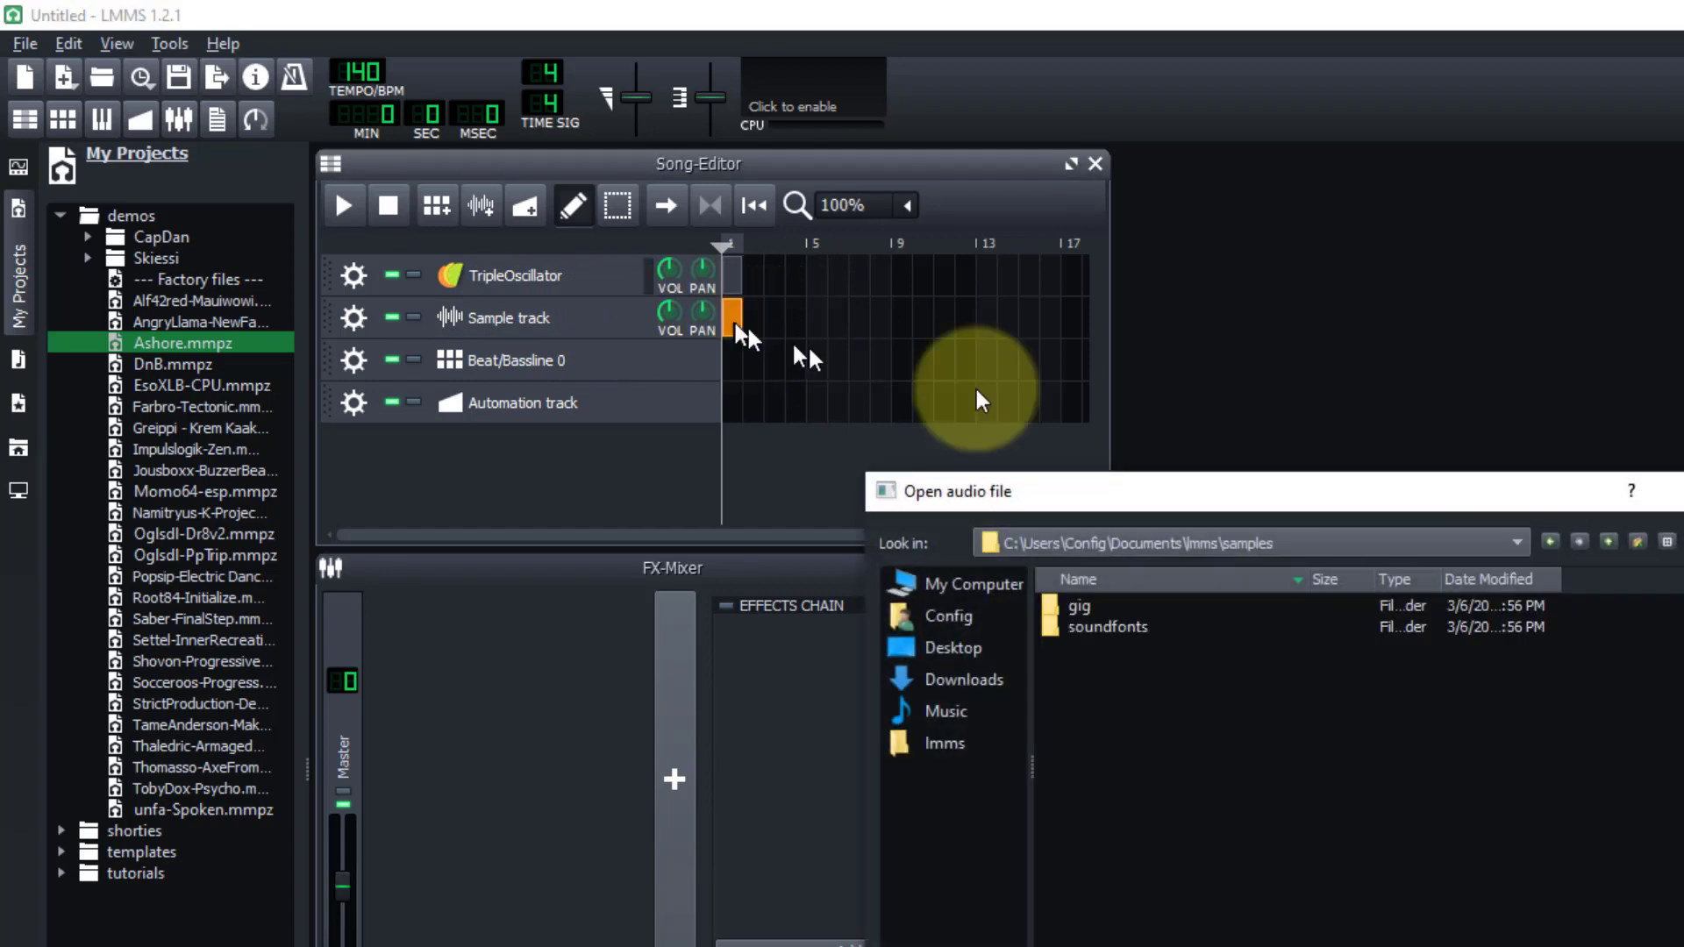
click(1675, 492)
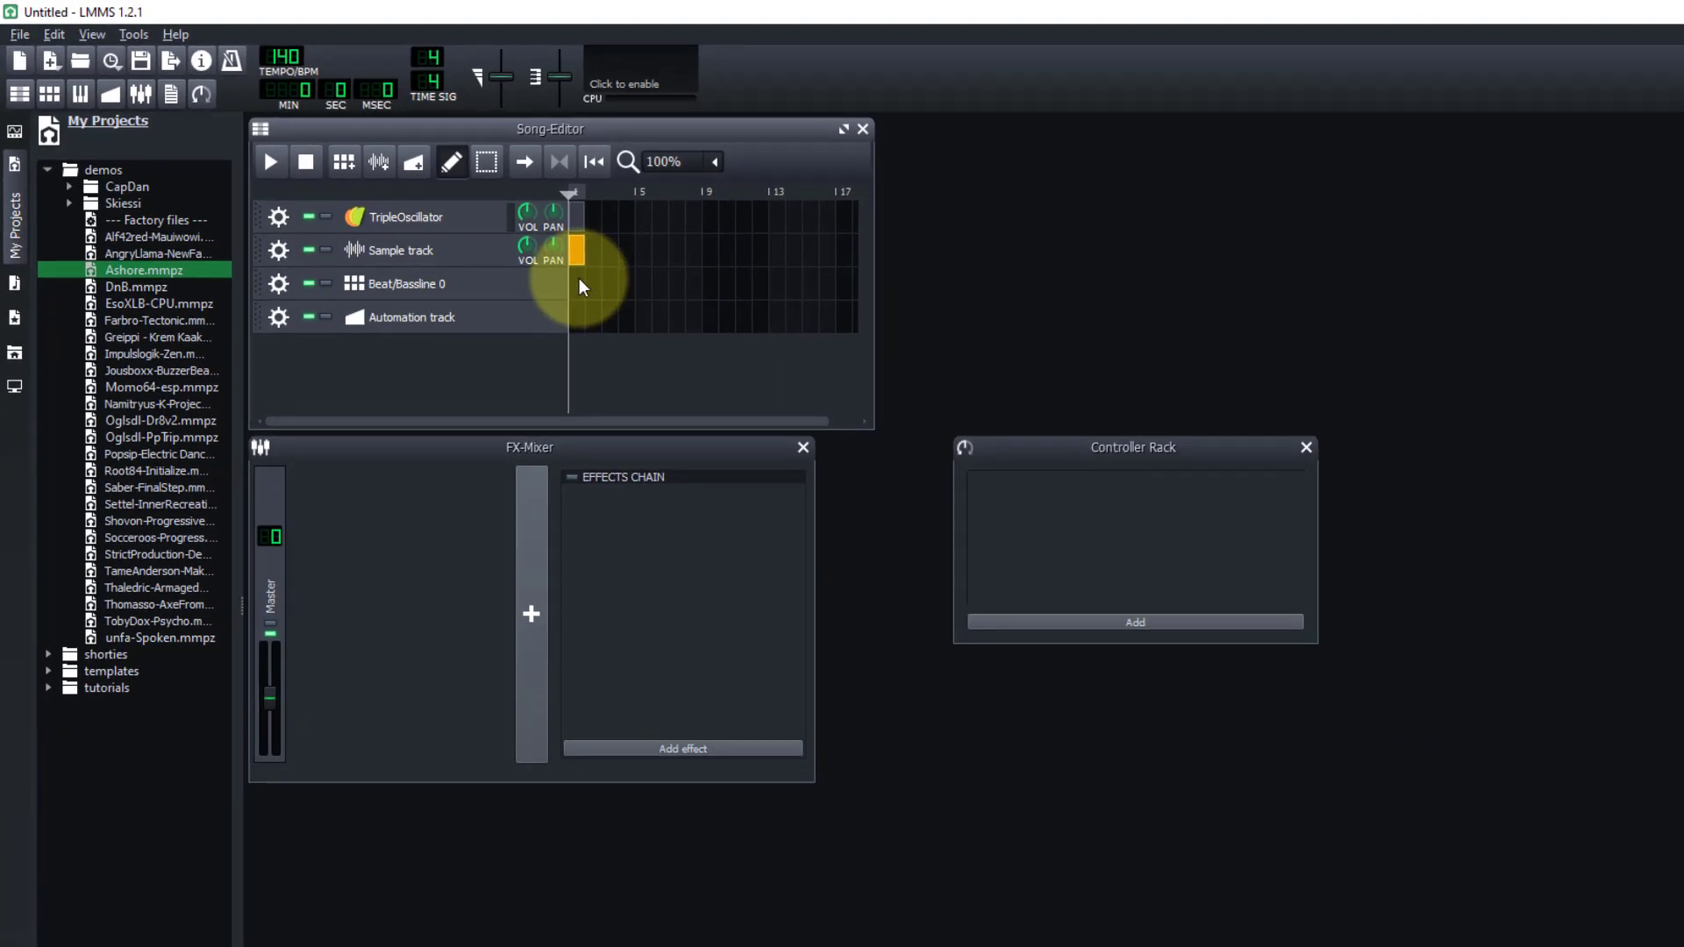
- Add a clip at bar 1 of the Beat/Bassline 0 track and view its beat editor
double_click(579, 284)
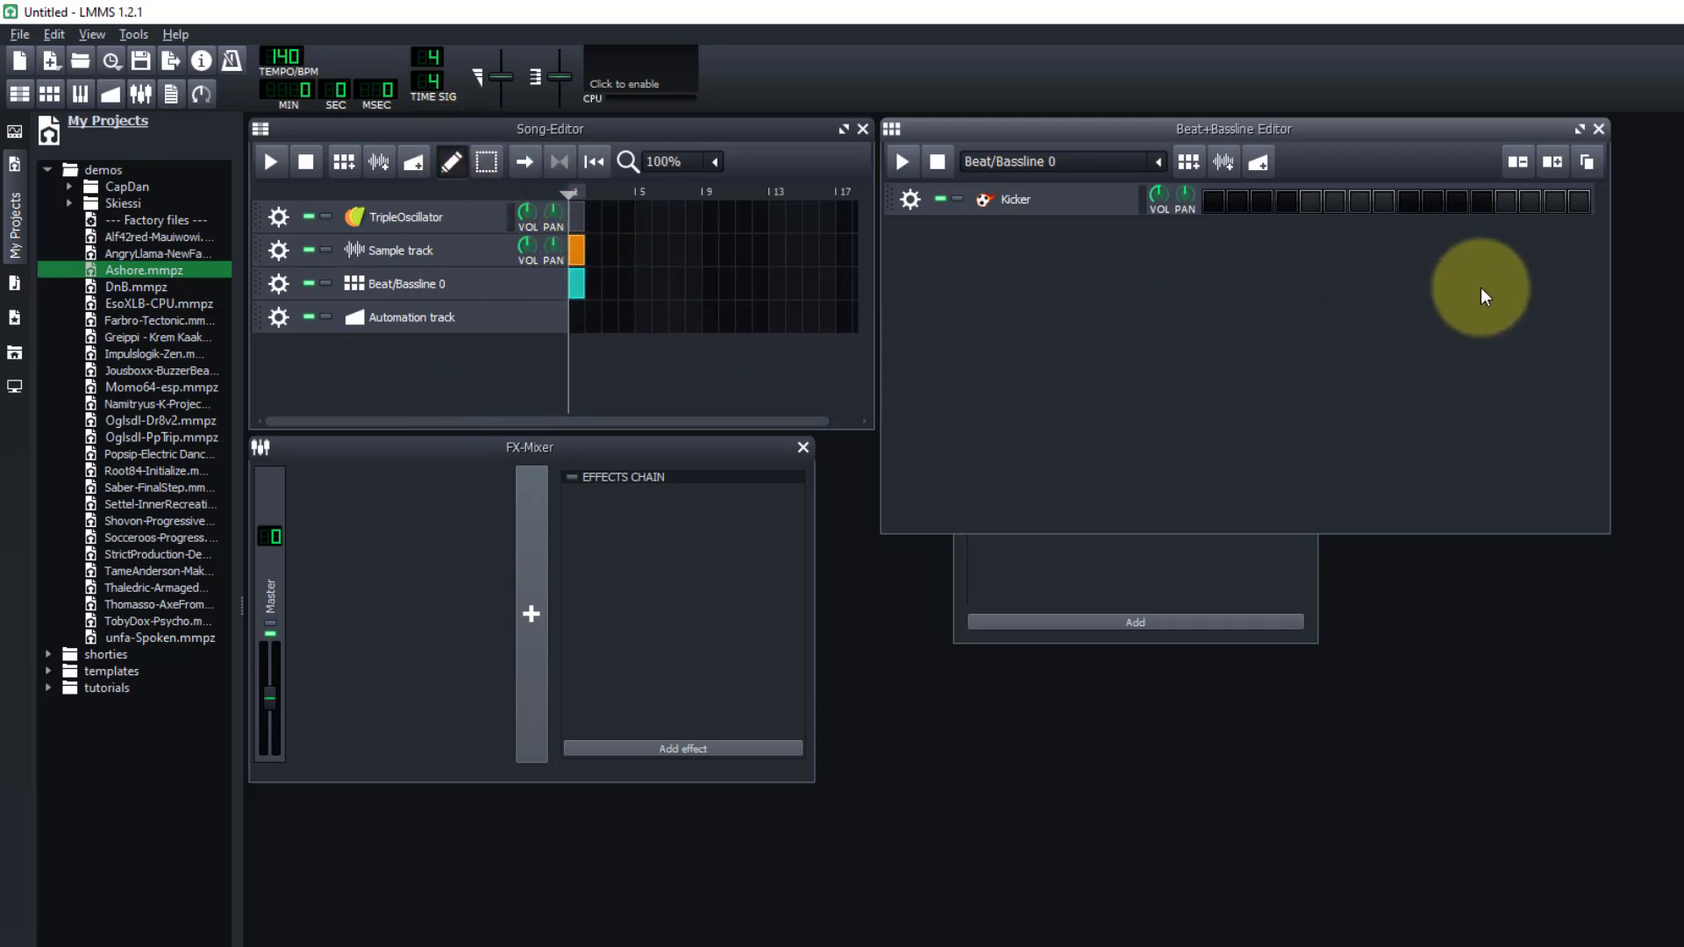
click(1599, 131)
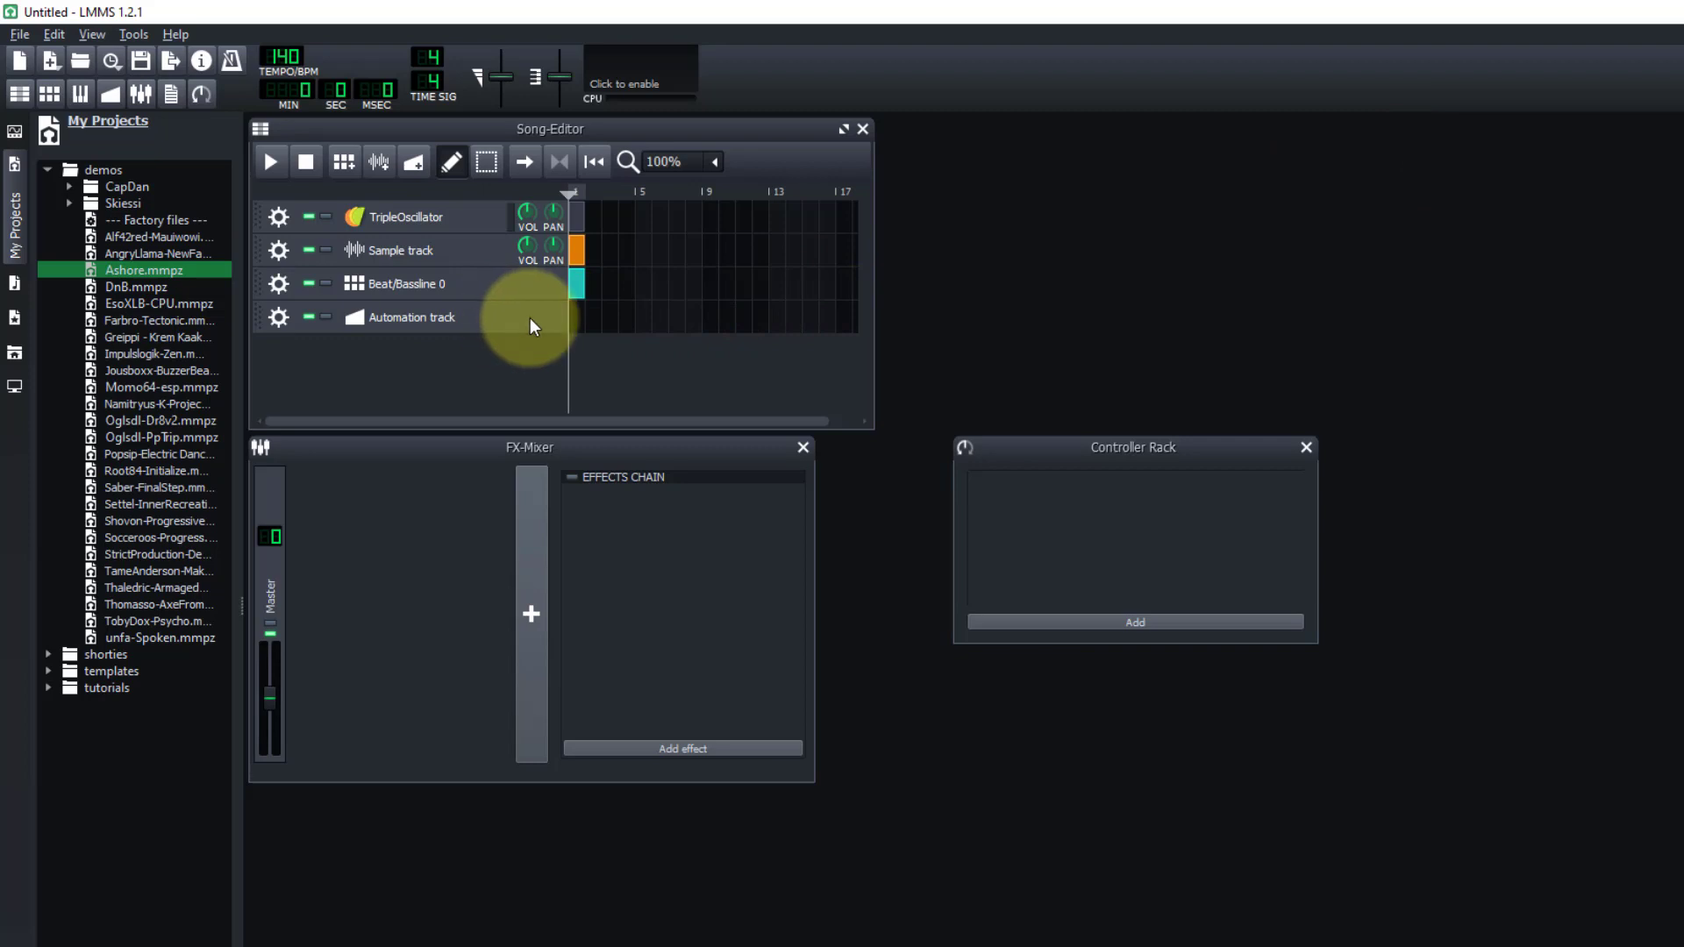
- Add a clip at bar 1 of the Automation track and view it in the automation editor
click(577, 320)
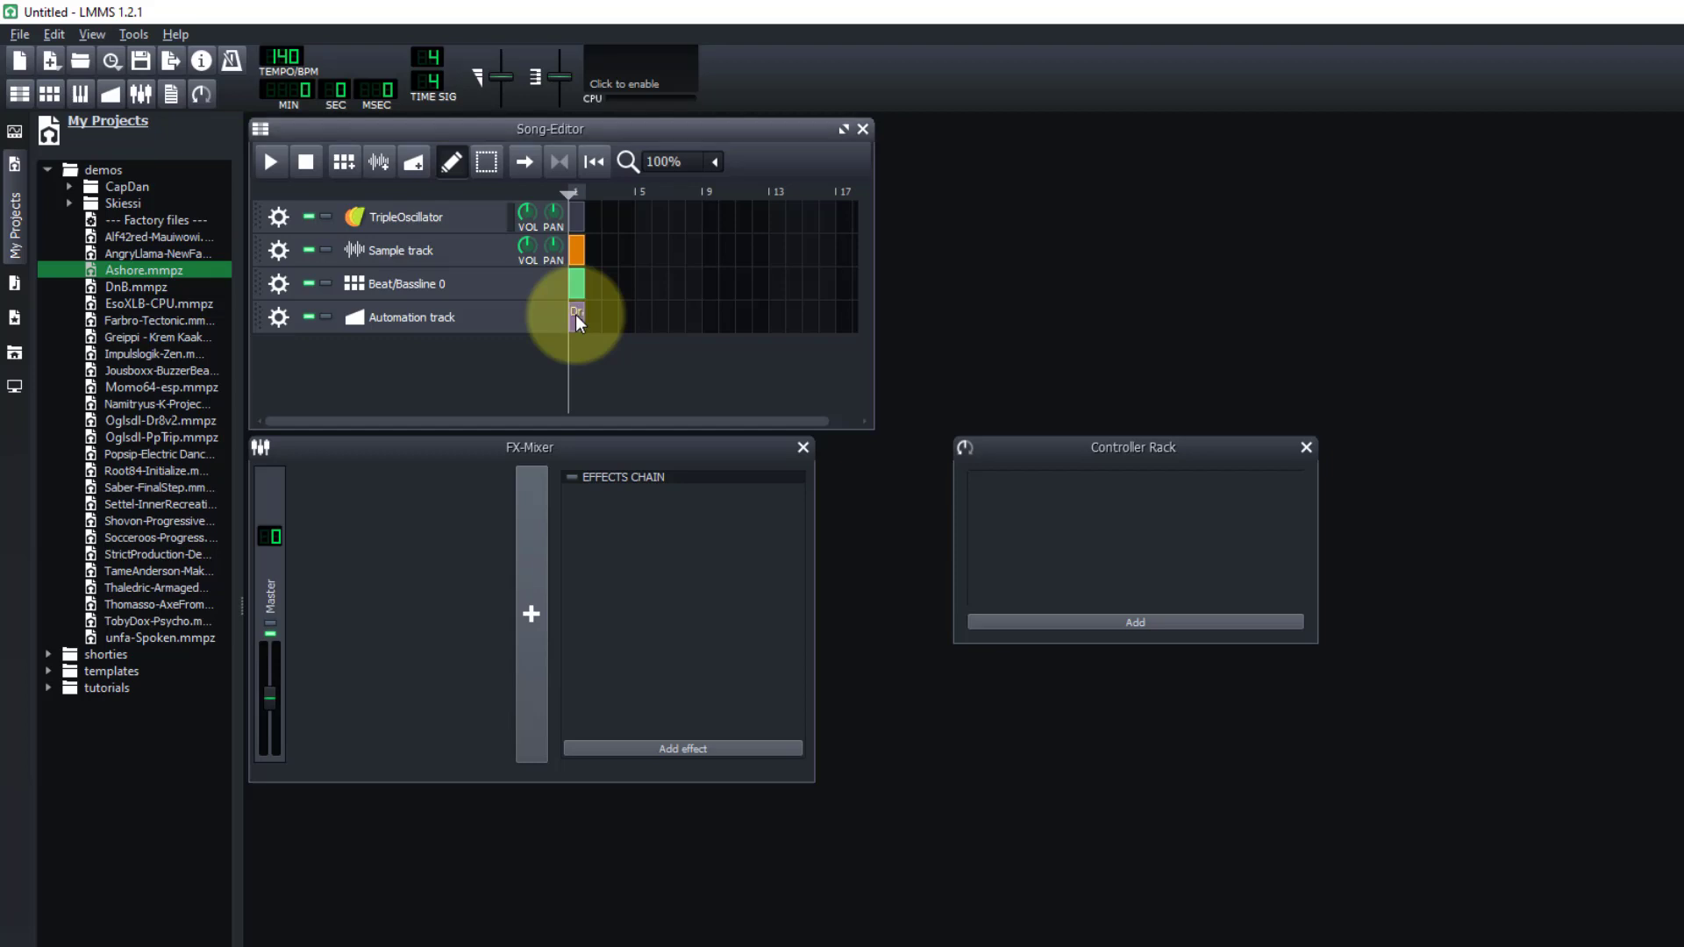
double_click(577, 320)
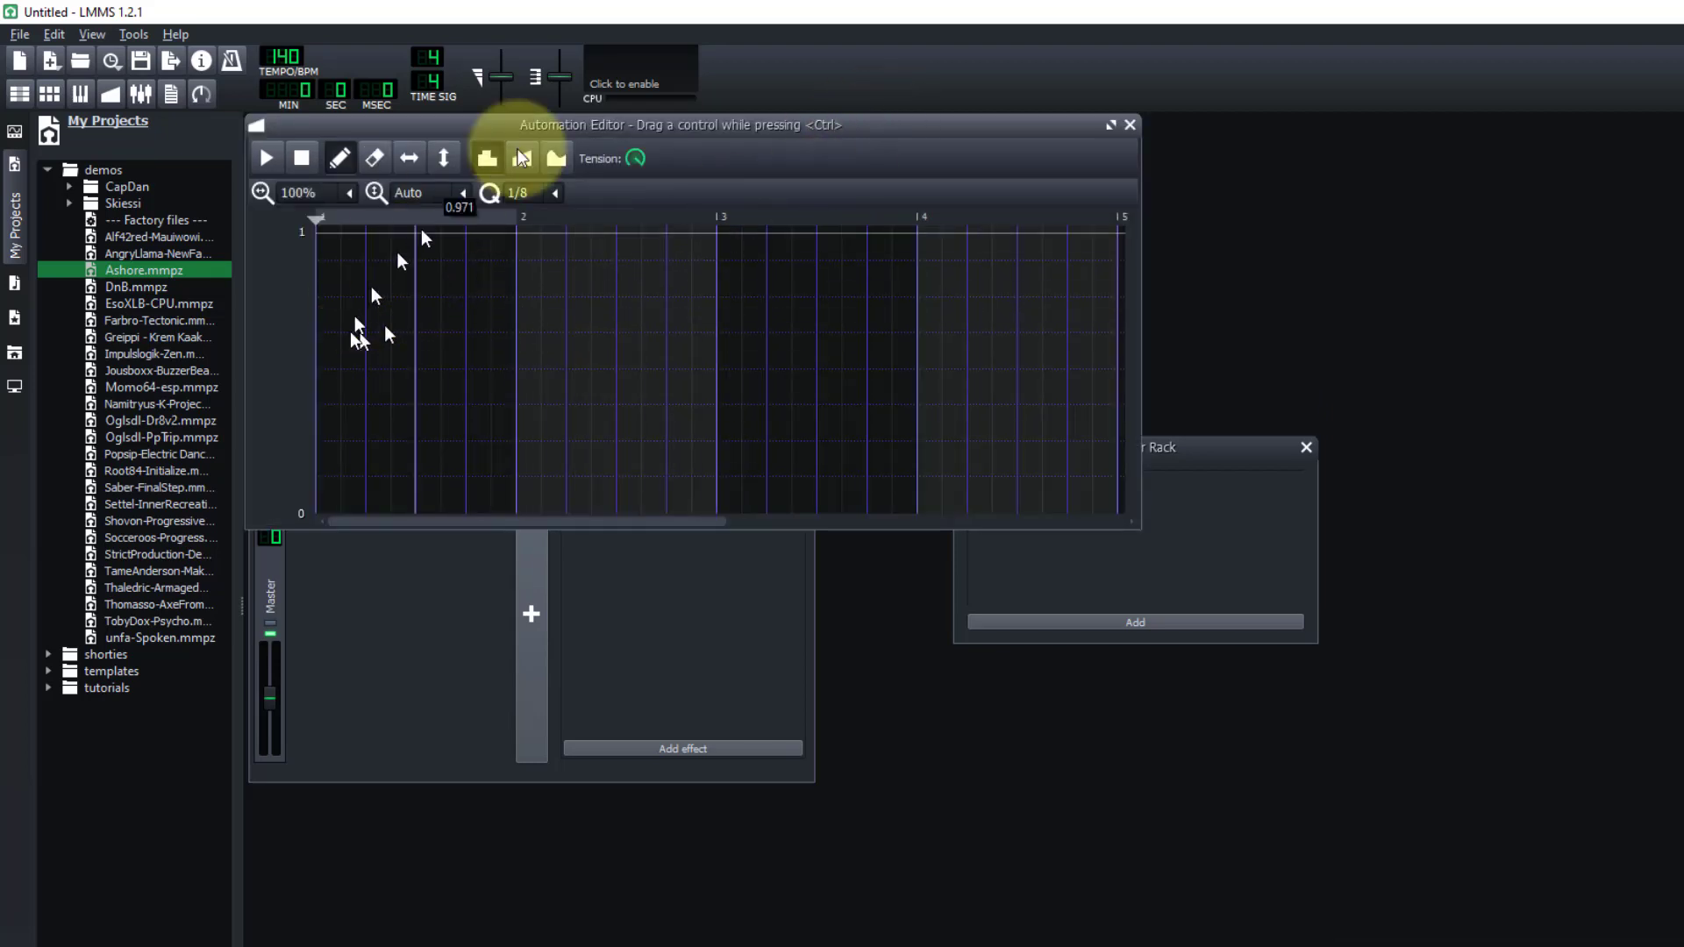
click(1131, 124)
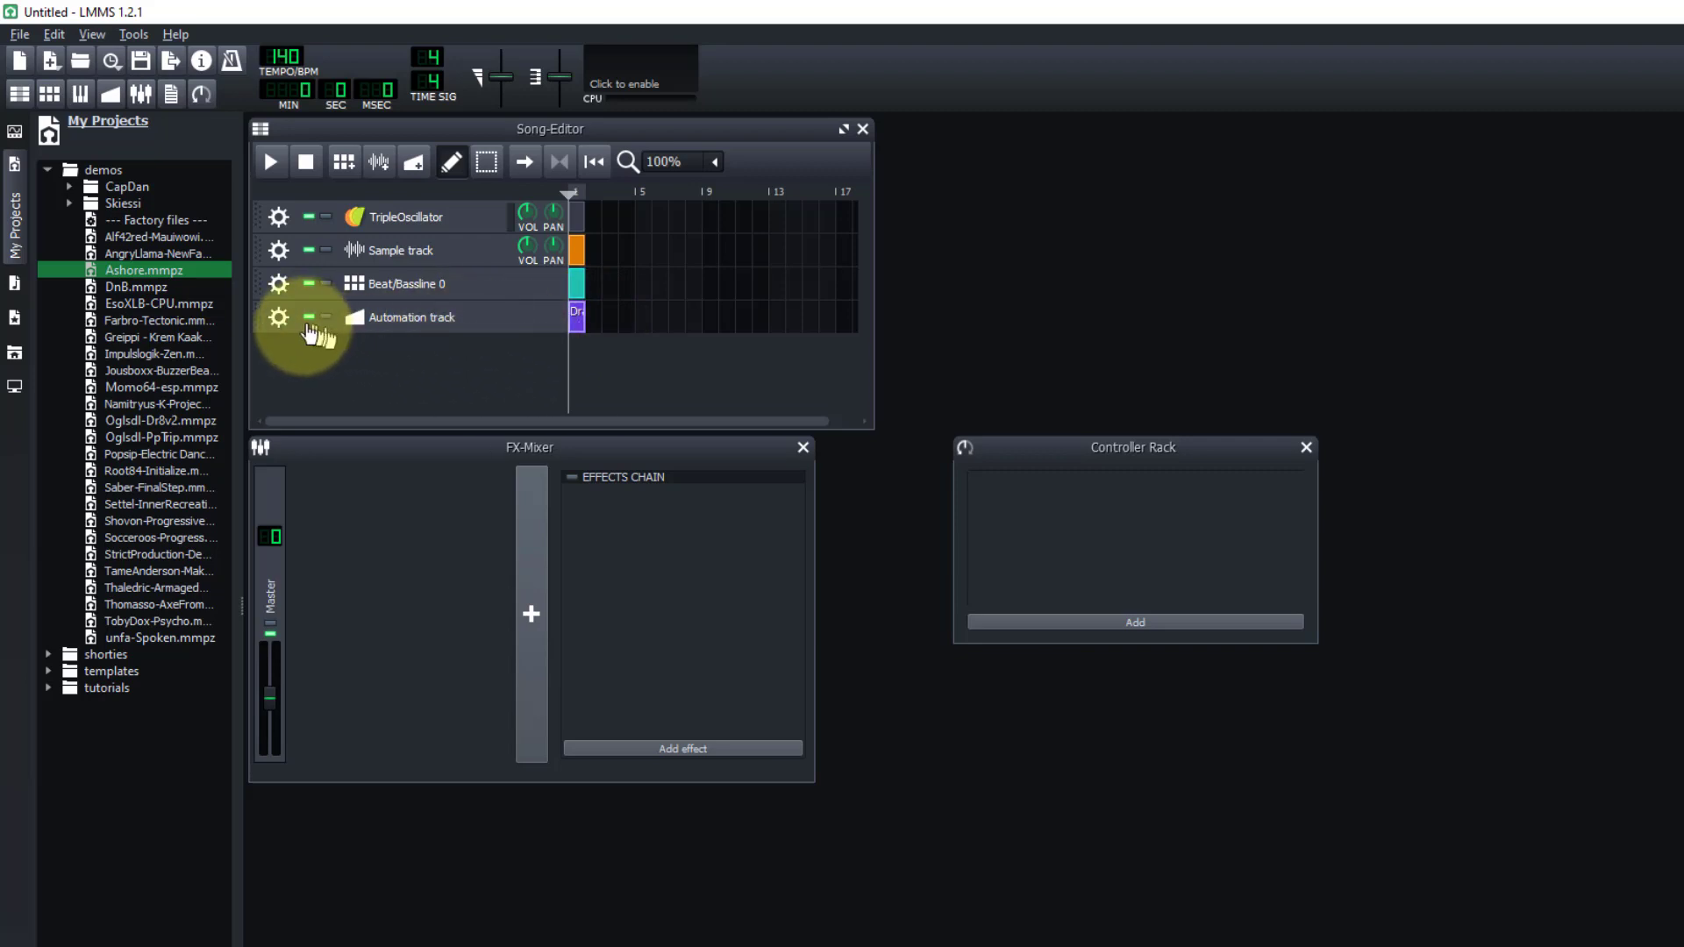
- Remove the Automation, Sample and TripleOscillator tracks from the song, leaving only Beat/Bassline 0
click(280, 323)
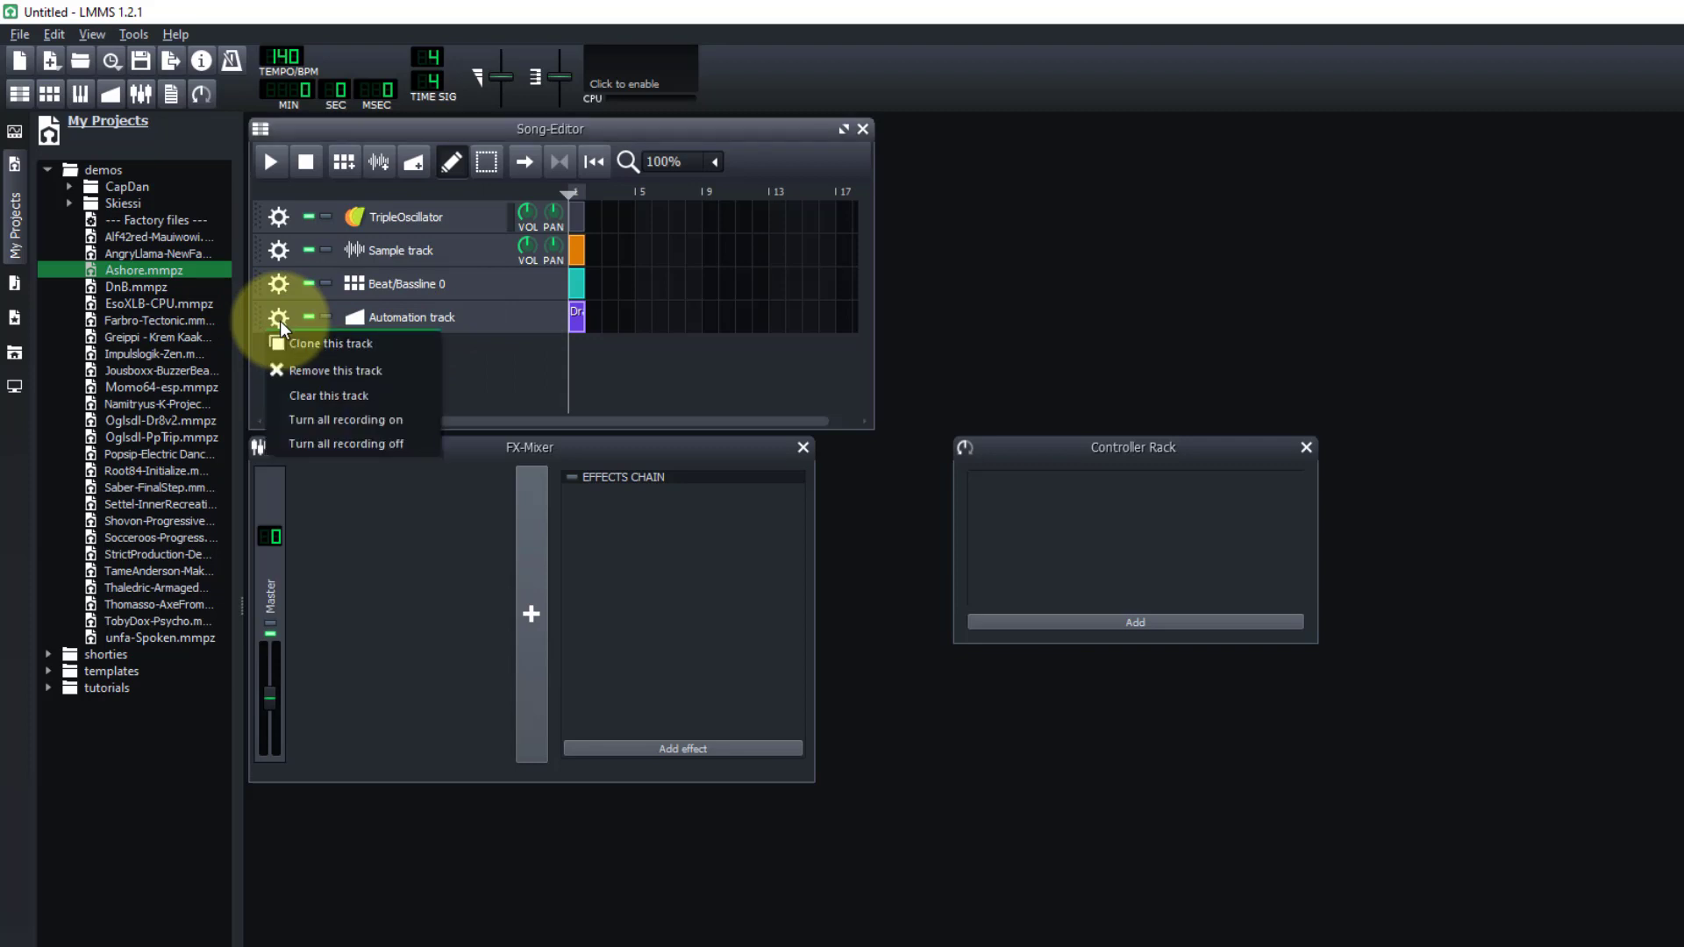
click(285, 370)
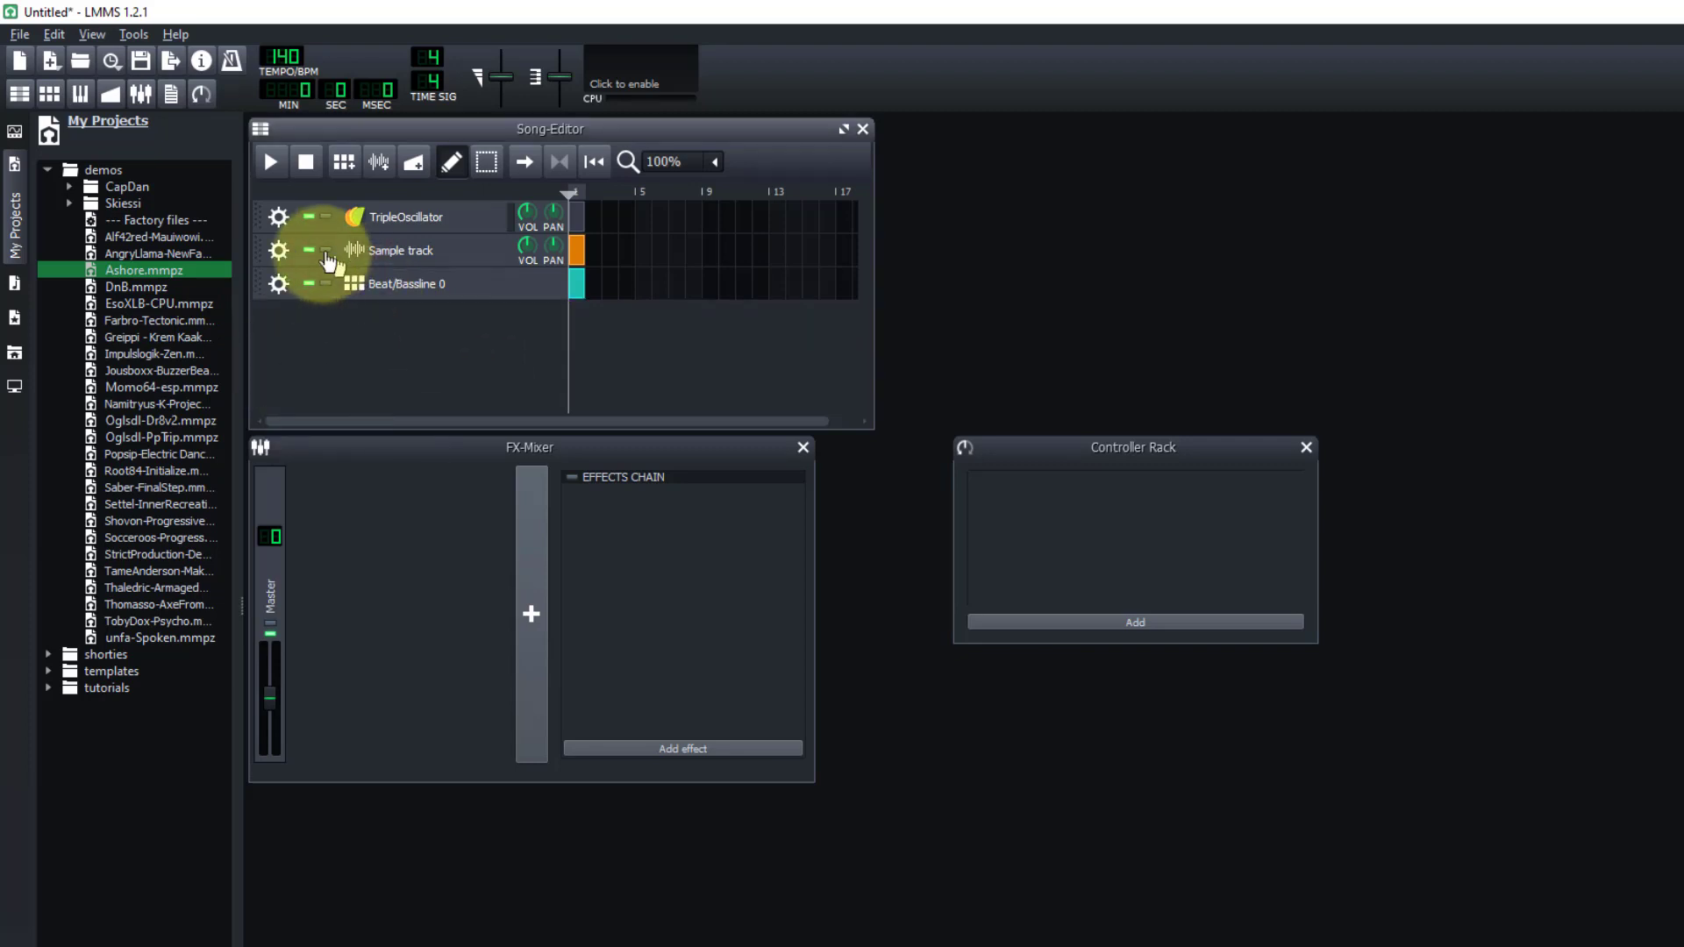
click(278, 250)
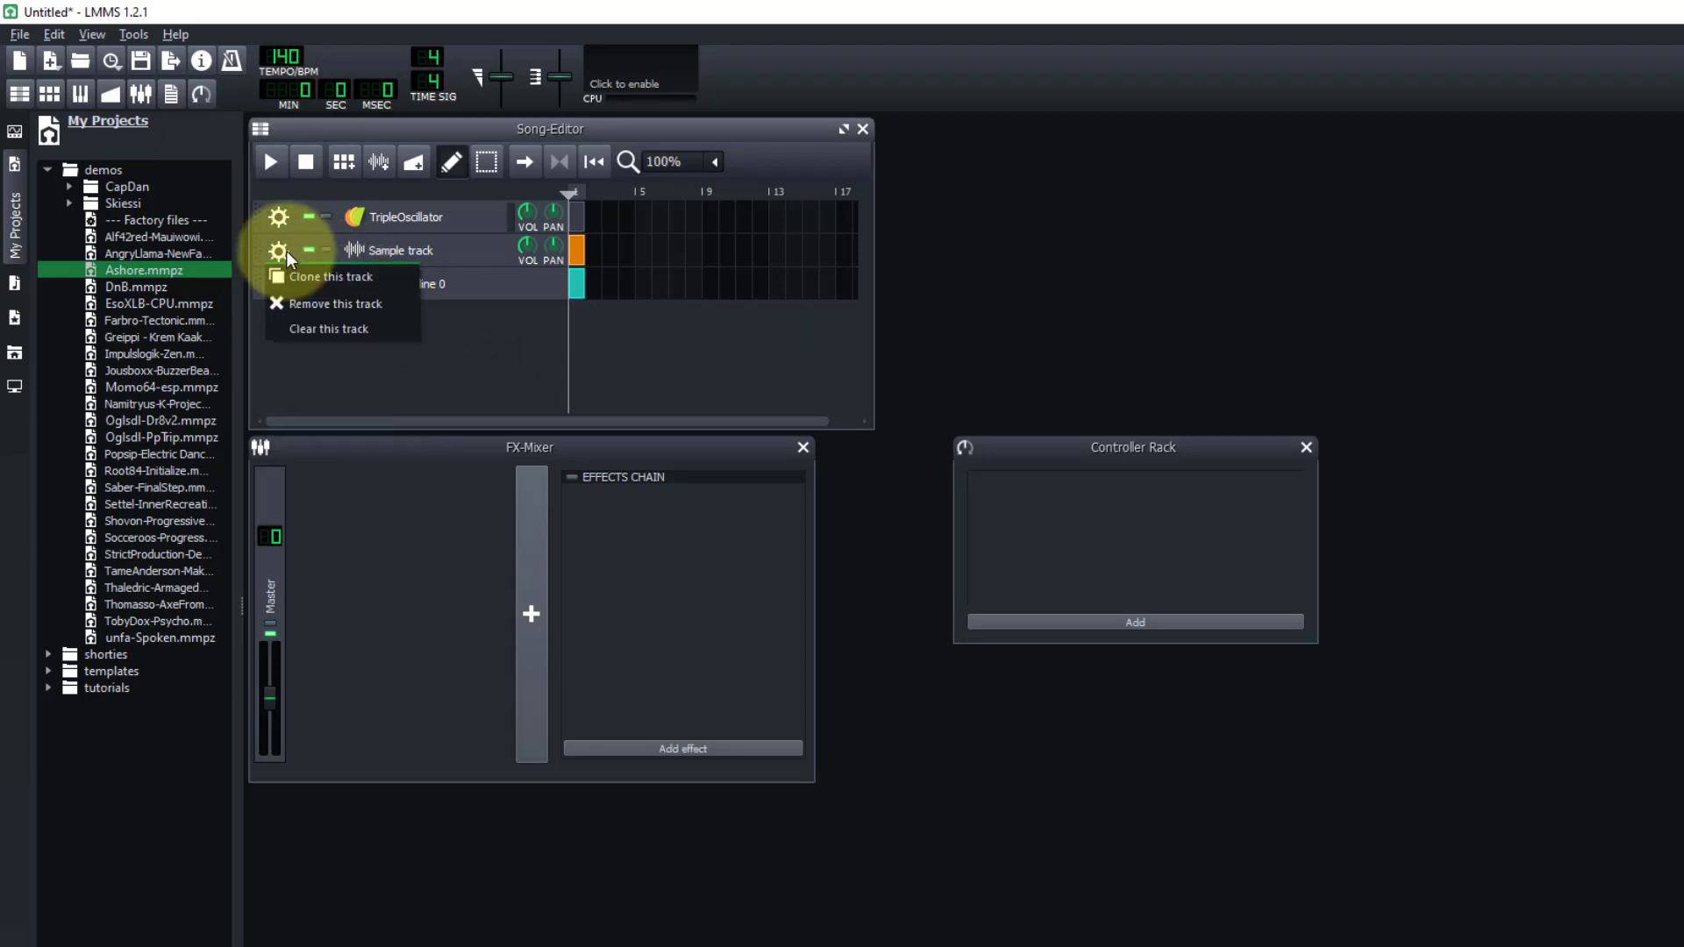
click(317, 307)
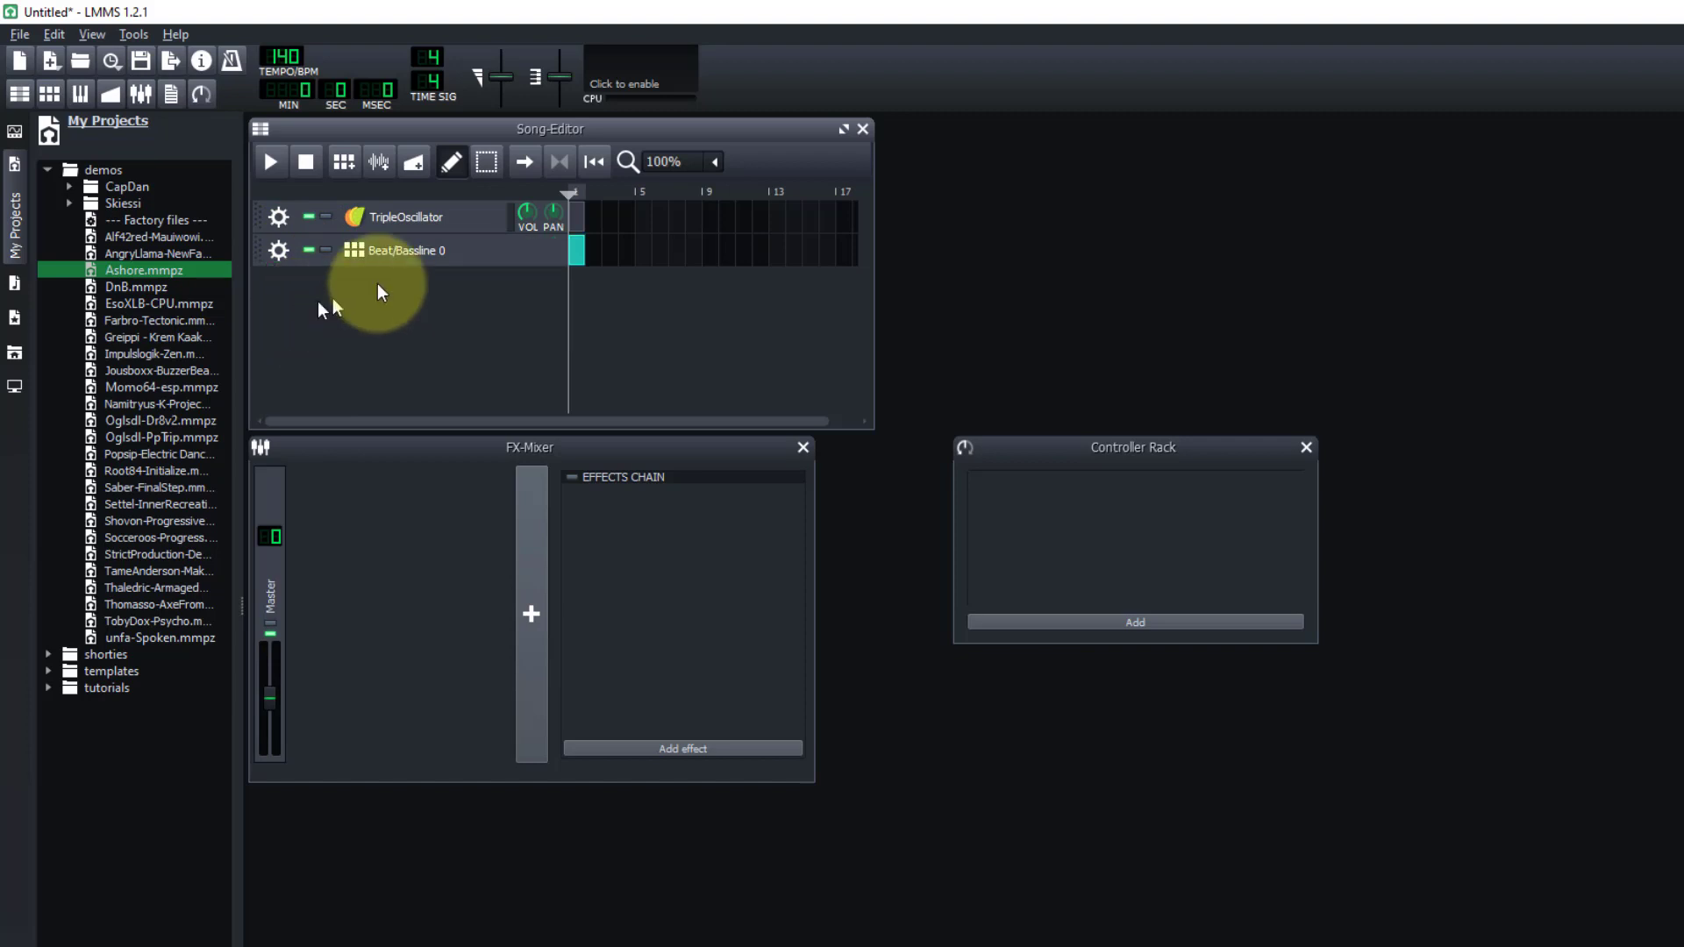
click(283, 217)
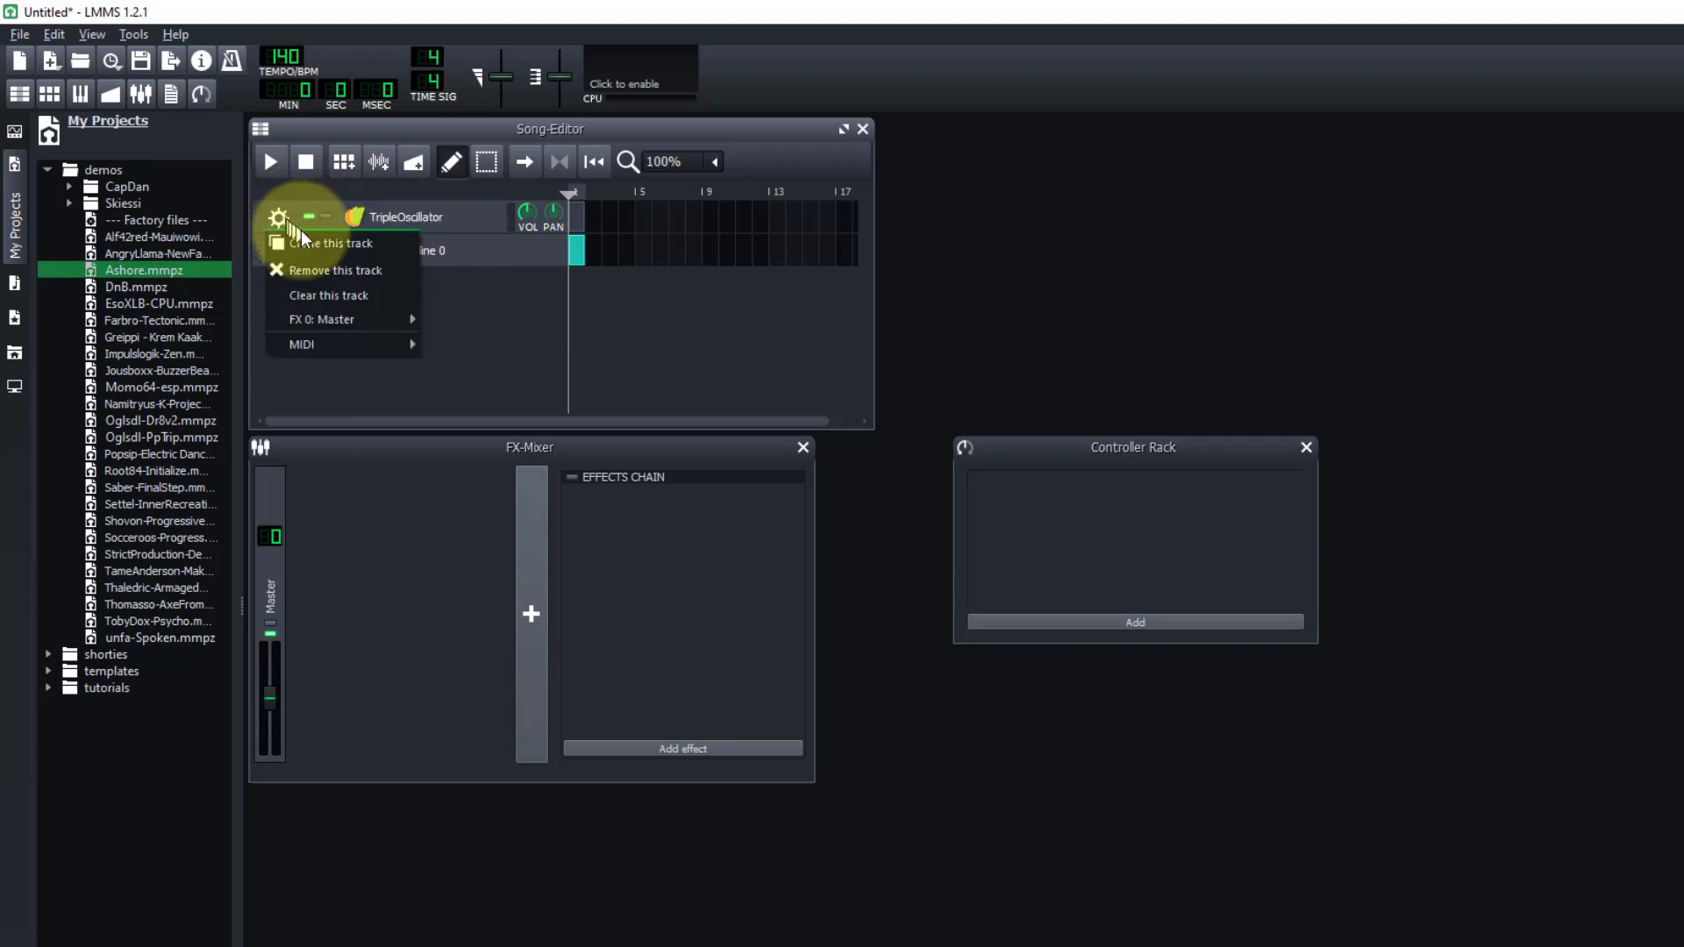
click(279, 270)
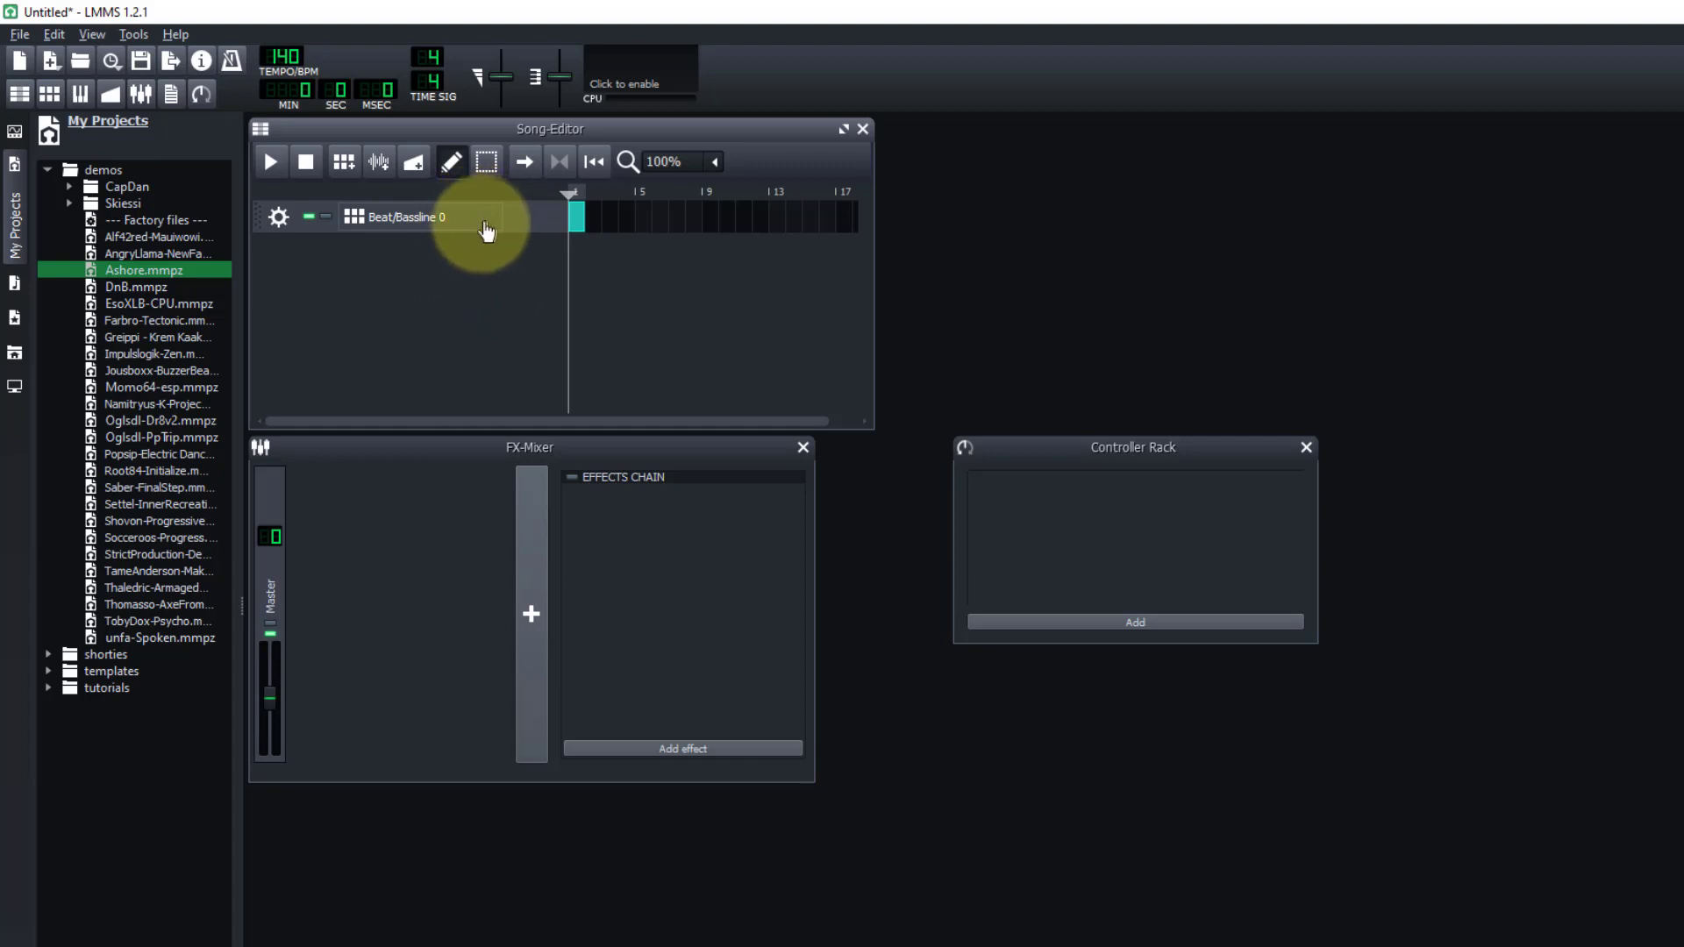
- Open the Beat/Bassline 0 clip for editing and place Kicker hits on steps 1, 5, 9 and 13
click(579, 219)
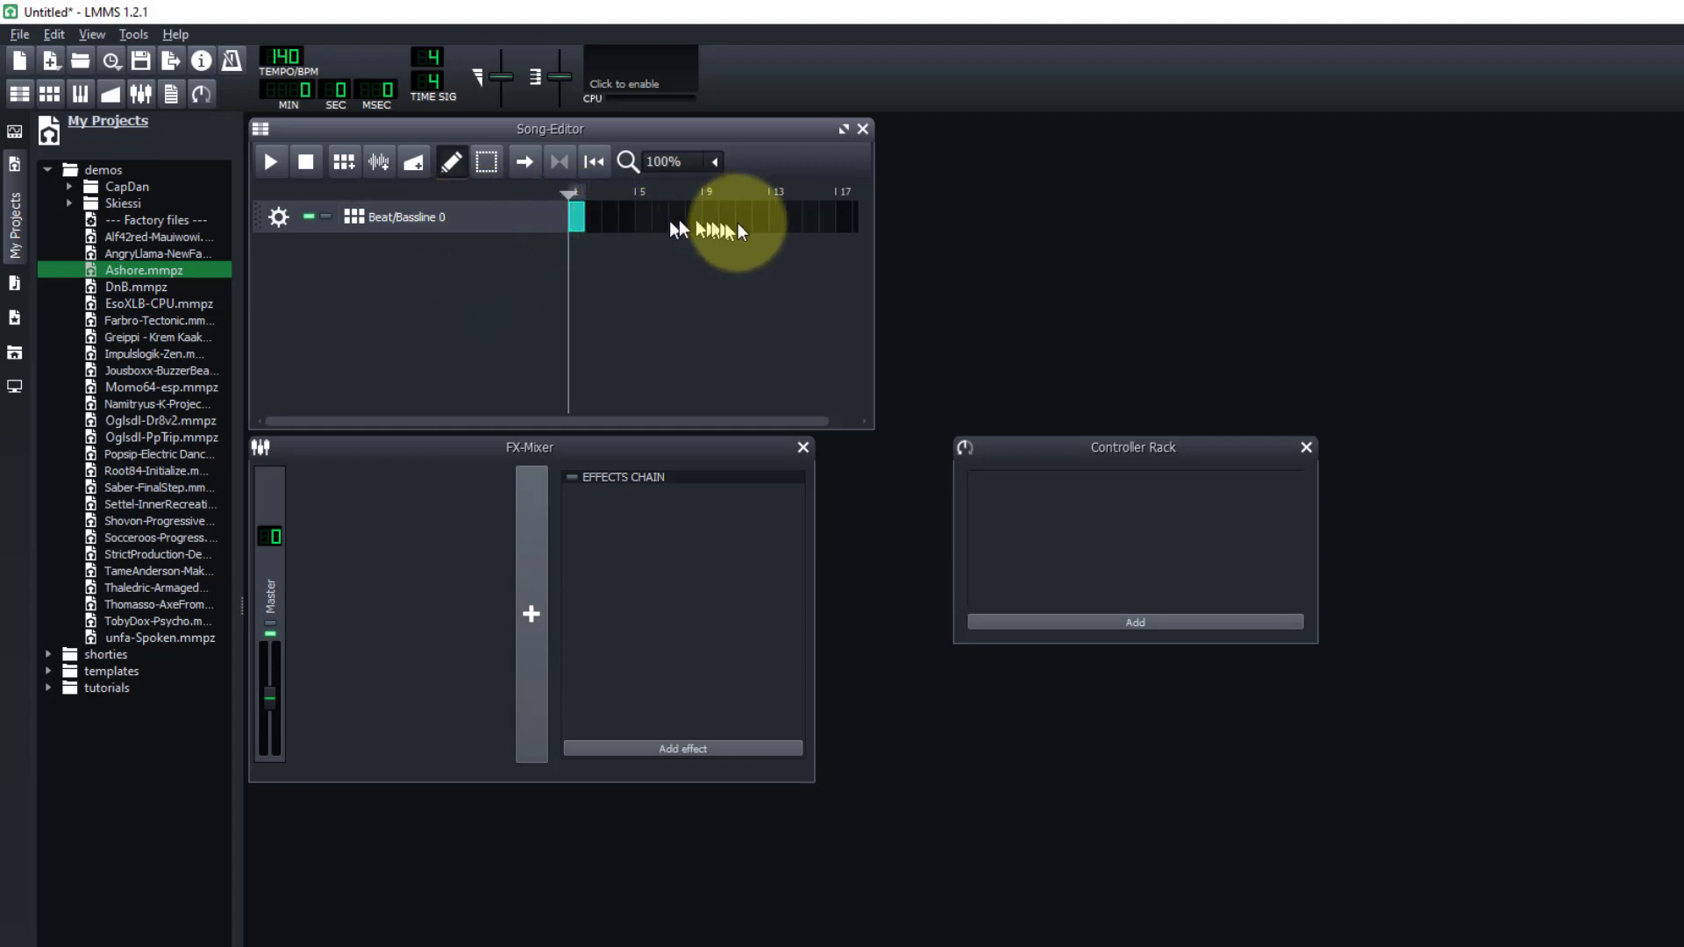
double_click(579, 218)
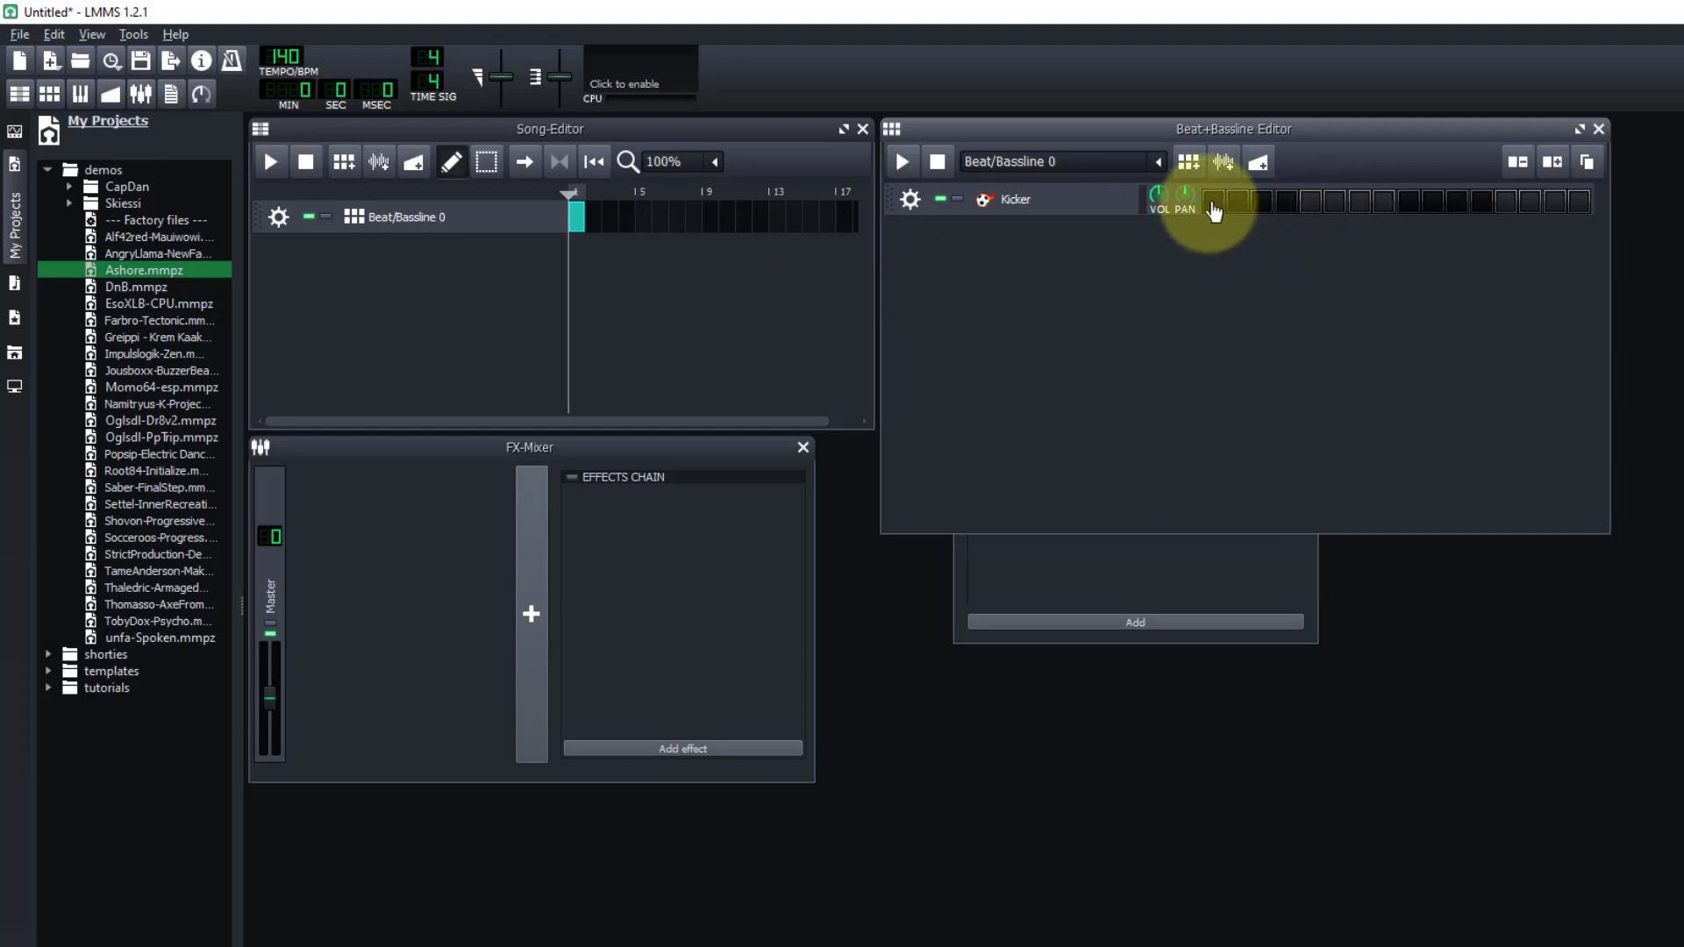
click(1310, 201)
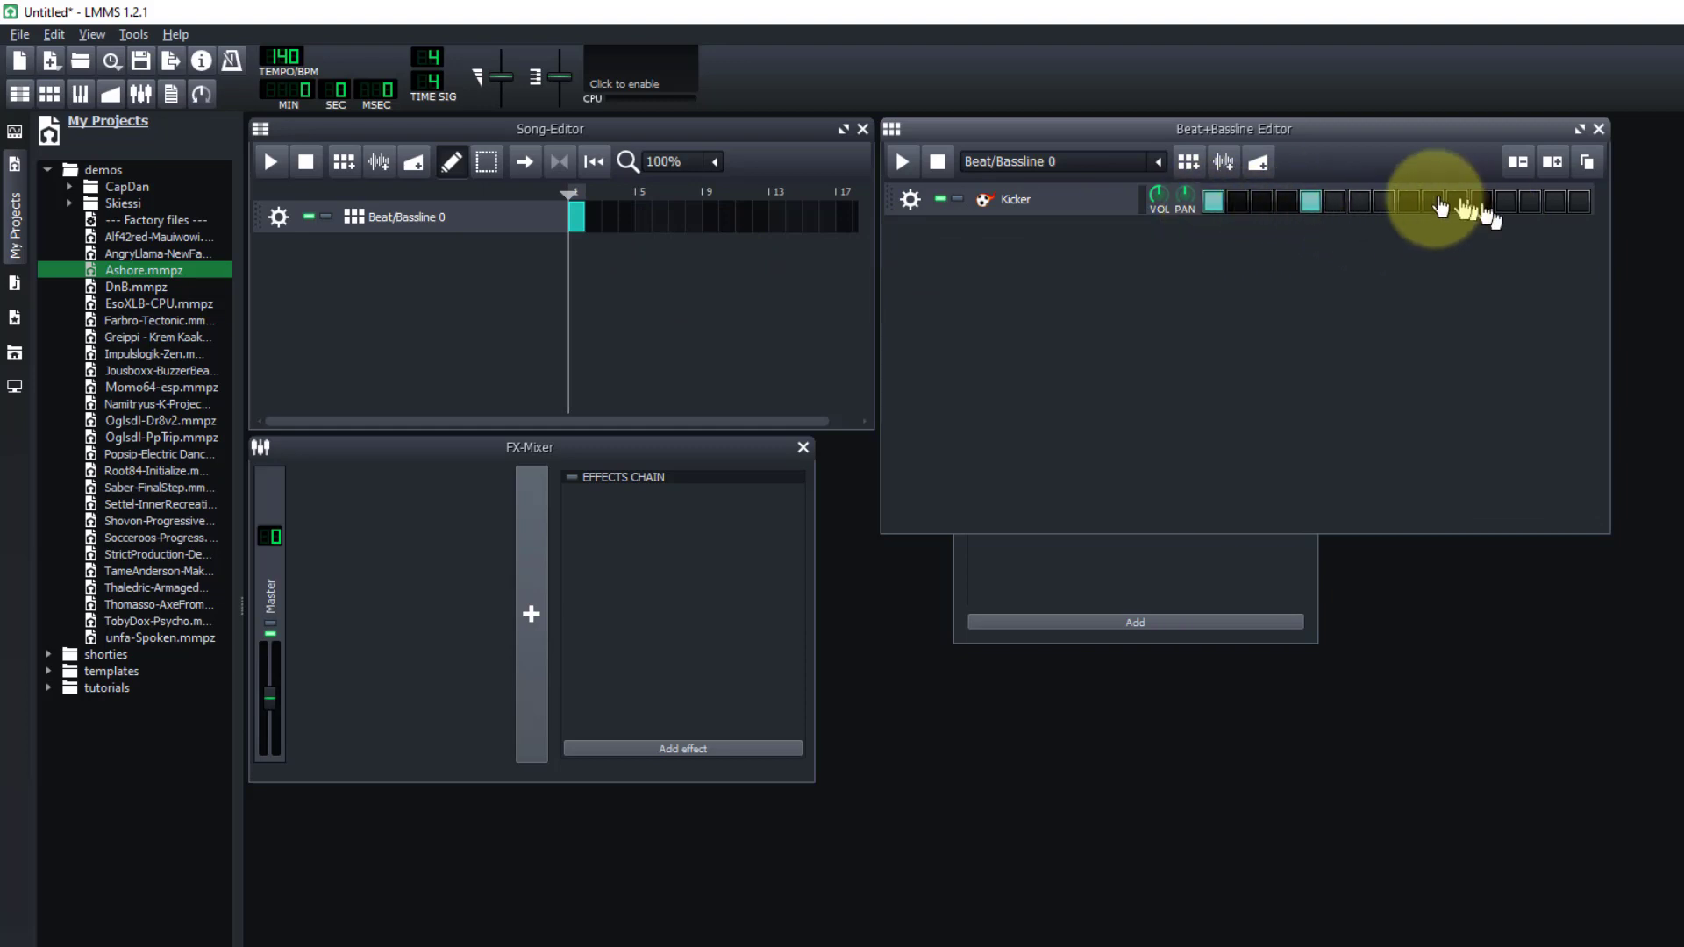
click(1409, 202)
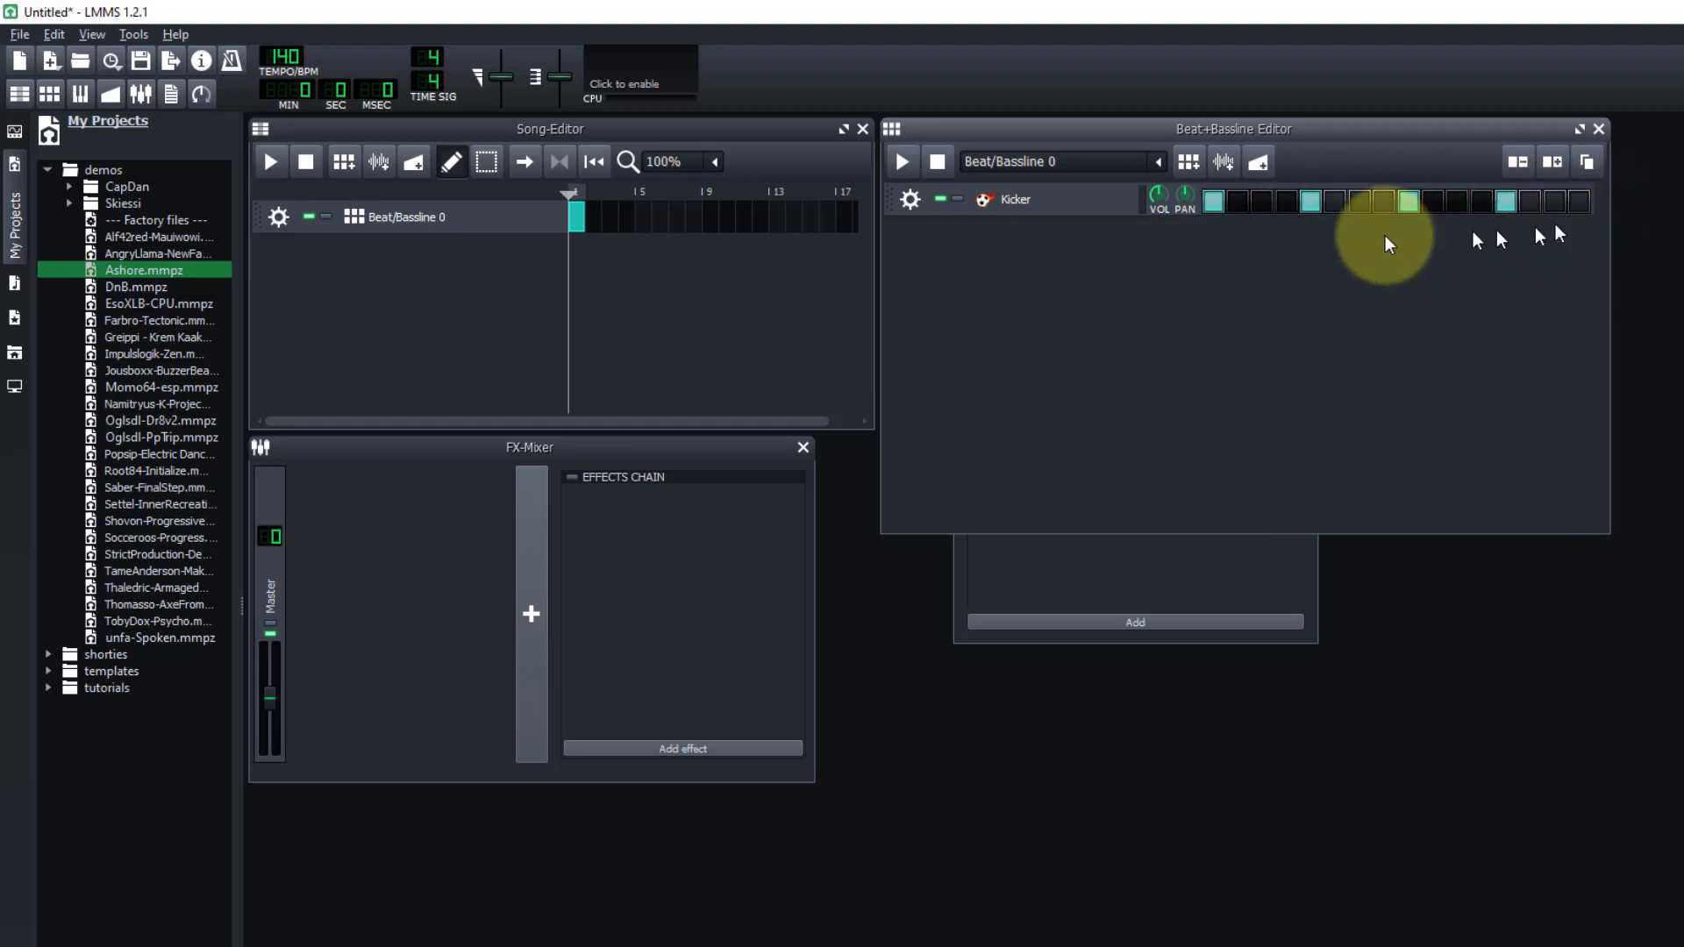
- Play the beat pattern, turn off the Kicker hits on steps 5 and 13 while it loops, then pause playback
click(901, 163)
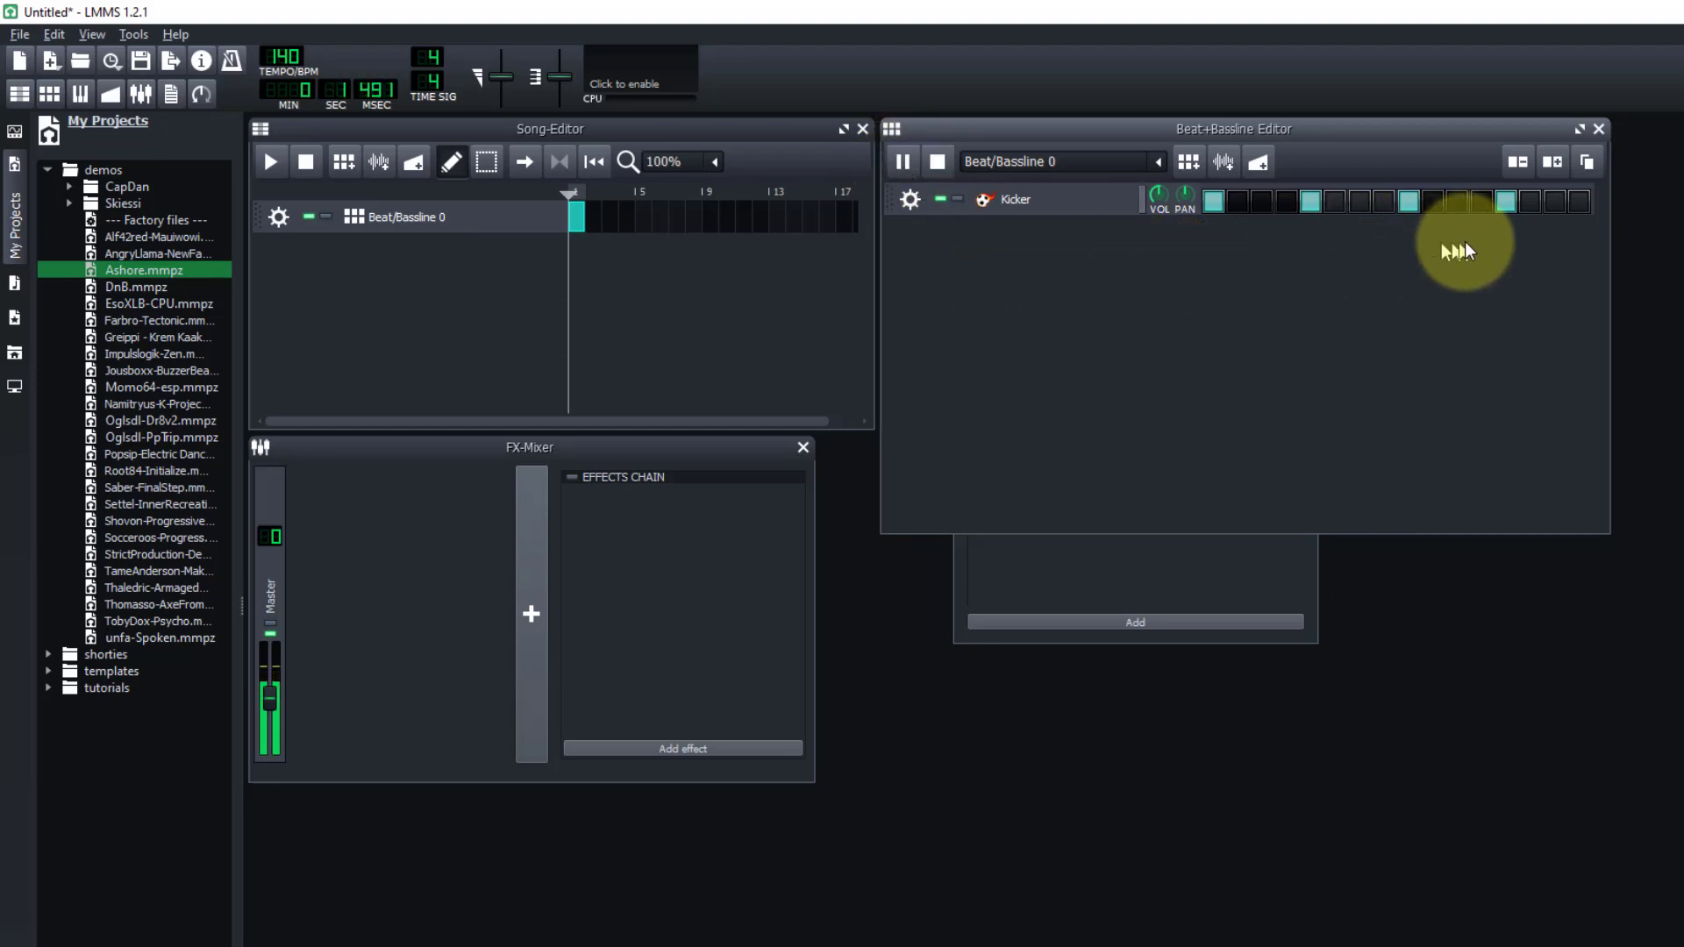
click(1310, 200)
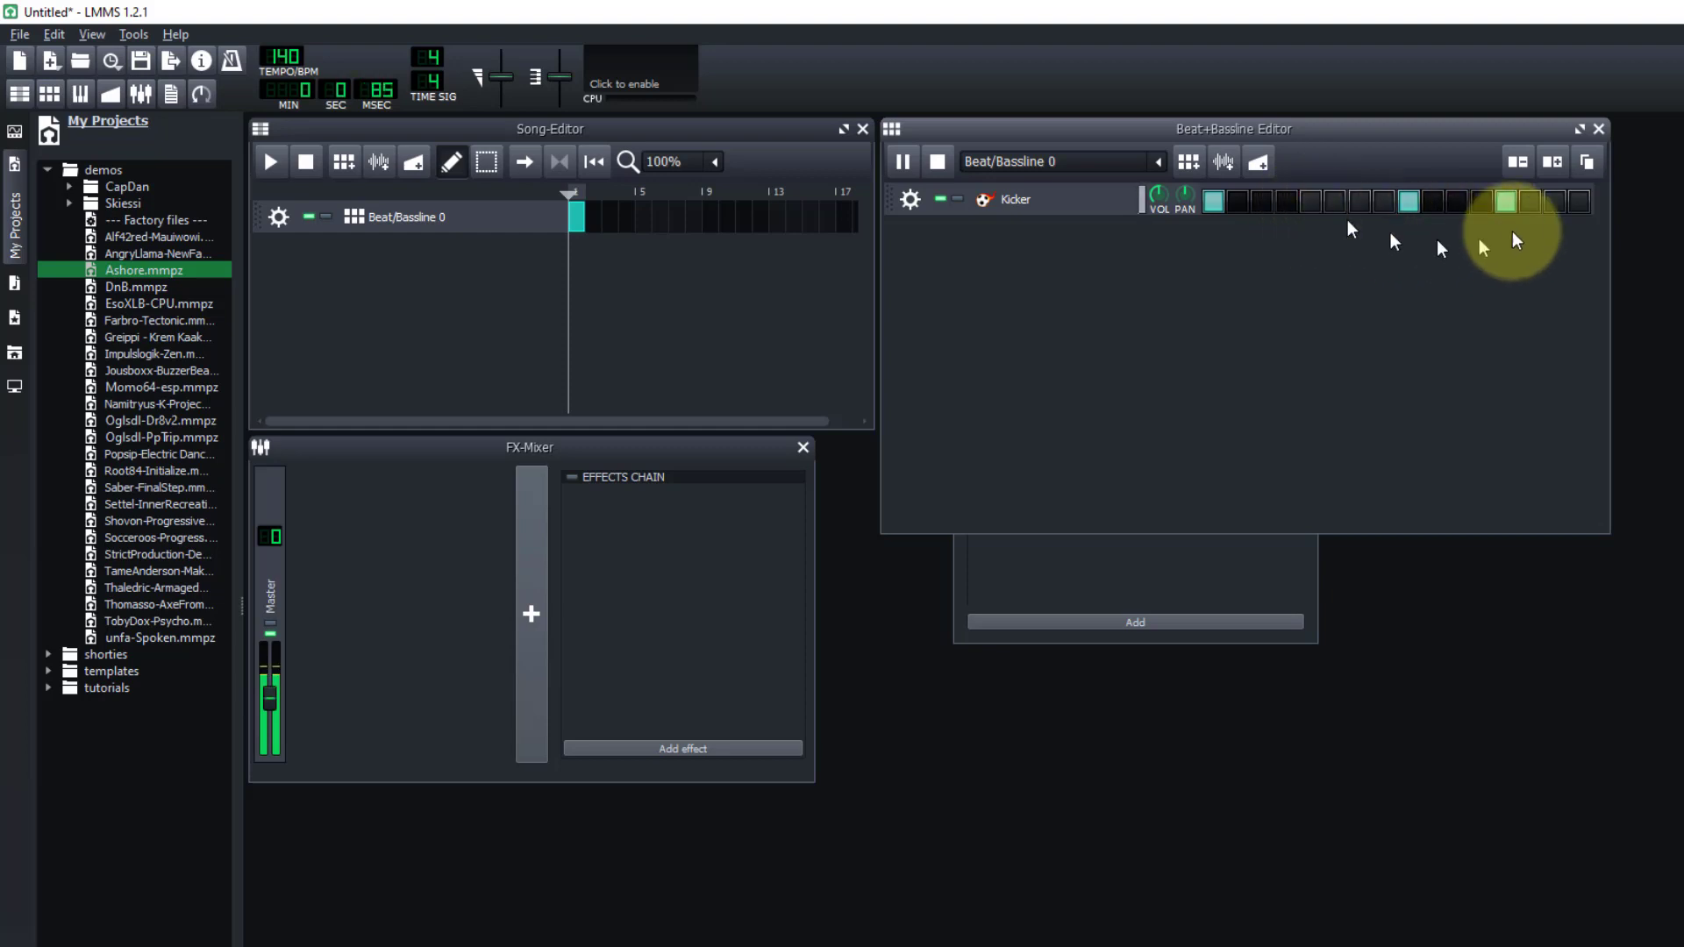
click(1506, 201)
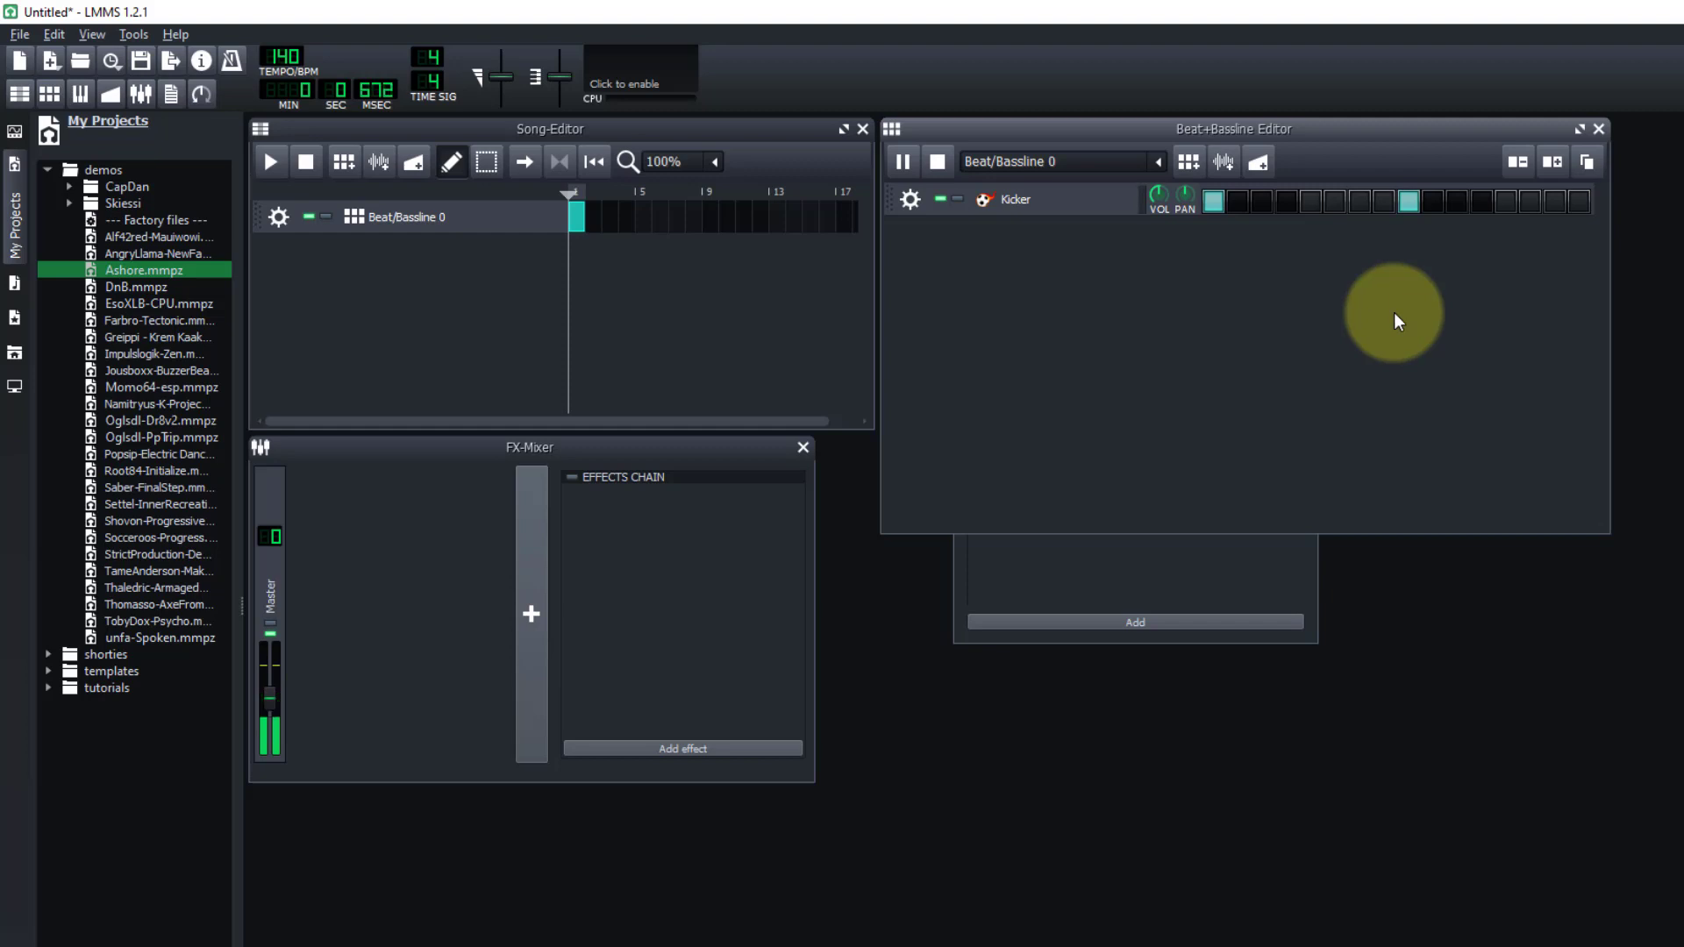
click(904, 163)
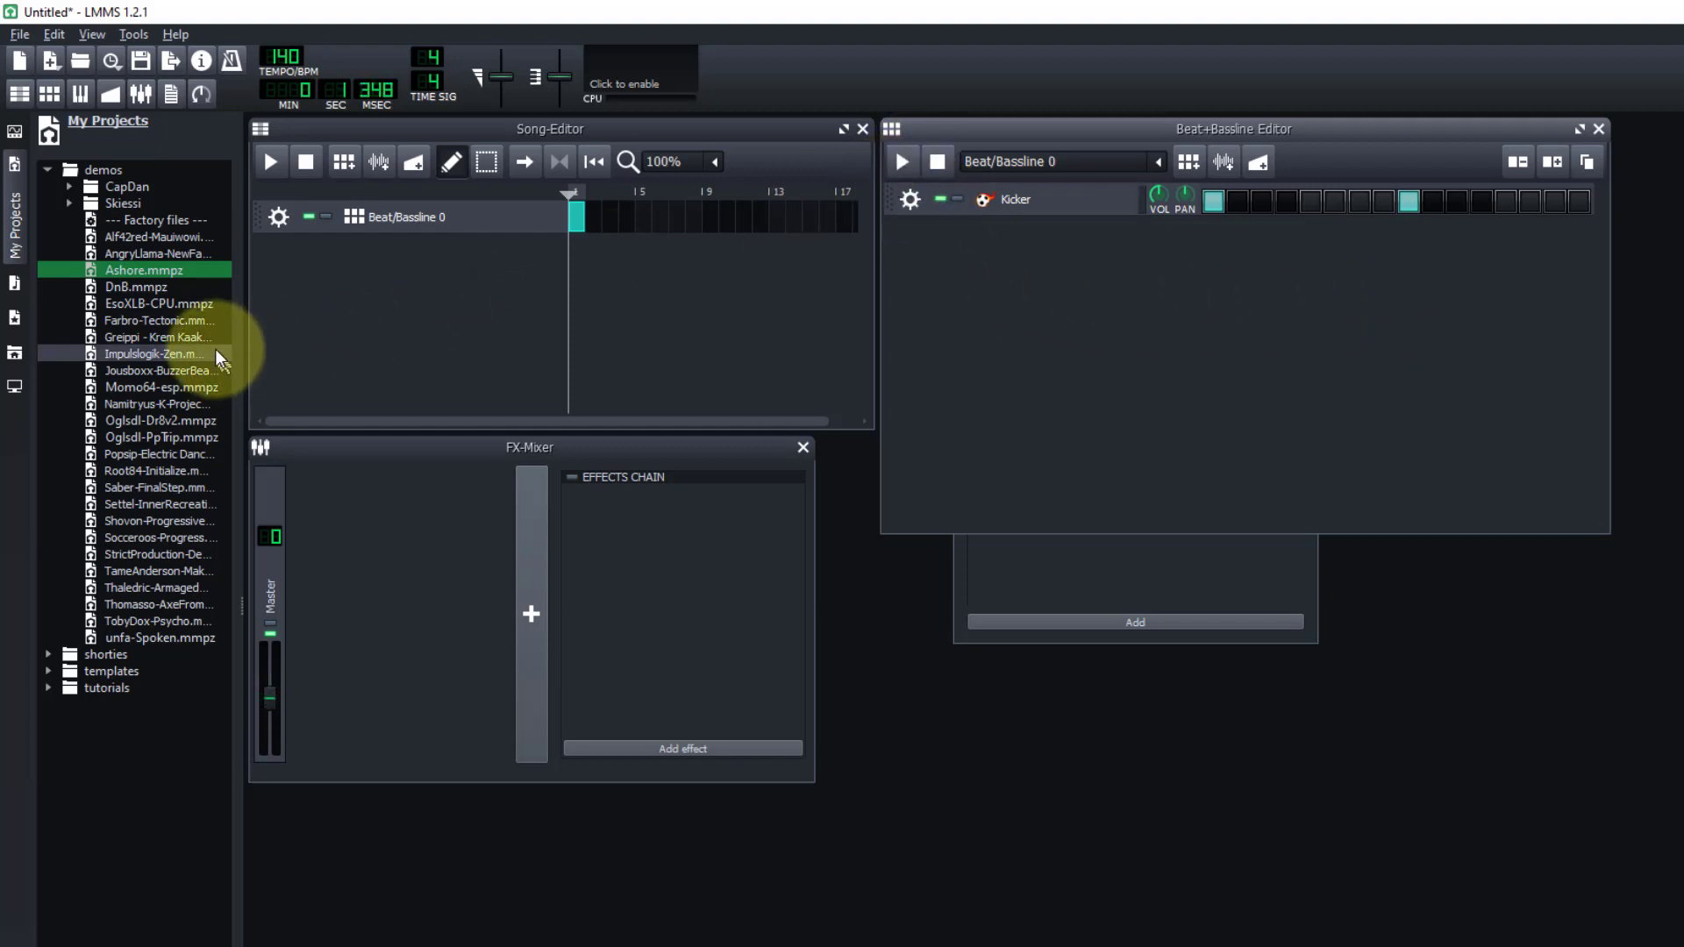
- Audition the factory Kicker presets, including the hi-hats, Clap dry, KickPower and Shaker
click(14, 317)
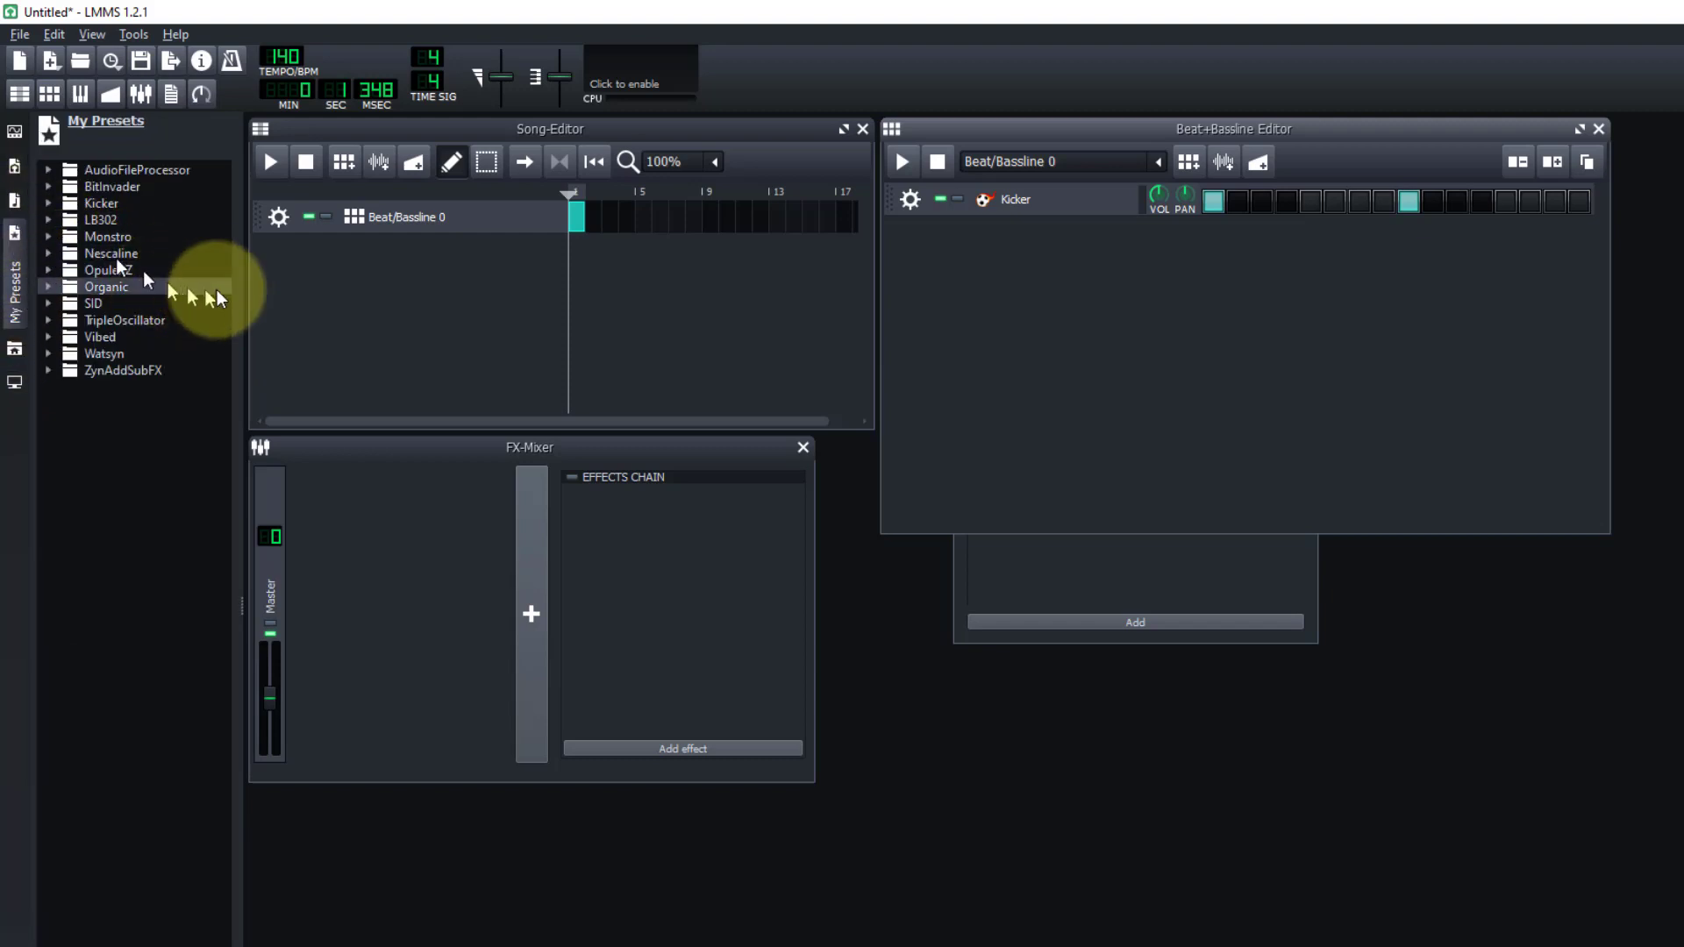
click(46, 202)
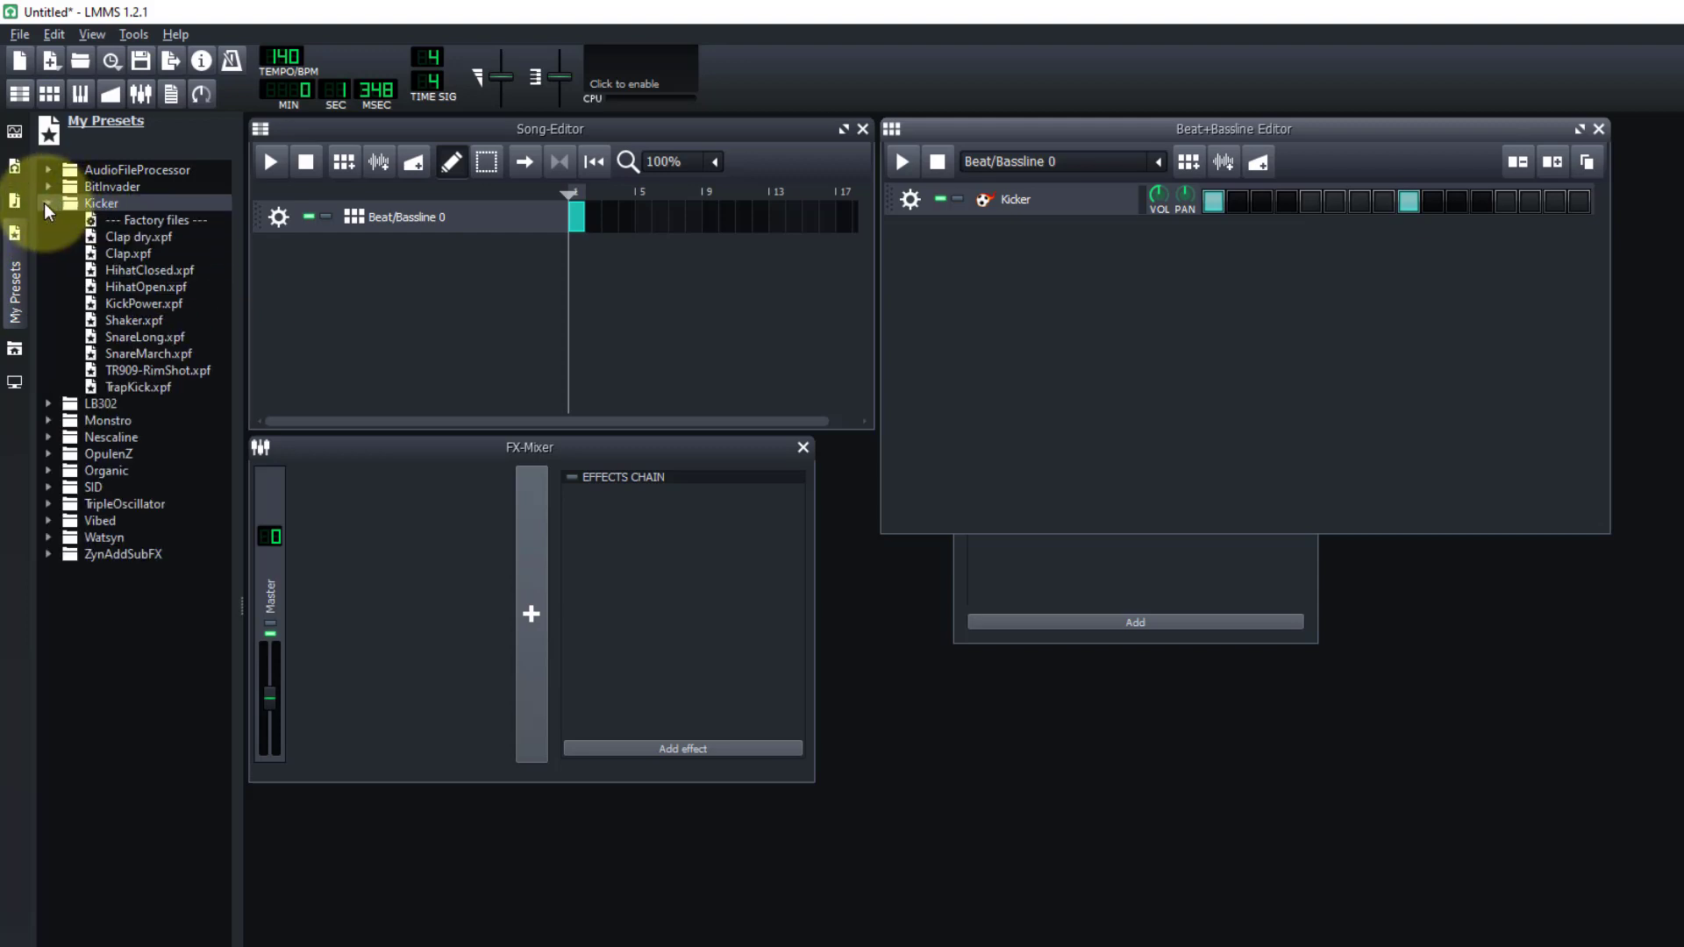
click(181, 276)
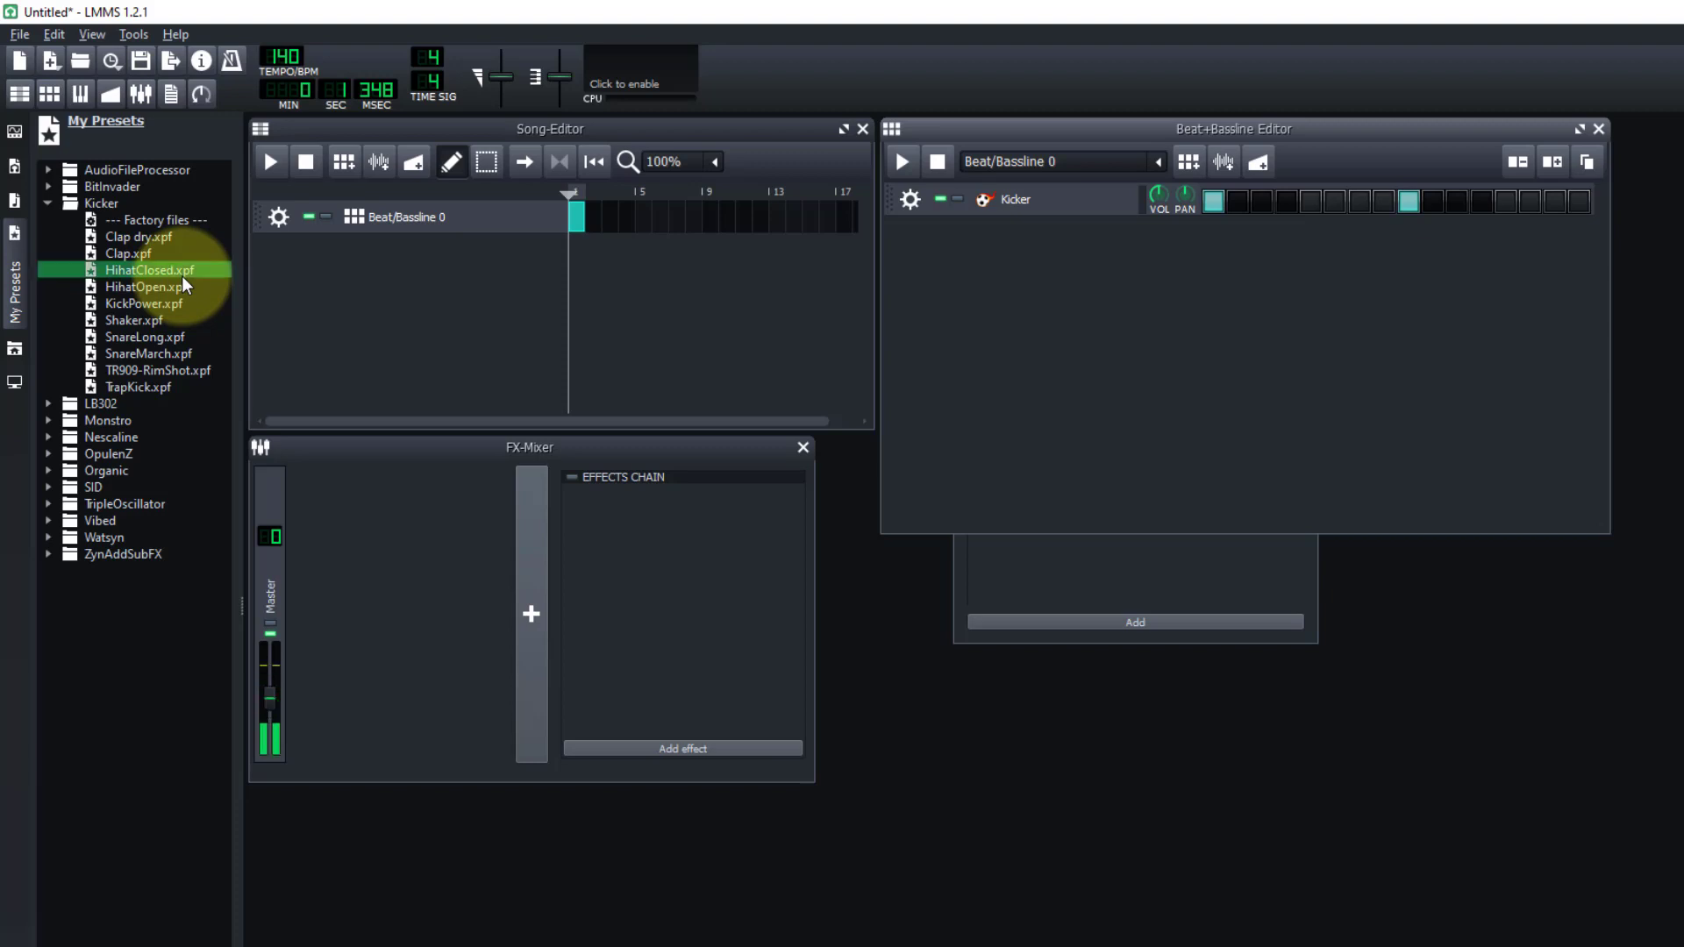
click(153, 292)
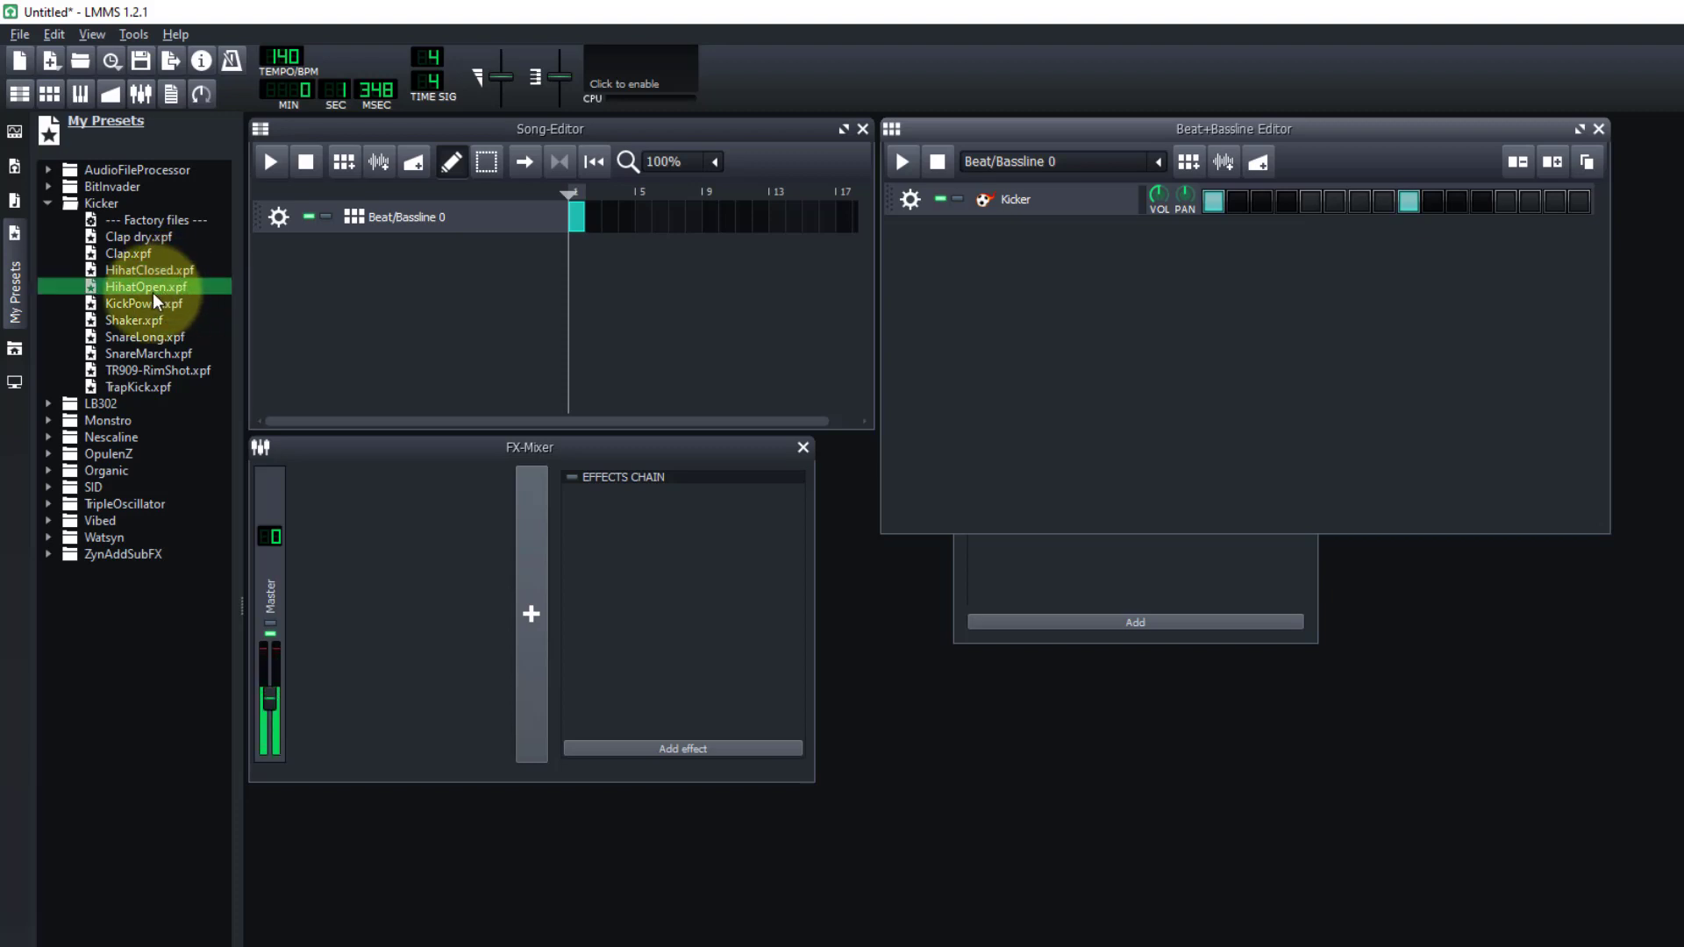
click(156, 246)
click(156, 237)
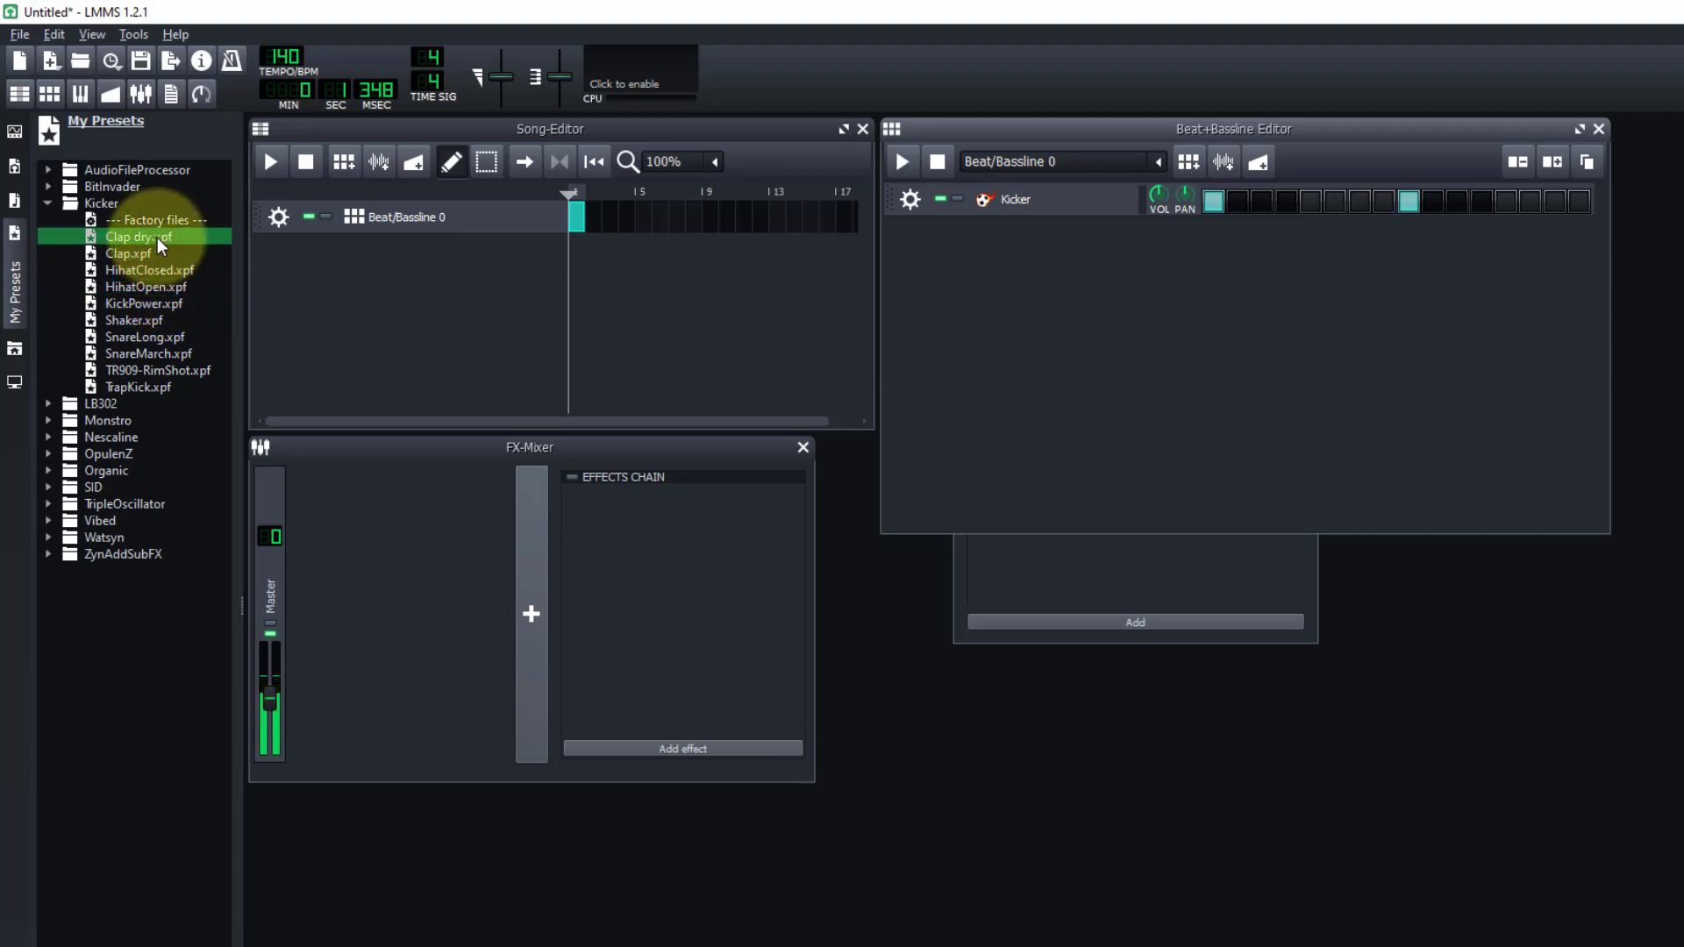
click(165, 307)
click(158, 323)
click(169, 351)
click(156, 321)
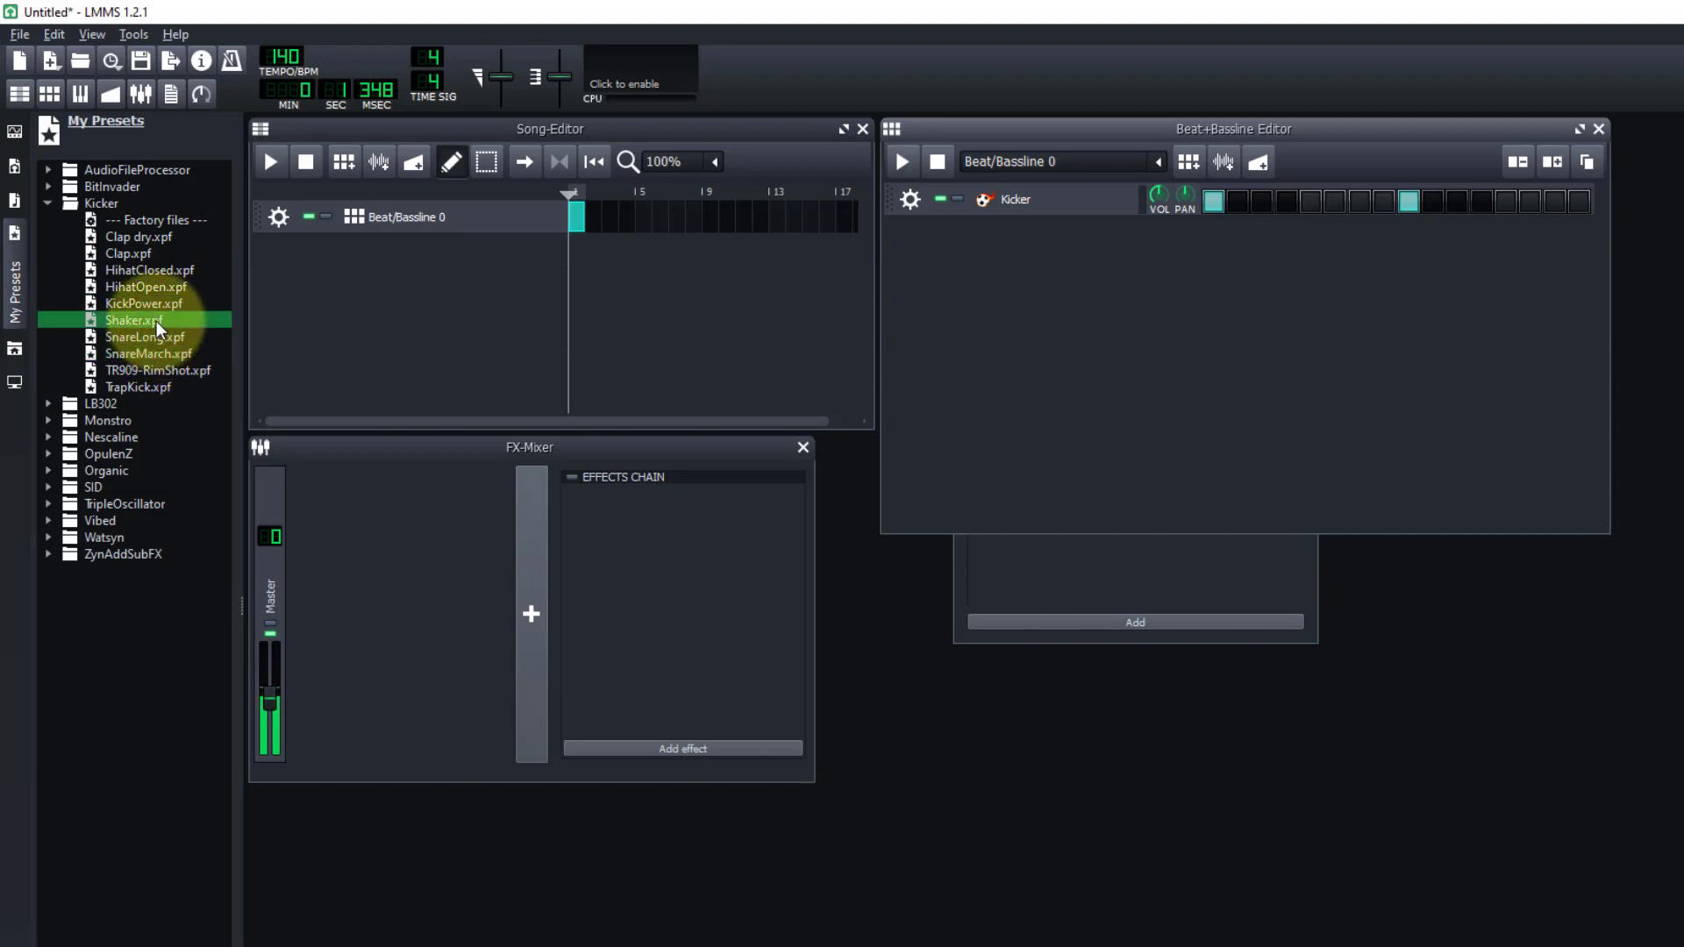
click(164, 303)
click(171, 272)
- Add the HihatOpen preset to the Beat/Bassline 0 pattern with hits on steps 5 and 13, and play the beat
click(175, 286)
drag(176, 286, 1013, 232)
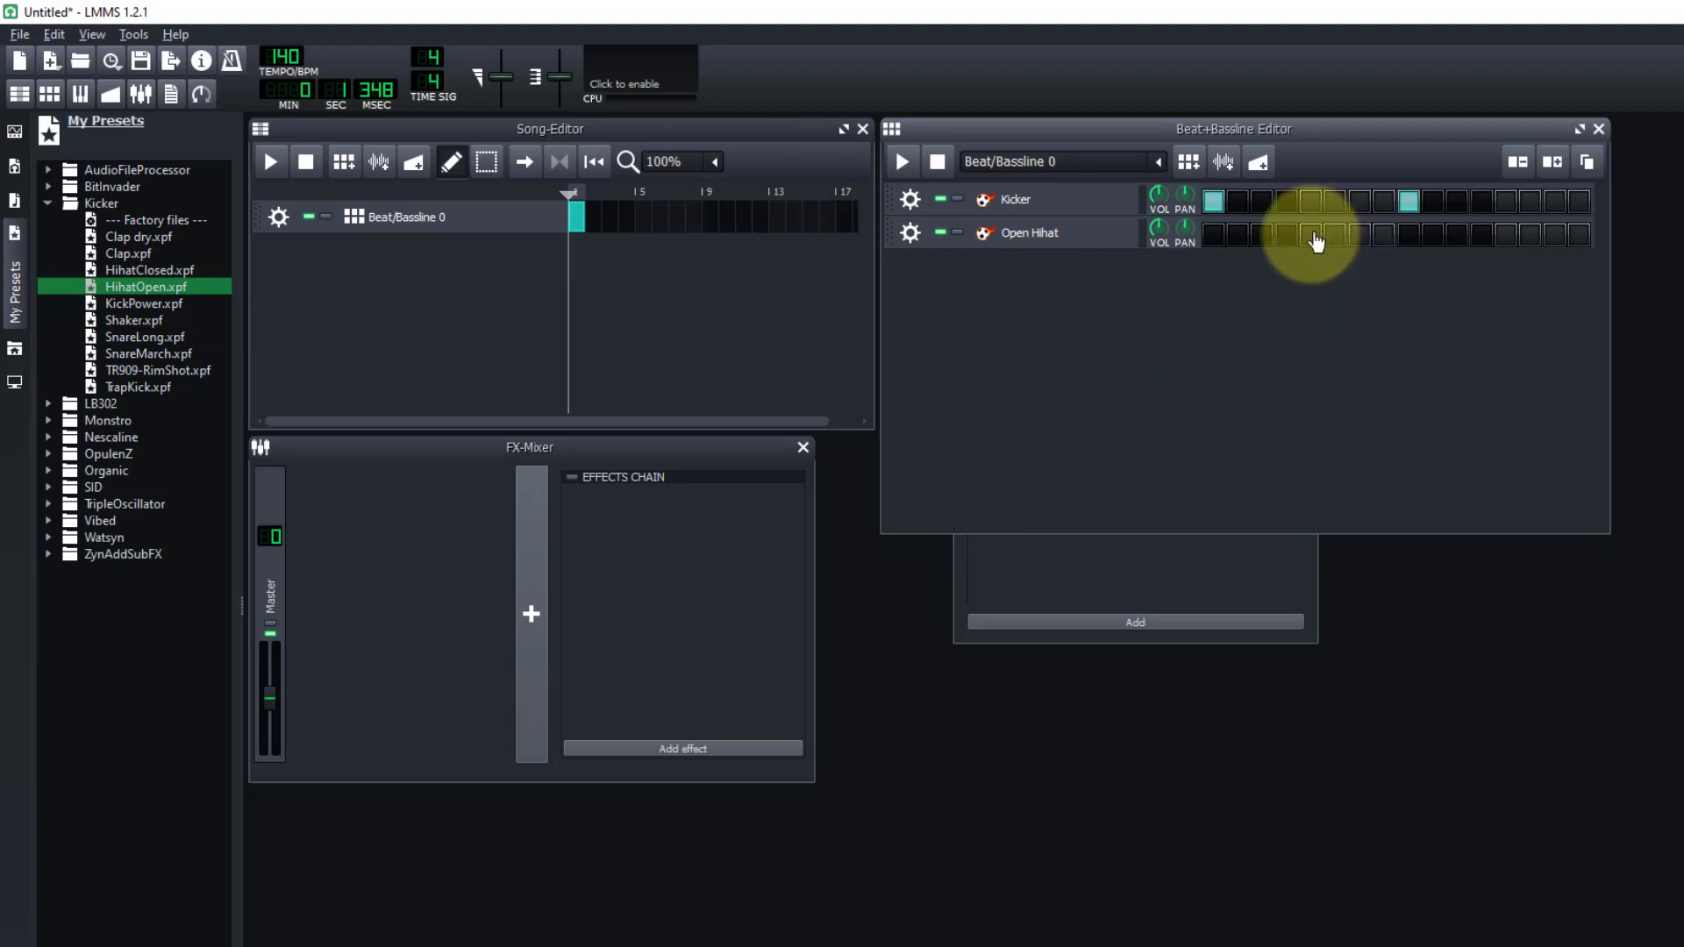
click(1505, 238)
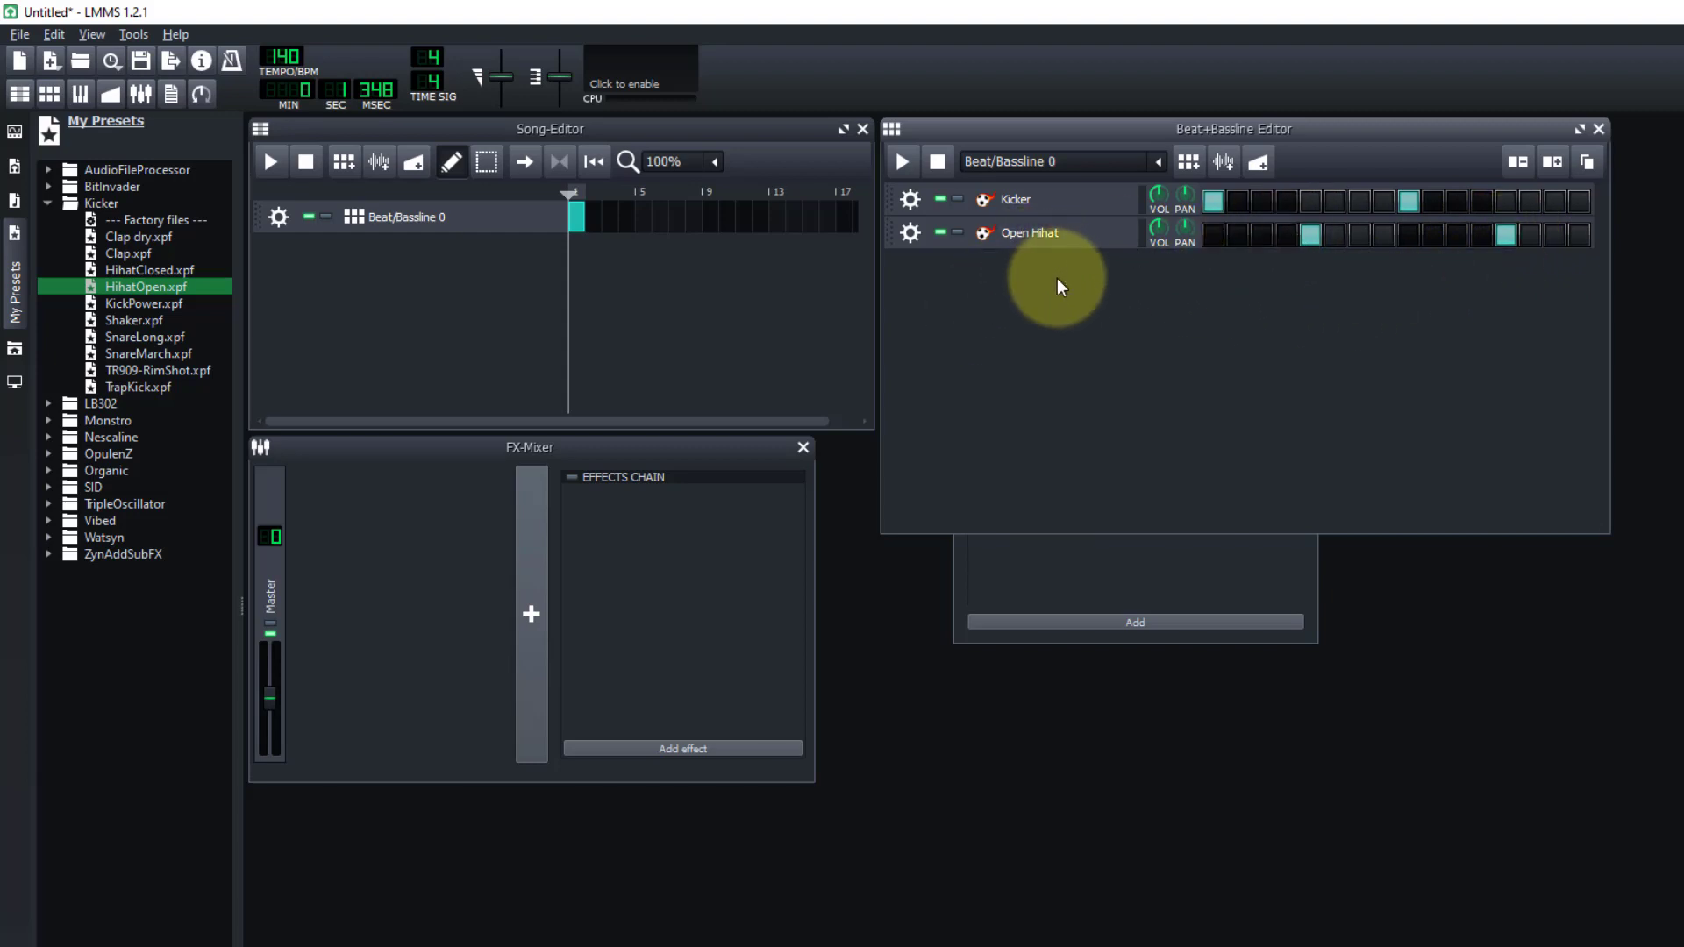
click(899, 165)
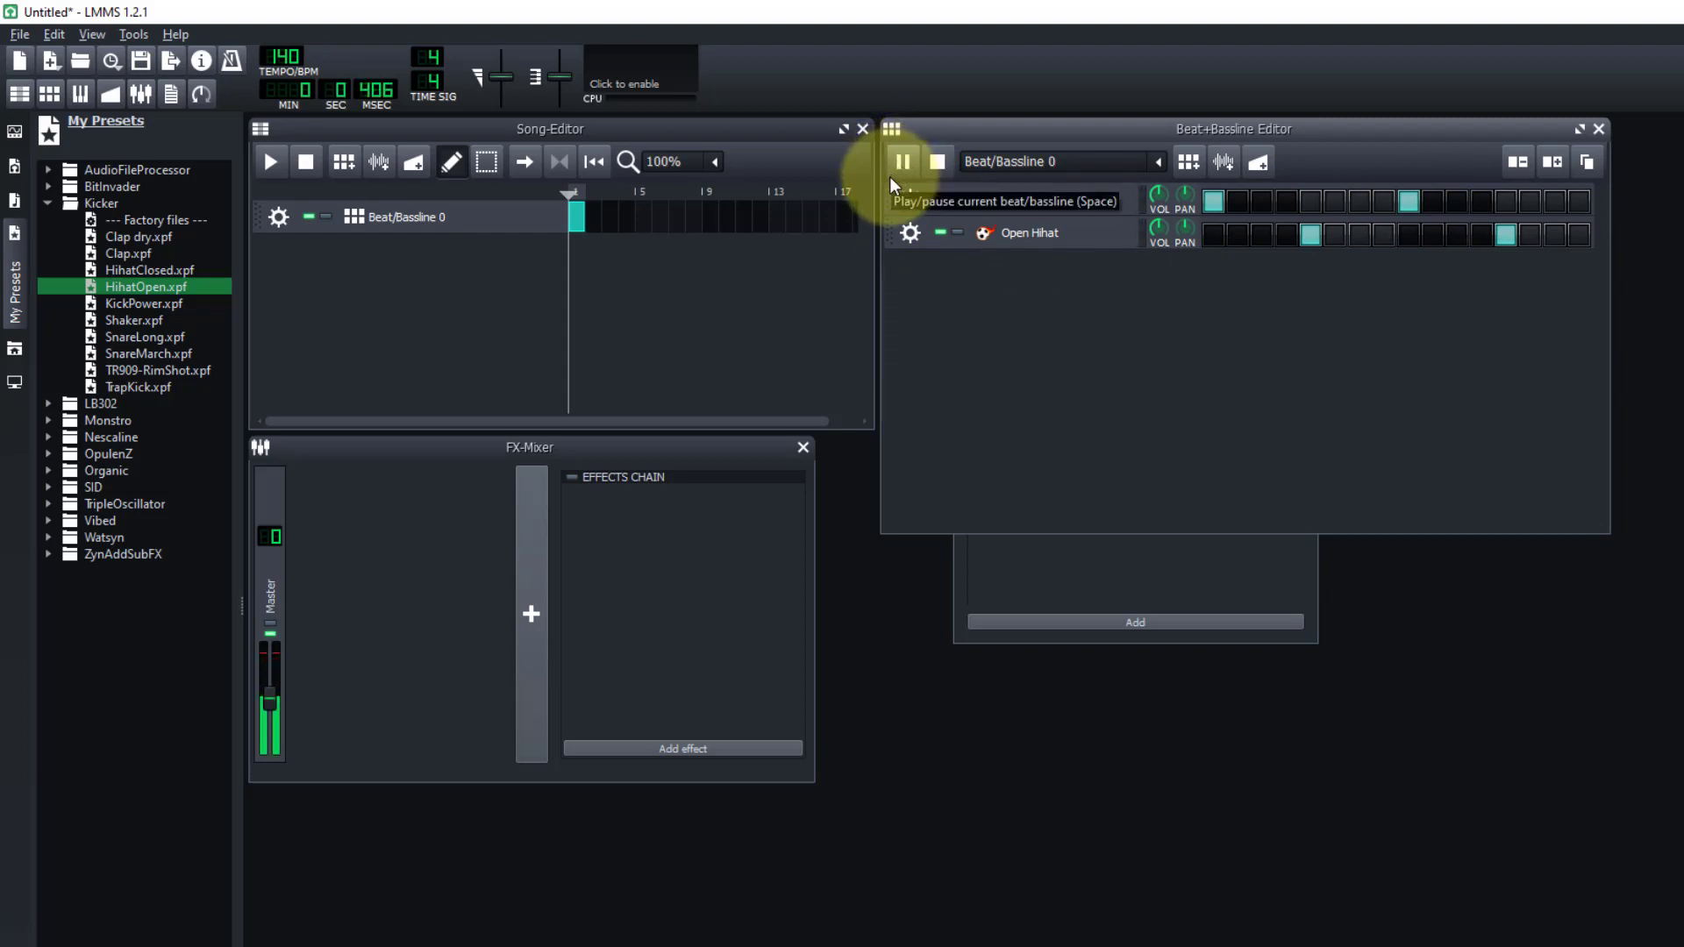
click(940, 161)
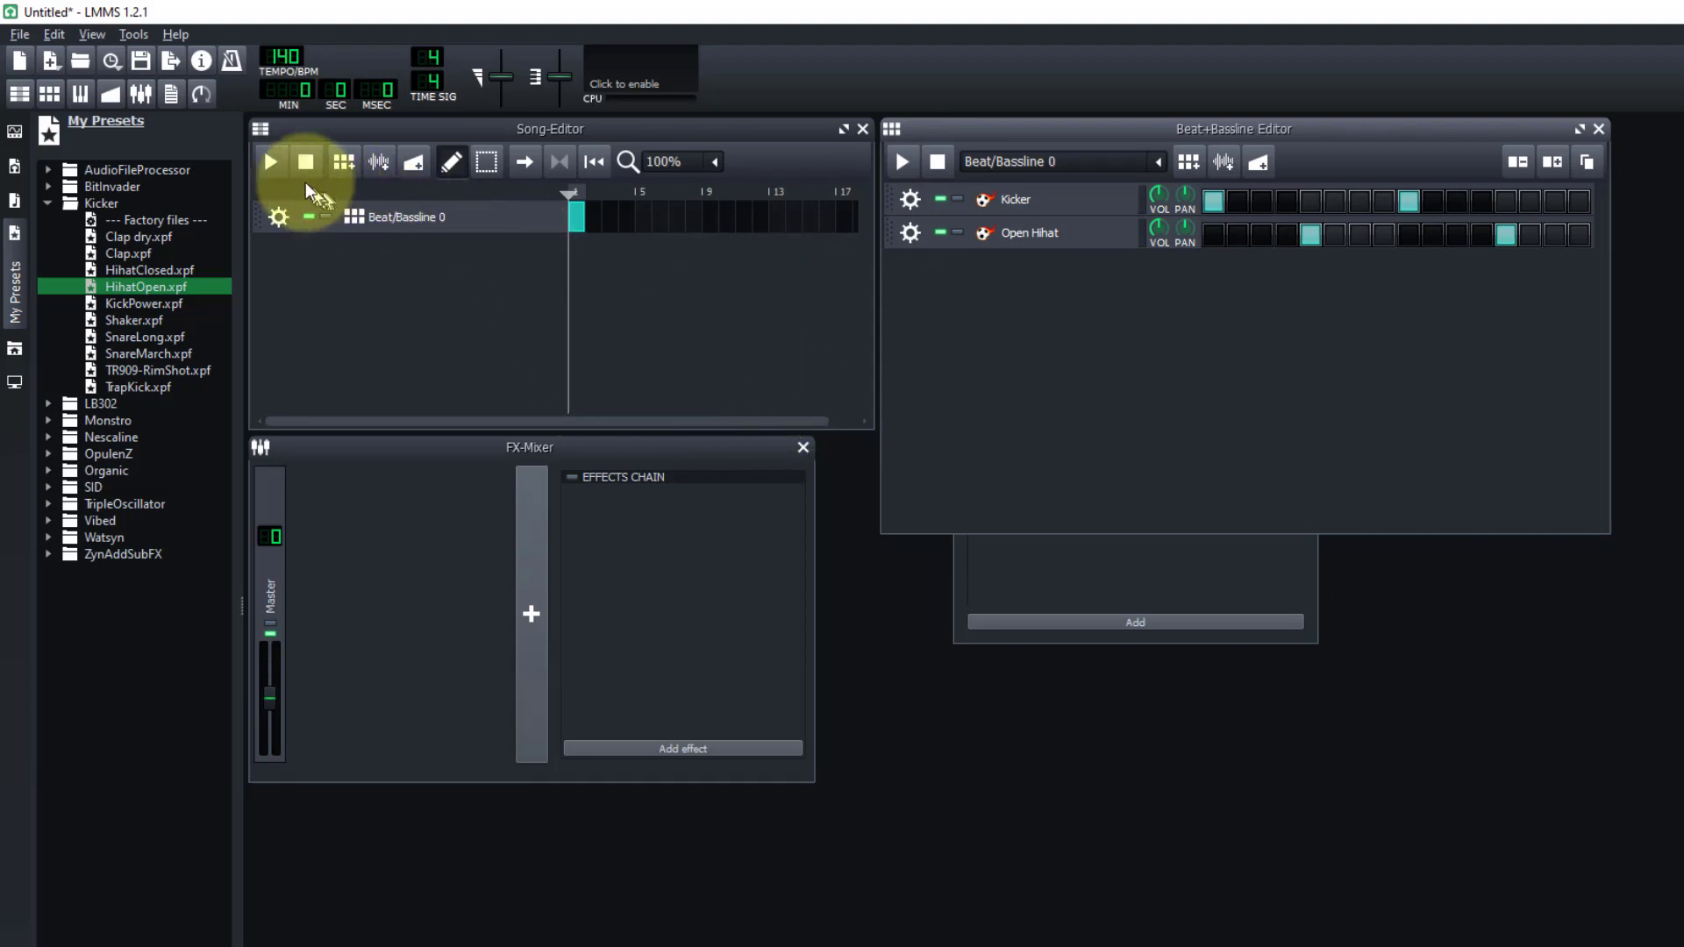
- Extend the Beat/Bassline 0 clip in the song to fill bars 1 to 4, playing the song before and after
click(271, 165)
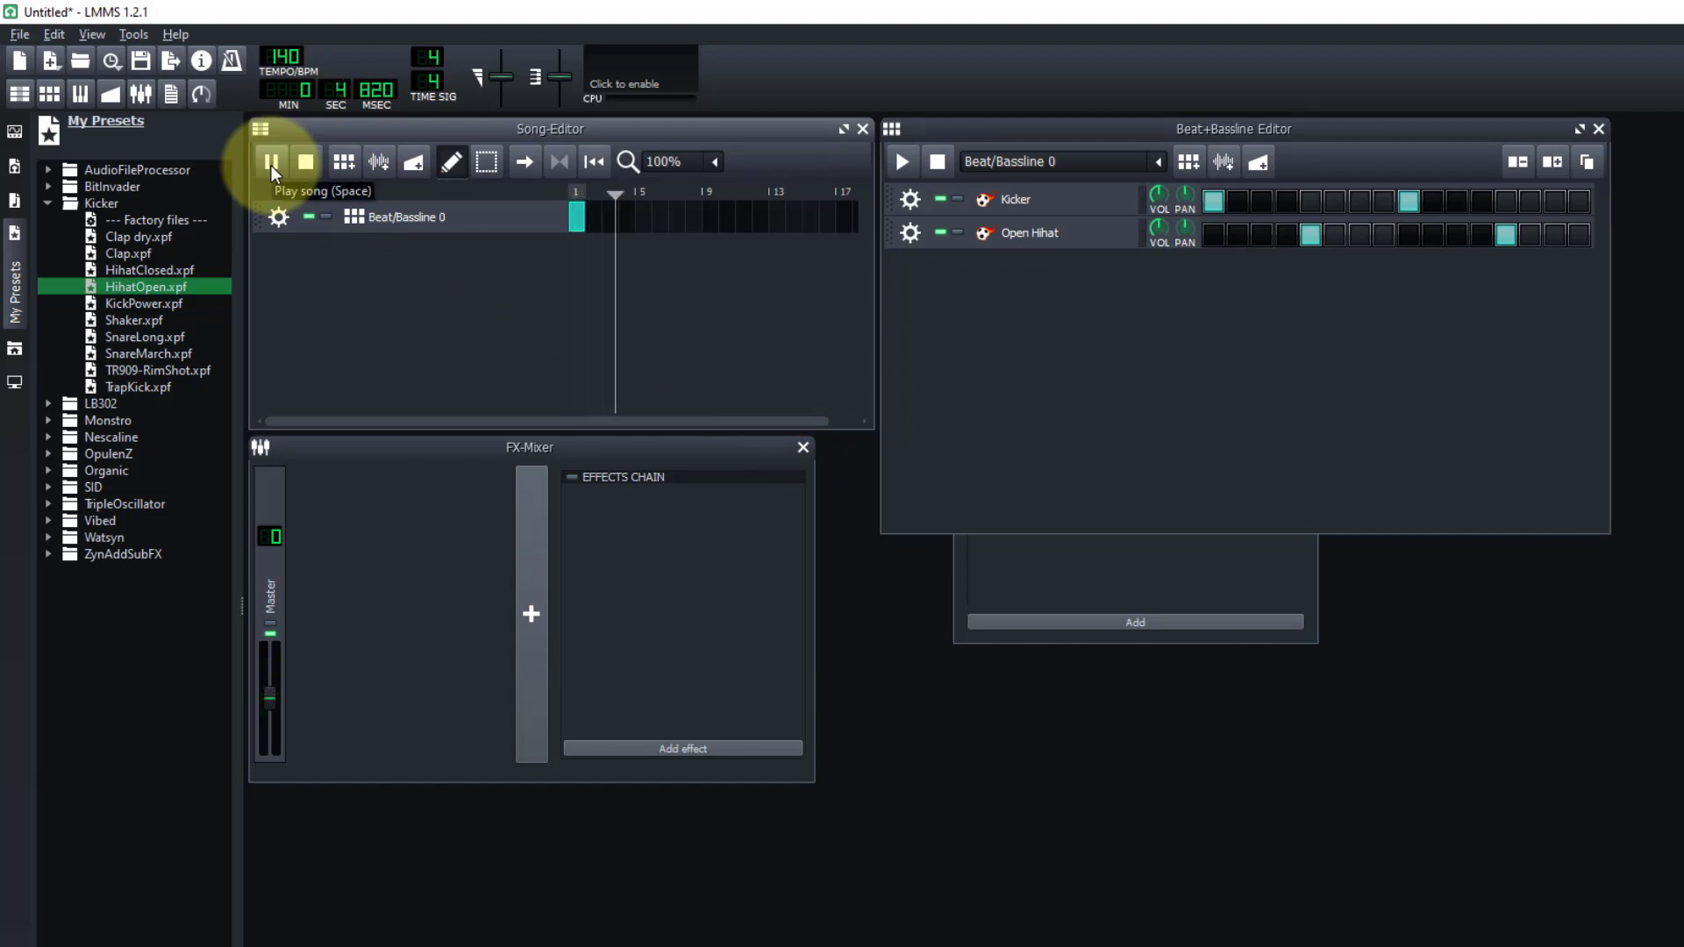
click(303, 164)
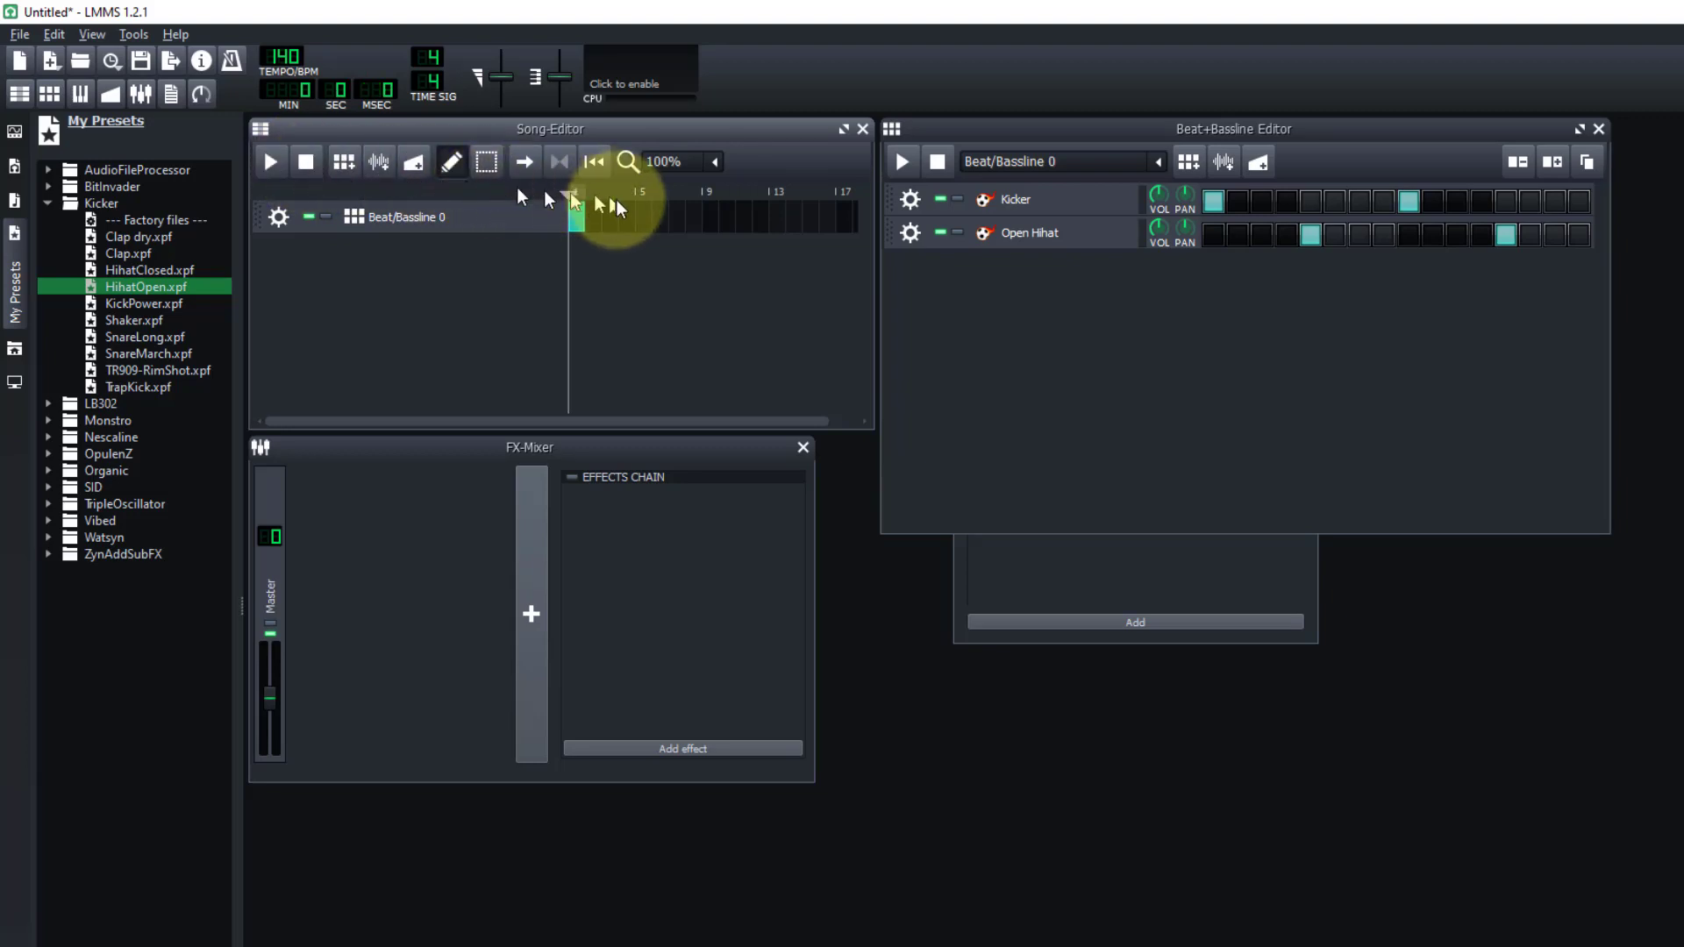
drag(587, 214, 624, 217)
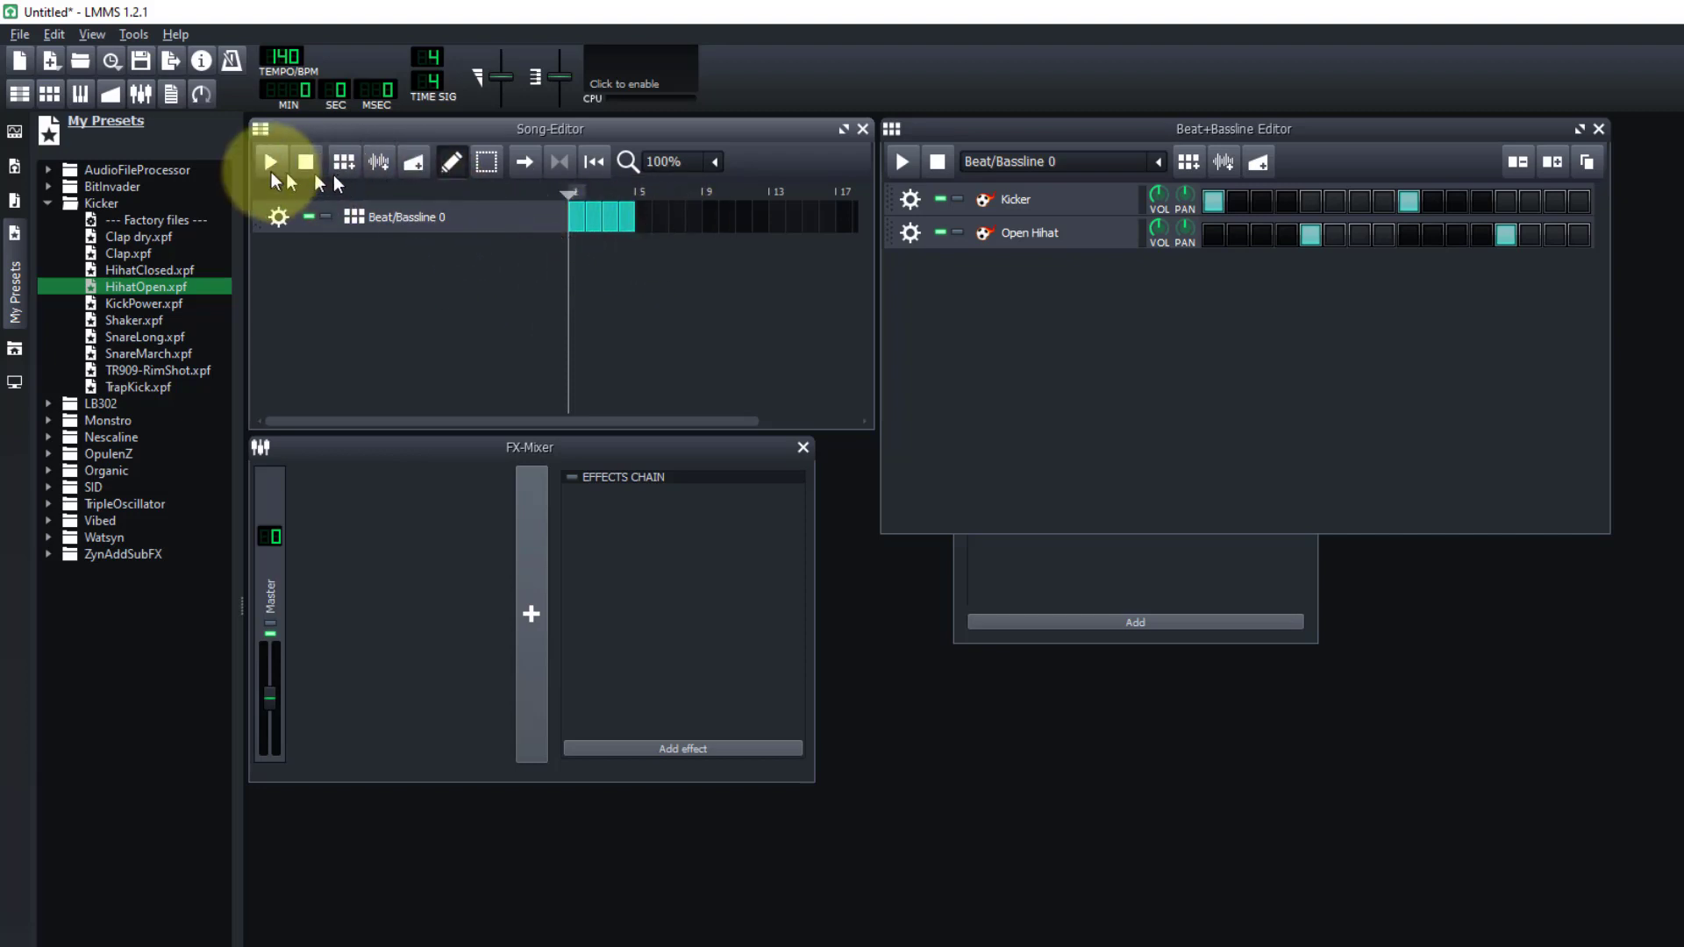
click(271, 166)
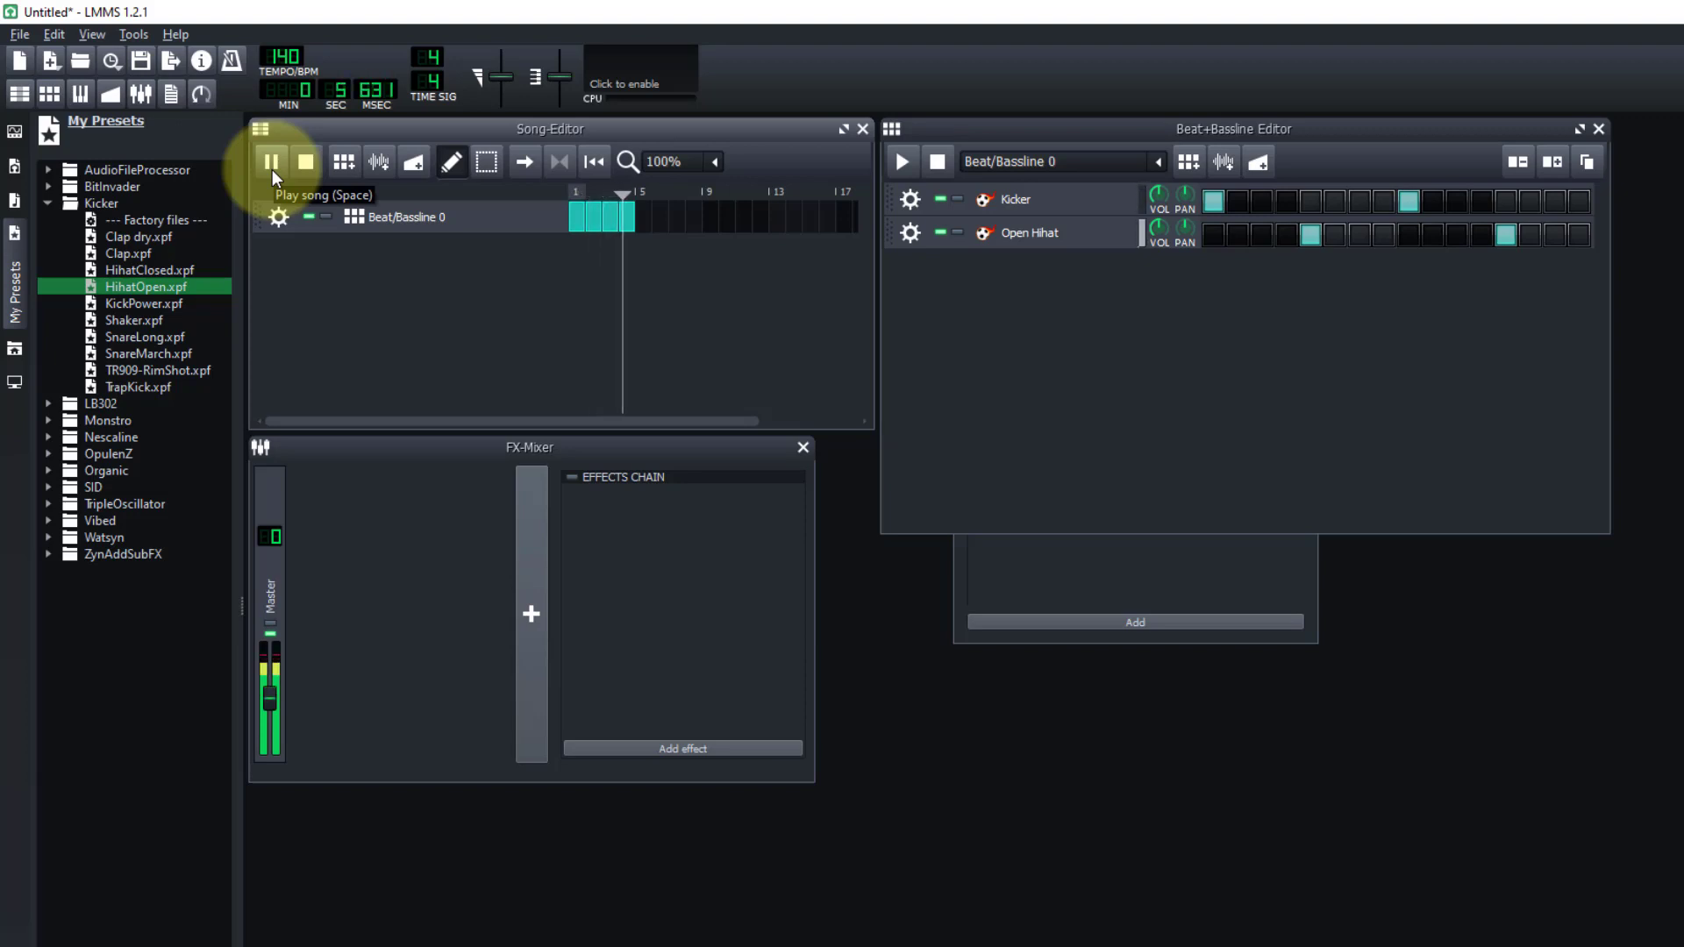
click(306, 162)
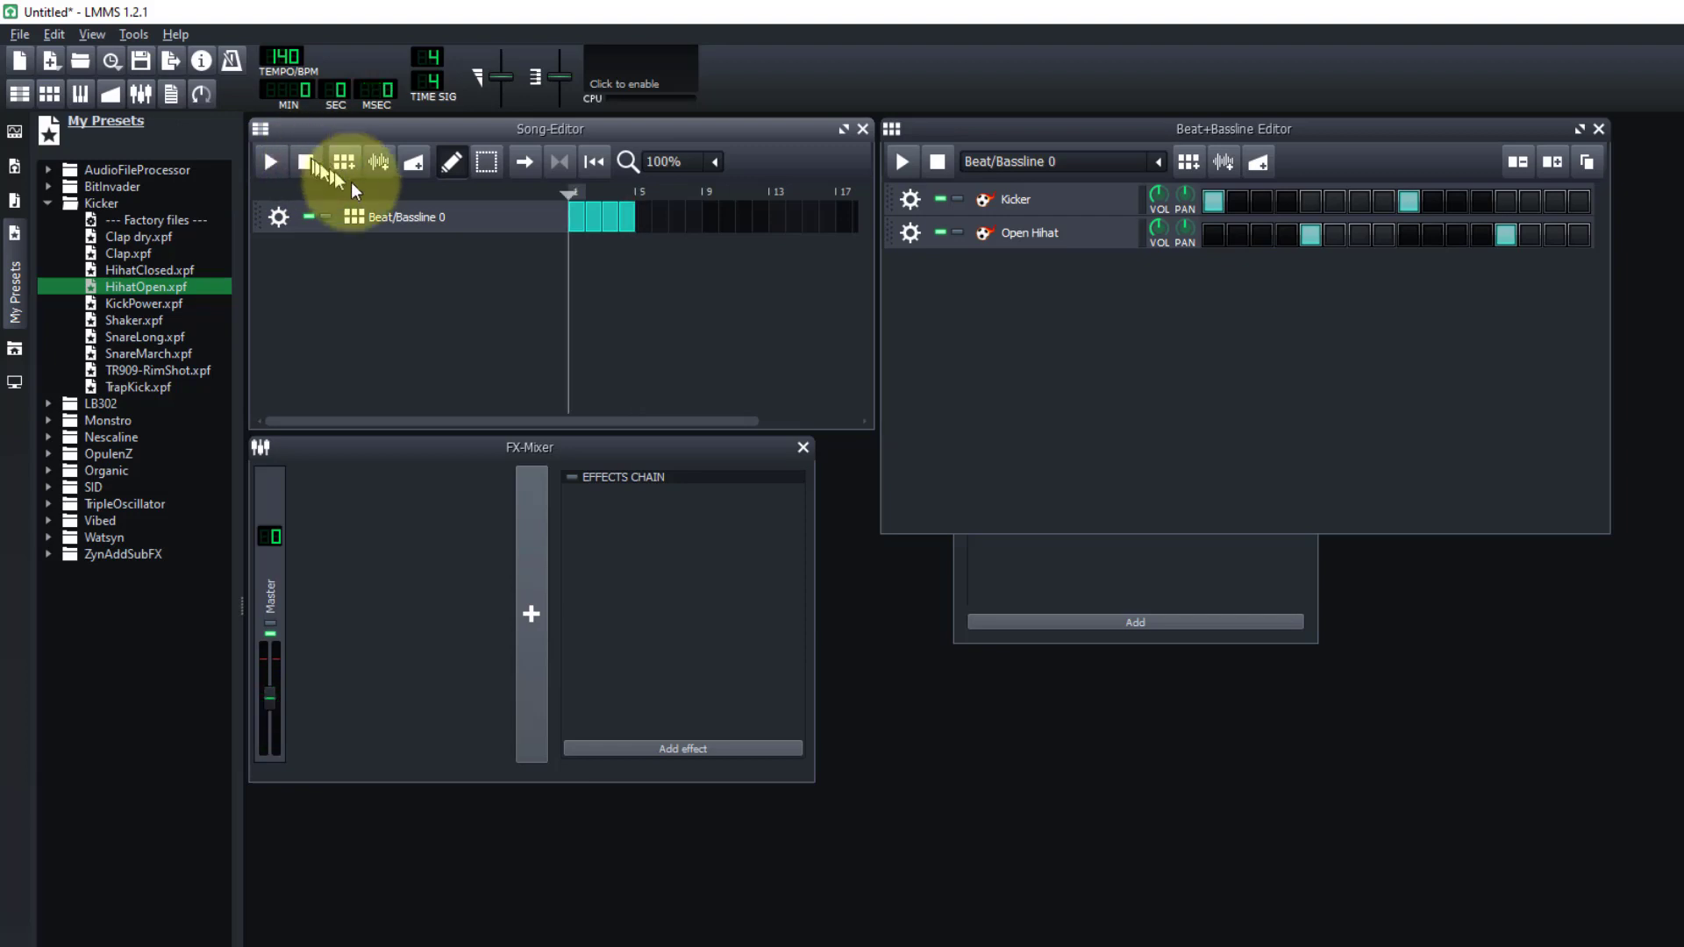
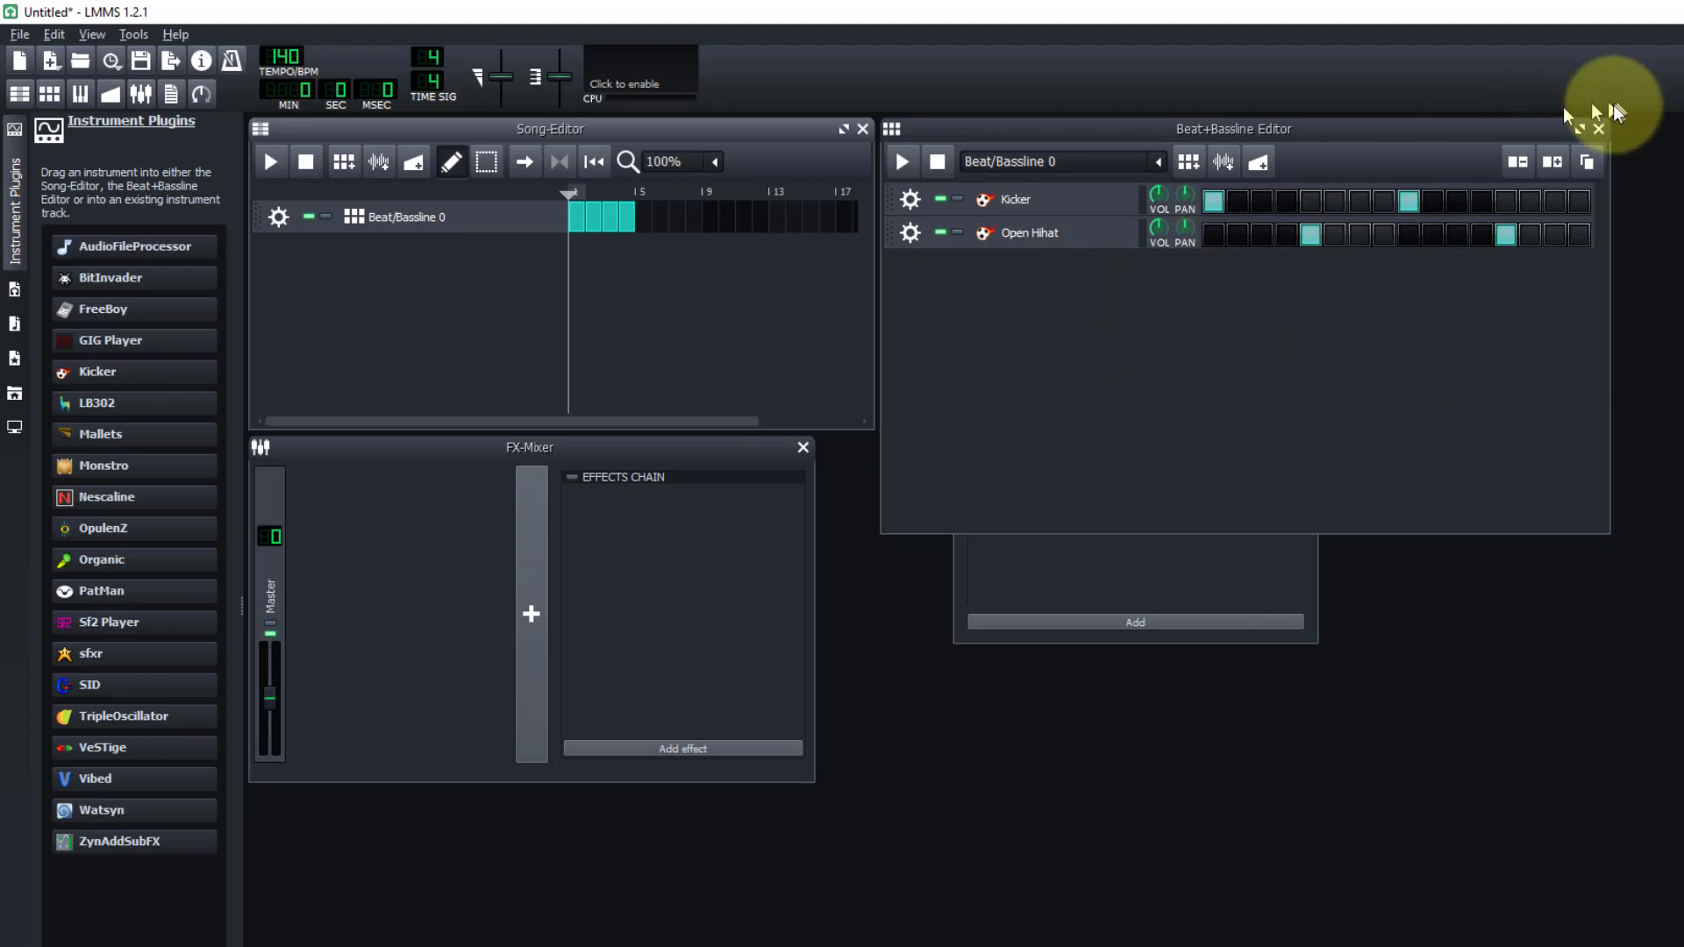
- Close the Beat+Bassline Editor and look over the descriptions of the available instrument plugins
click(1604, 131)
click(1601, 130)
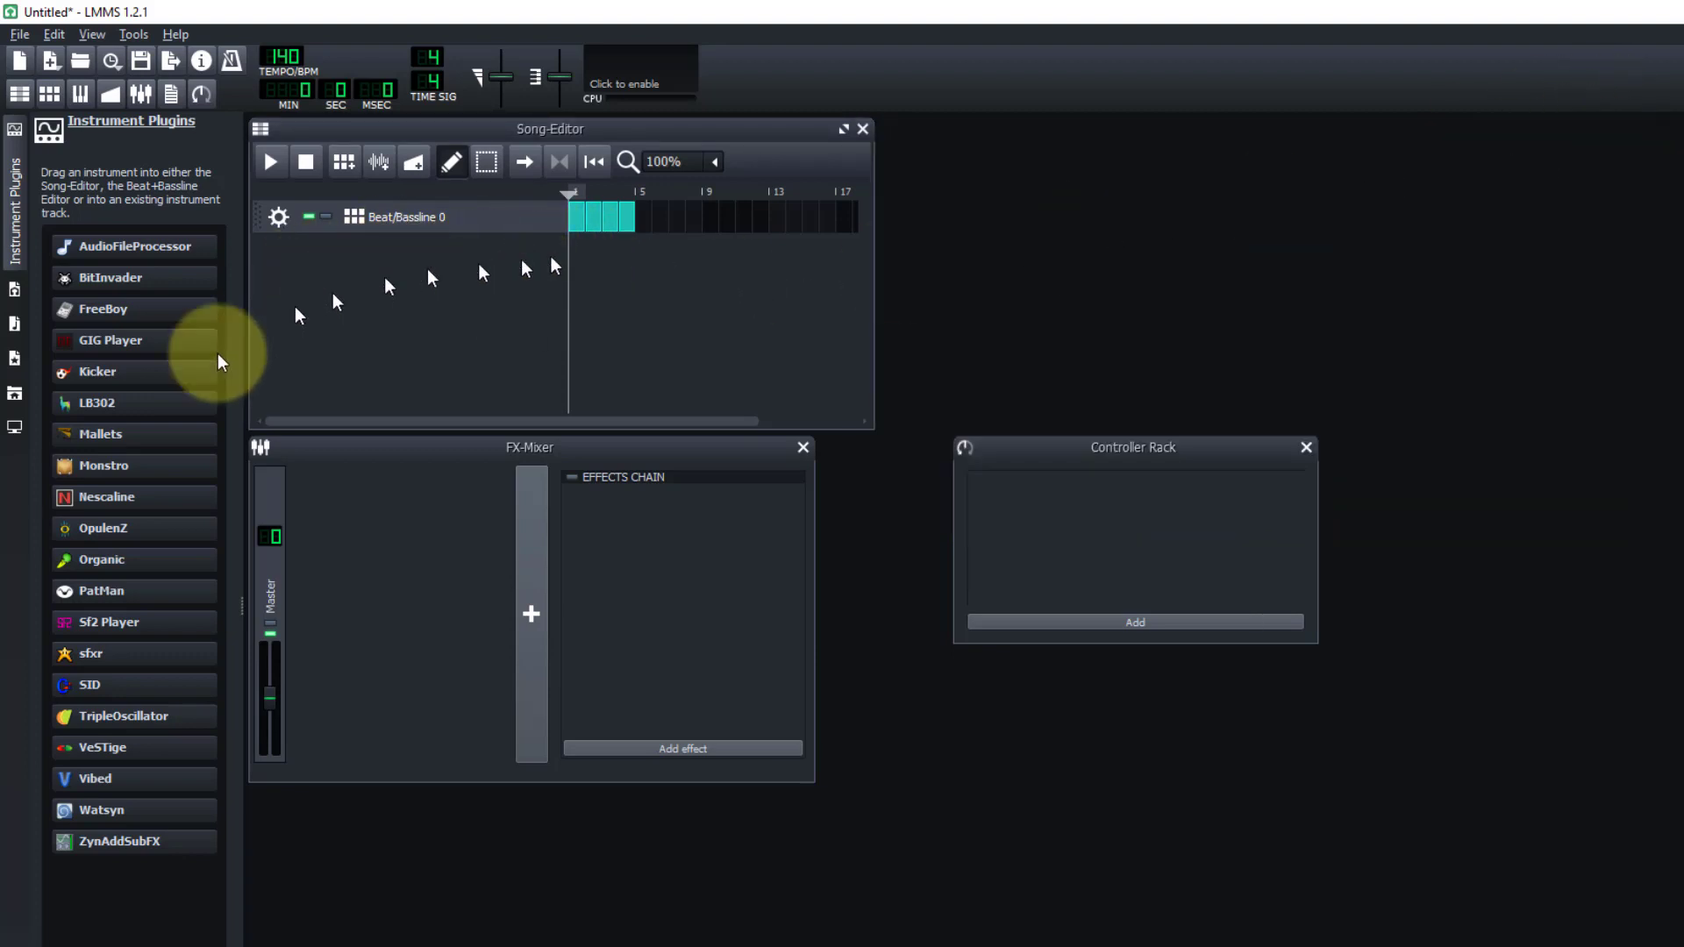
mouse_move(123, 452)
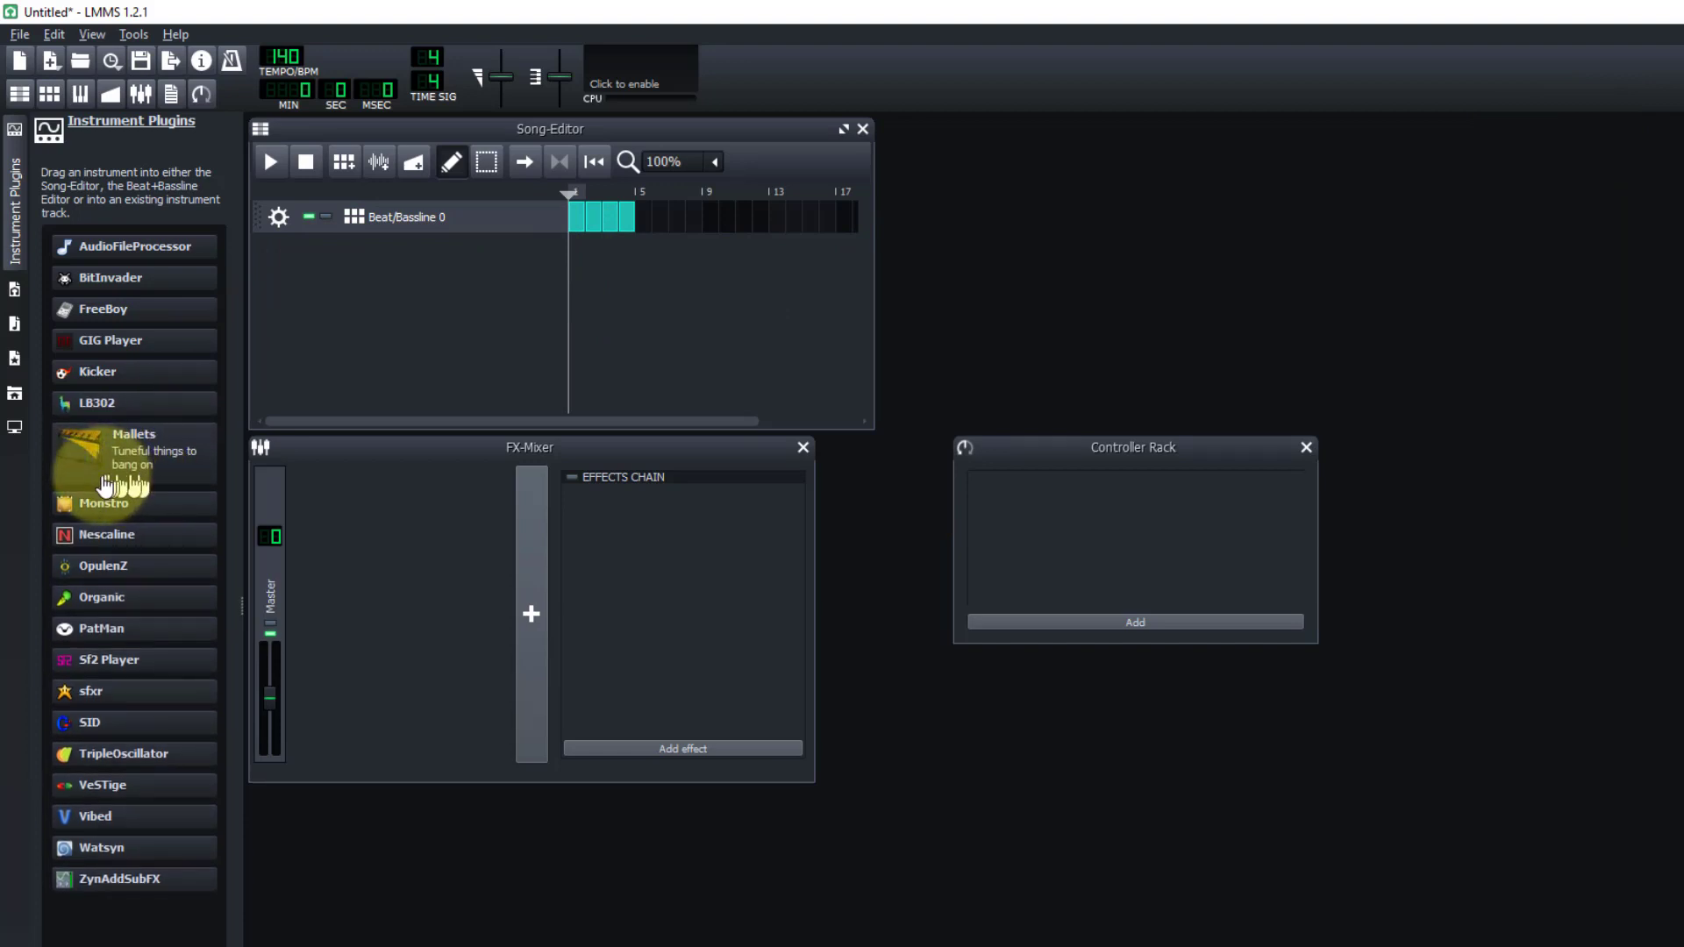
mouse_move(189, 695)
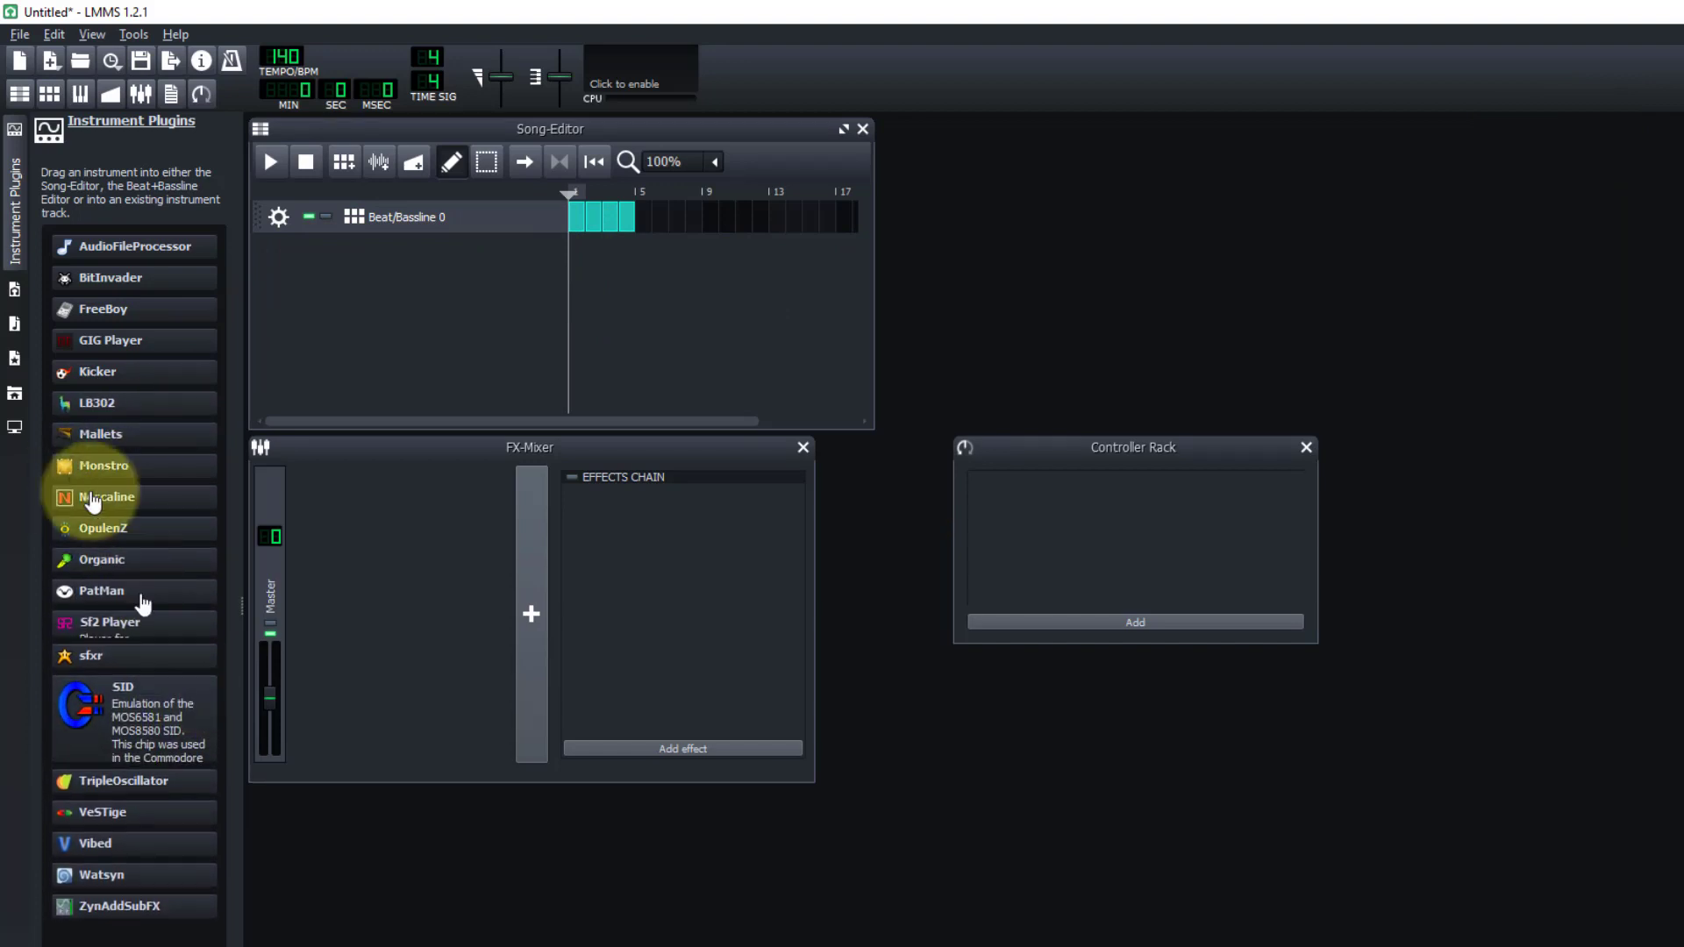
- Browse the TripleOscillator and ZynAddSubFX presets and add the ZynAddSubFX bass preset 0004-Bass 4.xiz to the song as a new track
click(14, 325)
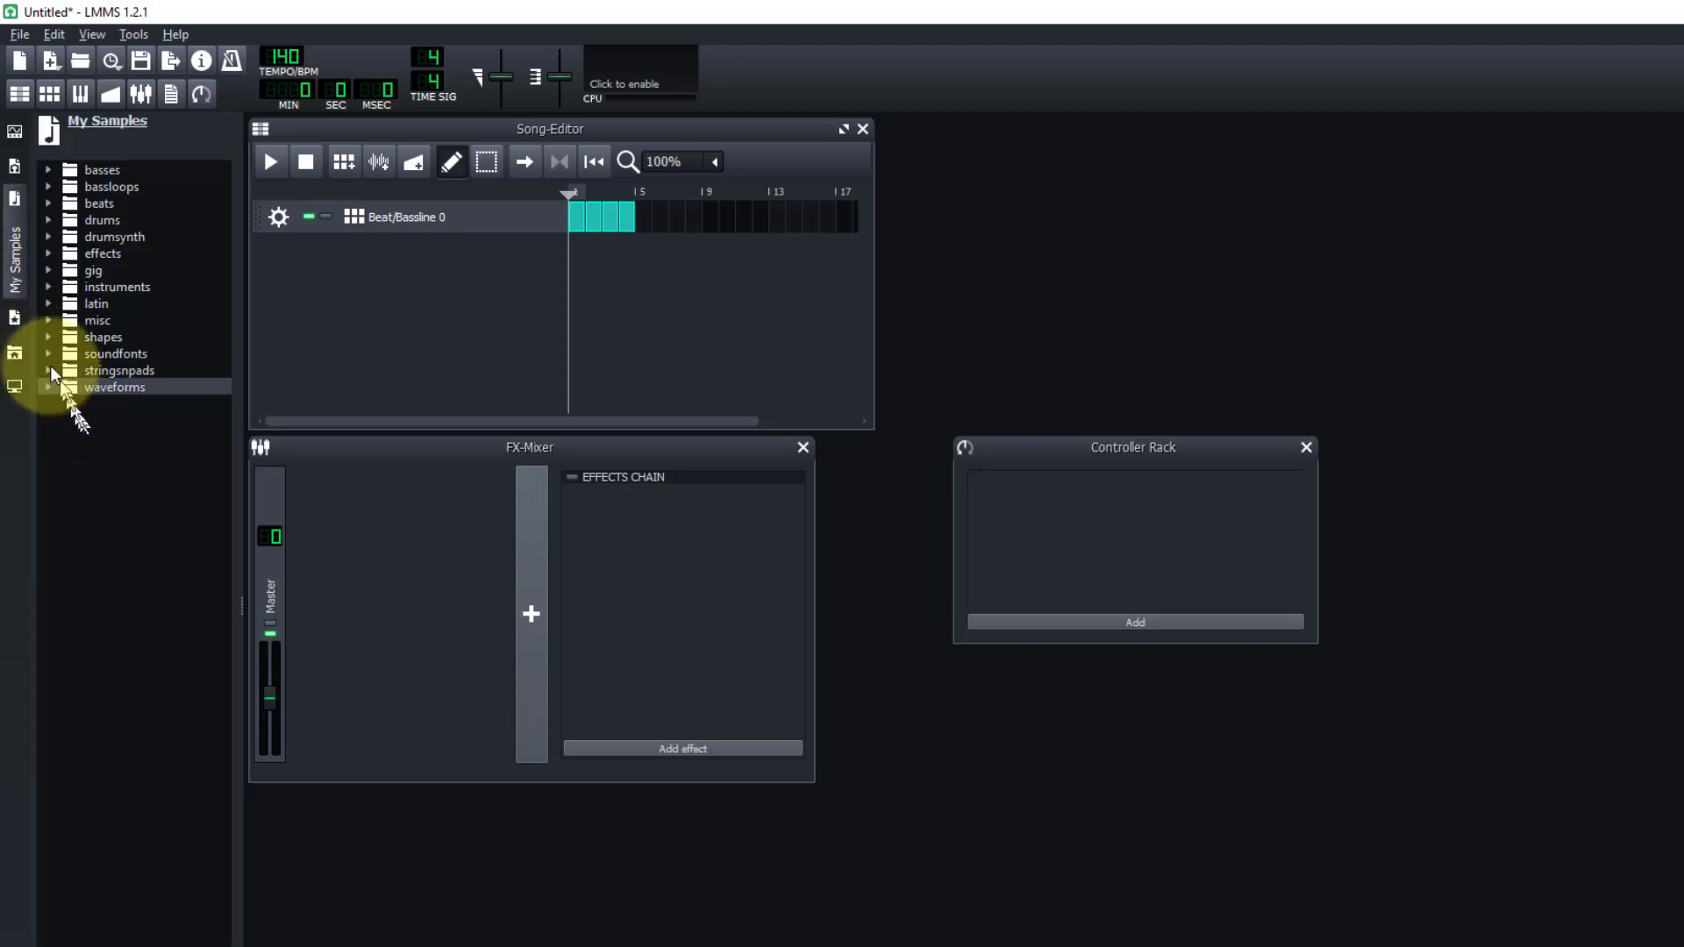
click(22, 323)
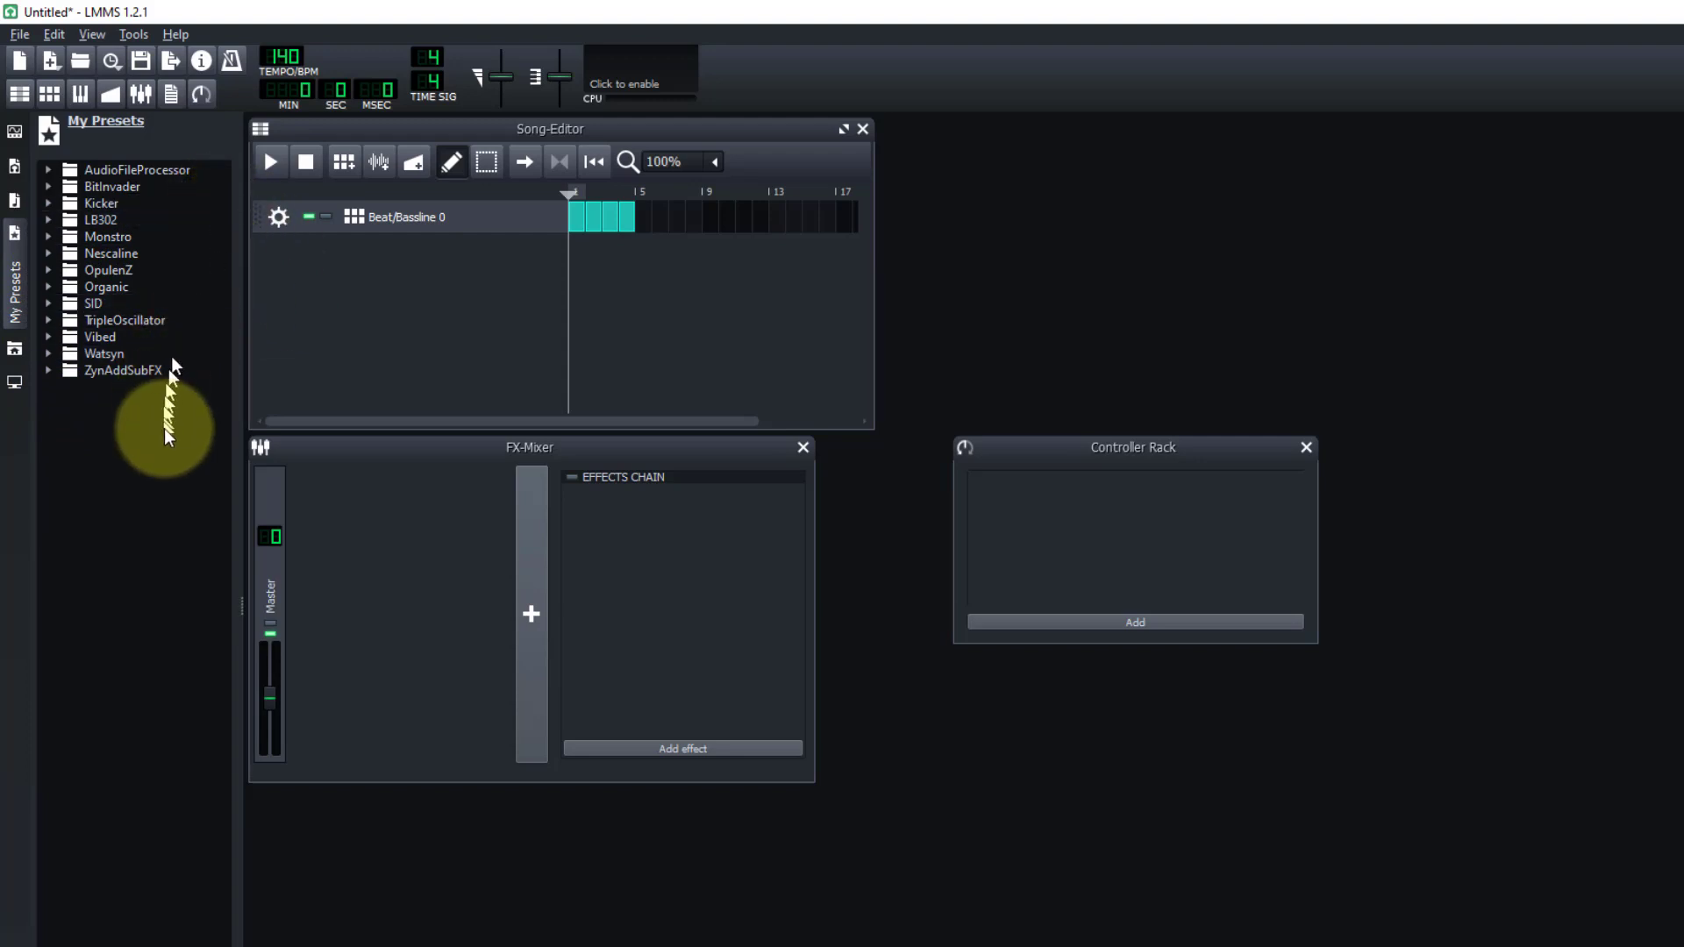
click(48, 323)
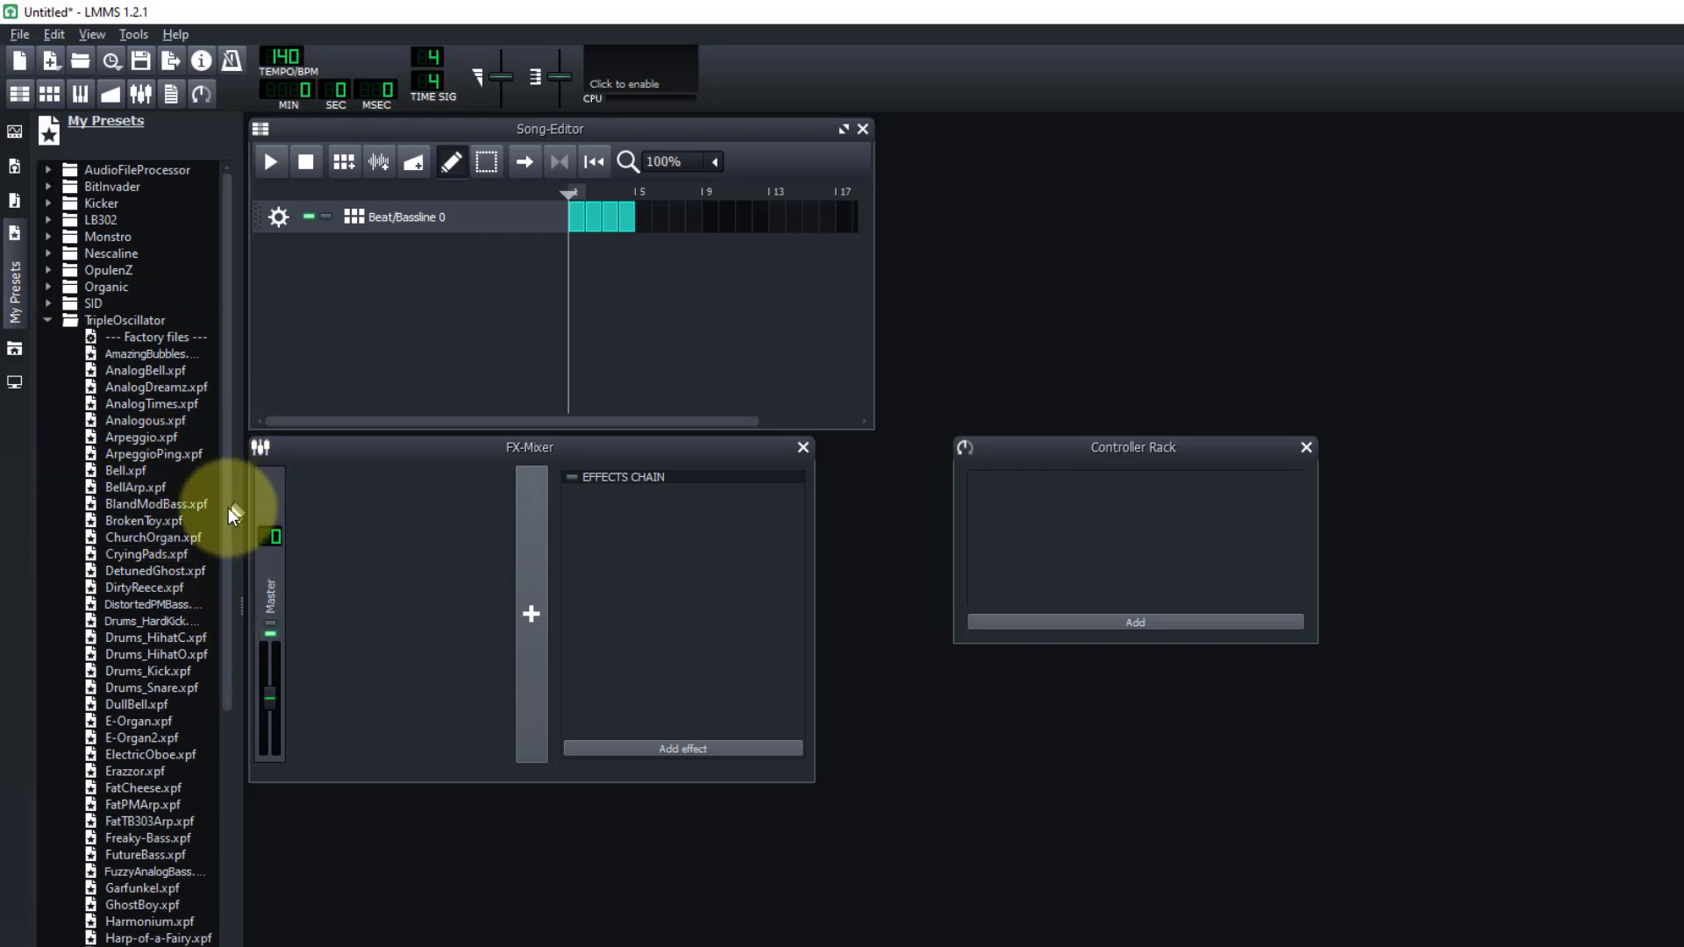
drag(232, 515, 278, 494)
click(279, 492)
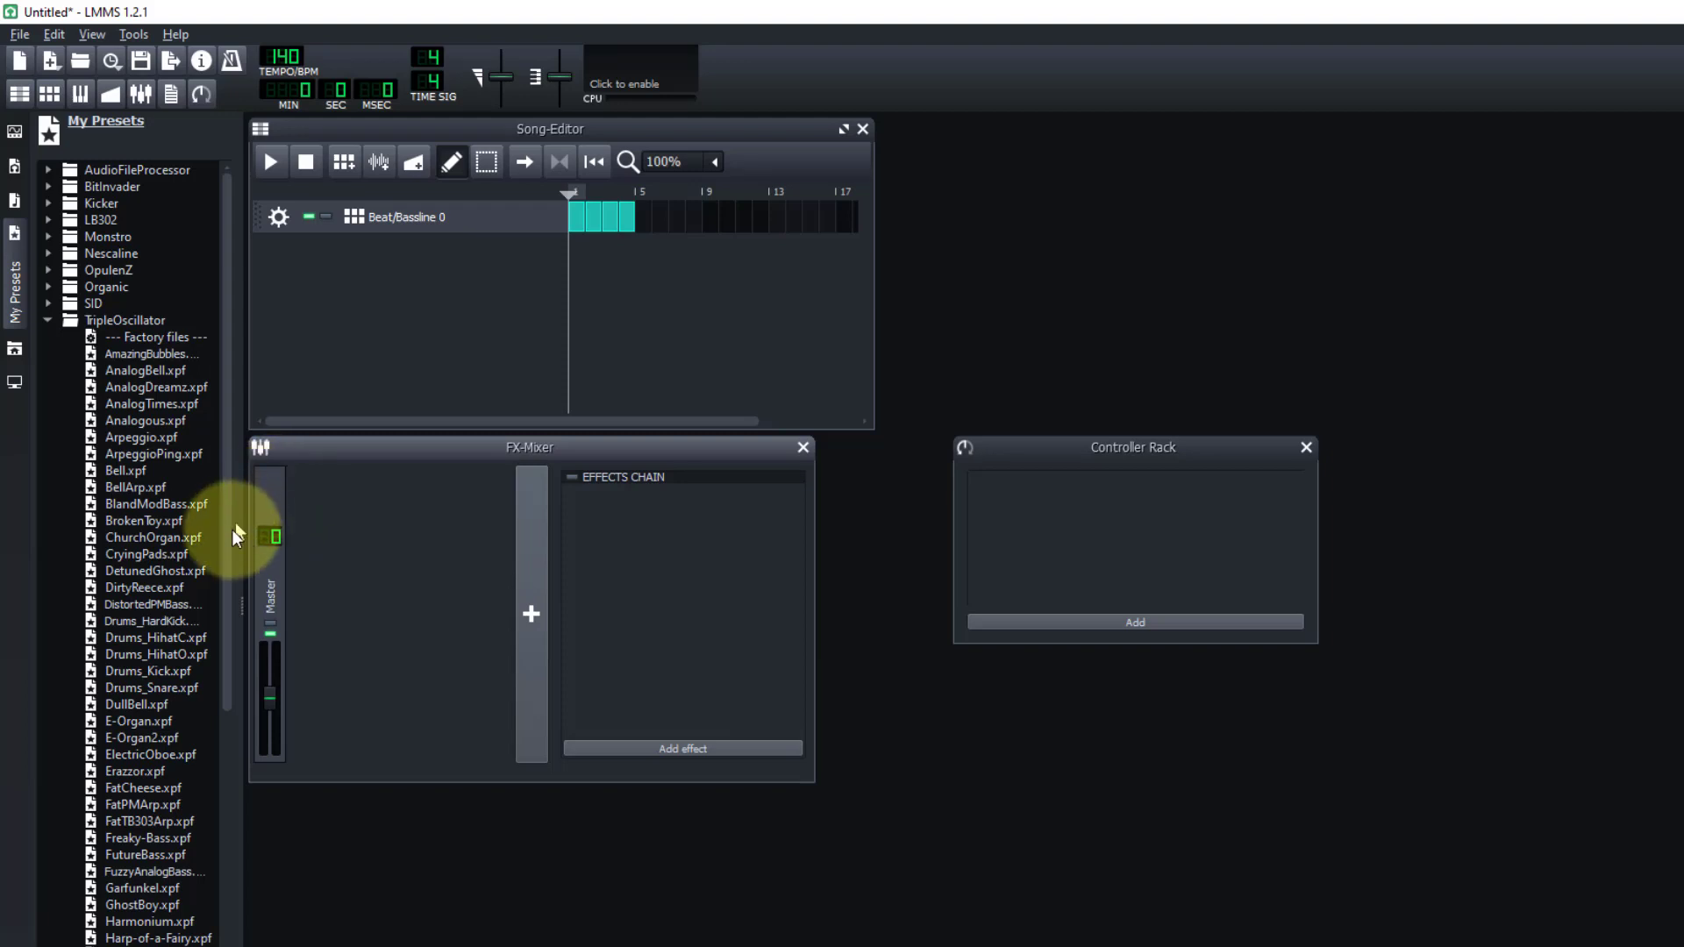
drag(230, 531, 250, 946)
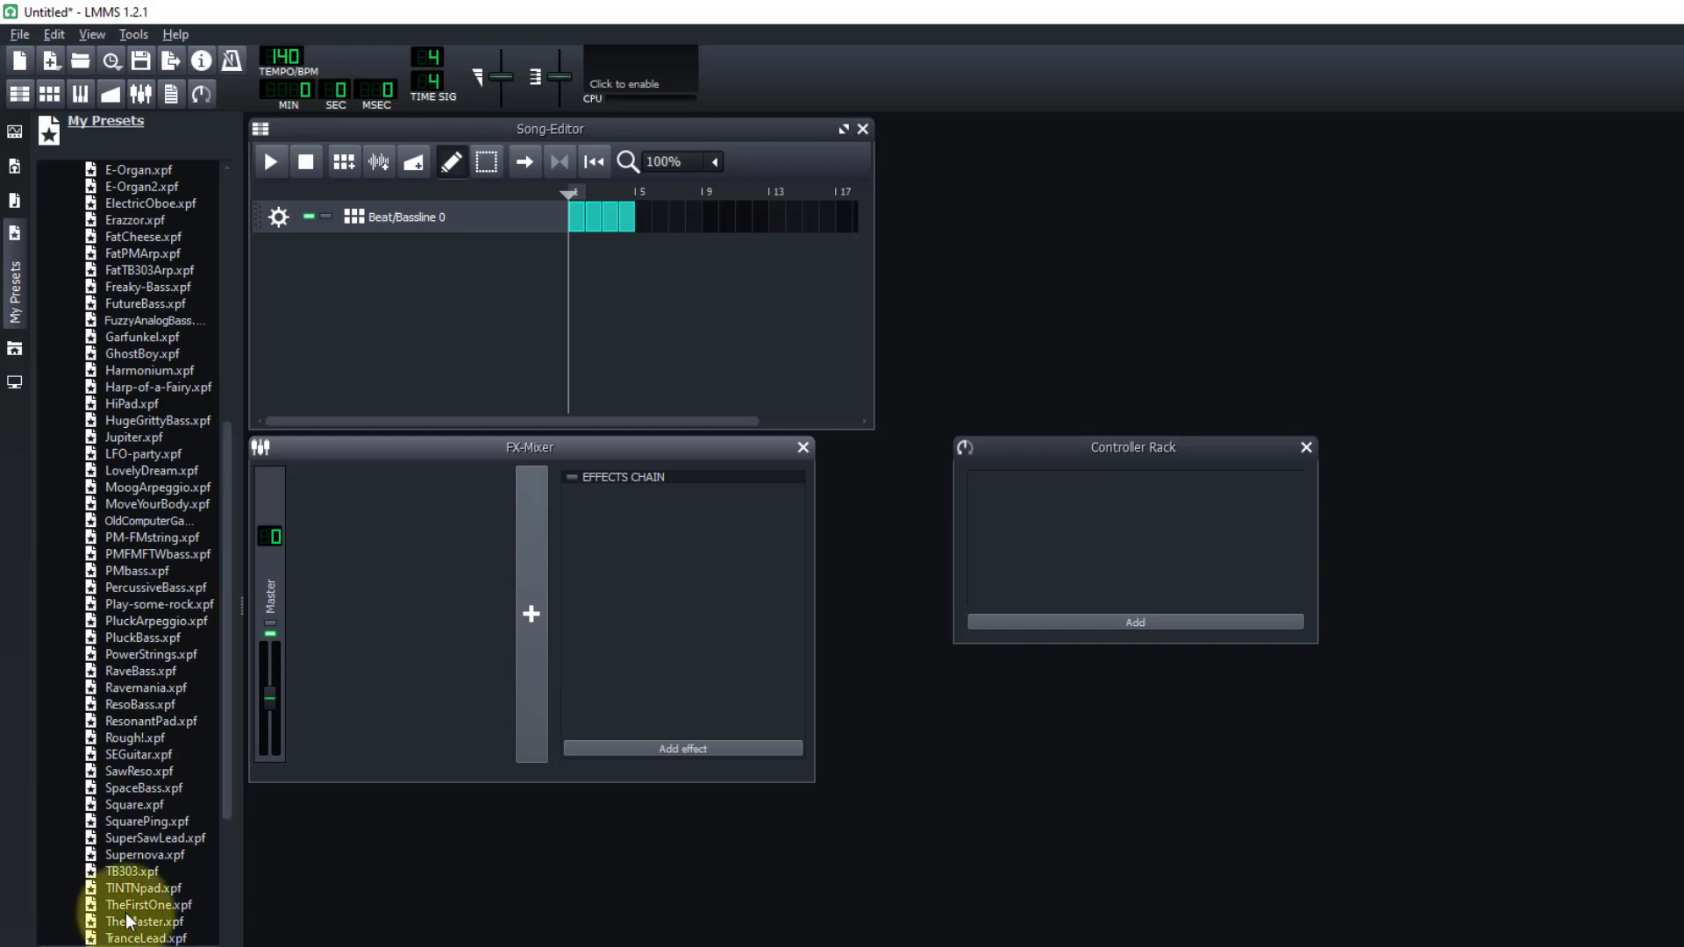
scroll(123, 886, down, 5)
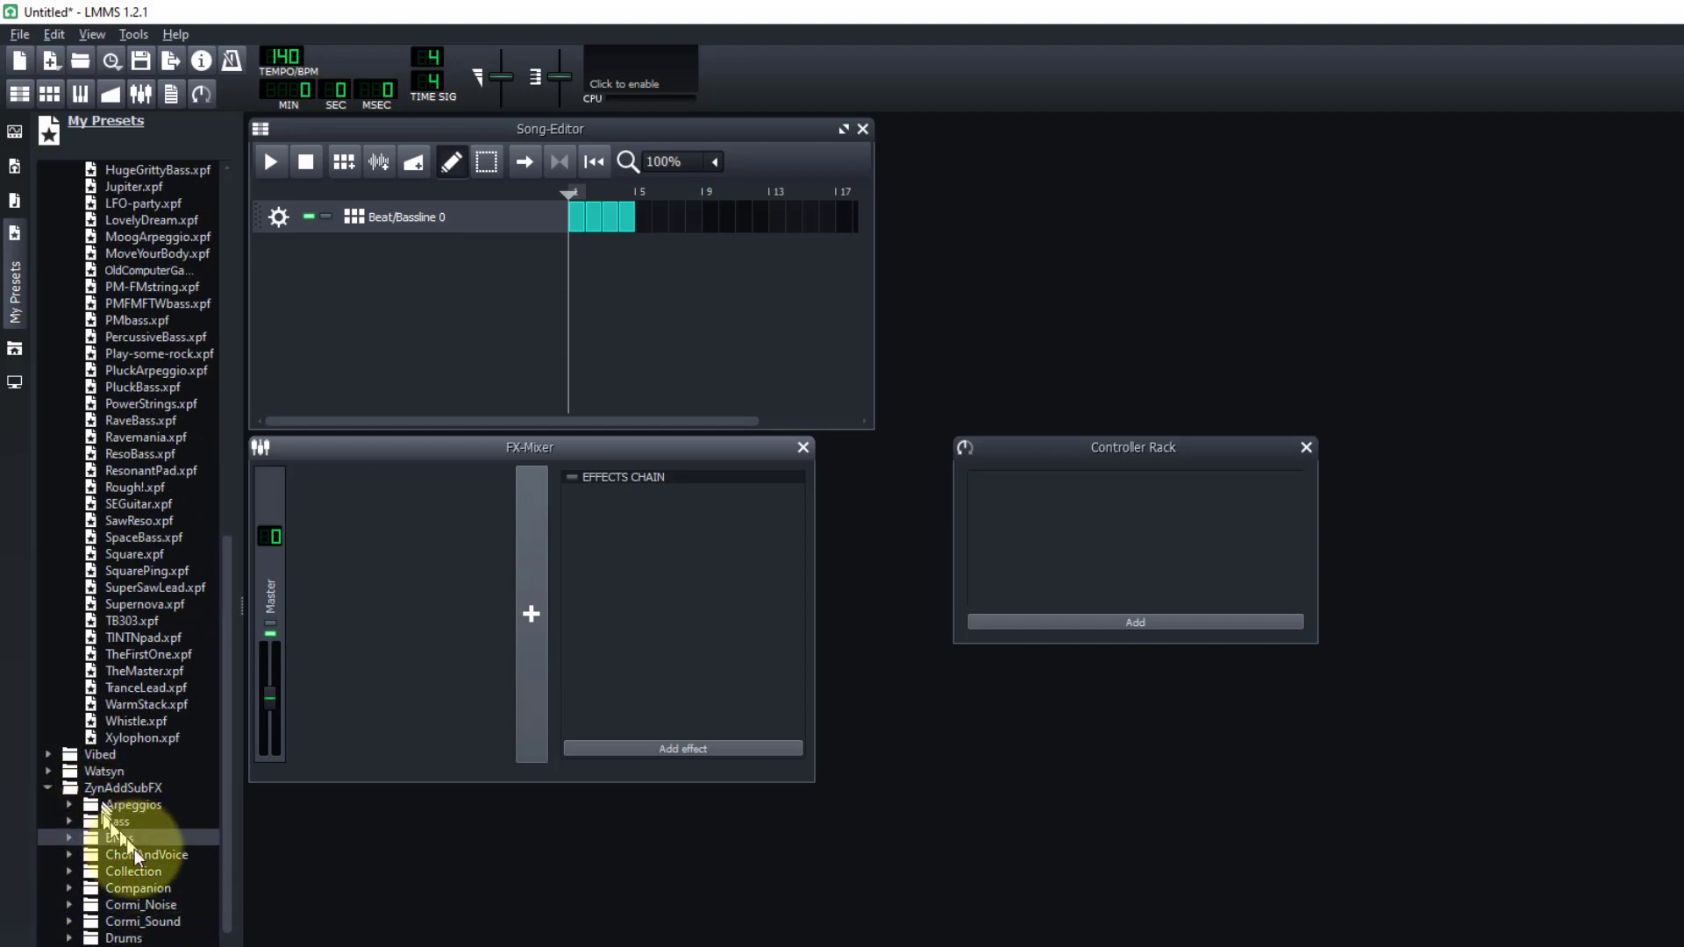
click(68, 824)
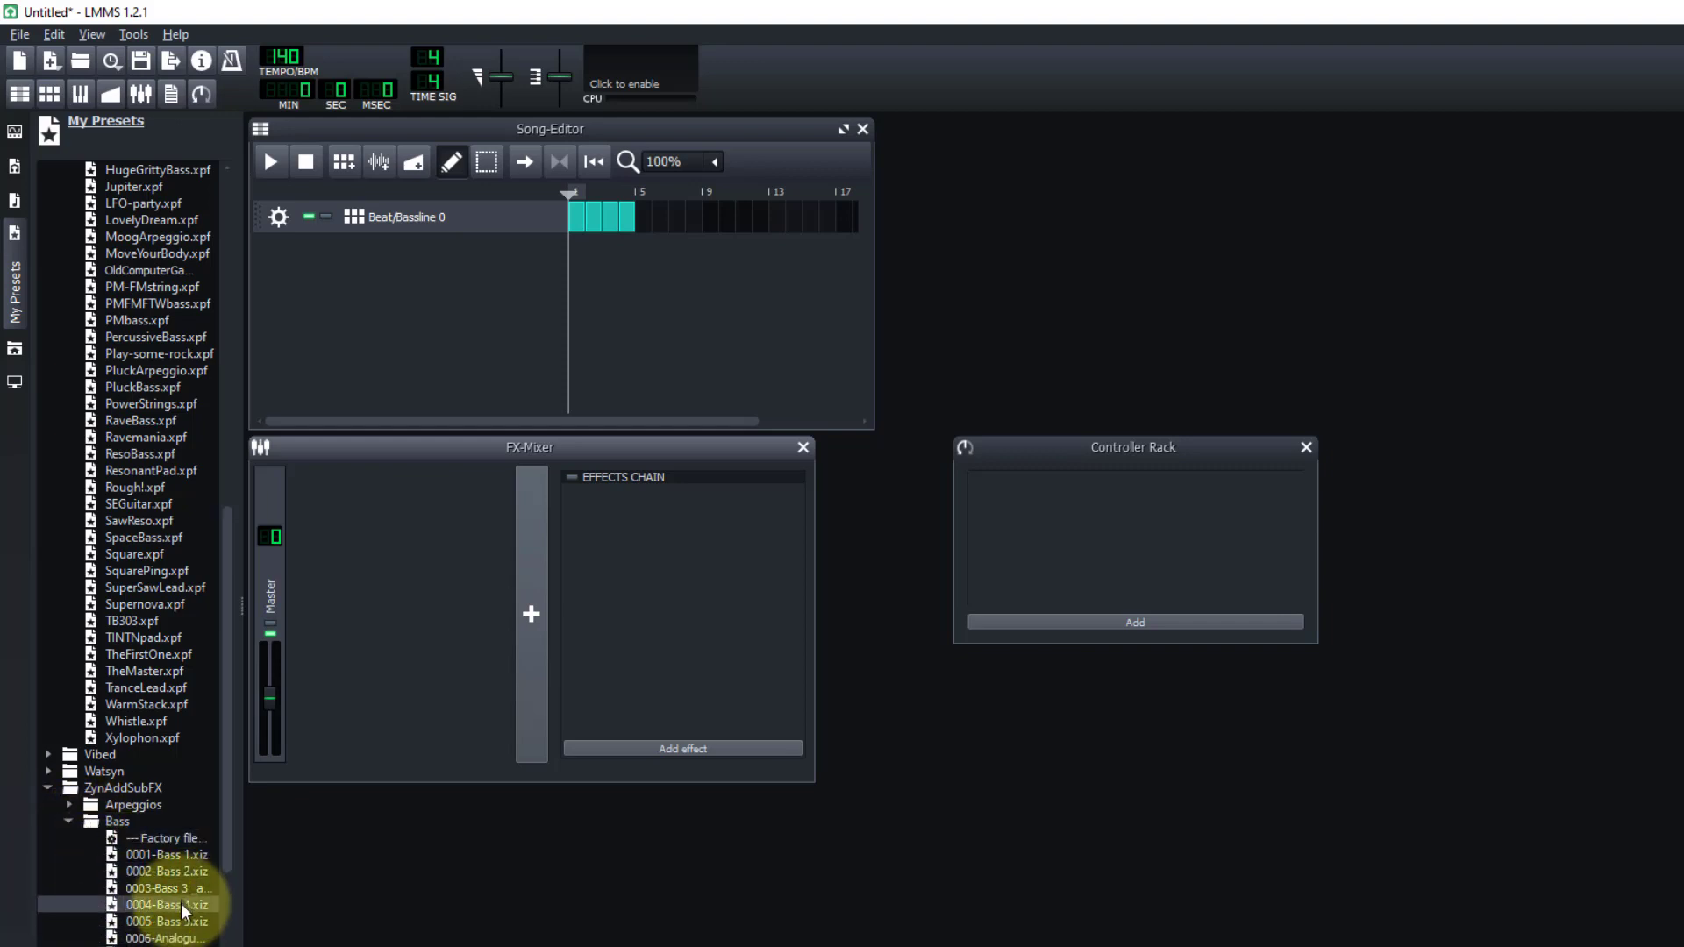
drag(184, 912, 427, 250)
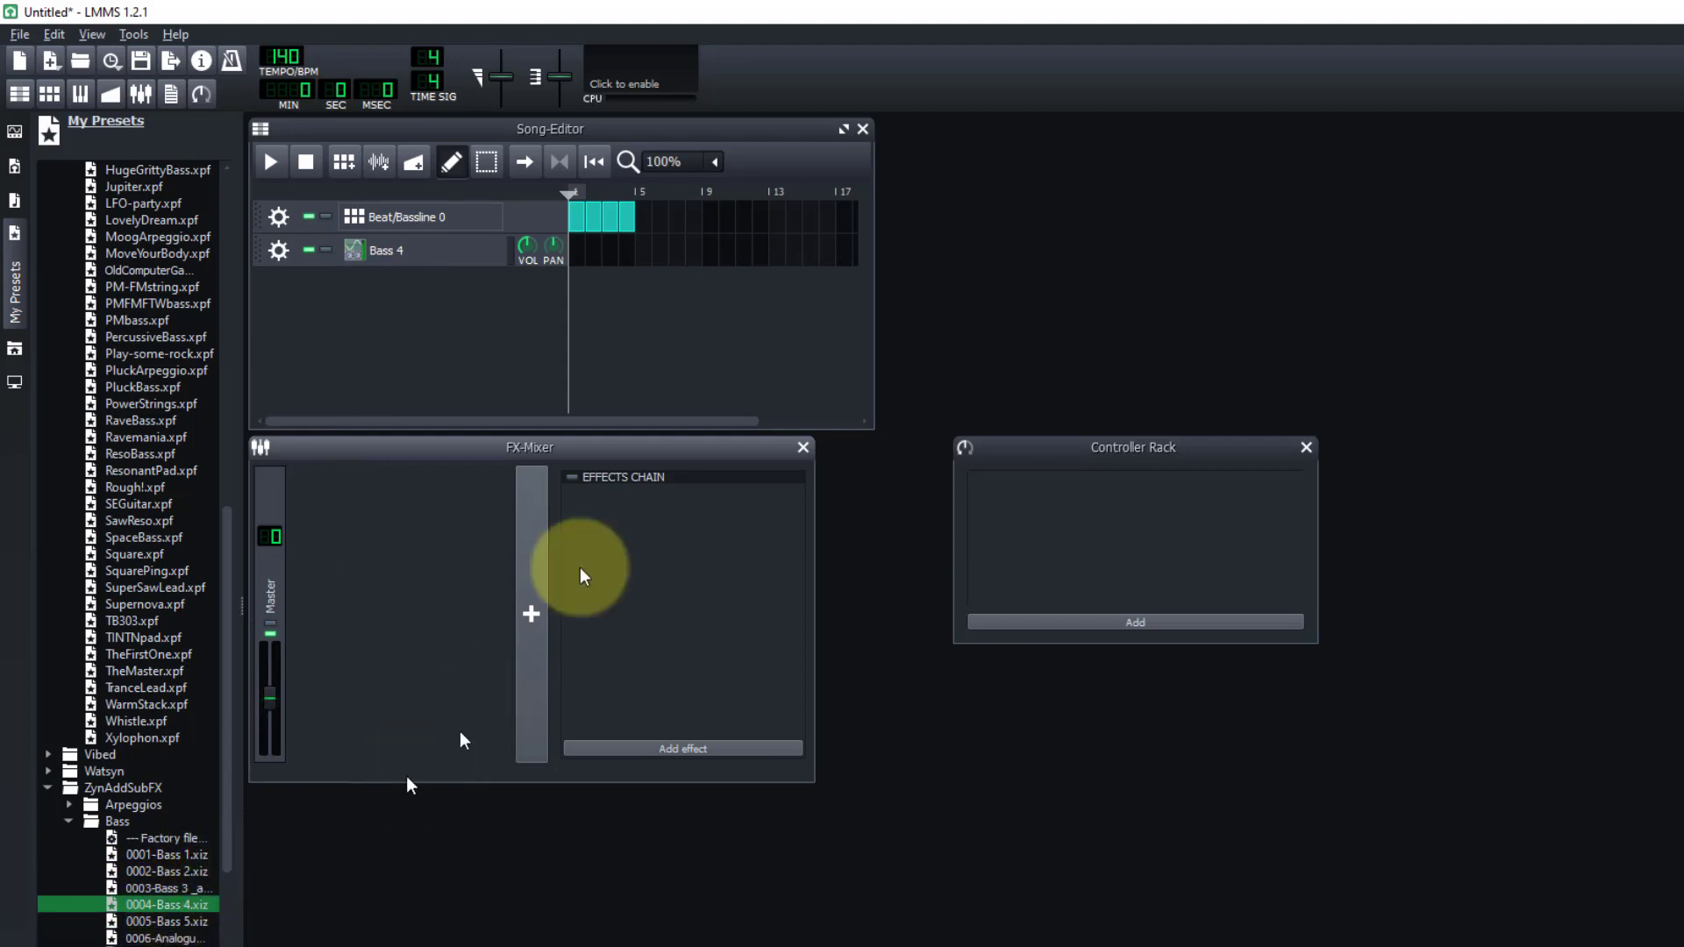
- Create a clip at bar 1 of the Bass 4 track and fill it with four quarter notes alternating between C4 and D4
double_click(579, 262)
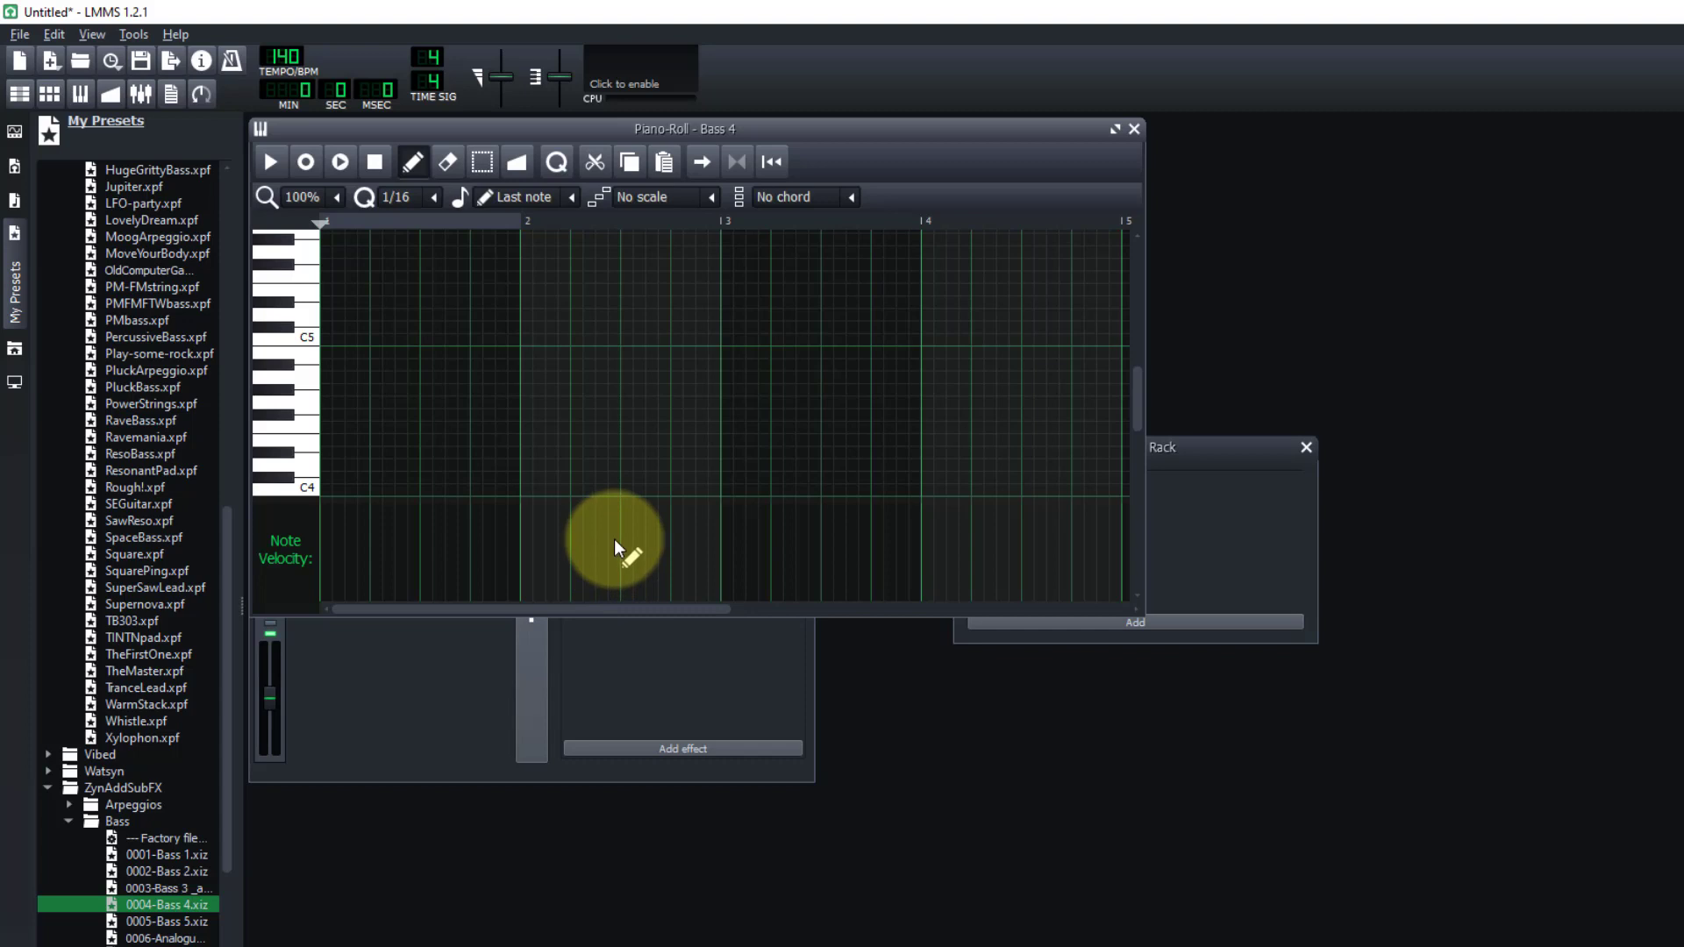
click(356, 487)
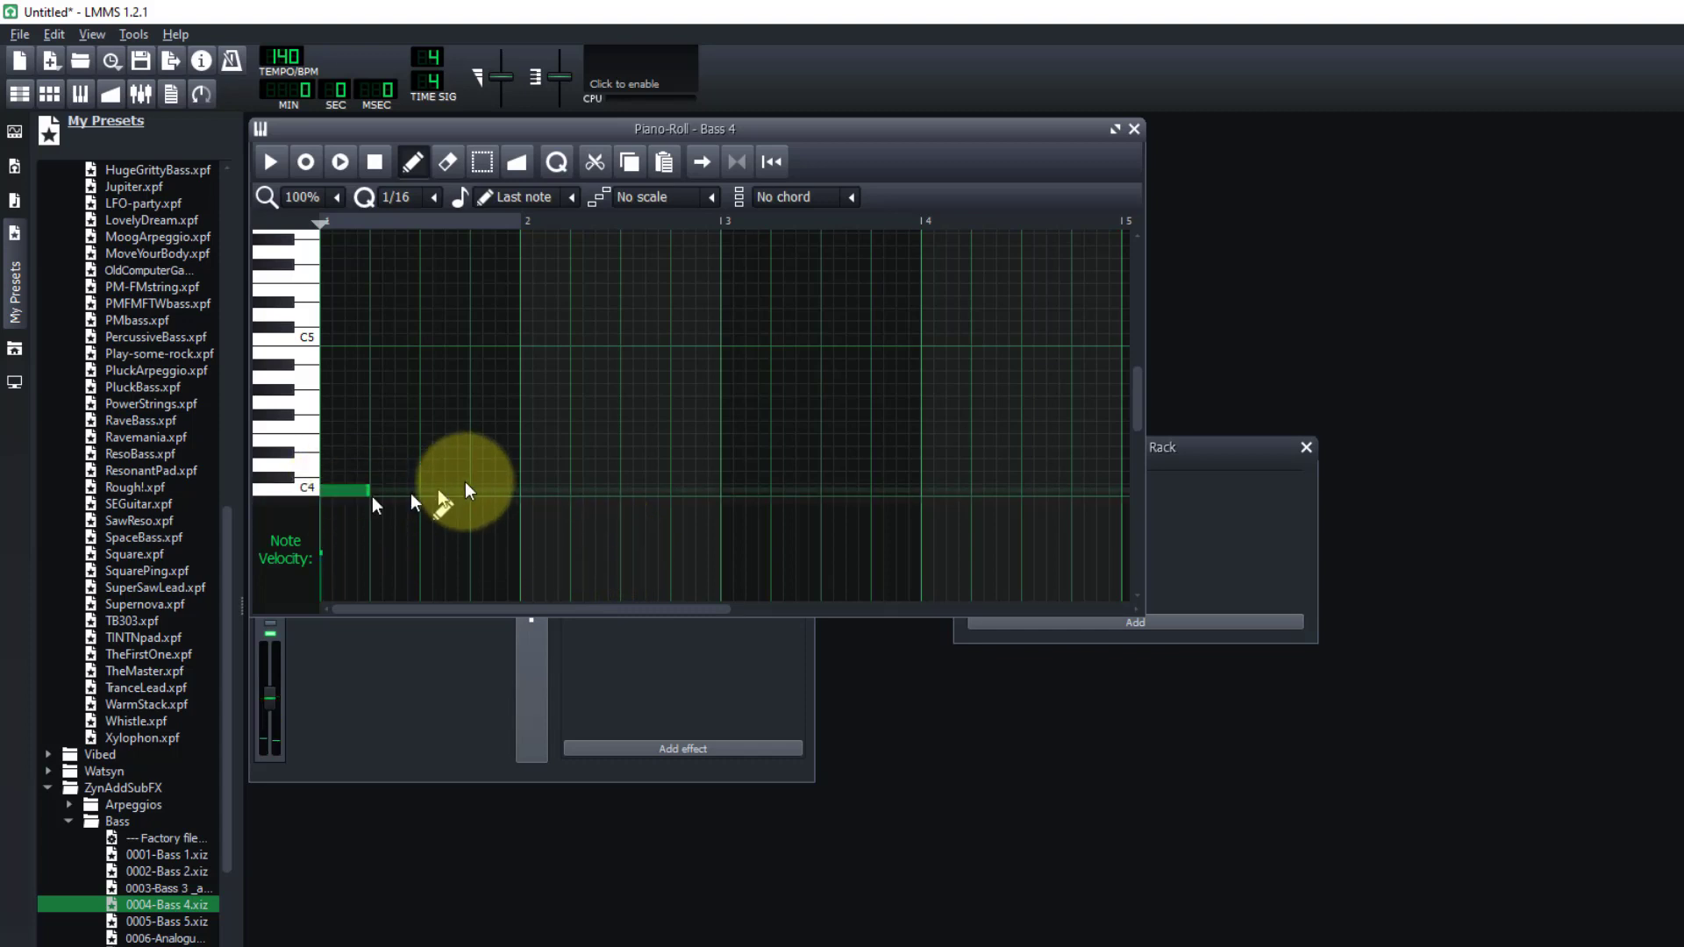
click(376, 478)
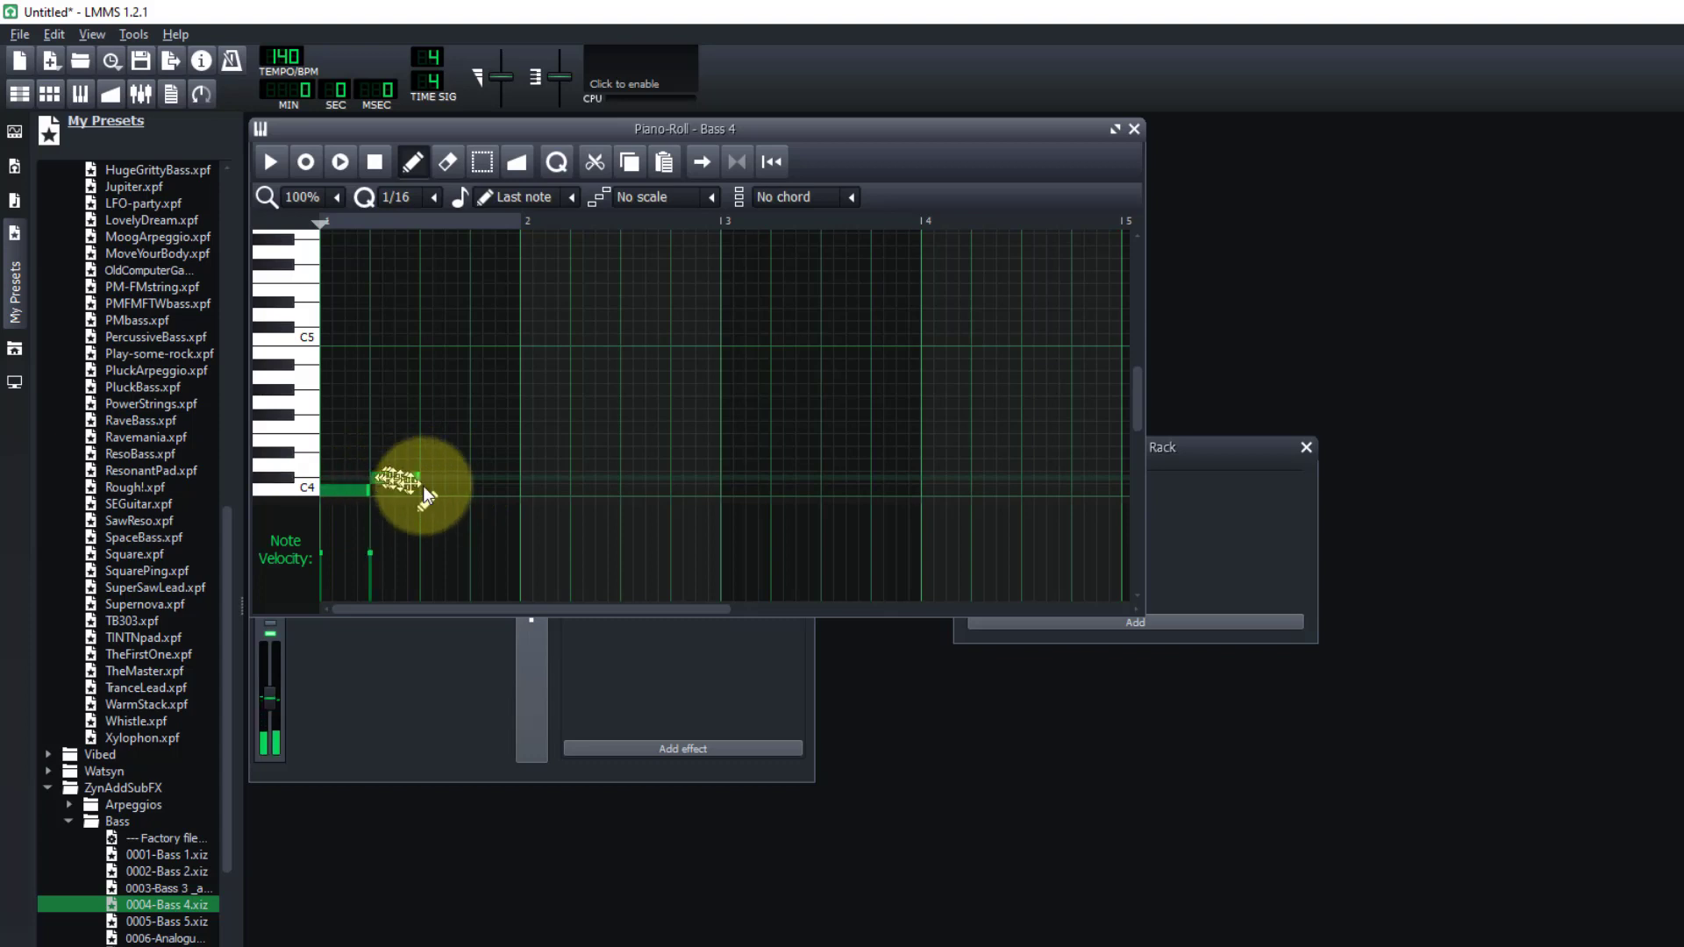
mouse_move(394, 480)
mouse_down()
mouse_move(405, 466)
mouse_move(459, 489)
mouse_move(444, 488)
mouse_move(489, 466)
mouse_move(475, 464)
mouse_up()
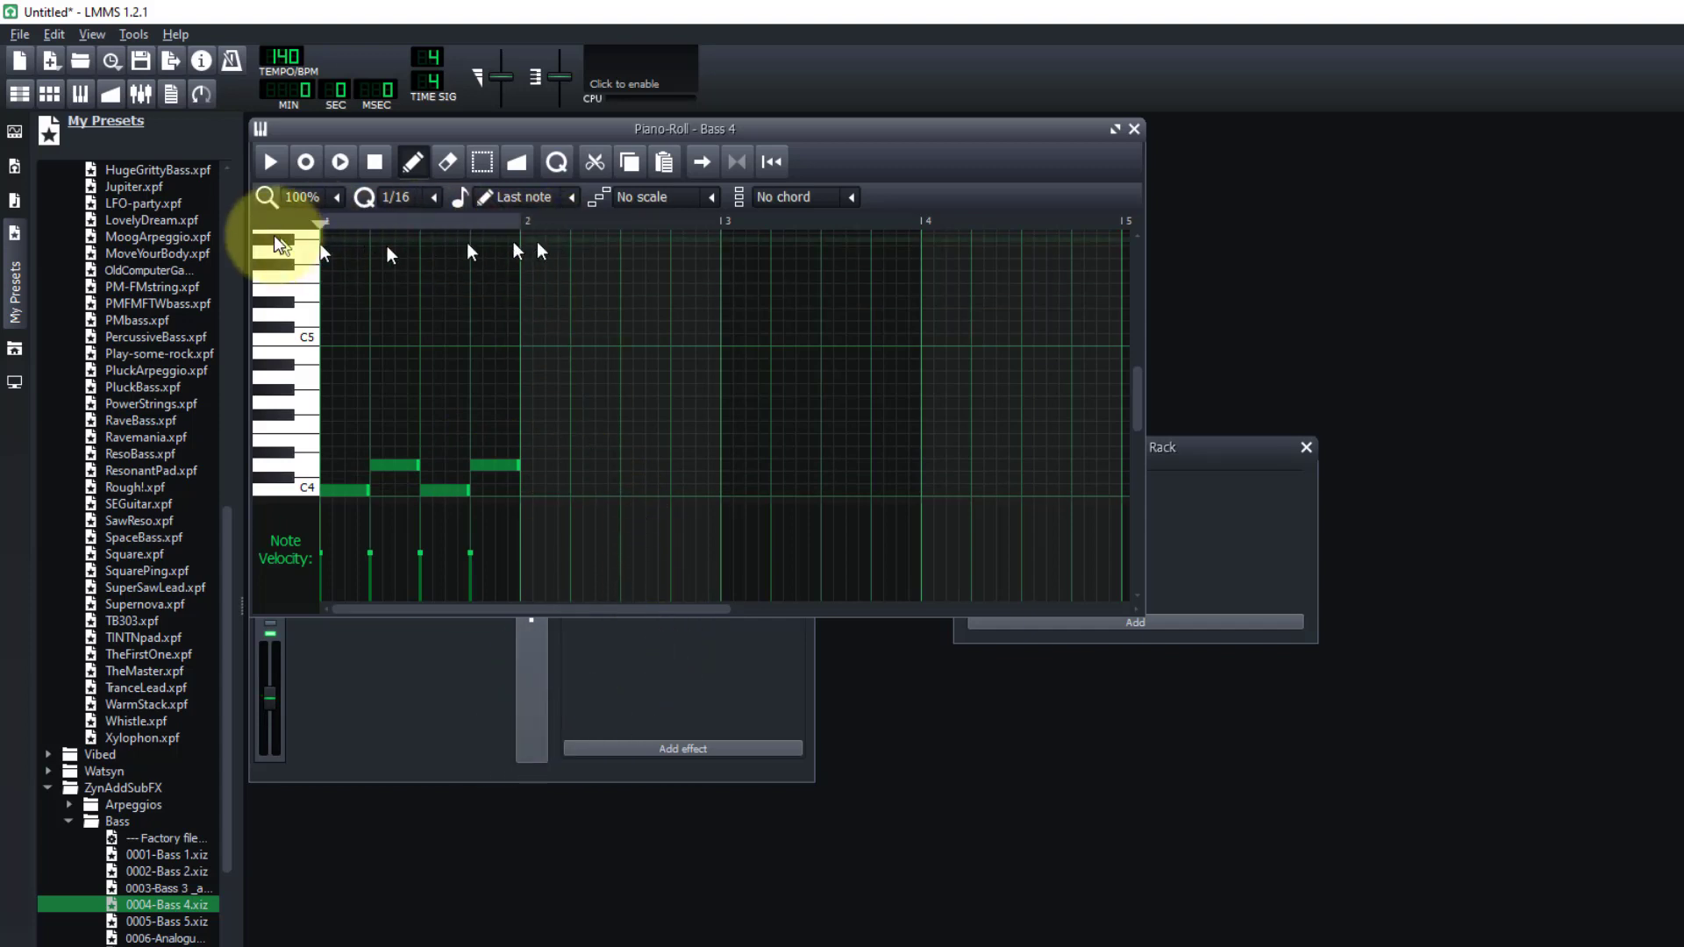
- Play back the Bass 4 pattern, stop it and close the piano roll
click(268, 160)
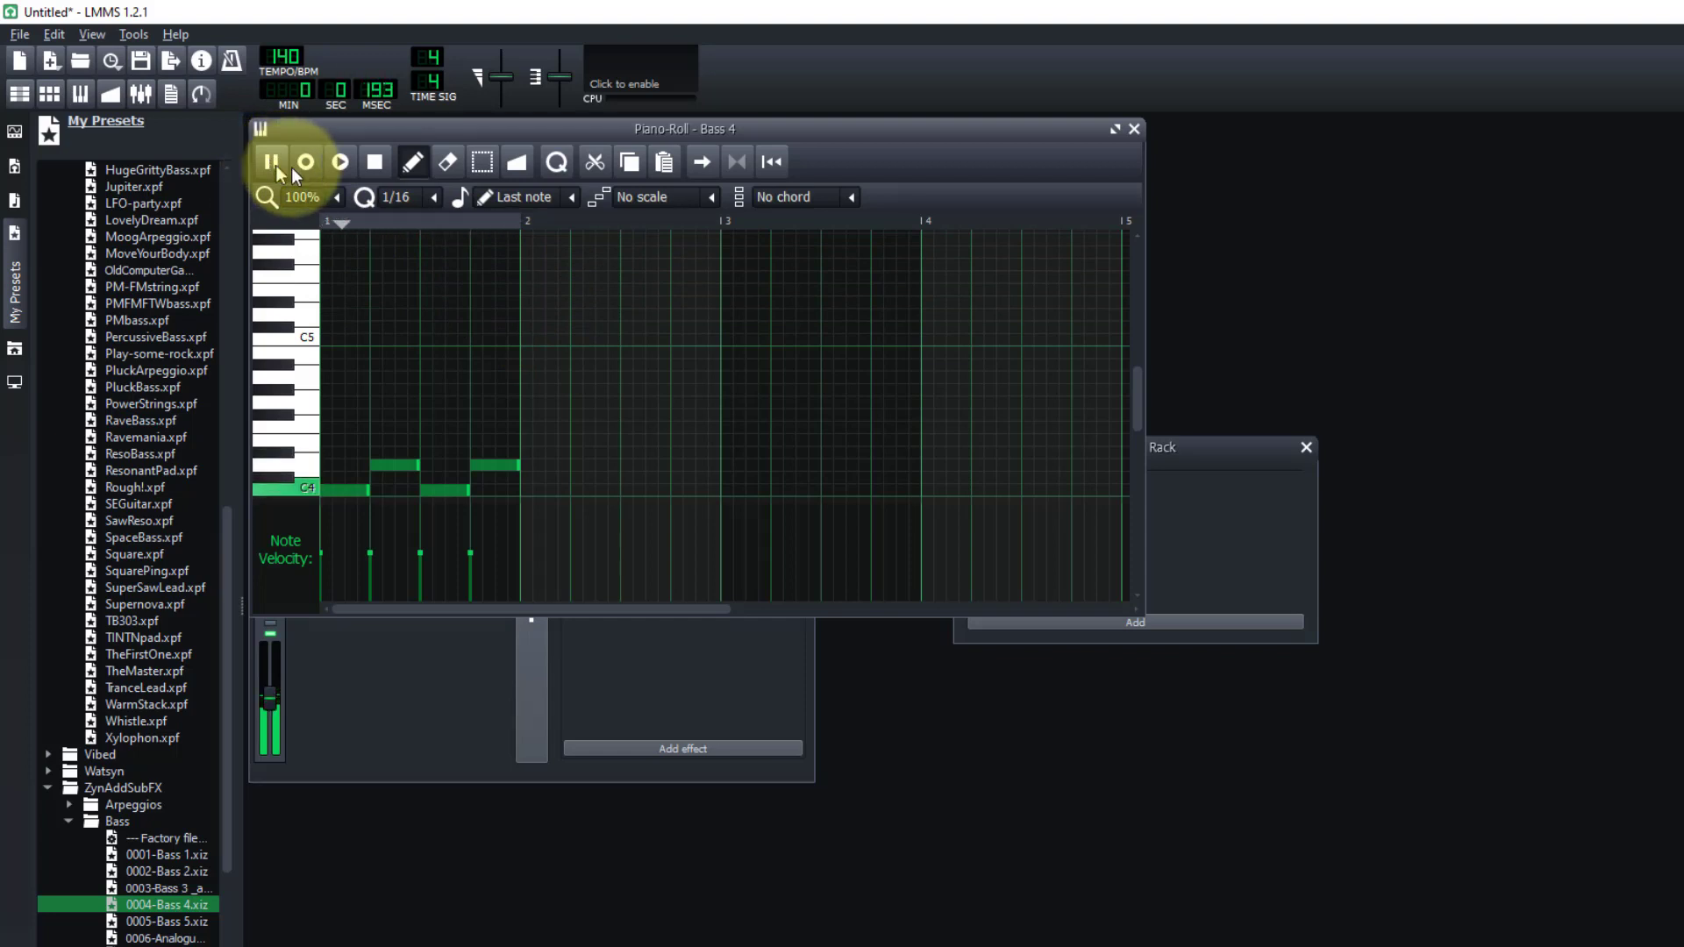
click(374, 163)
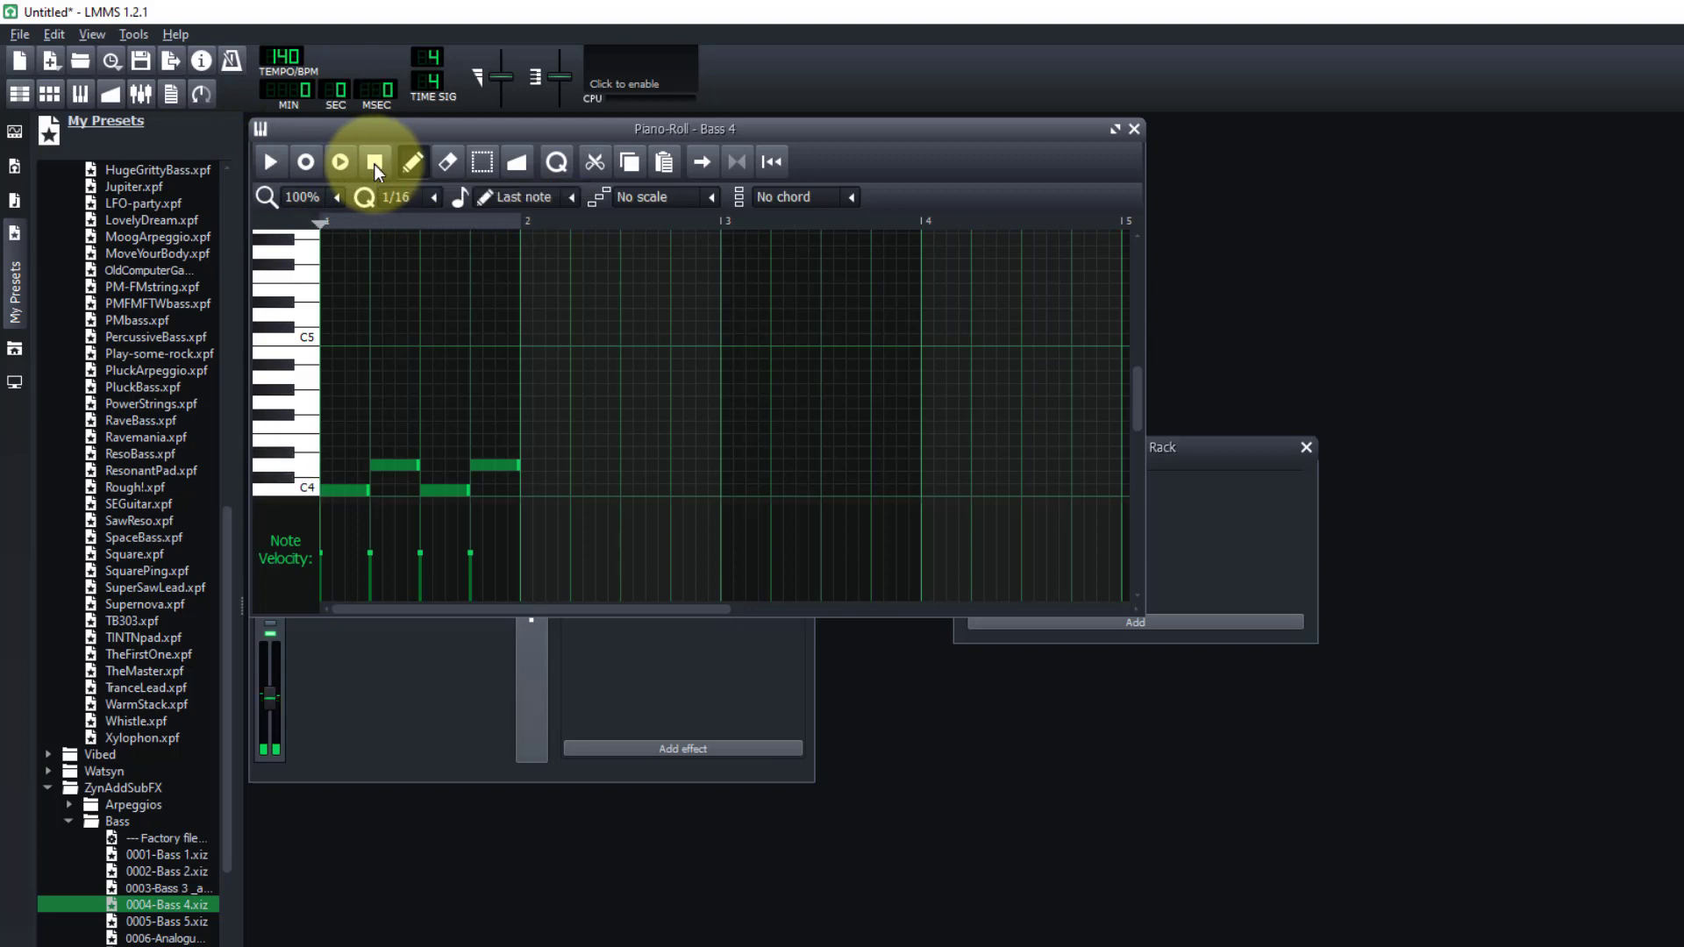
click(1135, 129)
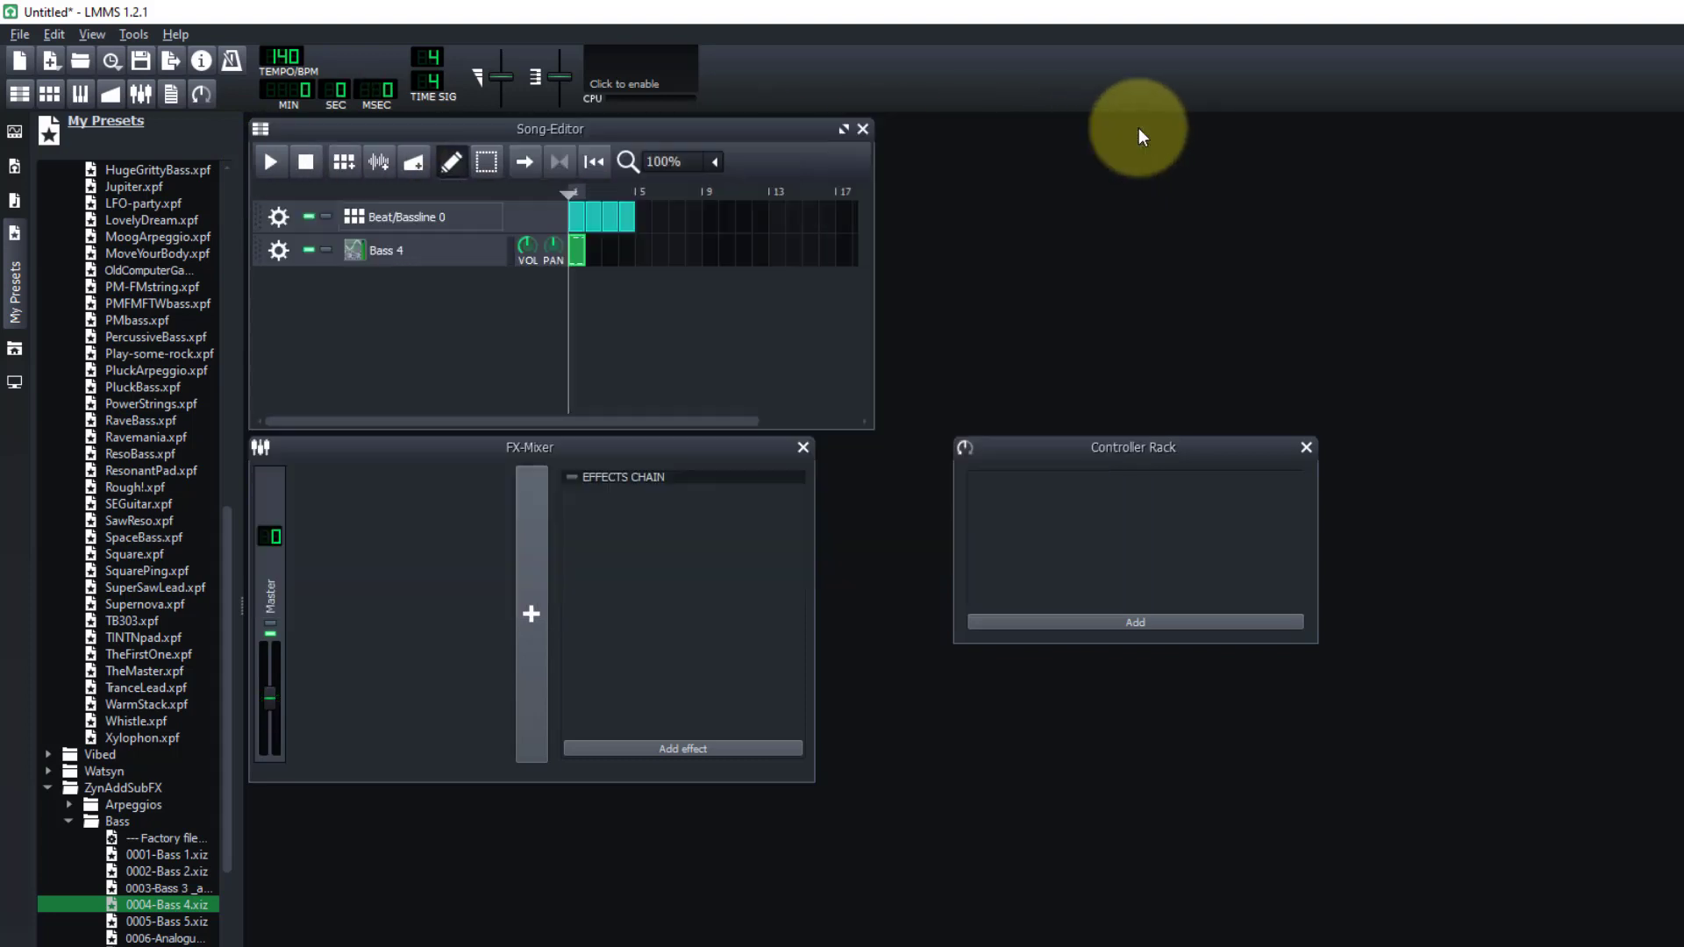
- Copy the Bass 4 clip from bar 1 into bars 2, 3 and 4, then play back the song and stop it
right_click(582, 255)
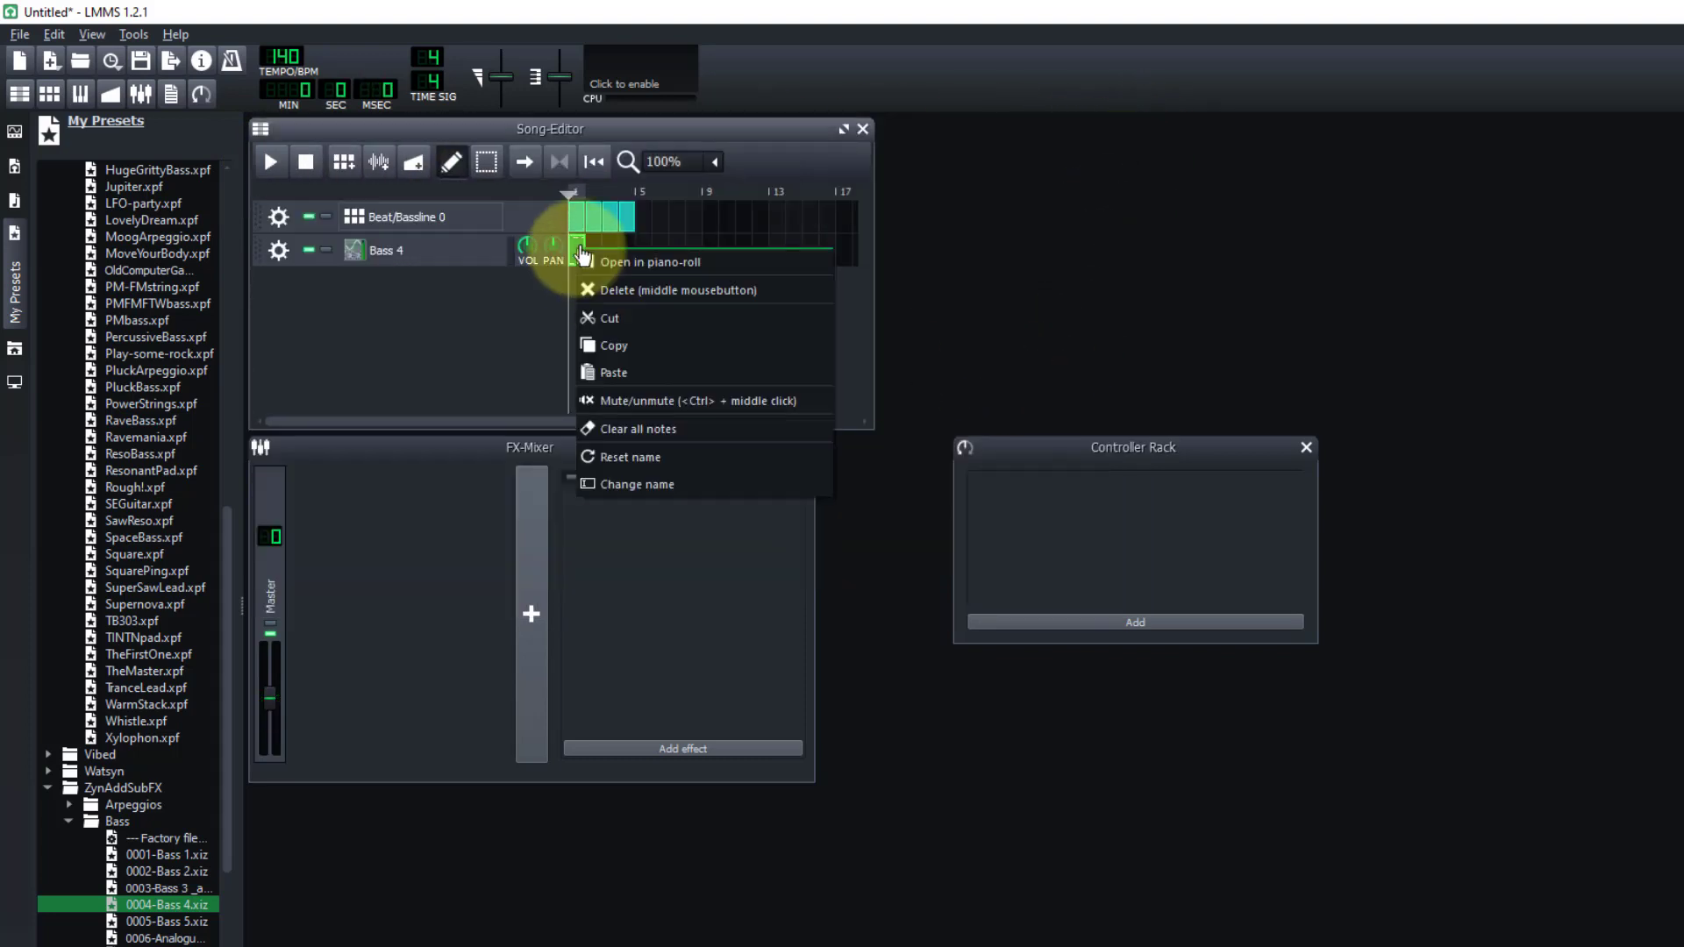
click(618, 345)
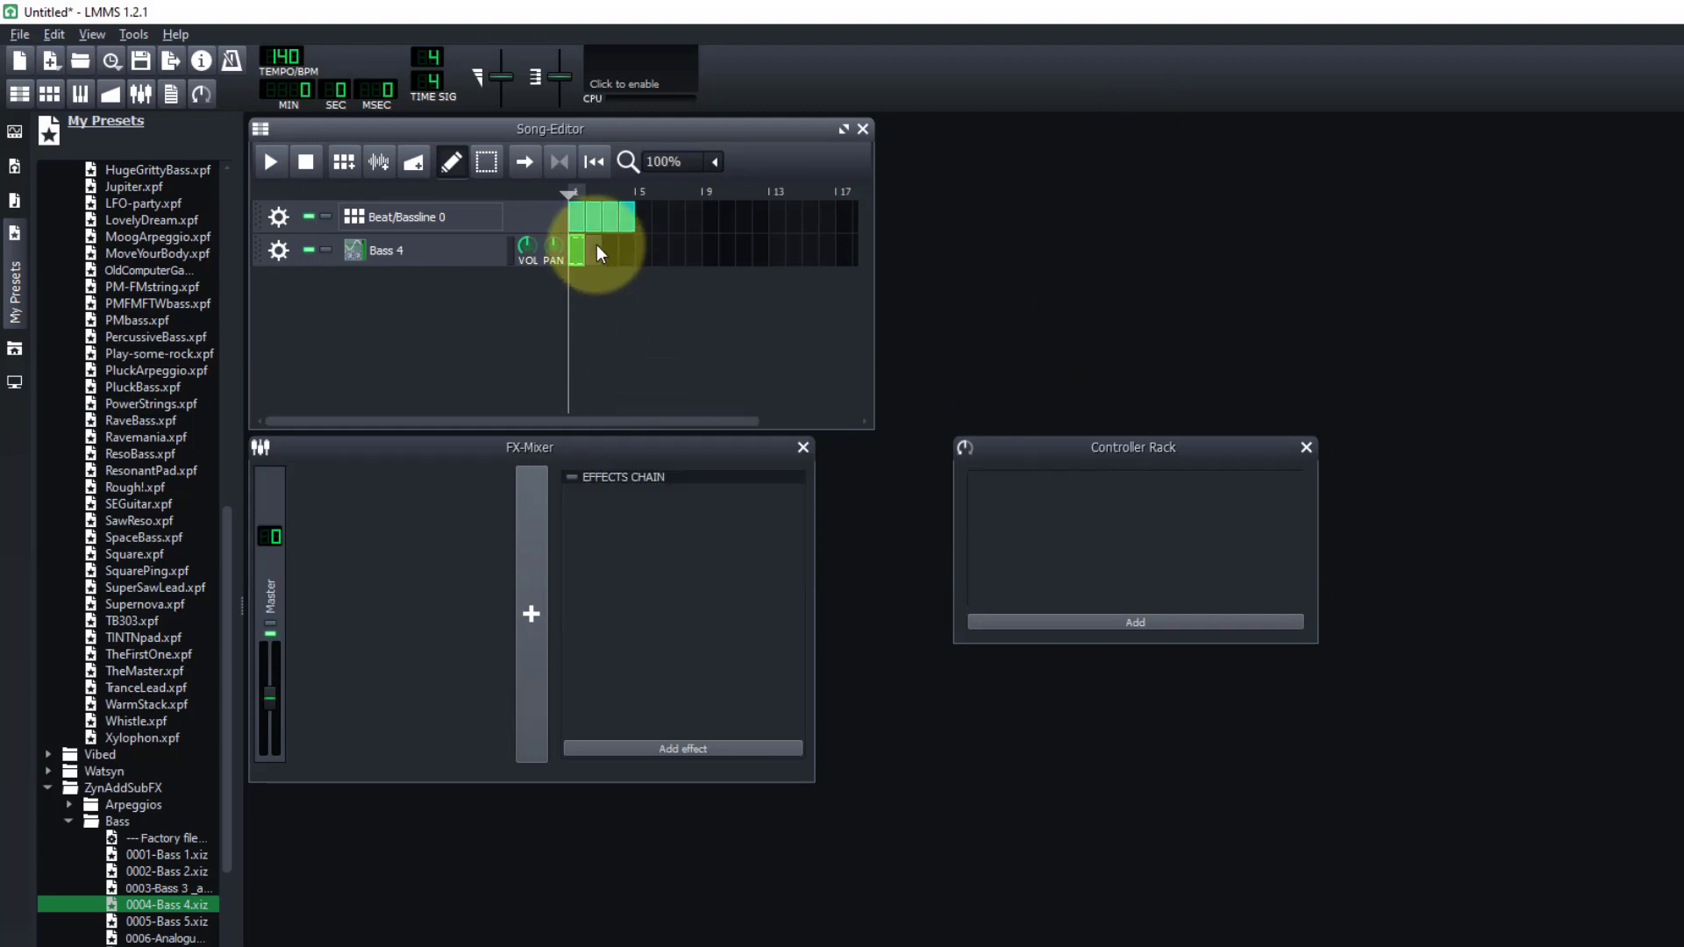
right_click(601, 254)
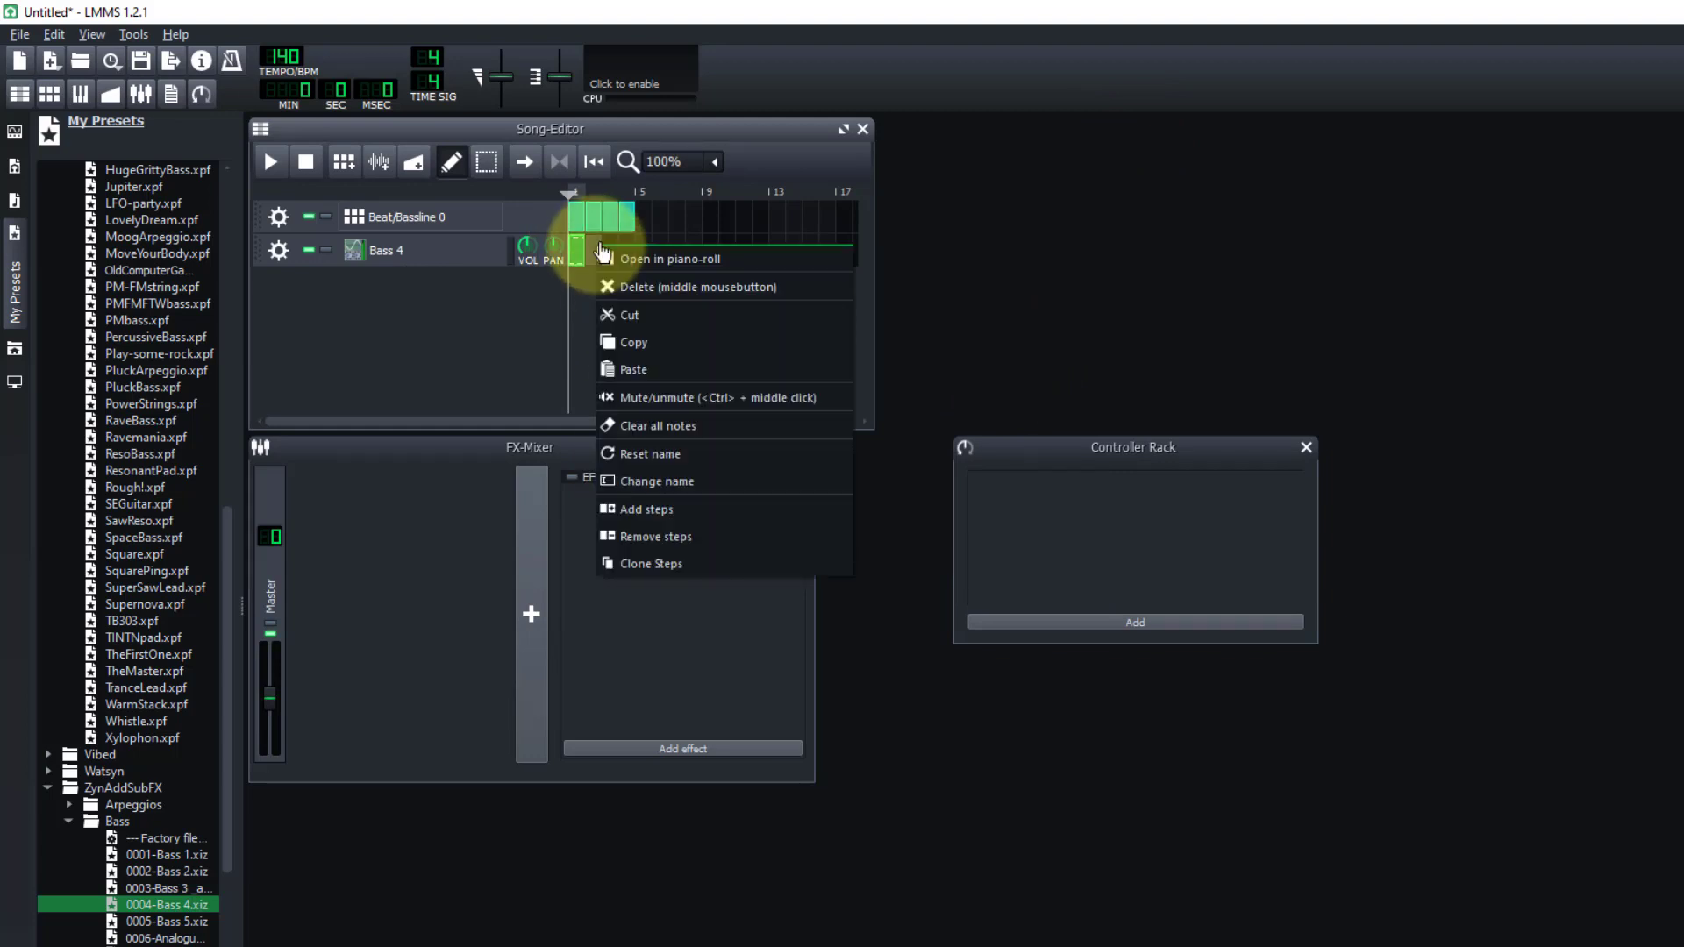
click(647, 372)
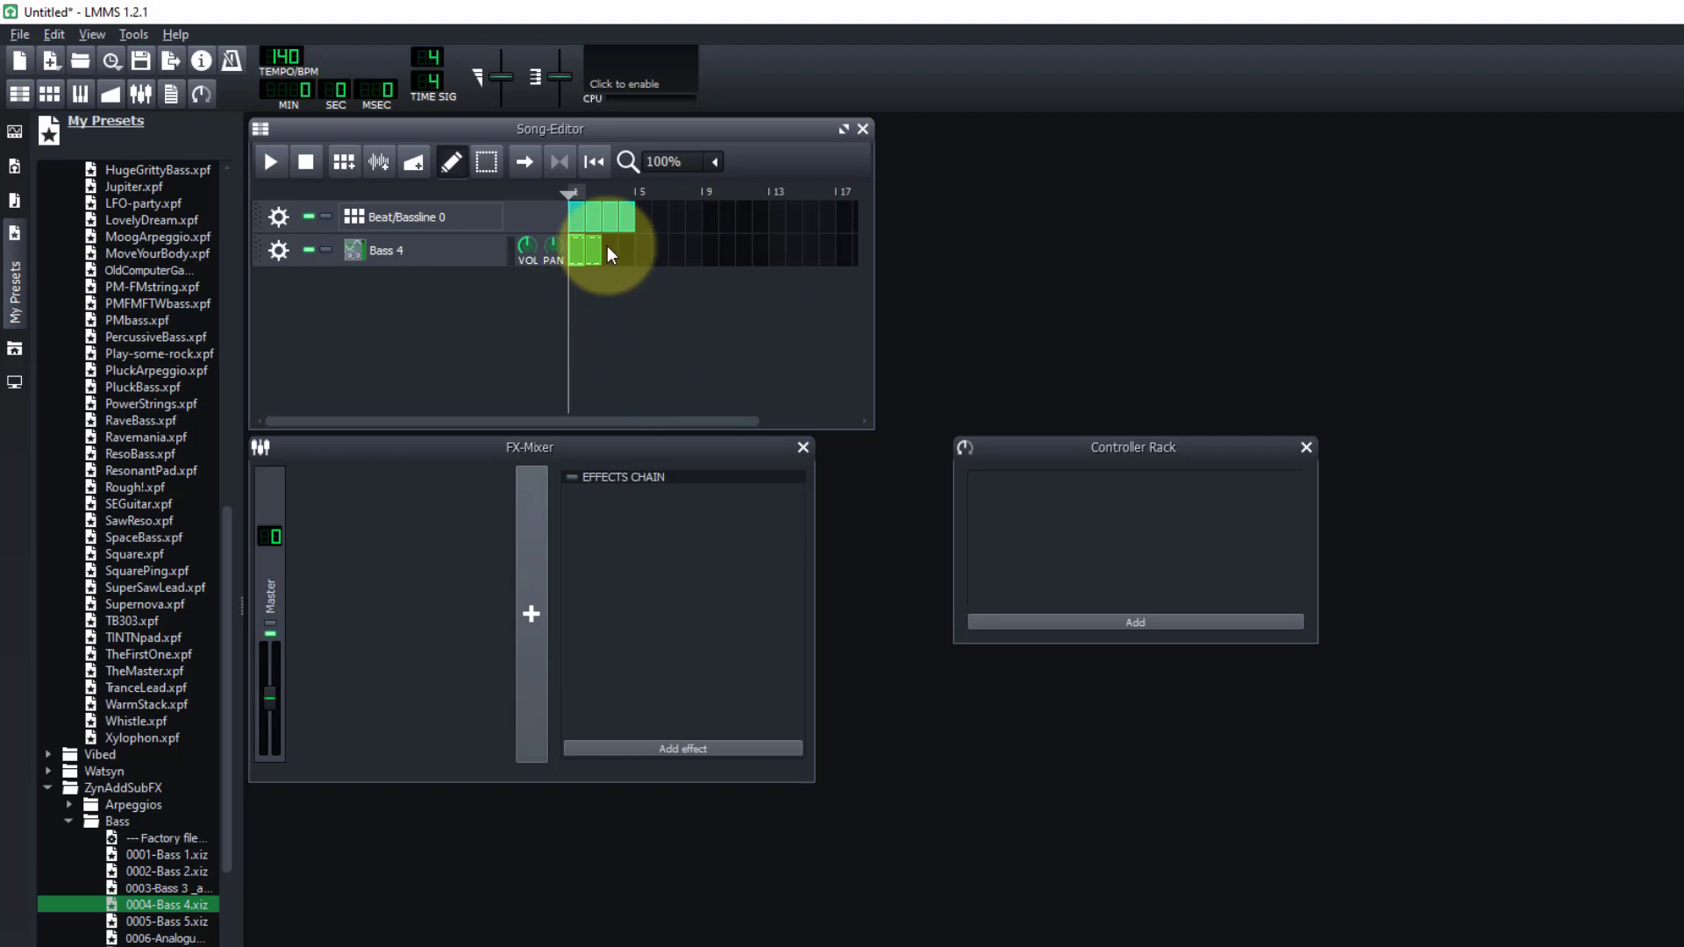
right_click(613, 254)
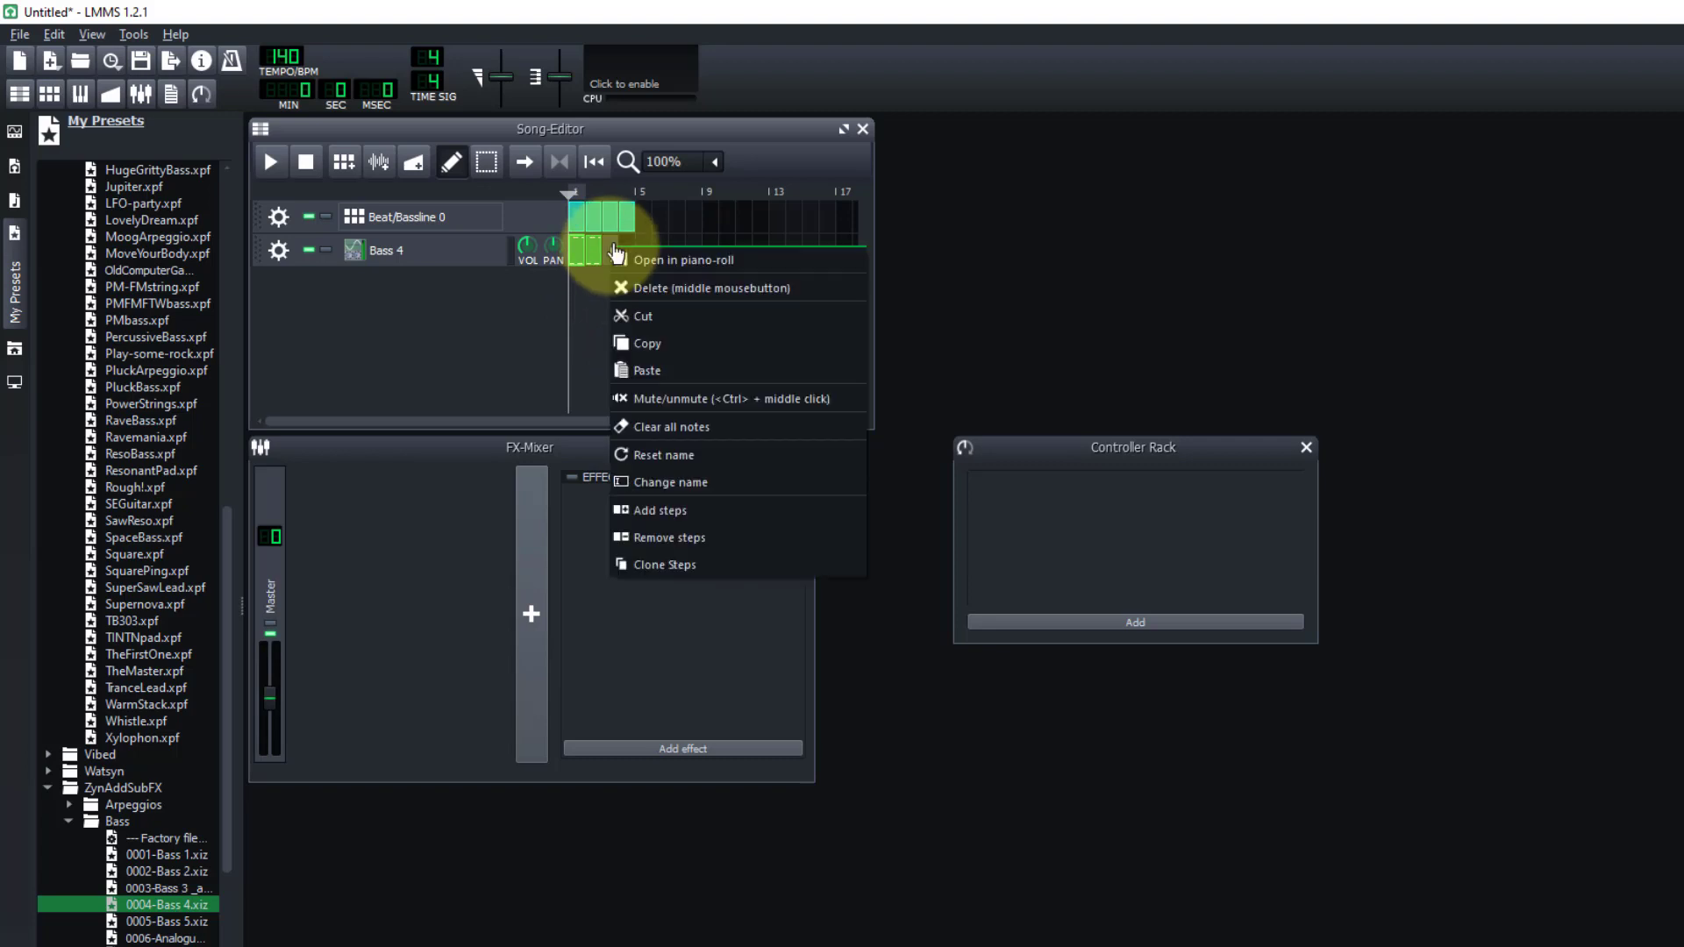
click(676, 380)
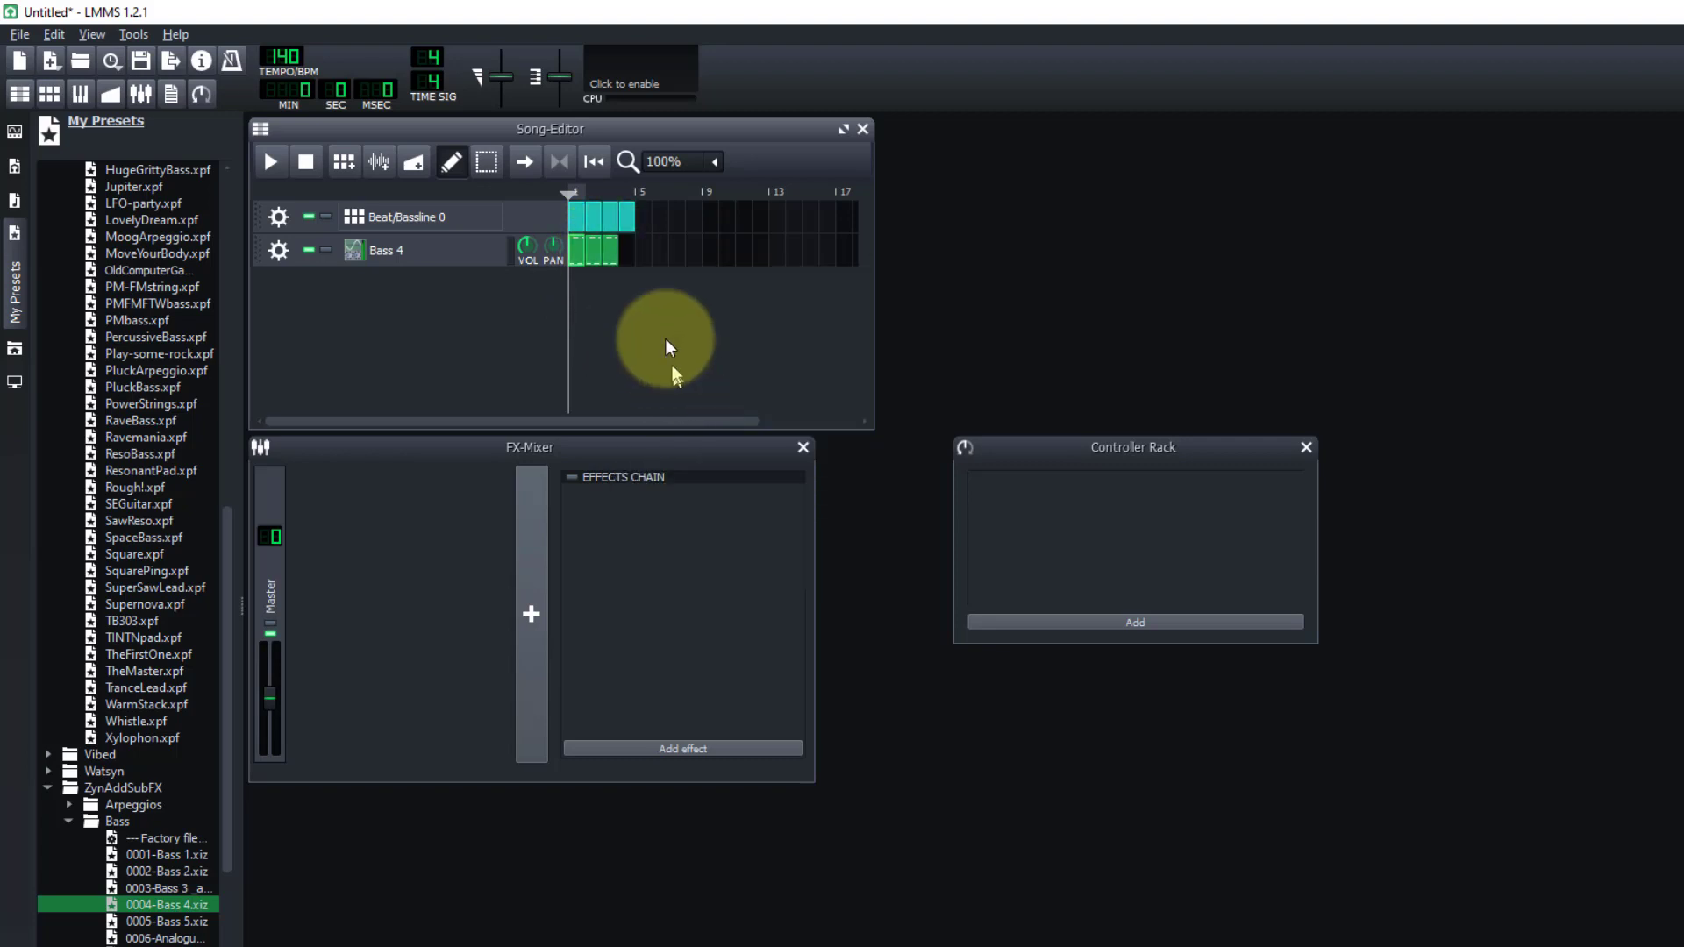
right_click(631, 250)
click(665, 366)
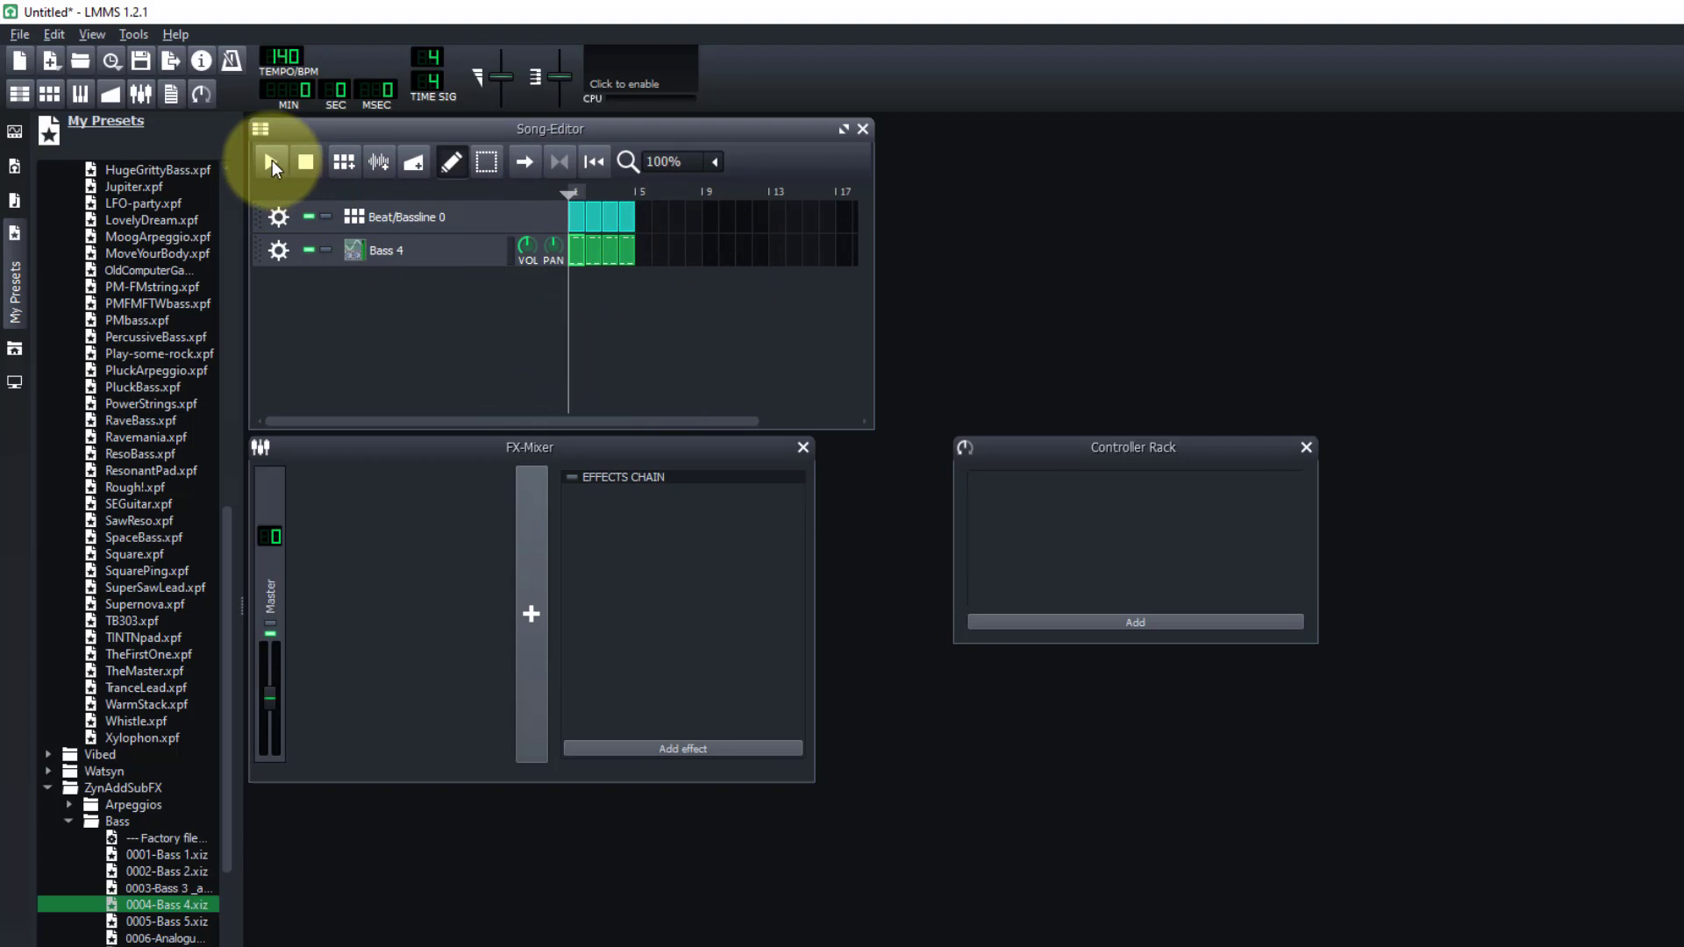
click(271, 164)
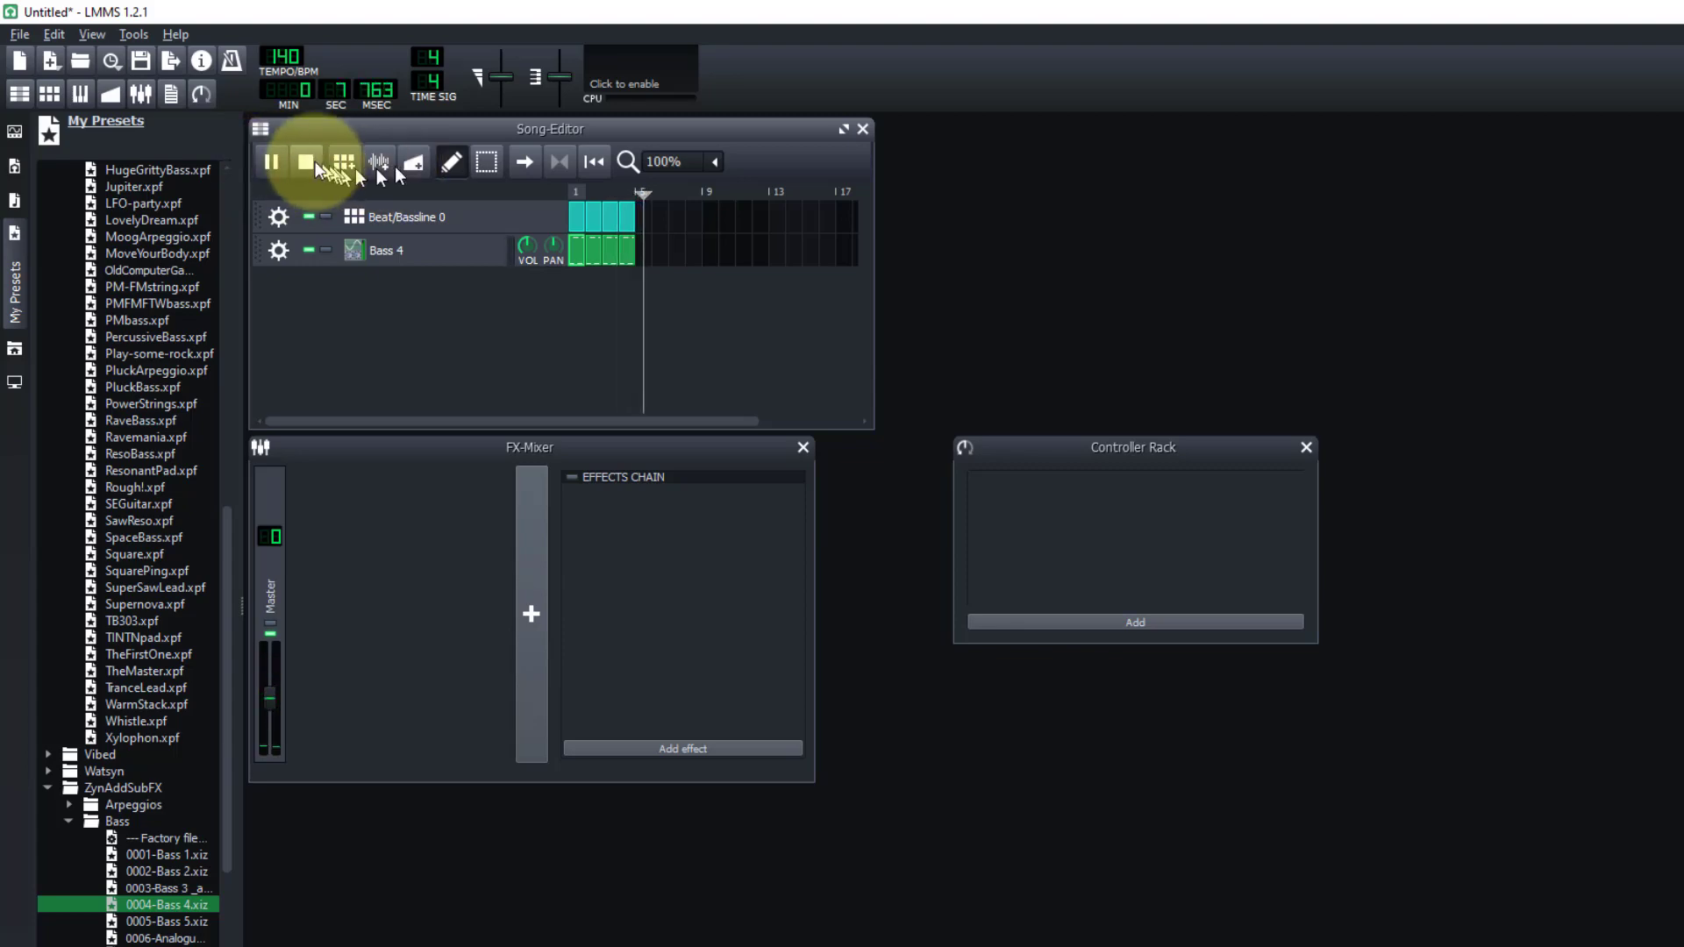
click(313, 160)
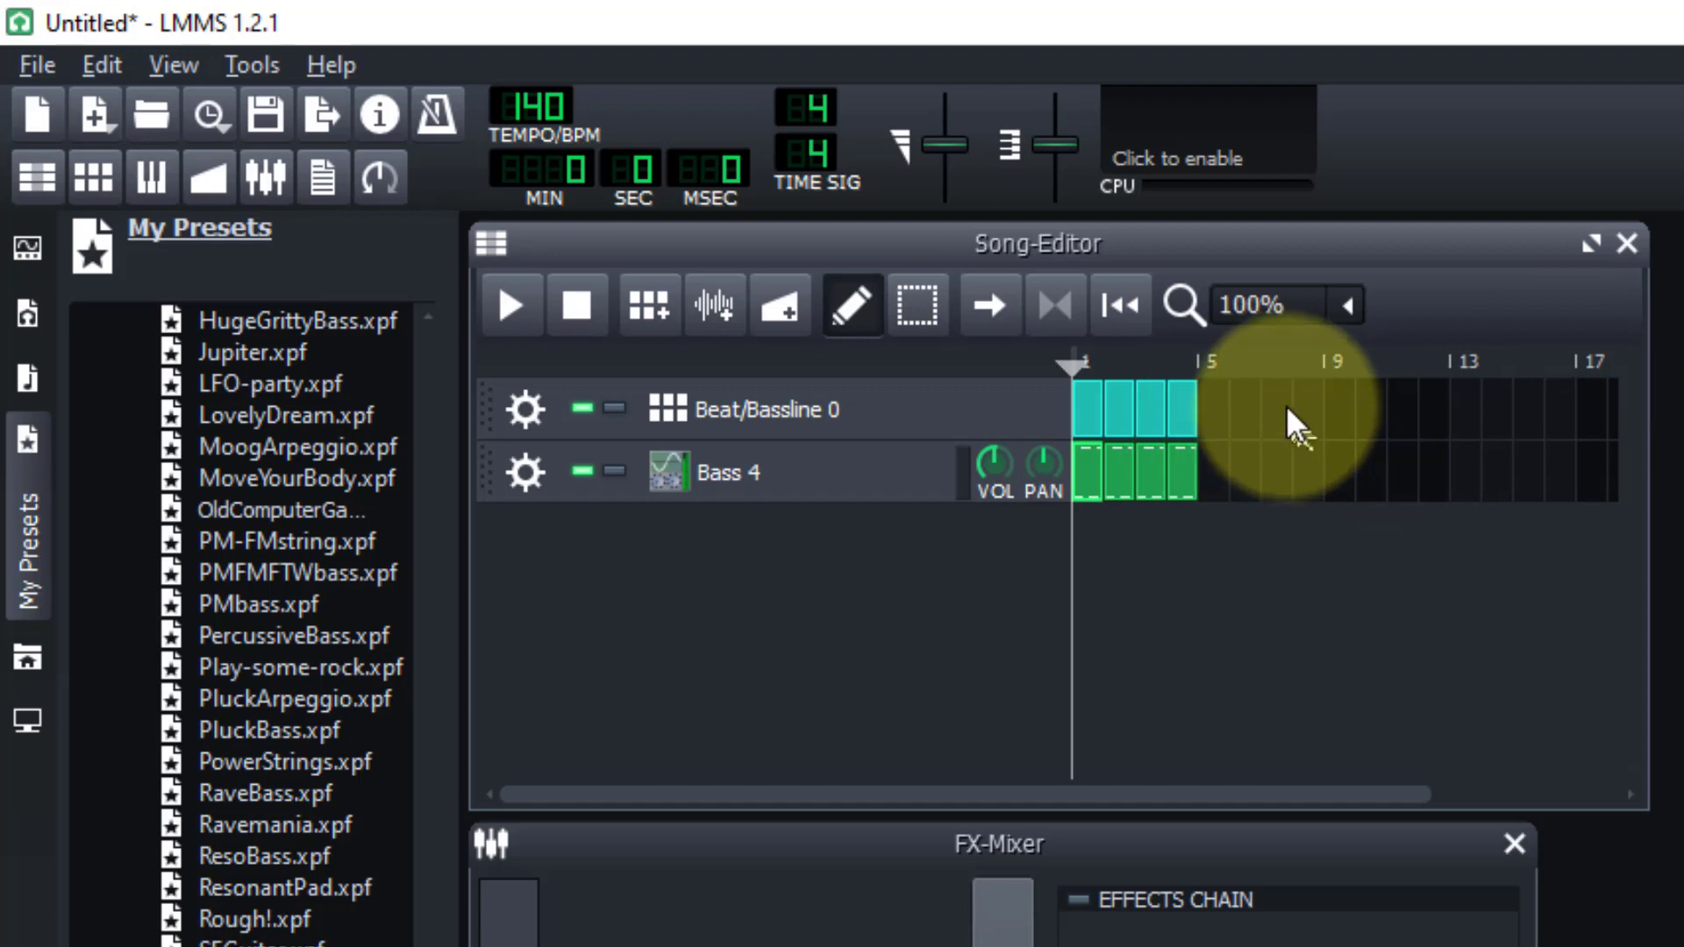
- Enable the song's loop points with the loop spanning bars 1 through 4, and play back the loop
click(1061, 292)
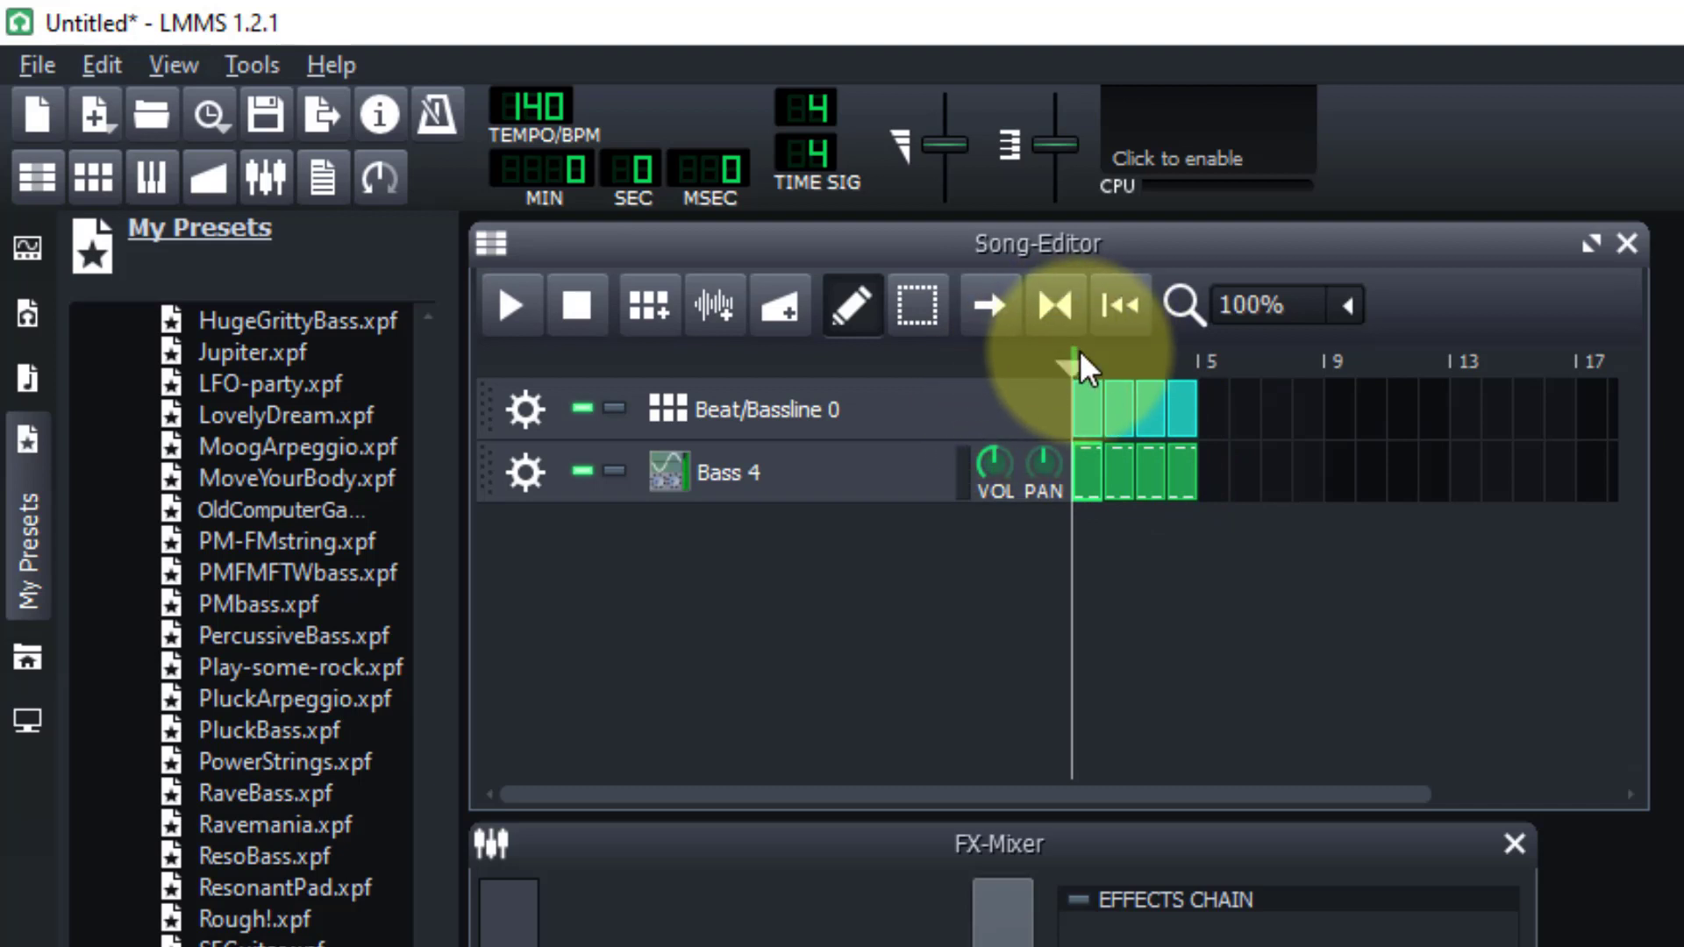
right_click(1181, 360)
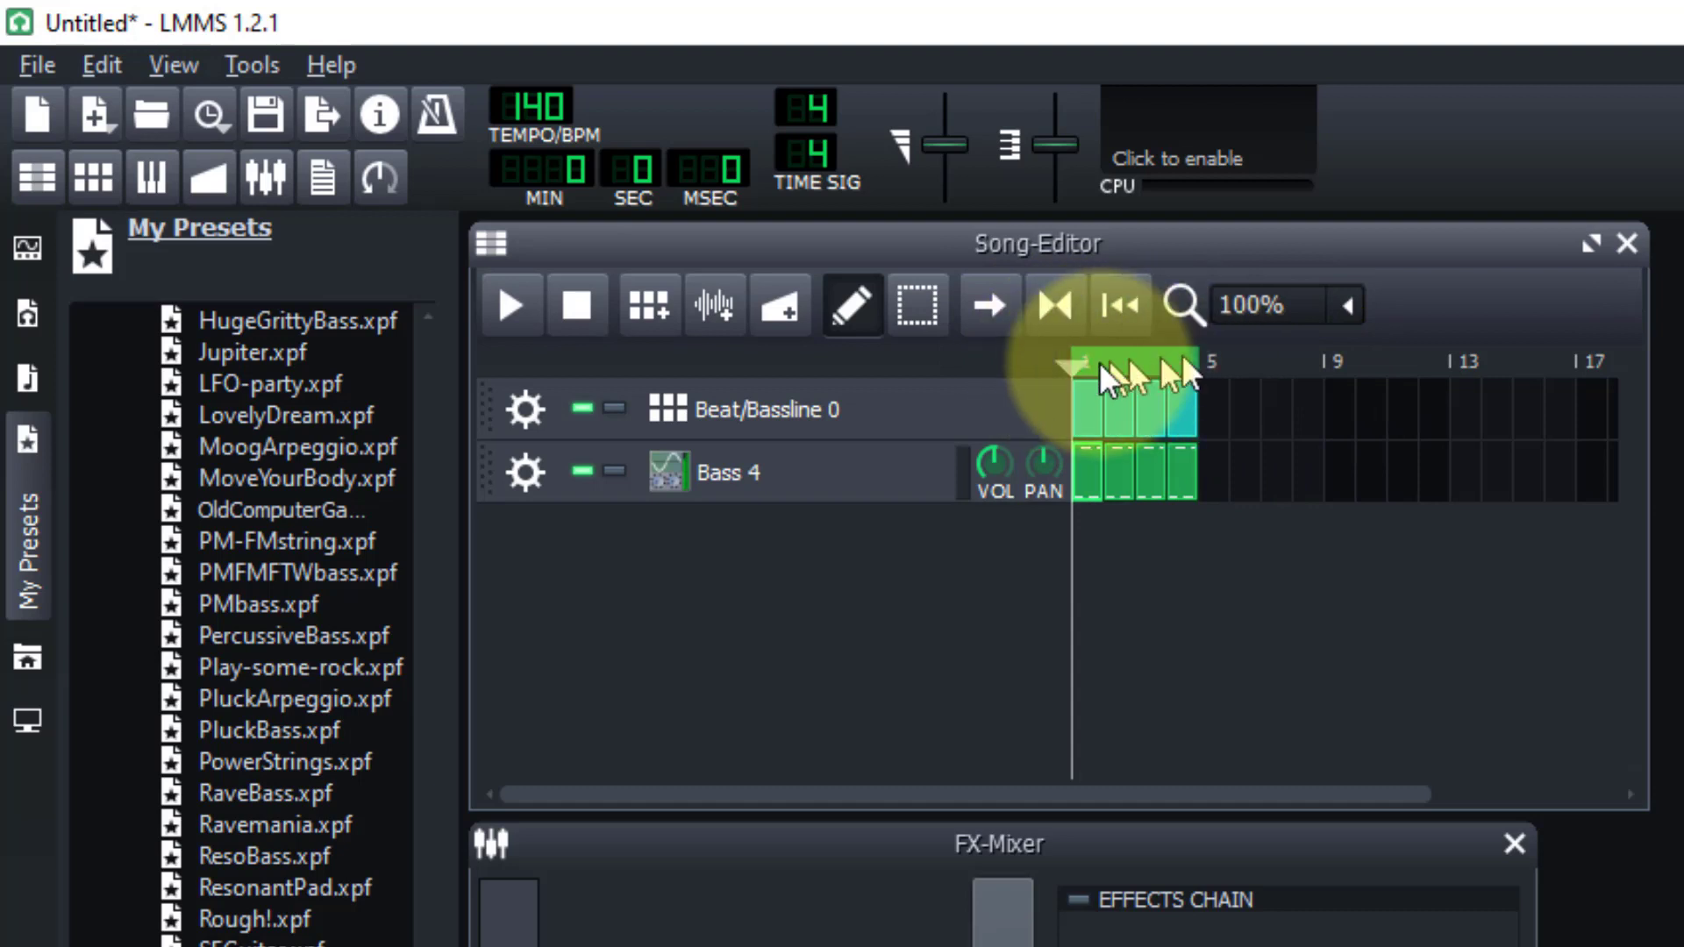
click(1059, 305)
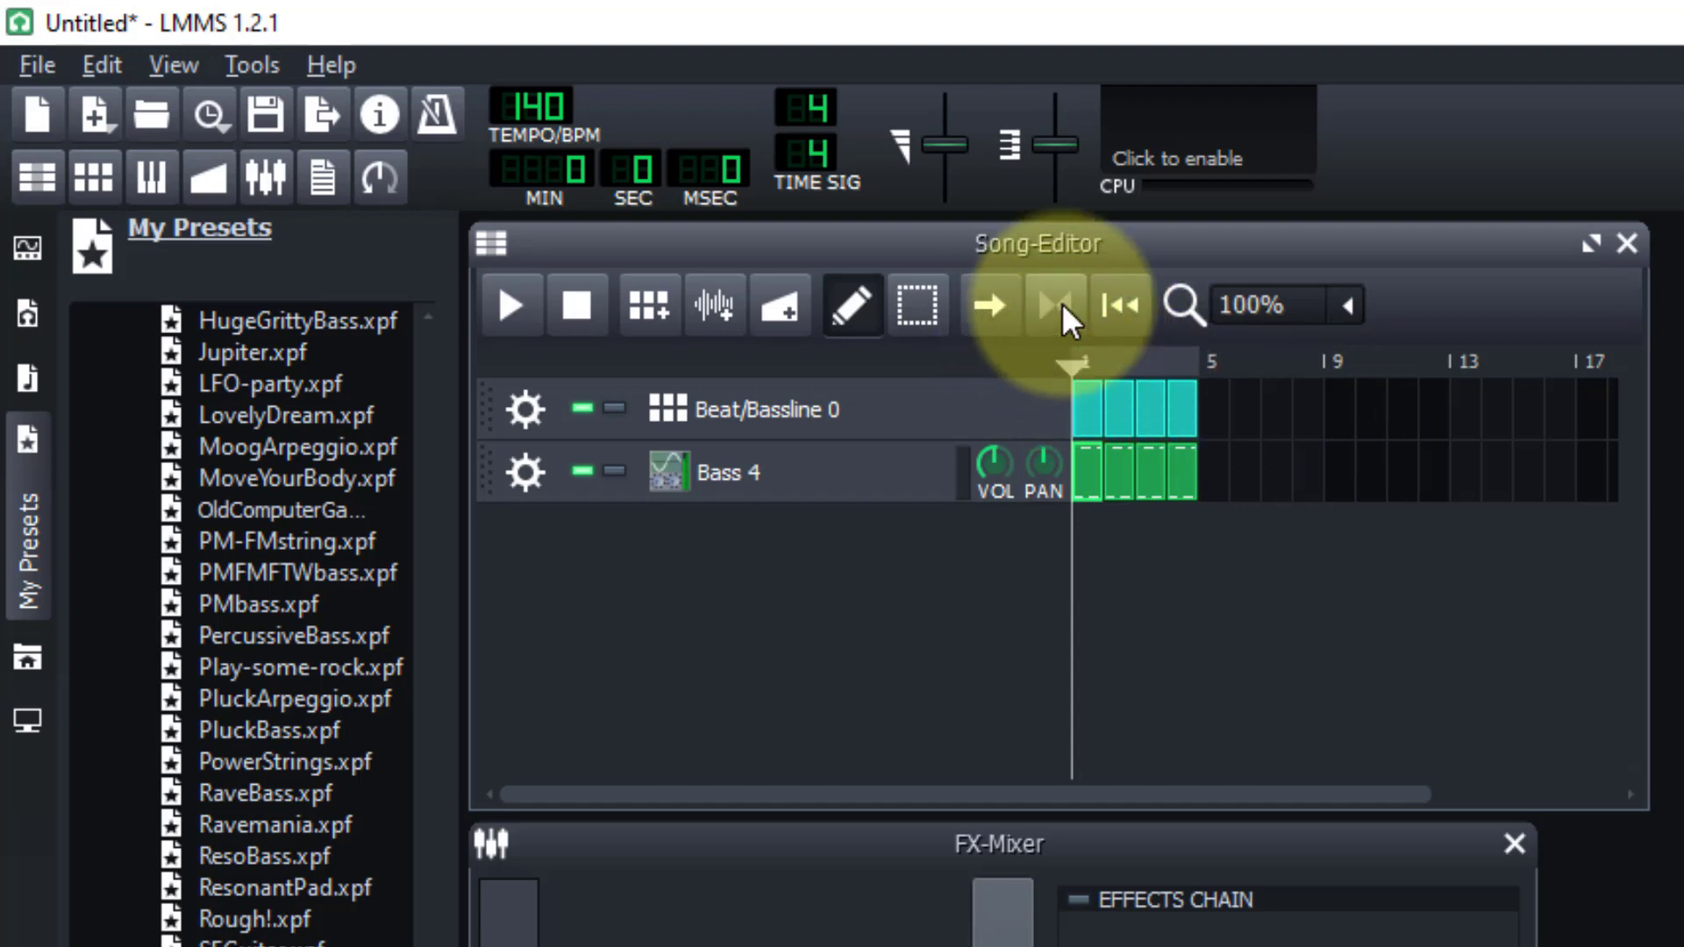
click(1061, 302)
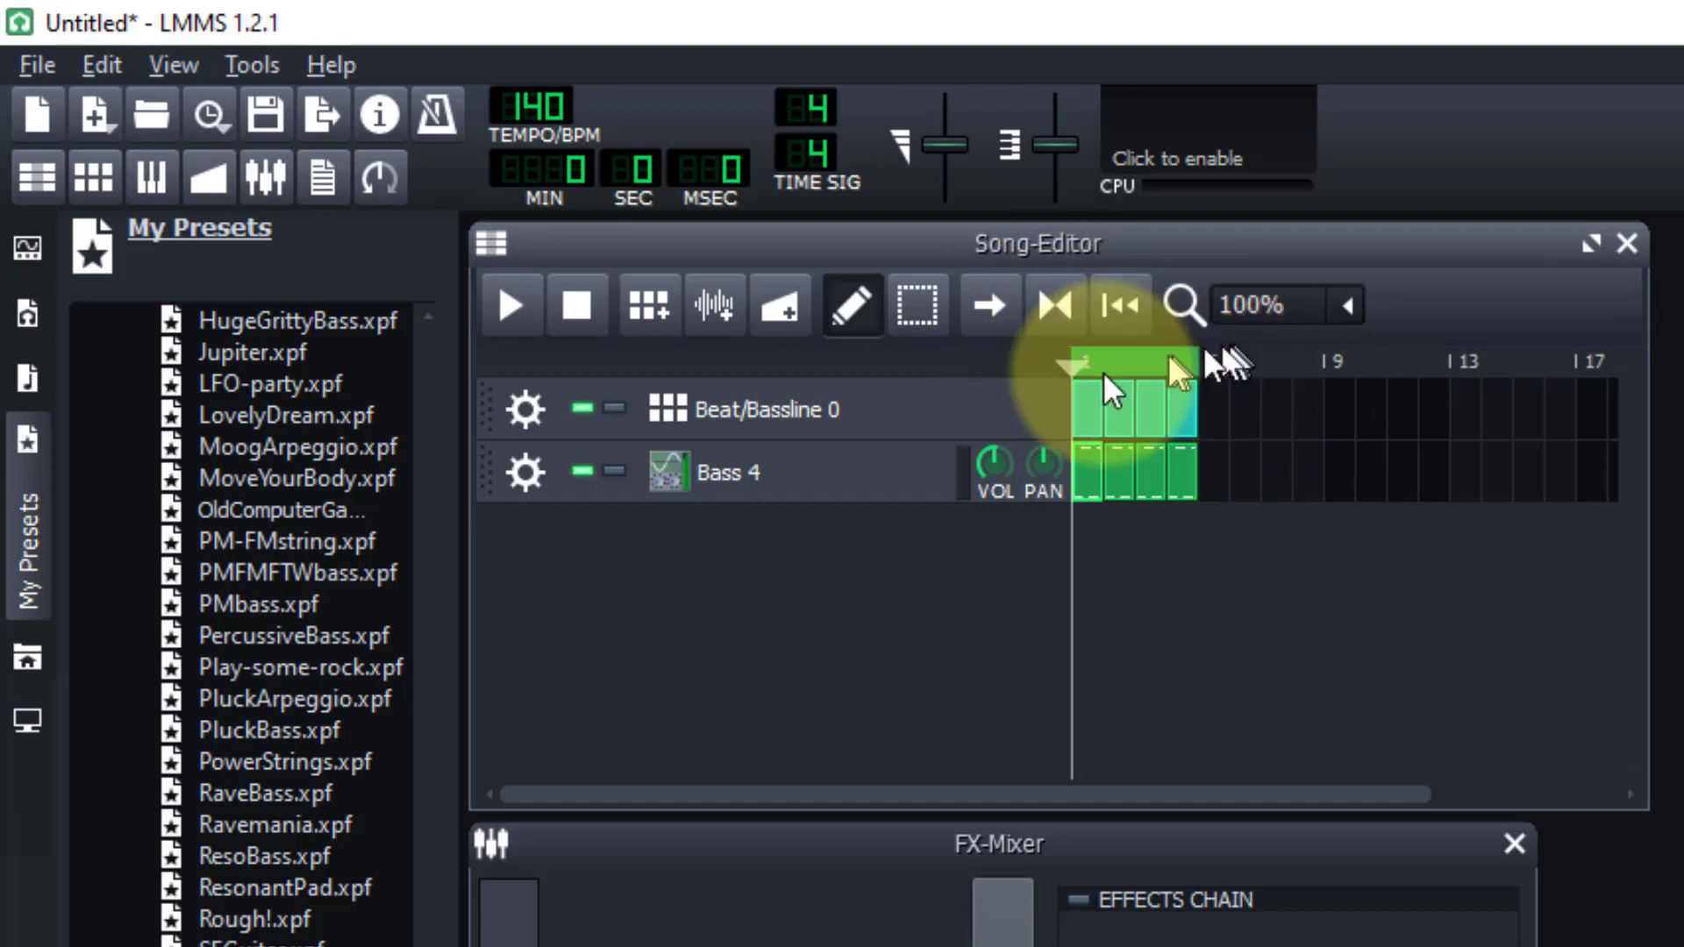
click(526, 308)
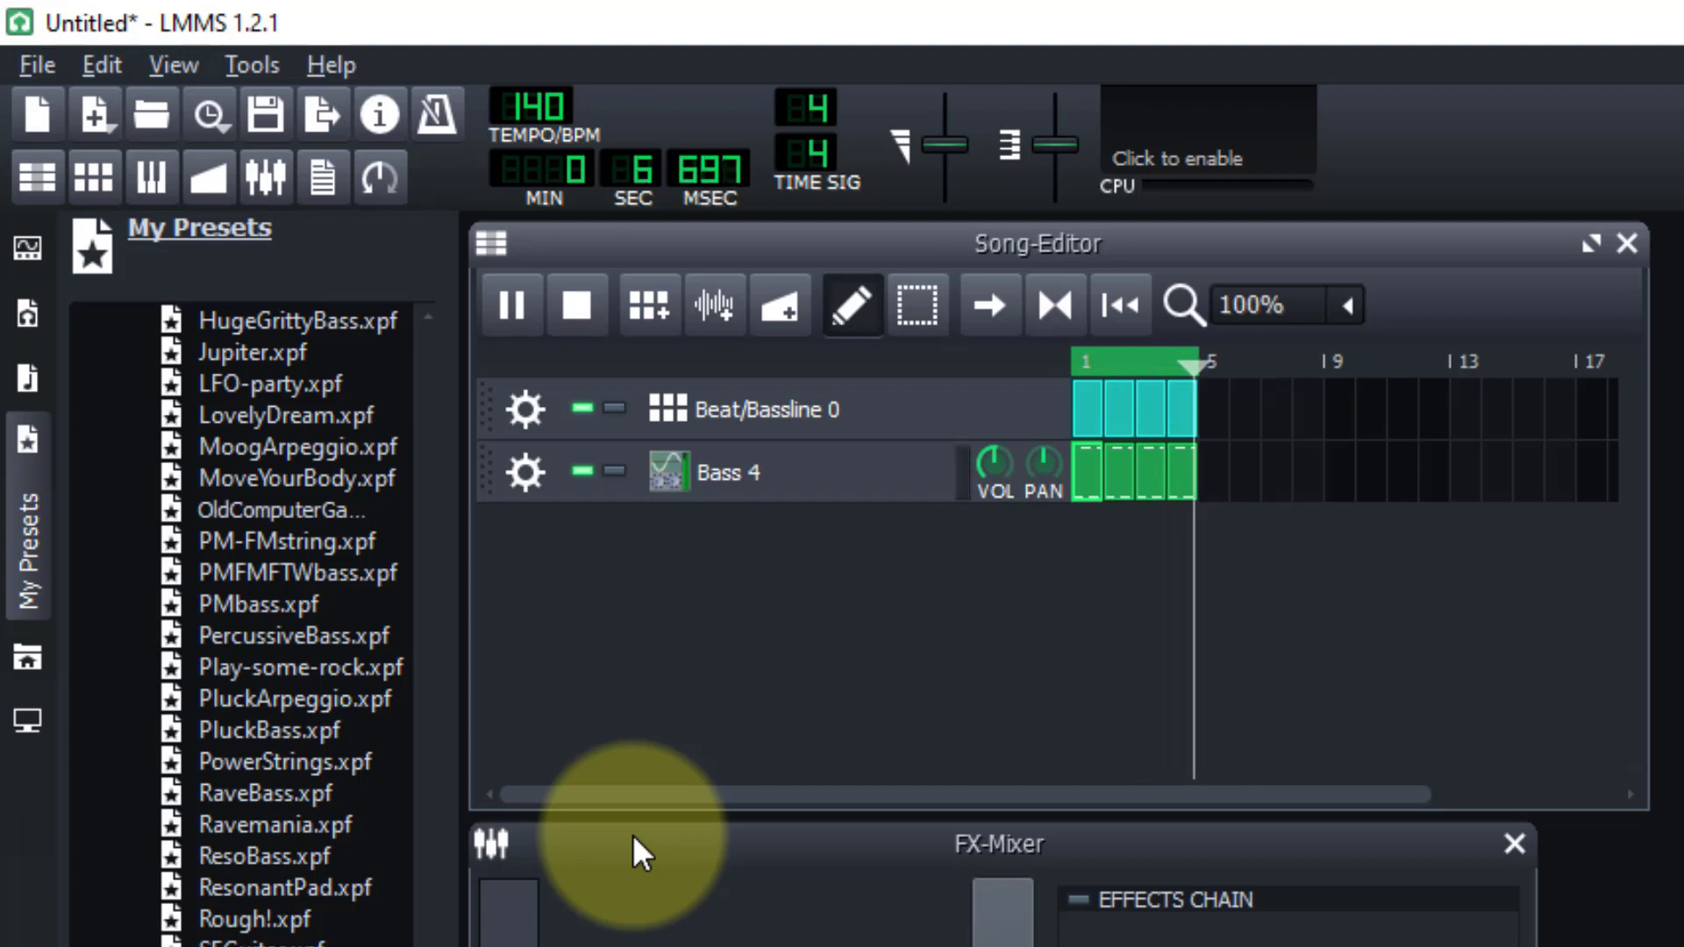
click(579, 309)
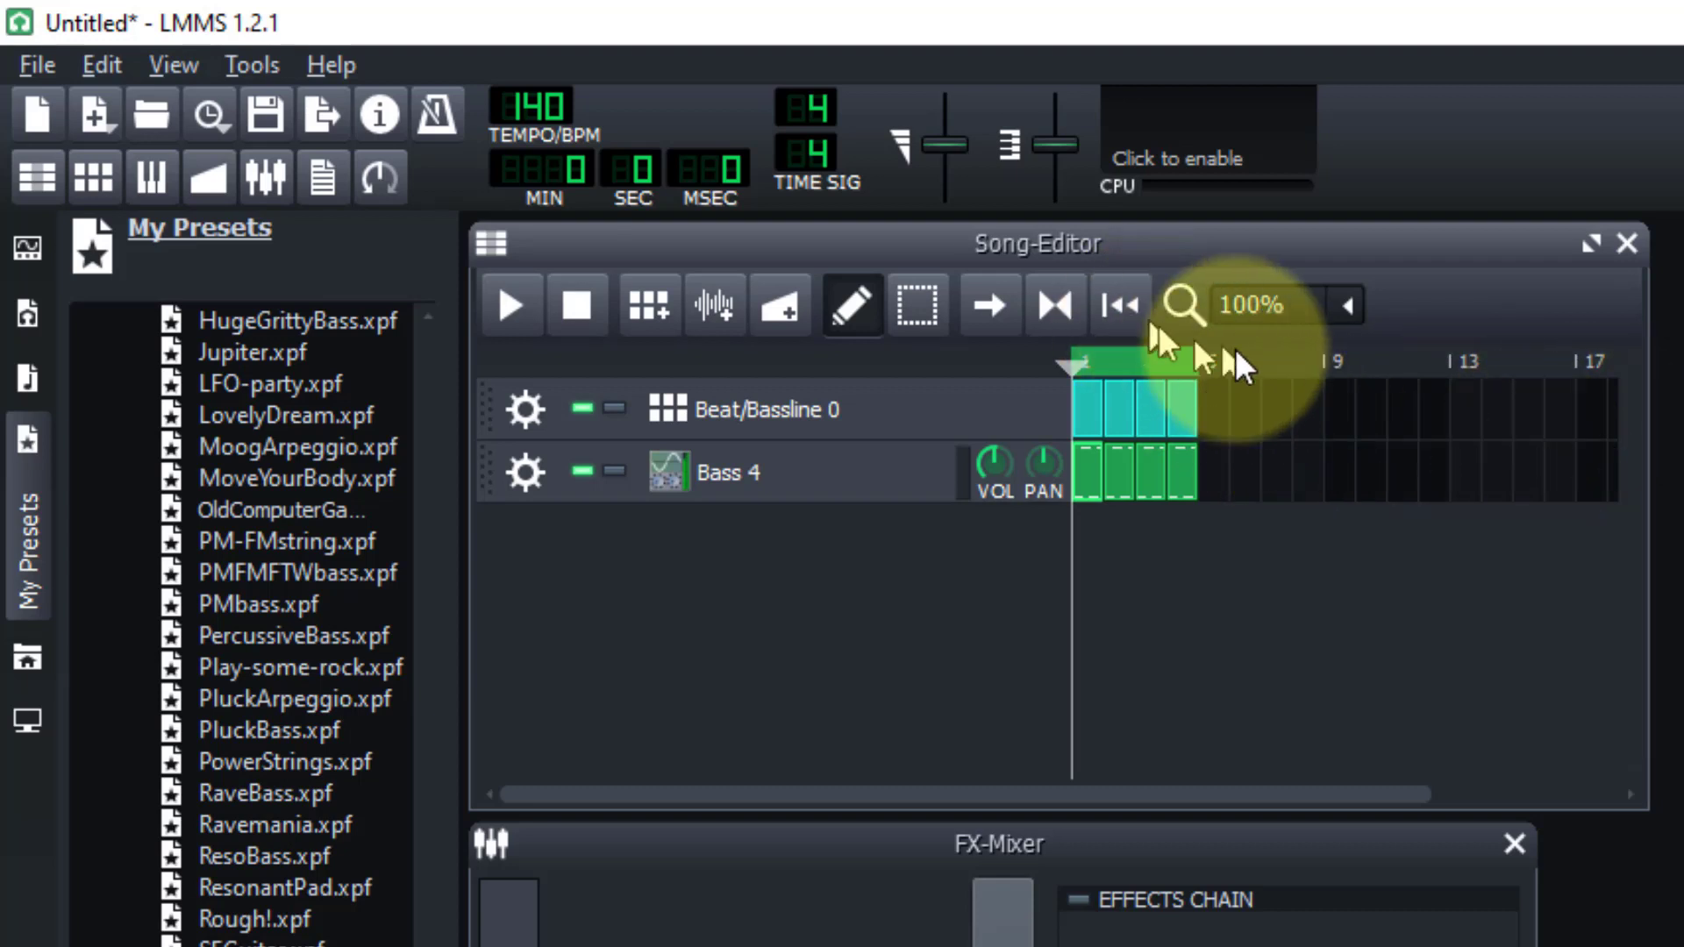
- Turn off the song's loop points, play back the song without looping and stop it
click(1044, 305)
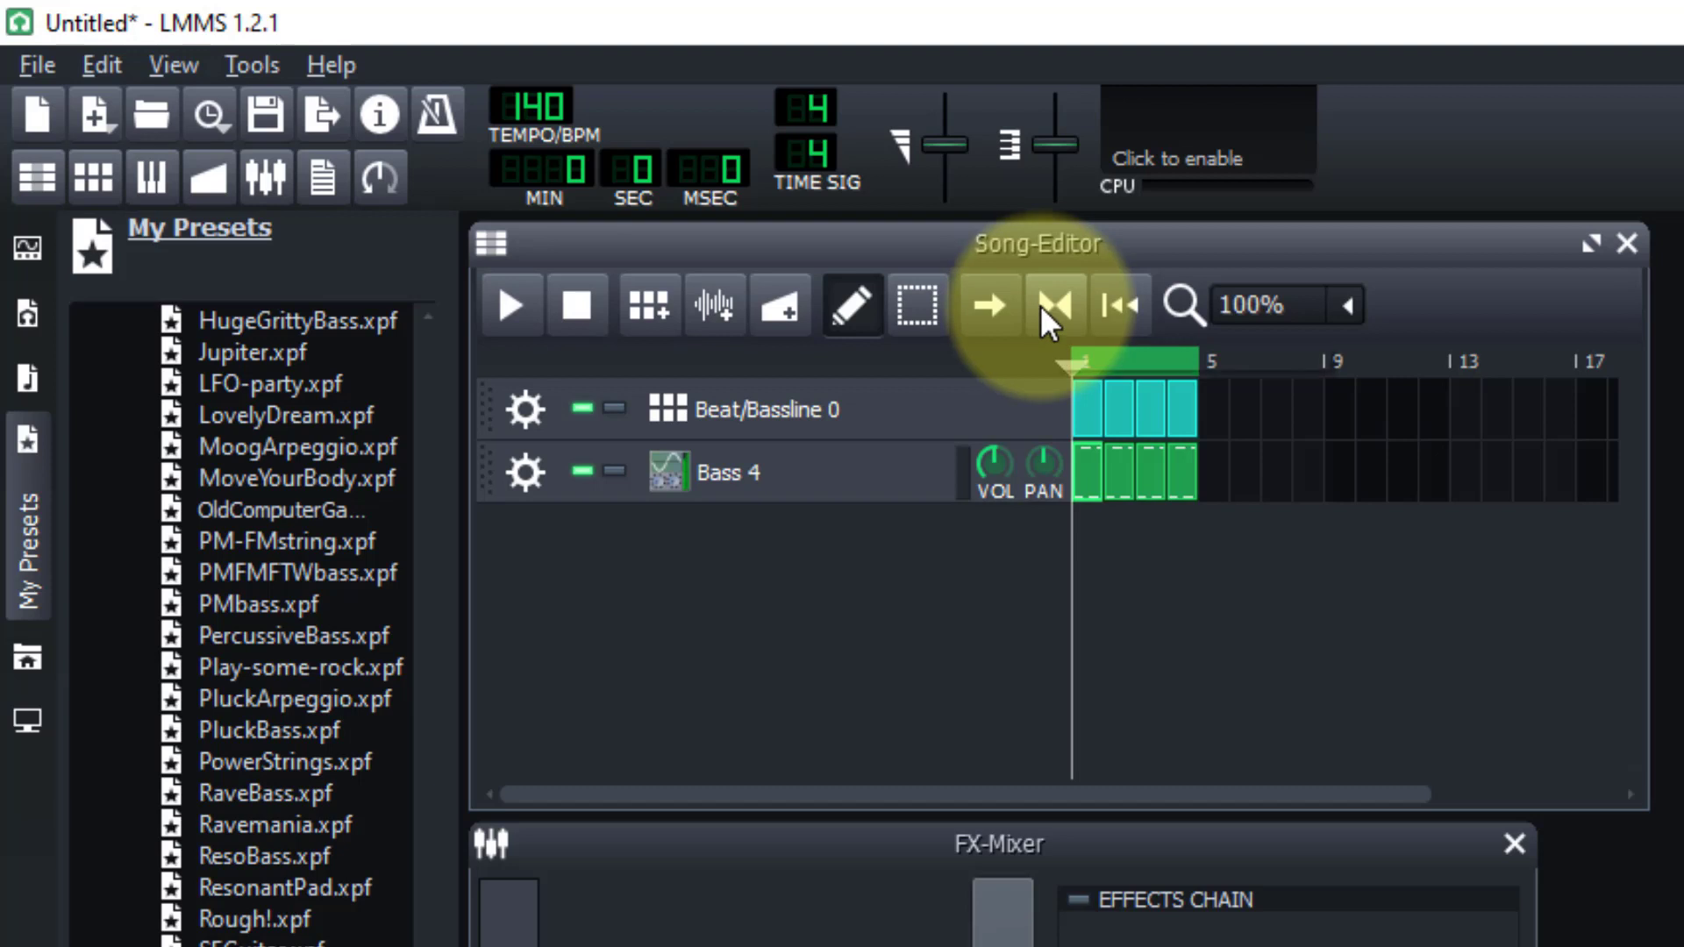
click(518, 307)
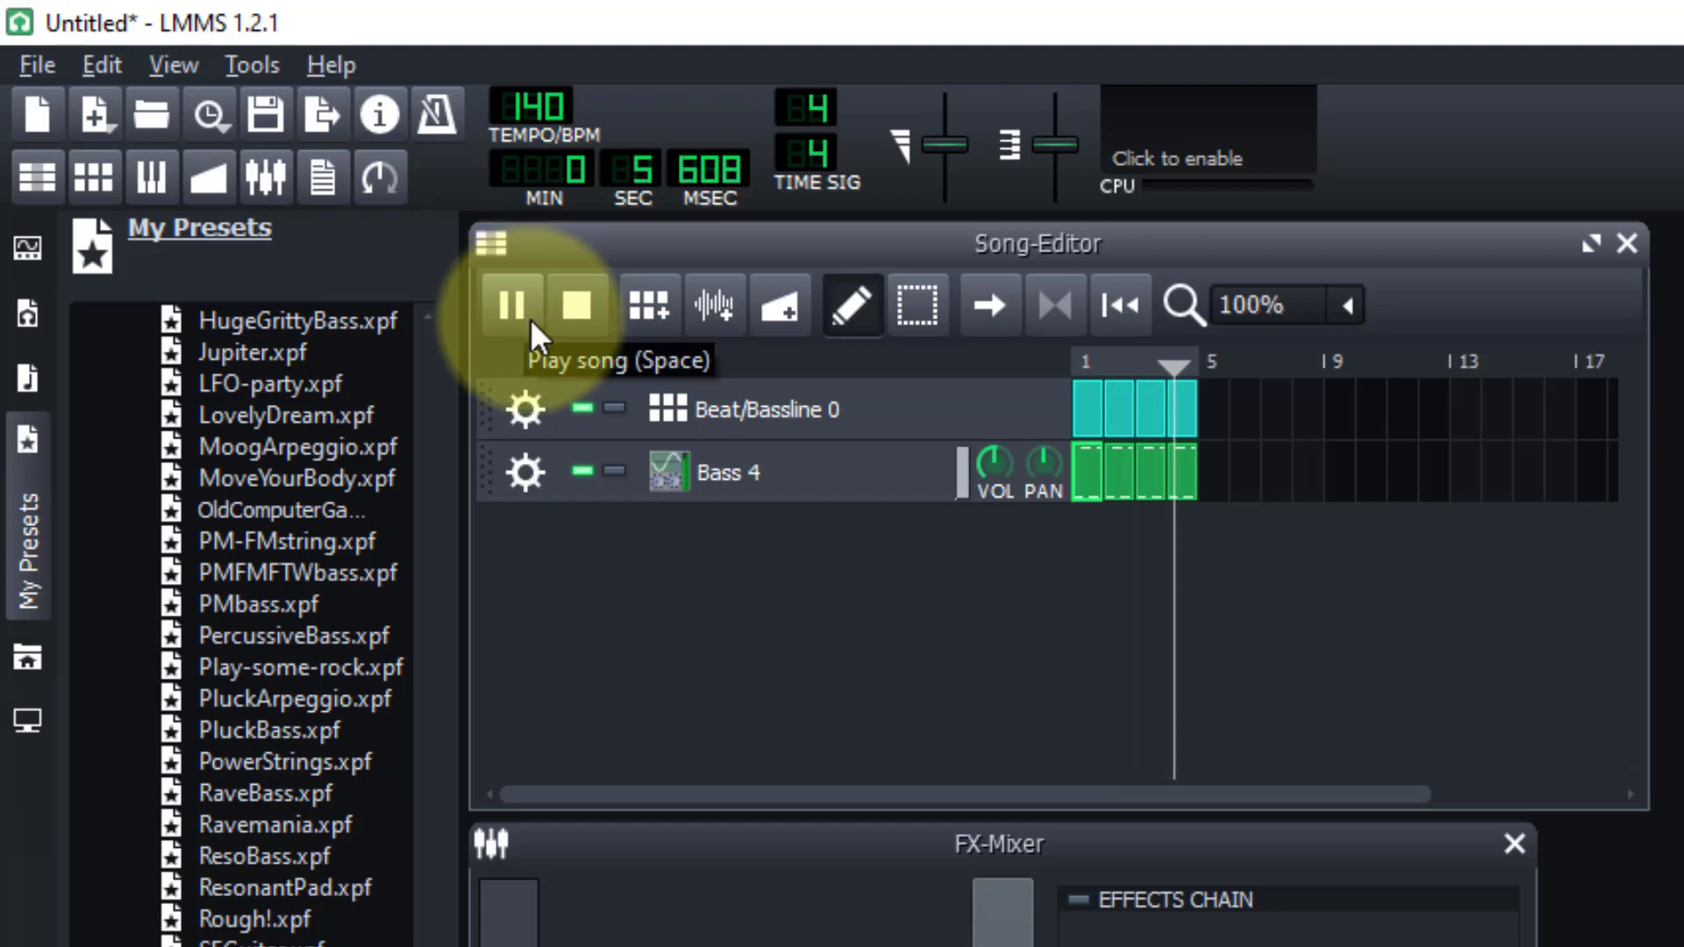
click(579, 305)
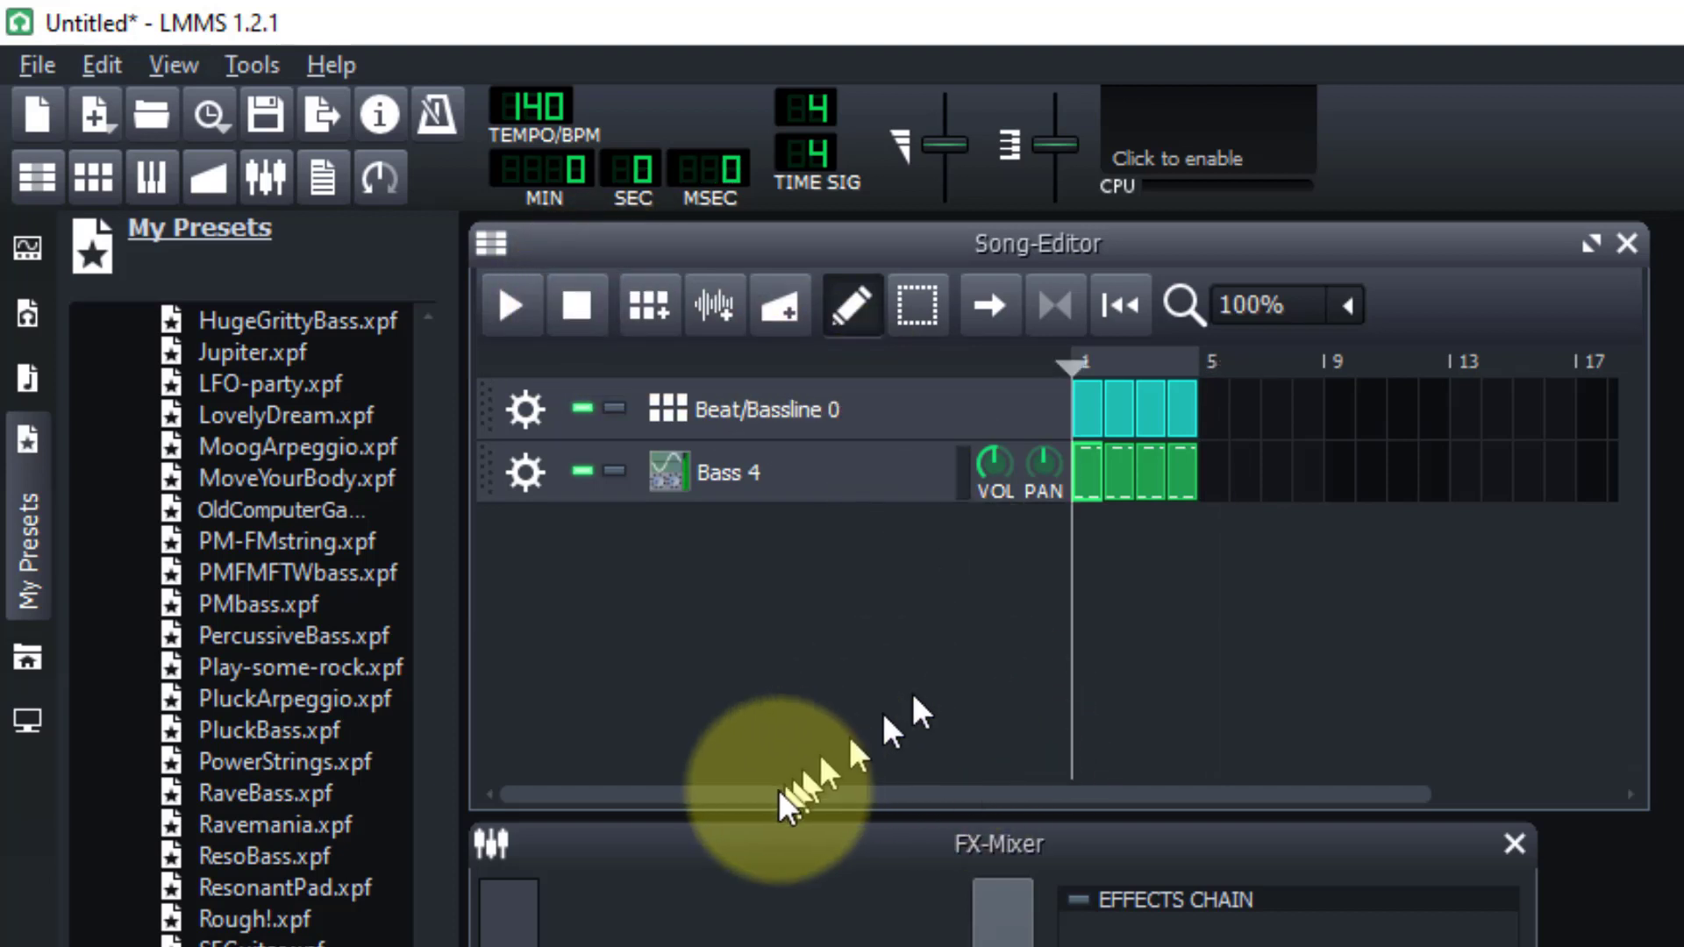
- Add the TripleOscillator preset BellArp.xpf as a new song track and open a new clip at its bar 1 for note editing
scroll(414, 614, up, 15)
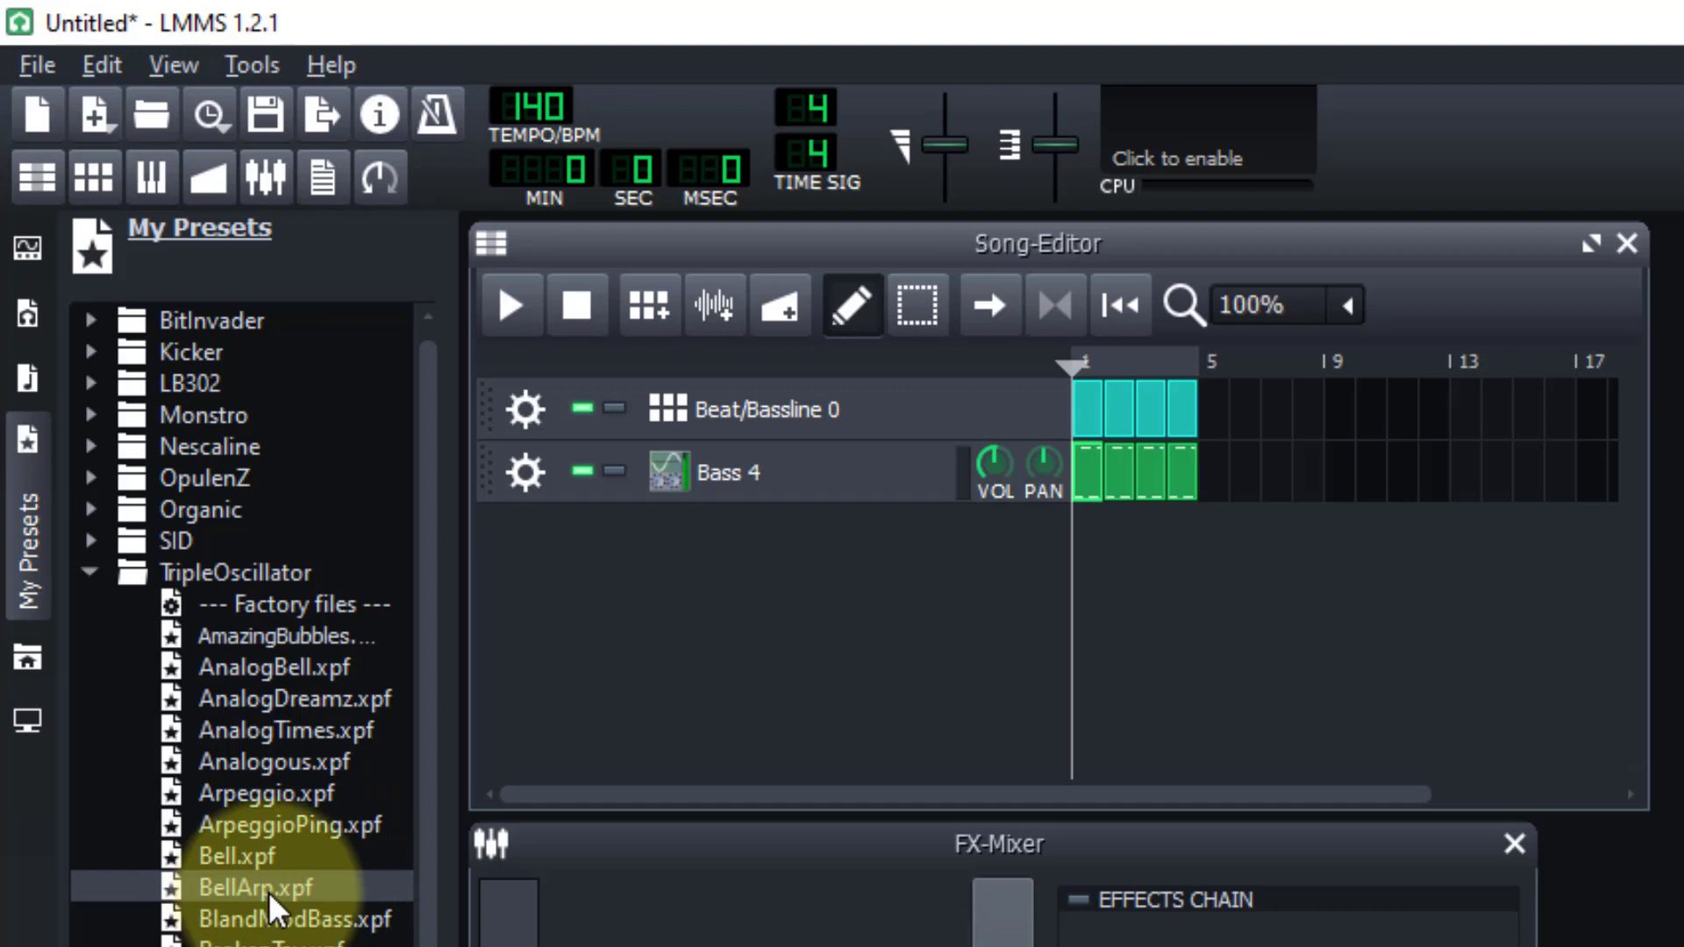
drag(268, 891, 844, 553)
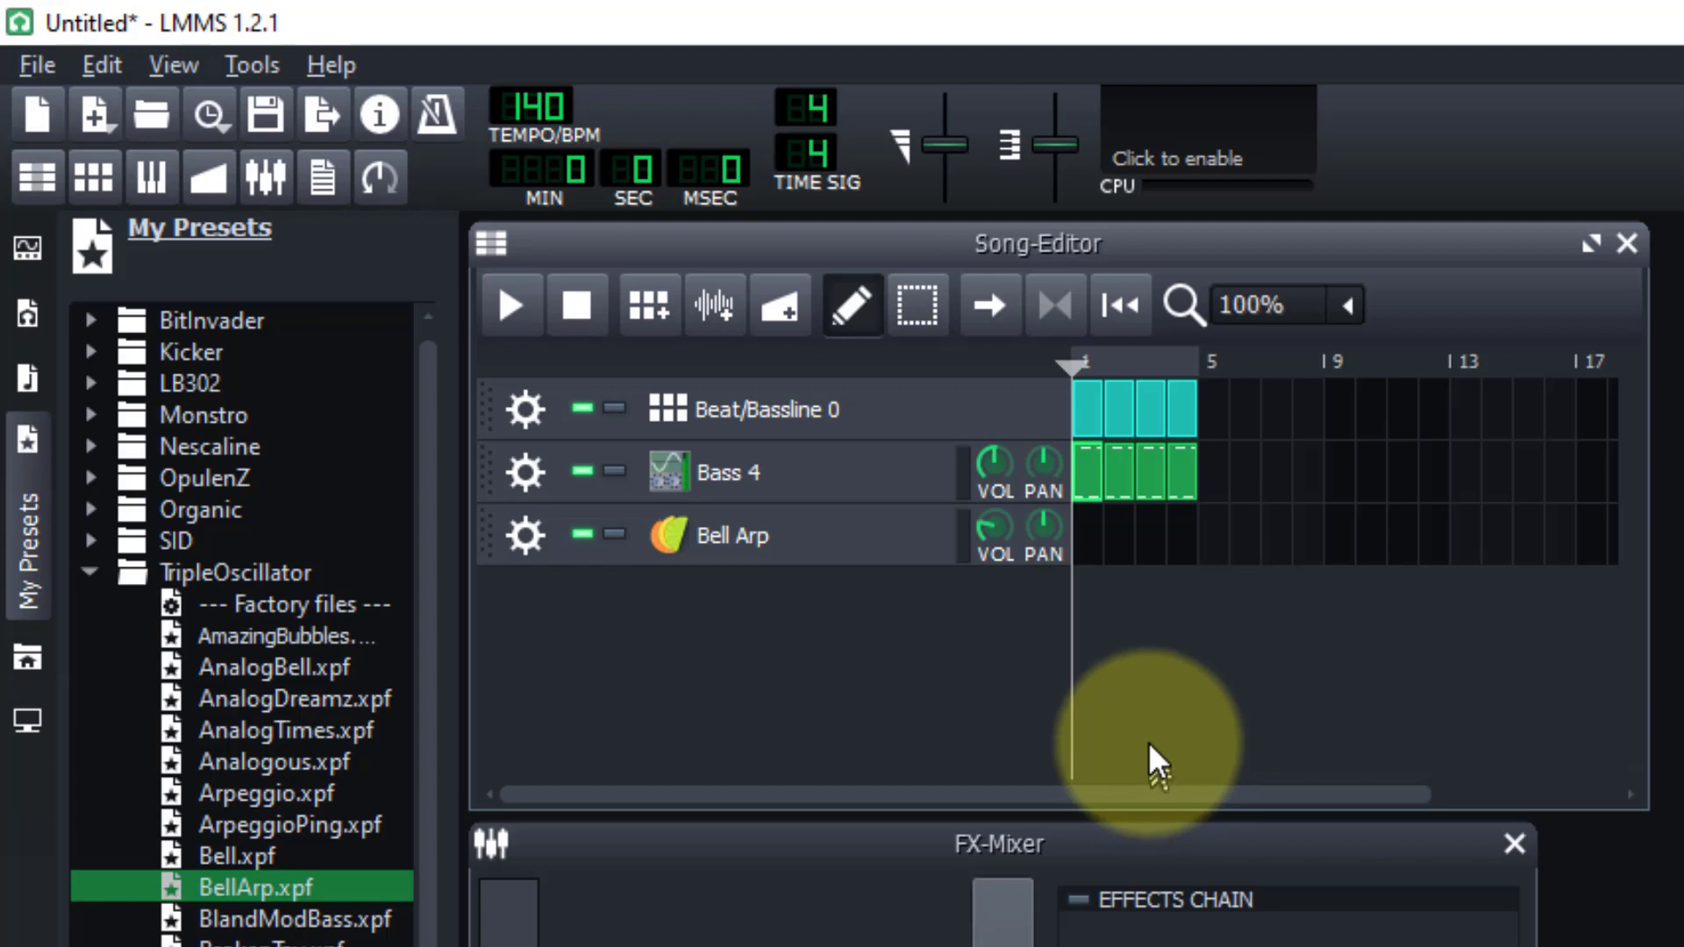
double_click(1087, 528)
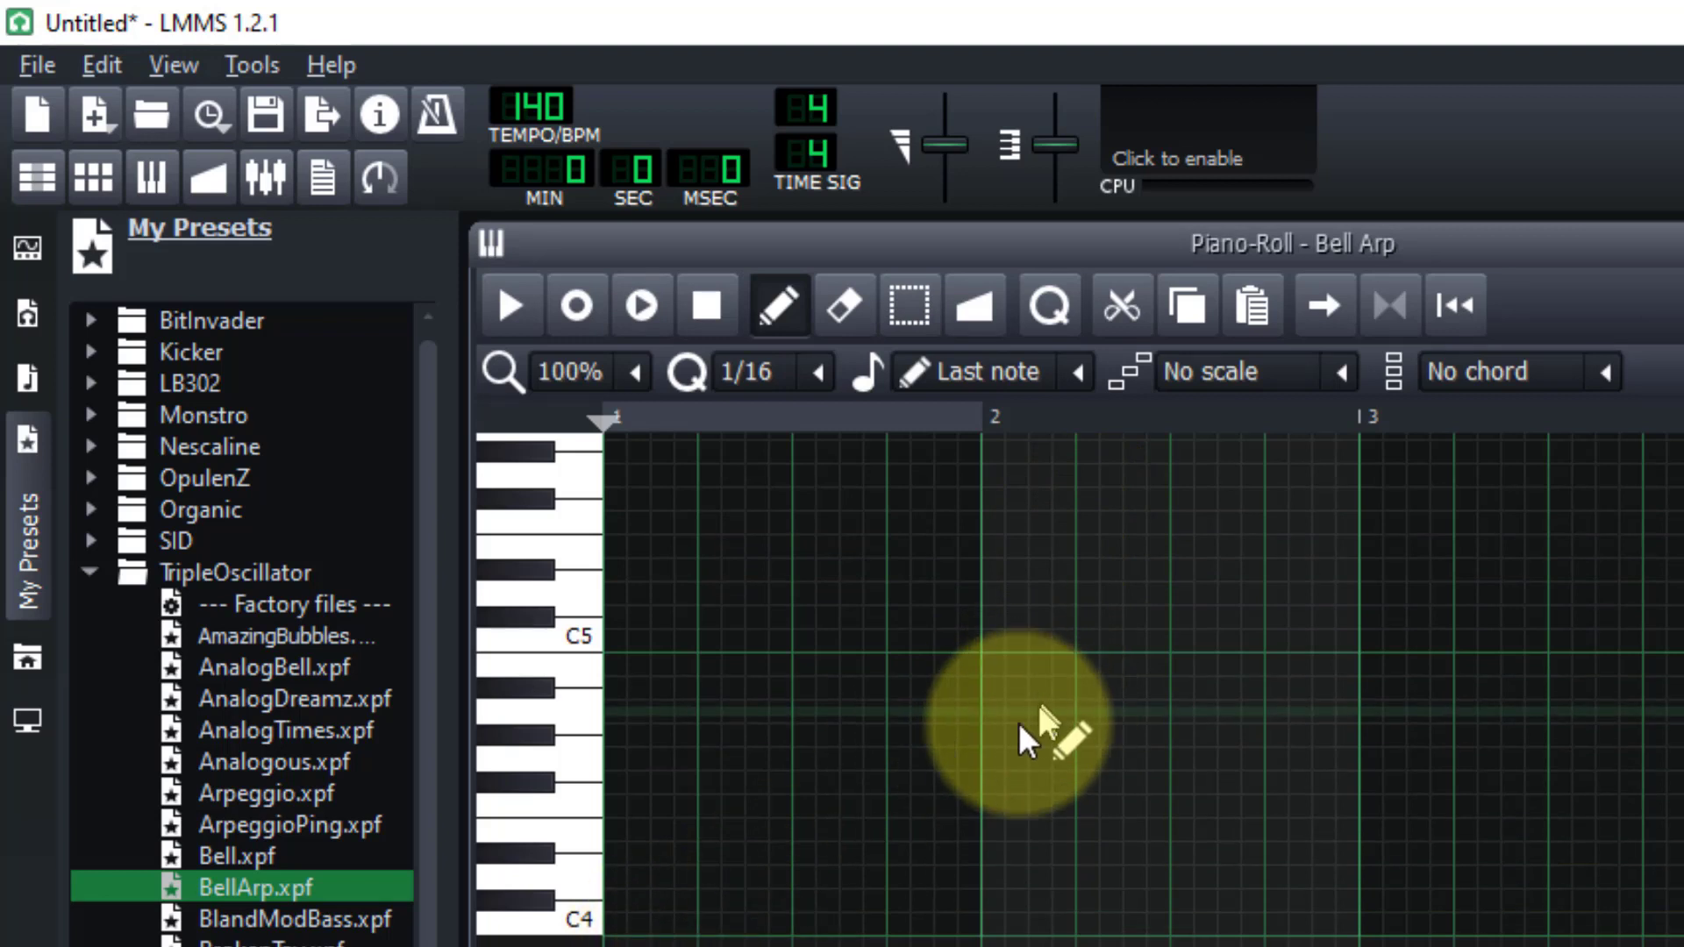
- Place a C4 note at the very start of the Bell Arp clip and lengthen it to one full bar
click(579, 925)
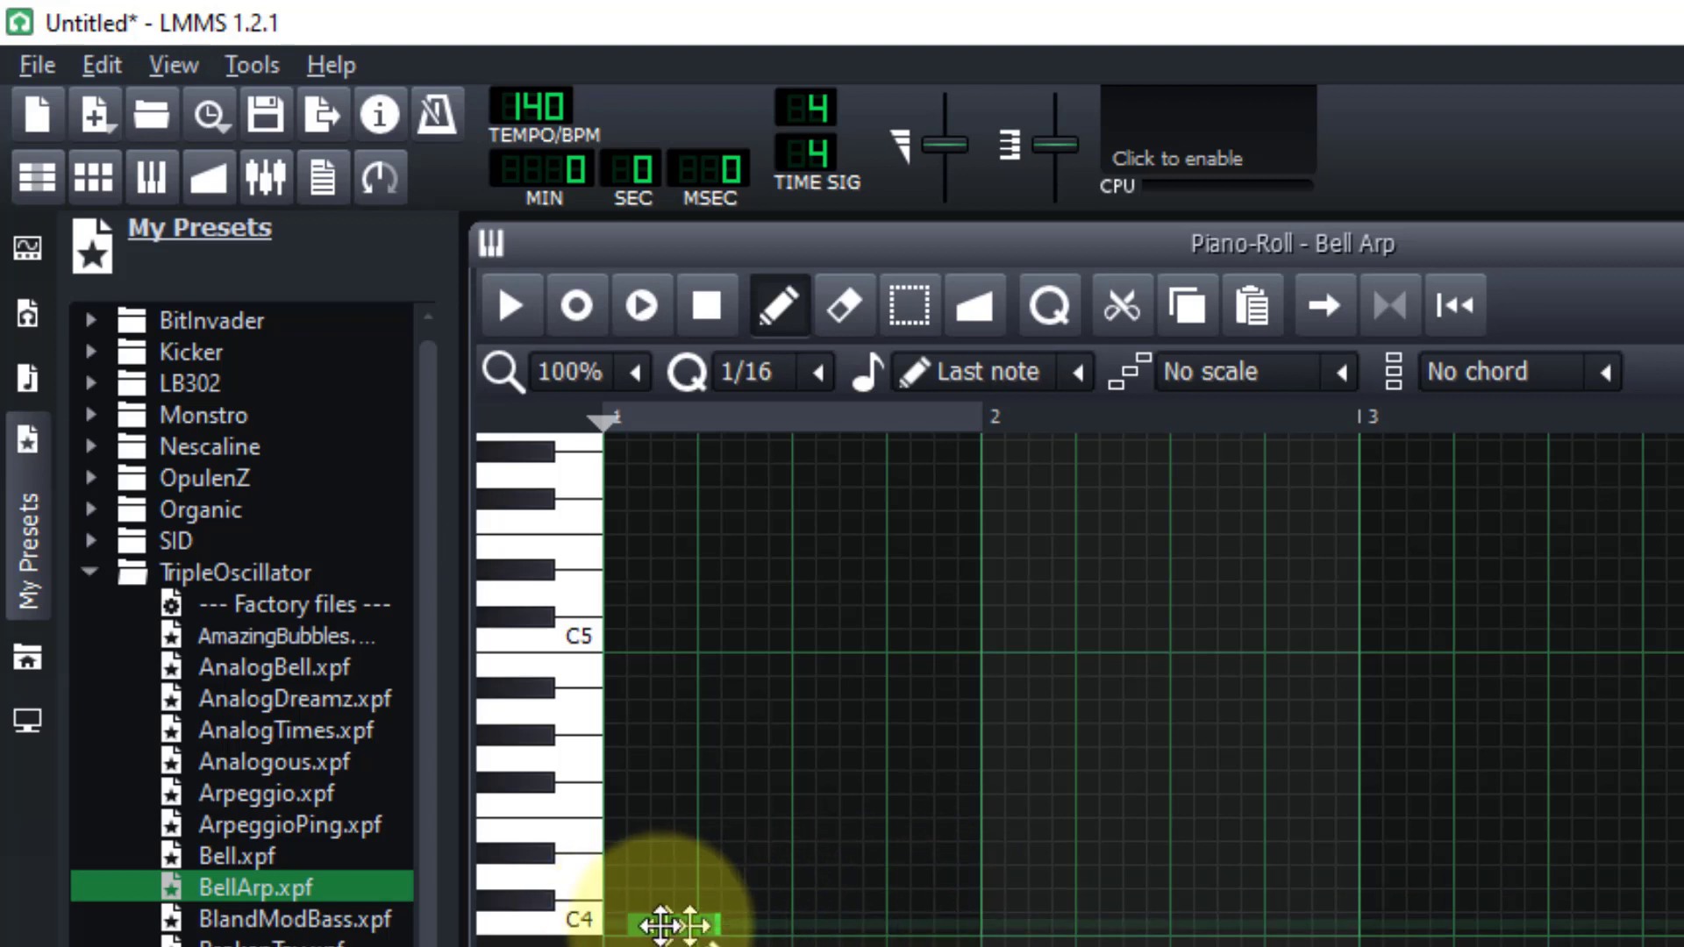
drag(656, 925, 626, 925)
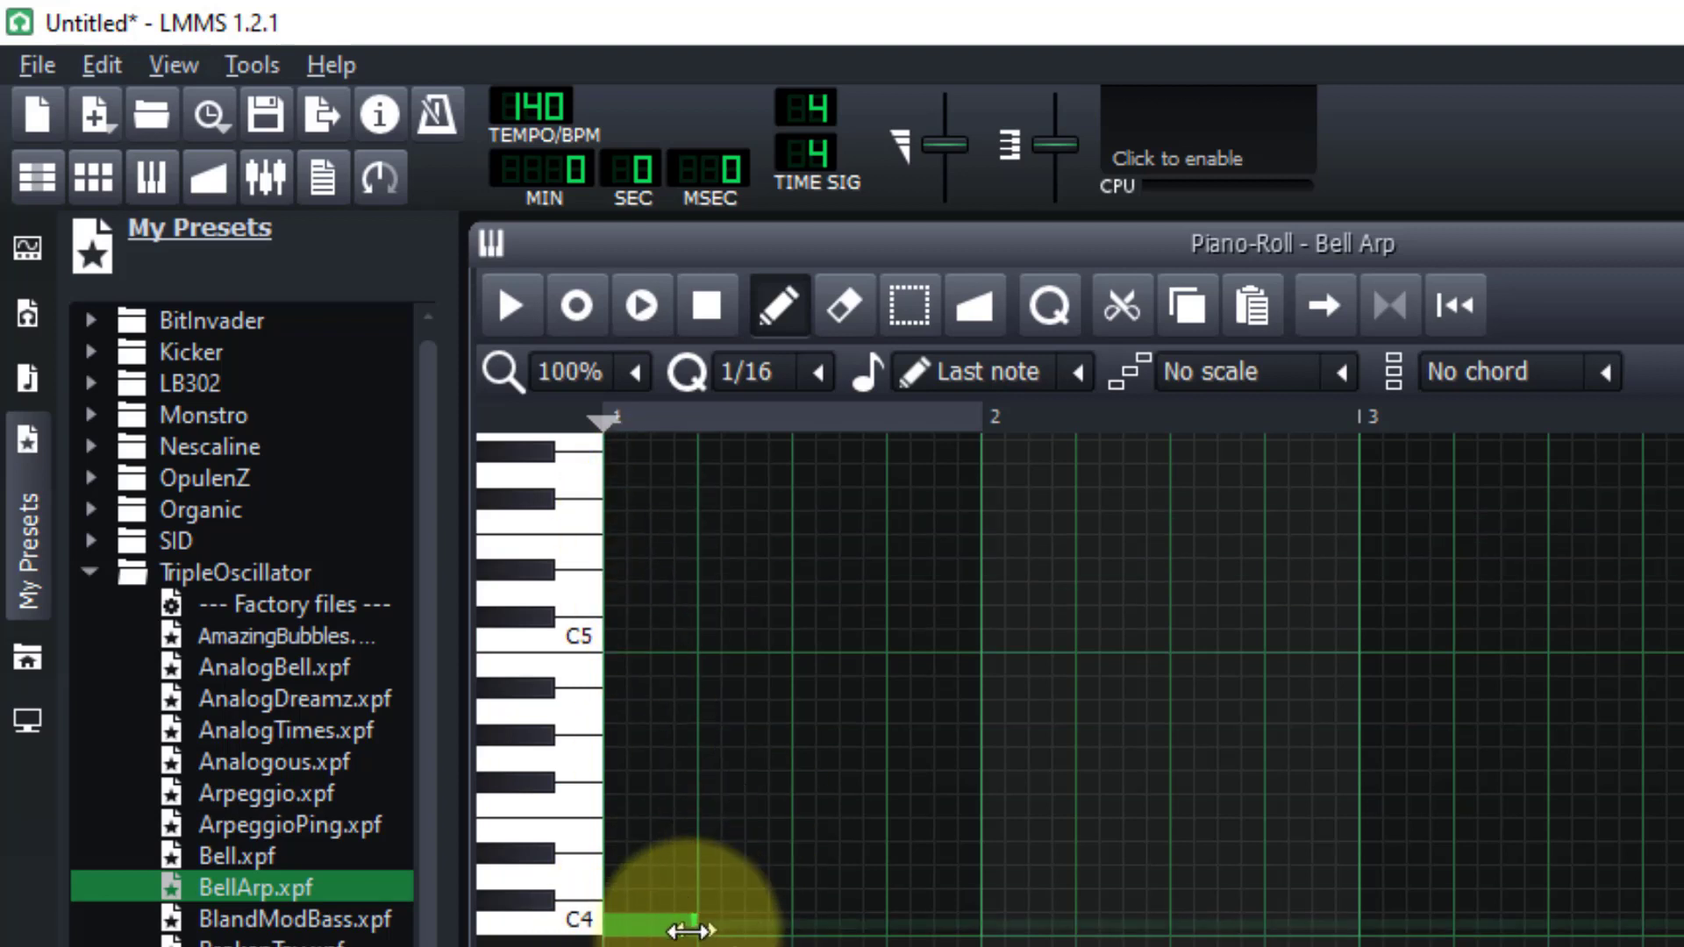
drag(687, 920, 975, 936)
- Play back the Bell Arp pattern, stretch the C4 note into bar 3 during playback, and stop
click(532, 300)
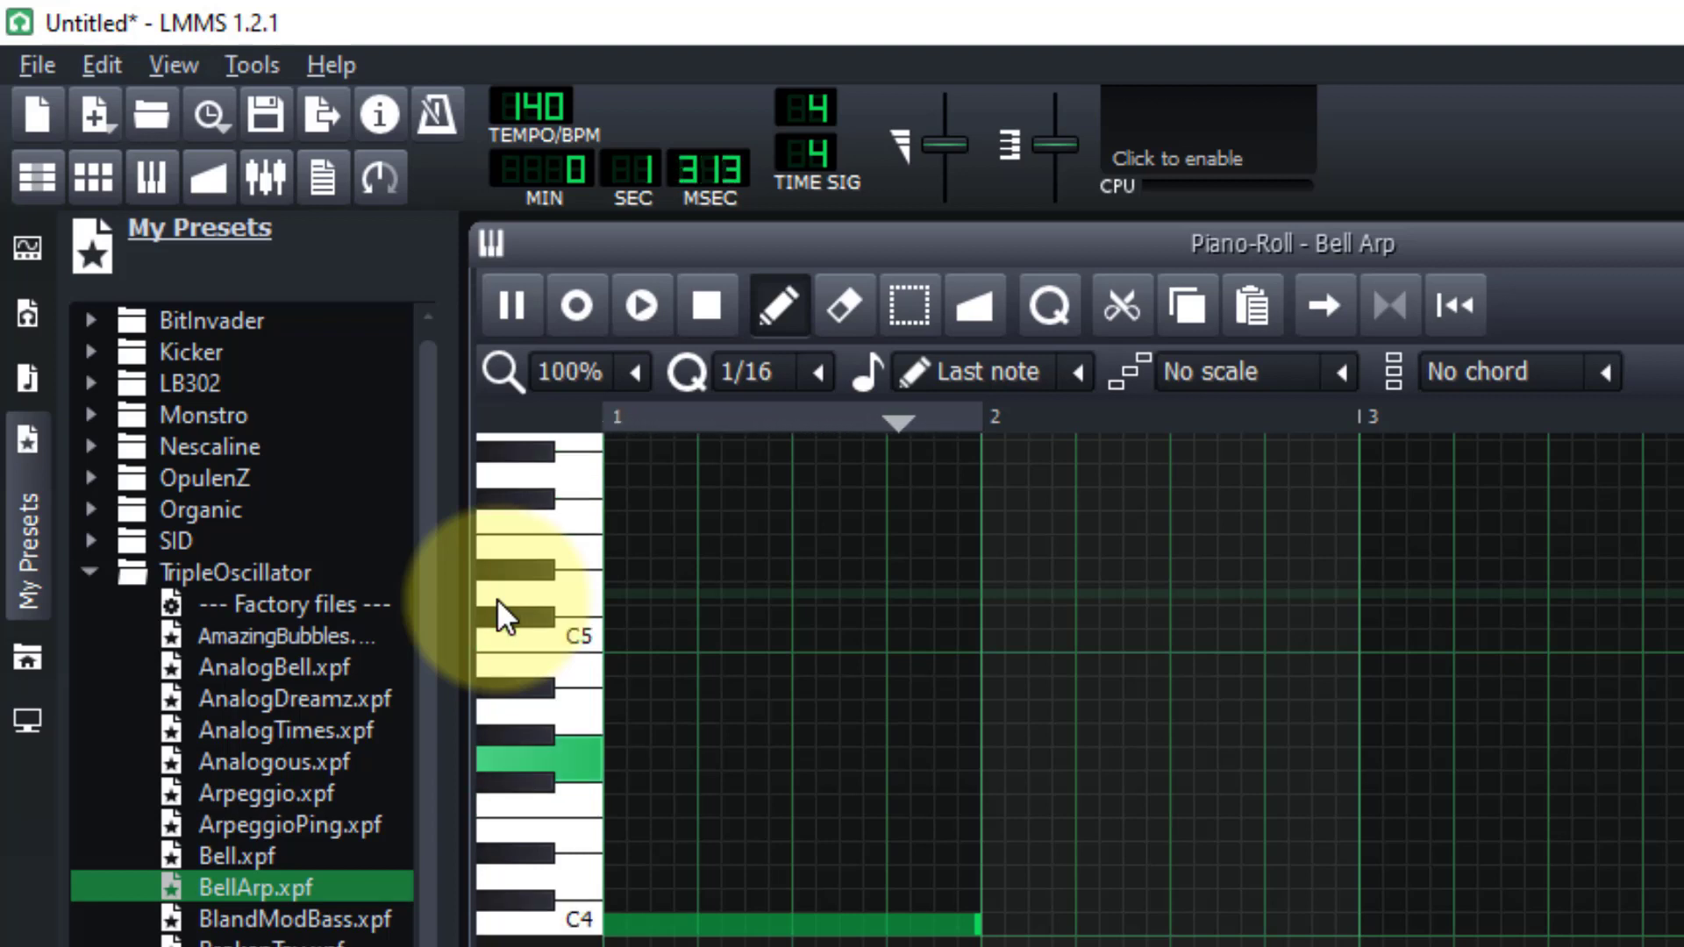
drag(1087, 912, 1680, 912)
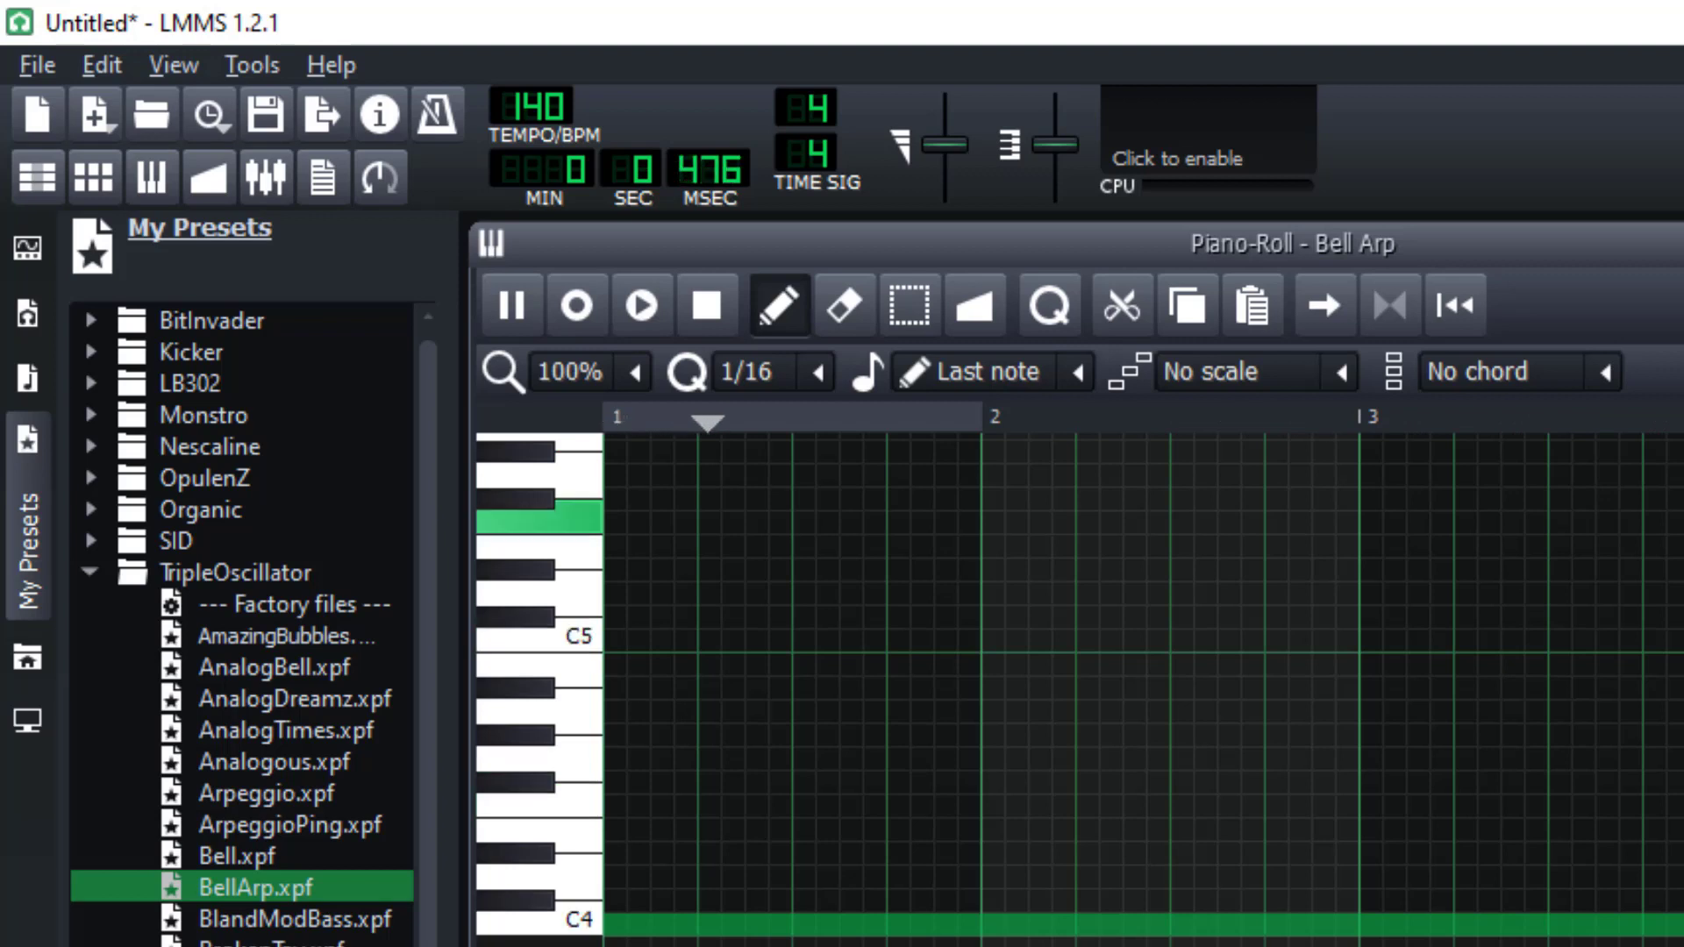
click(718, 310)
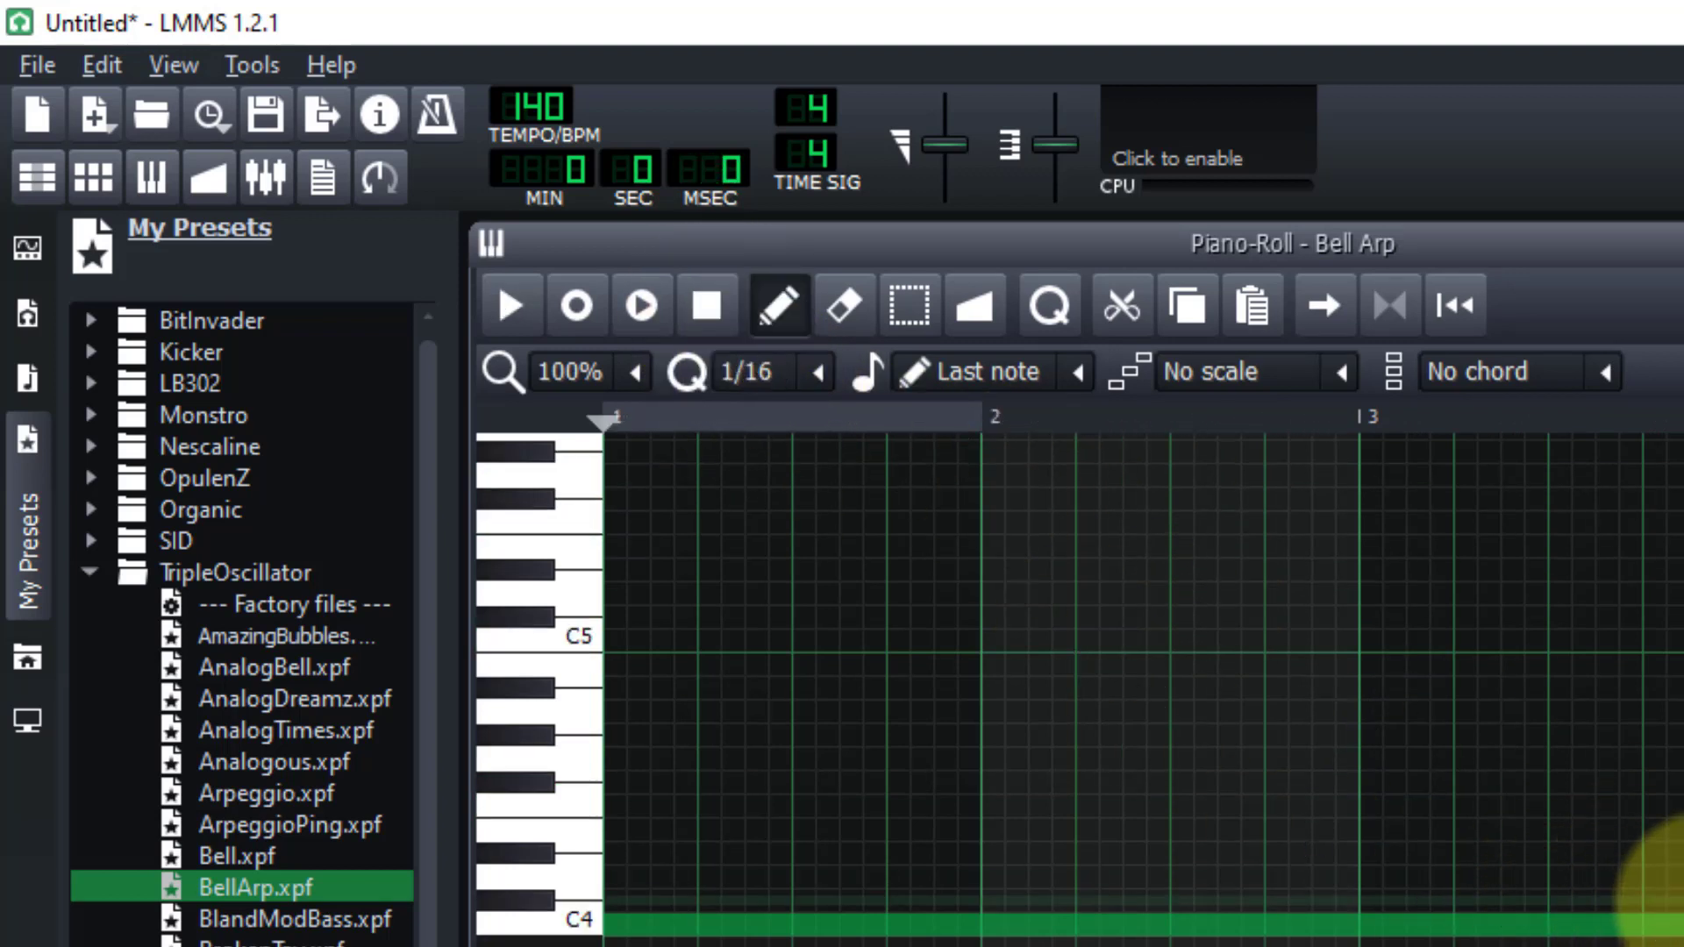
- Shorten the C4 note to two bars, play back the Bell Arp pattern and stop it
drag(1670, 927, 1357, 929)
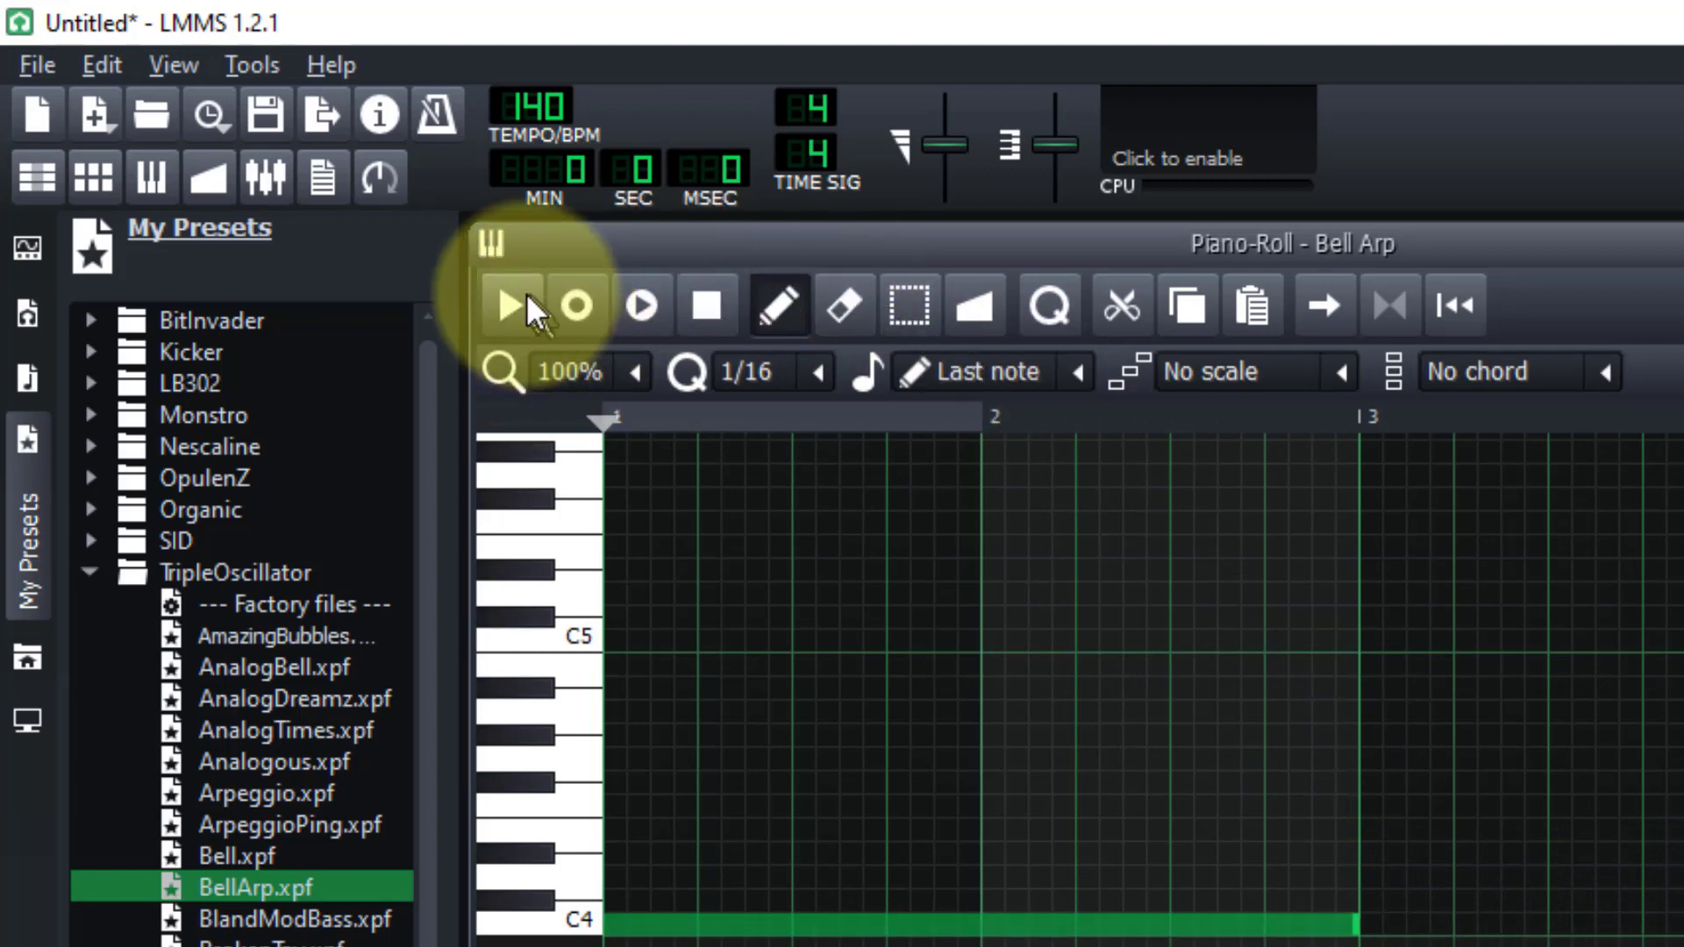
click(517, 298)
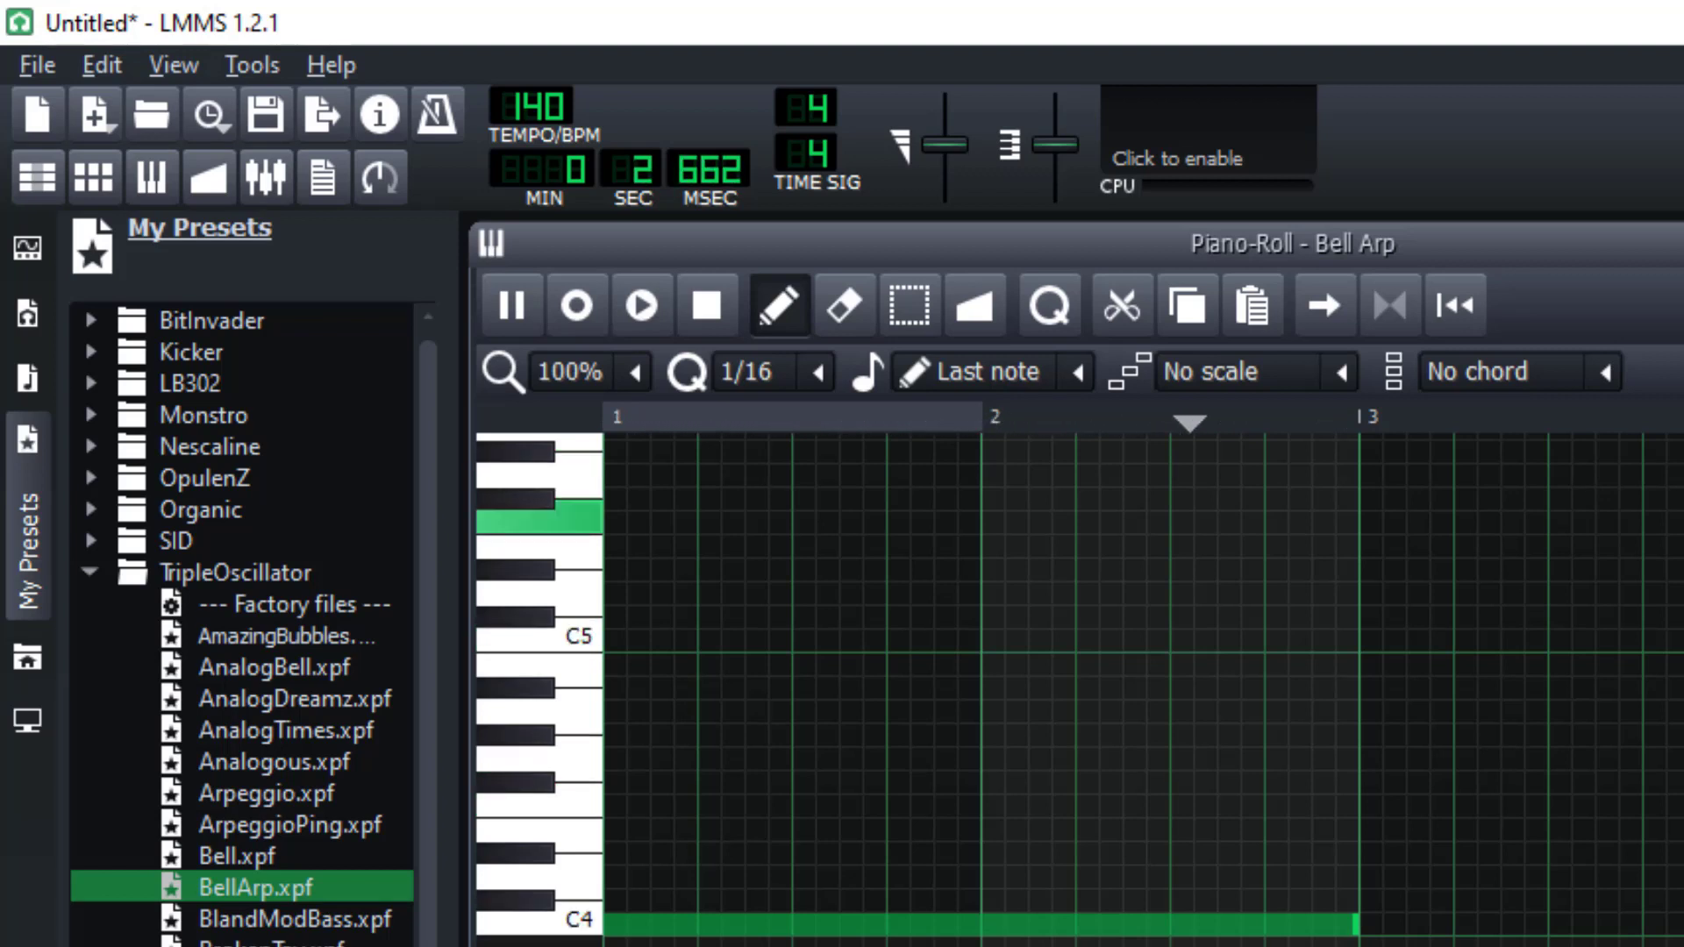
click(718, 296)
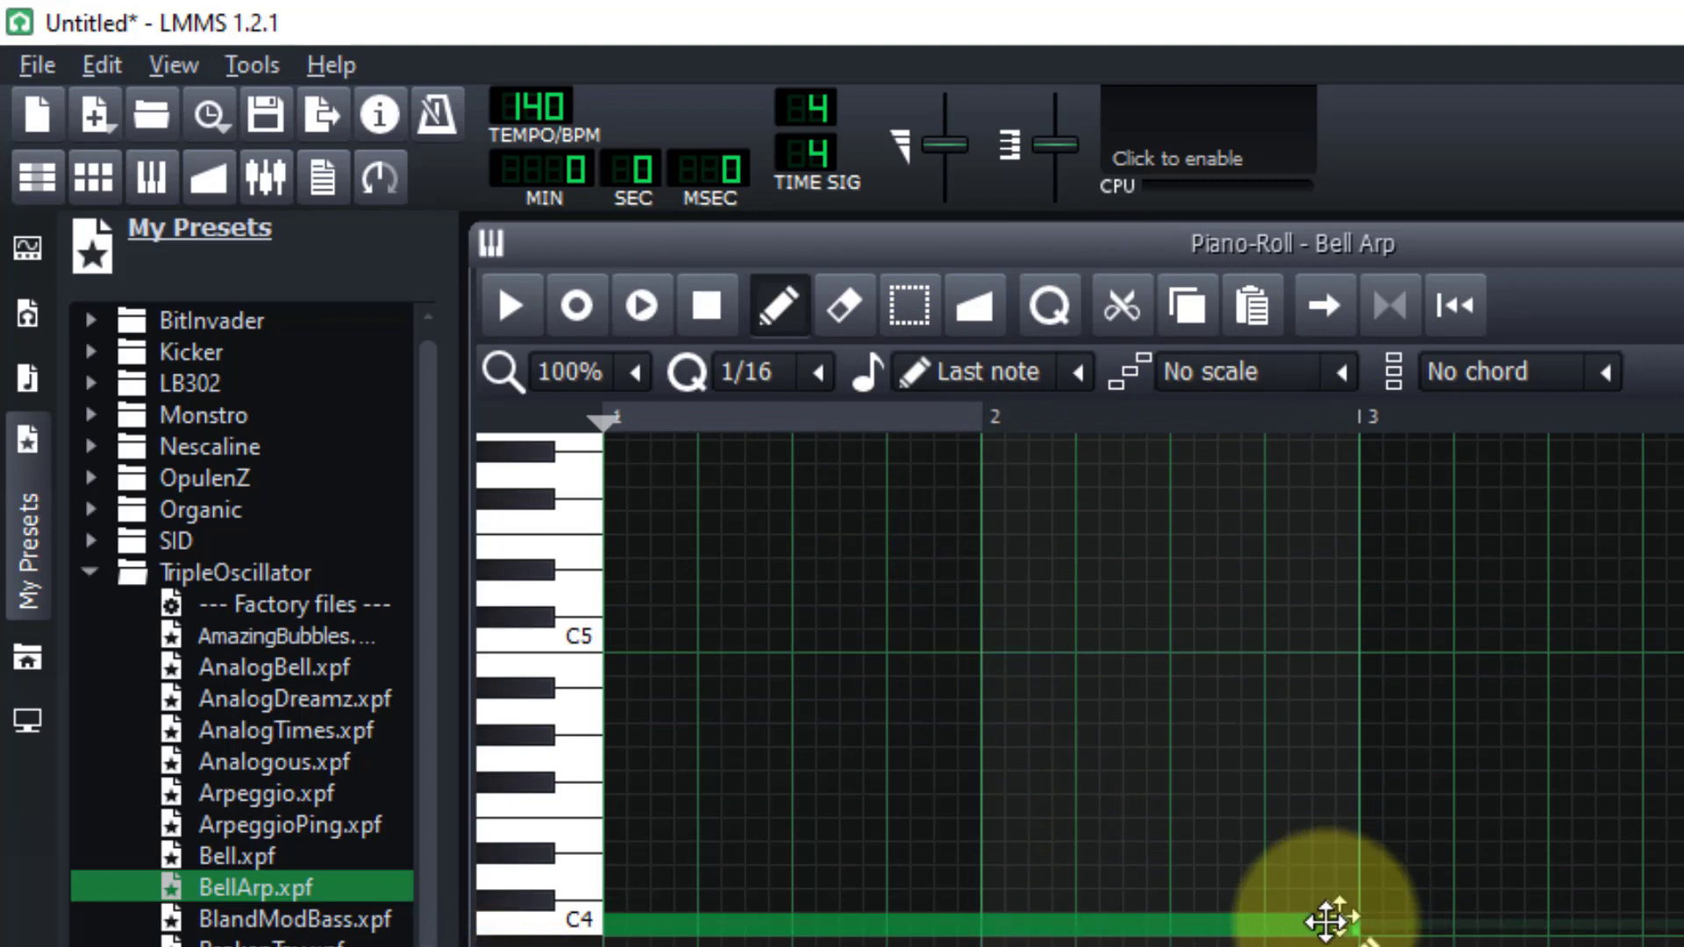
- Lengthen the C4 note to run through bar 3, play back the pattern, stop it and close the piano roll
drag(1357, 922, 1670, 910)
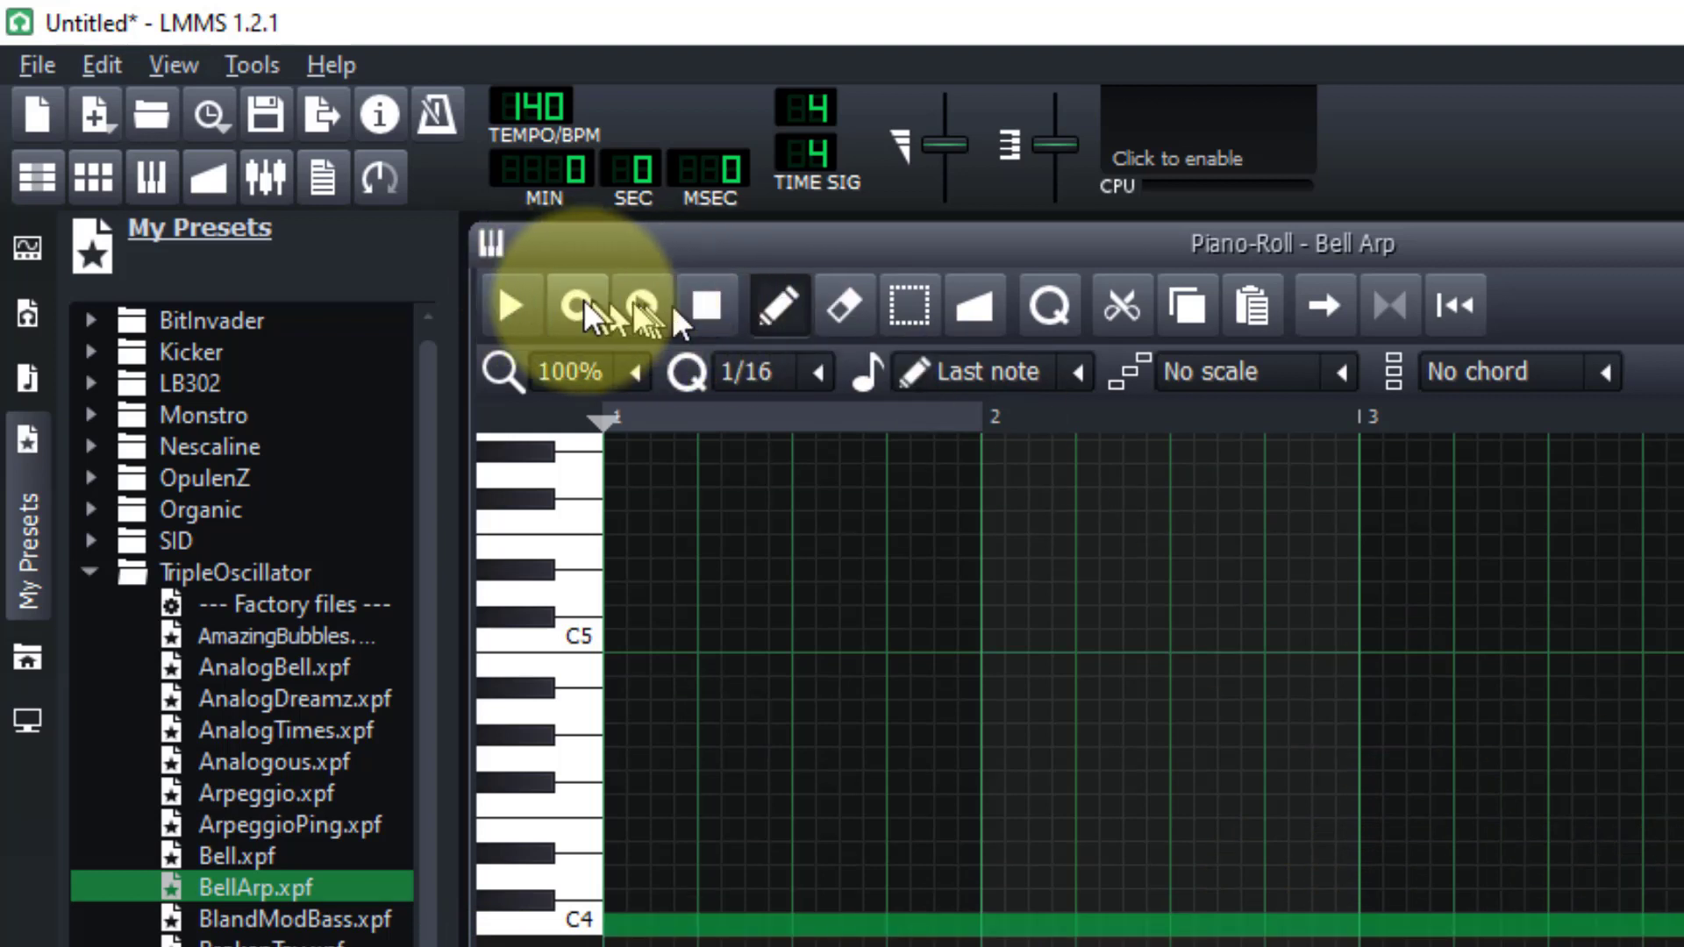
click(516, 304)
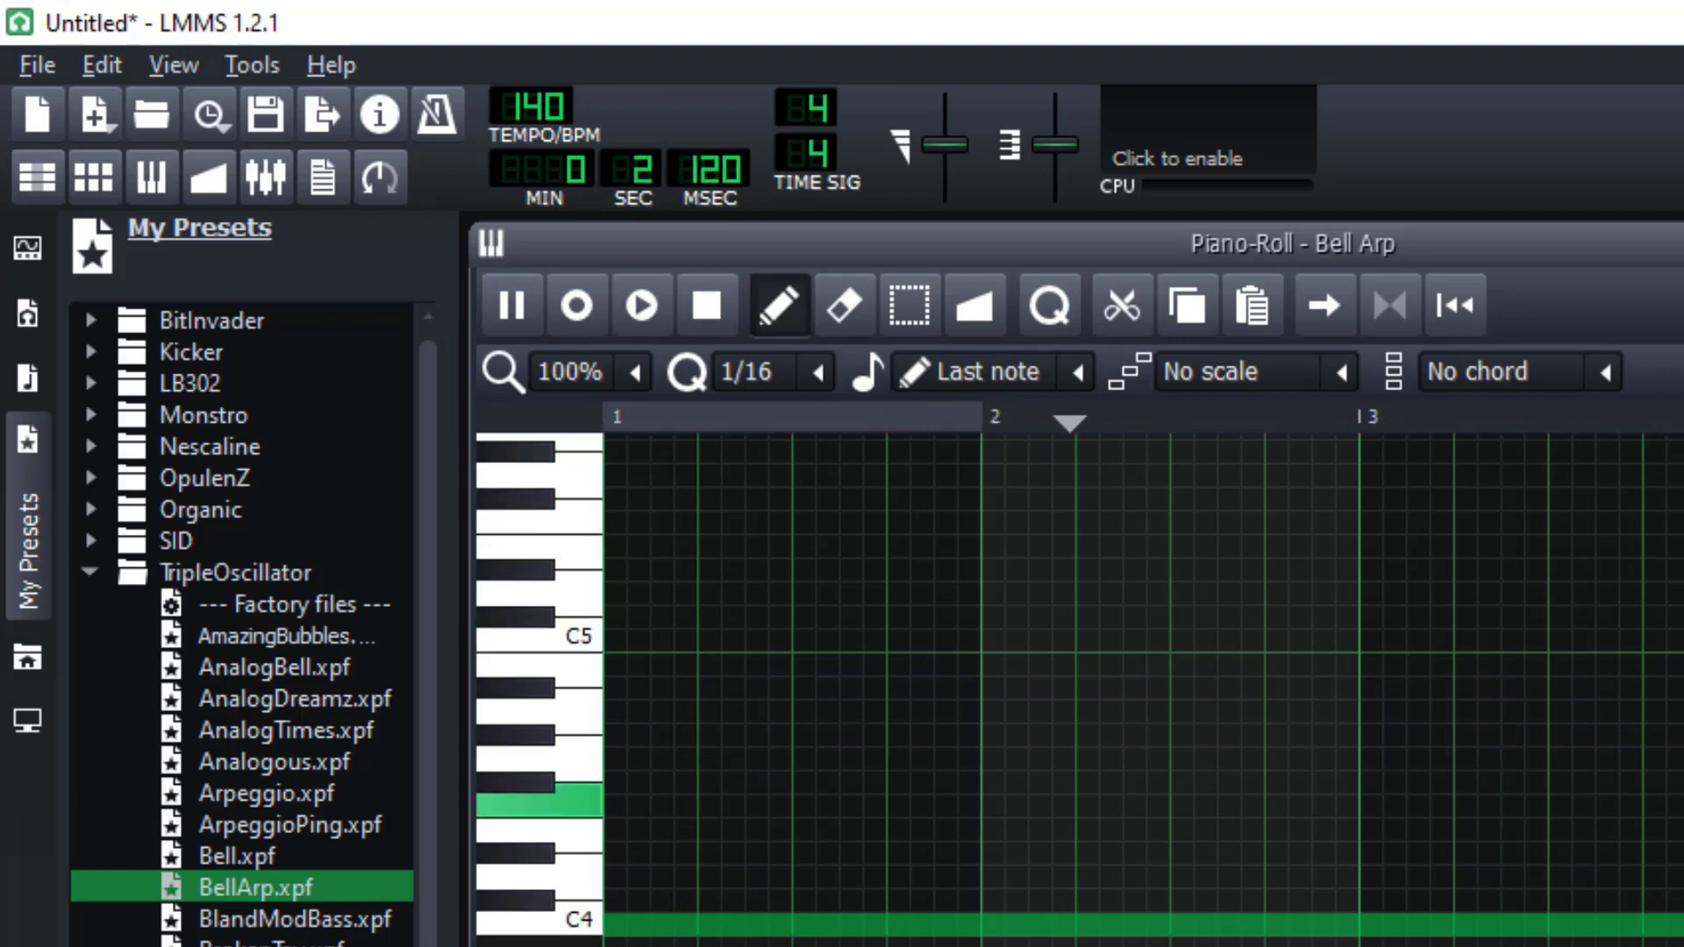
click(709, 298)
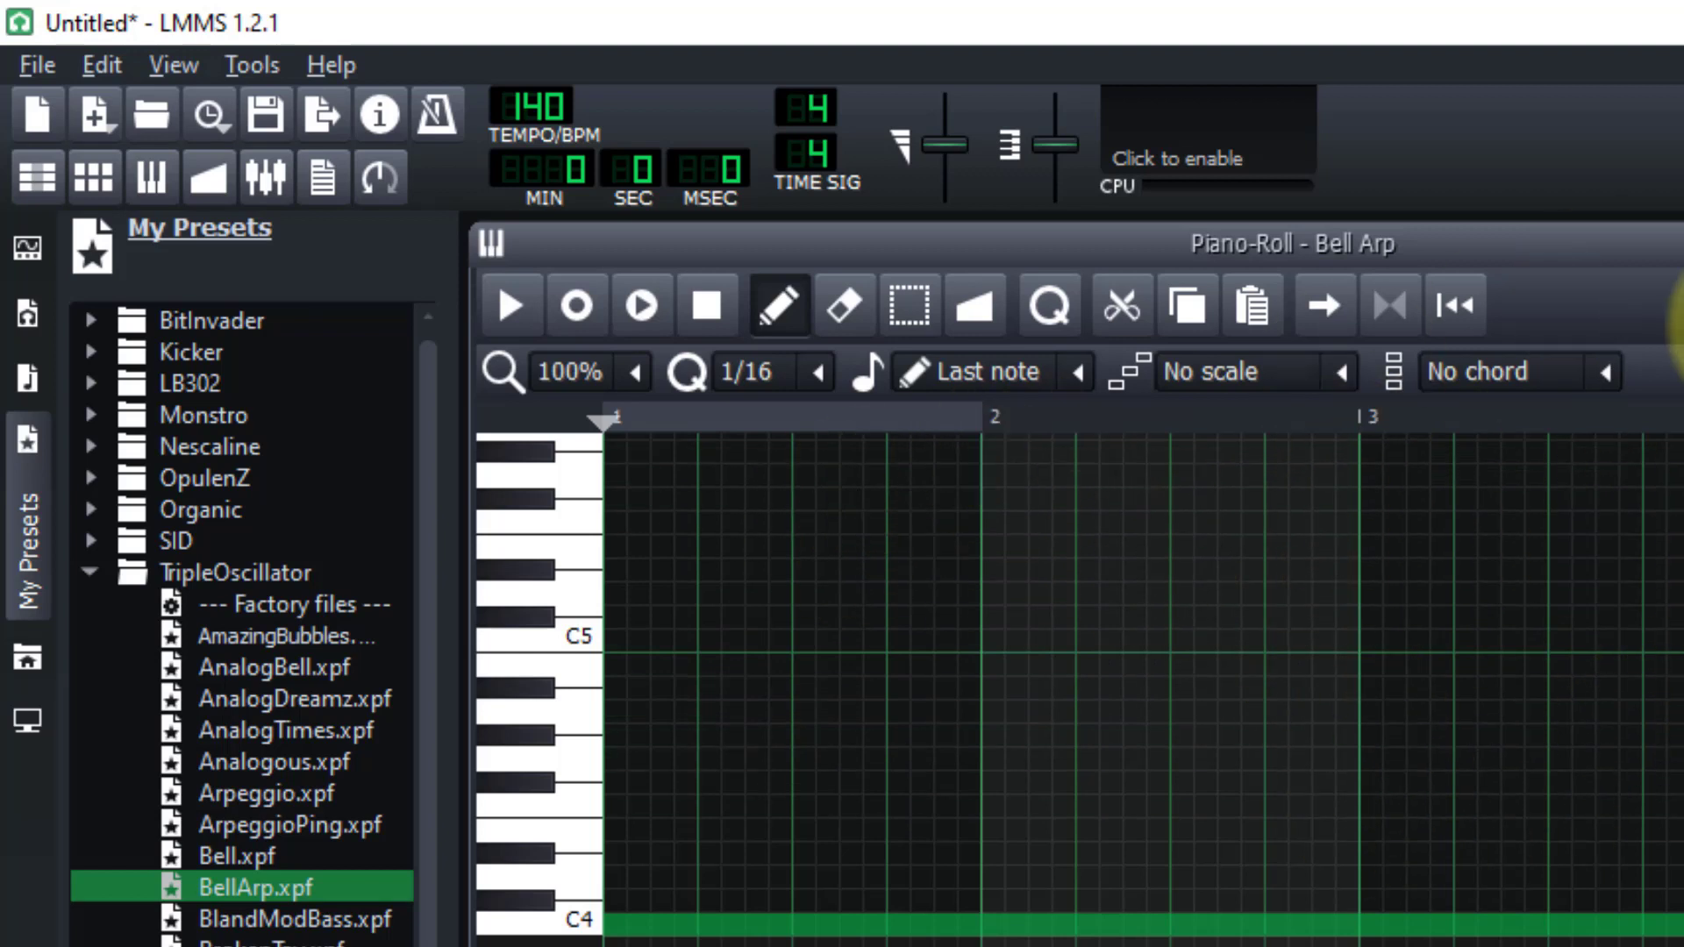
key(F7)
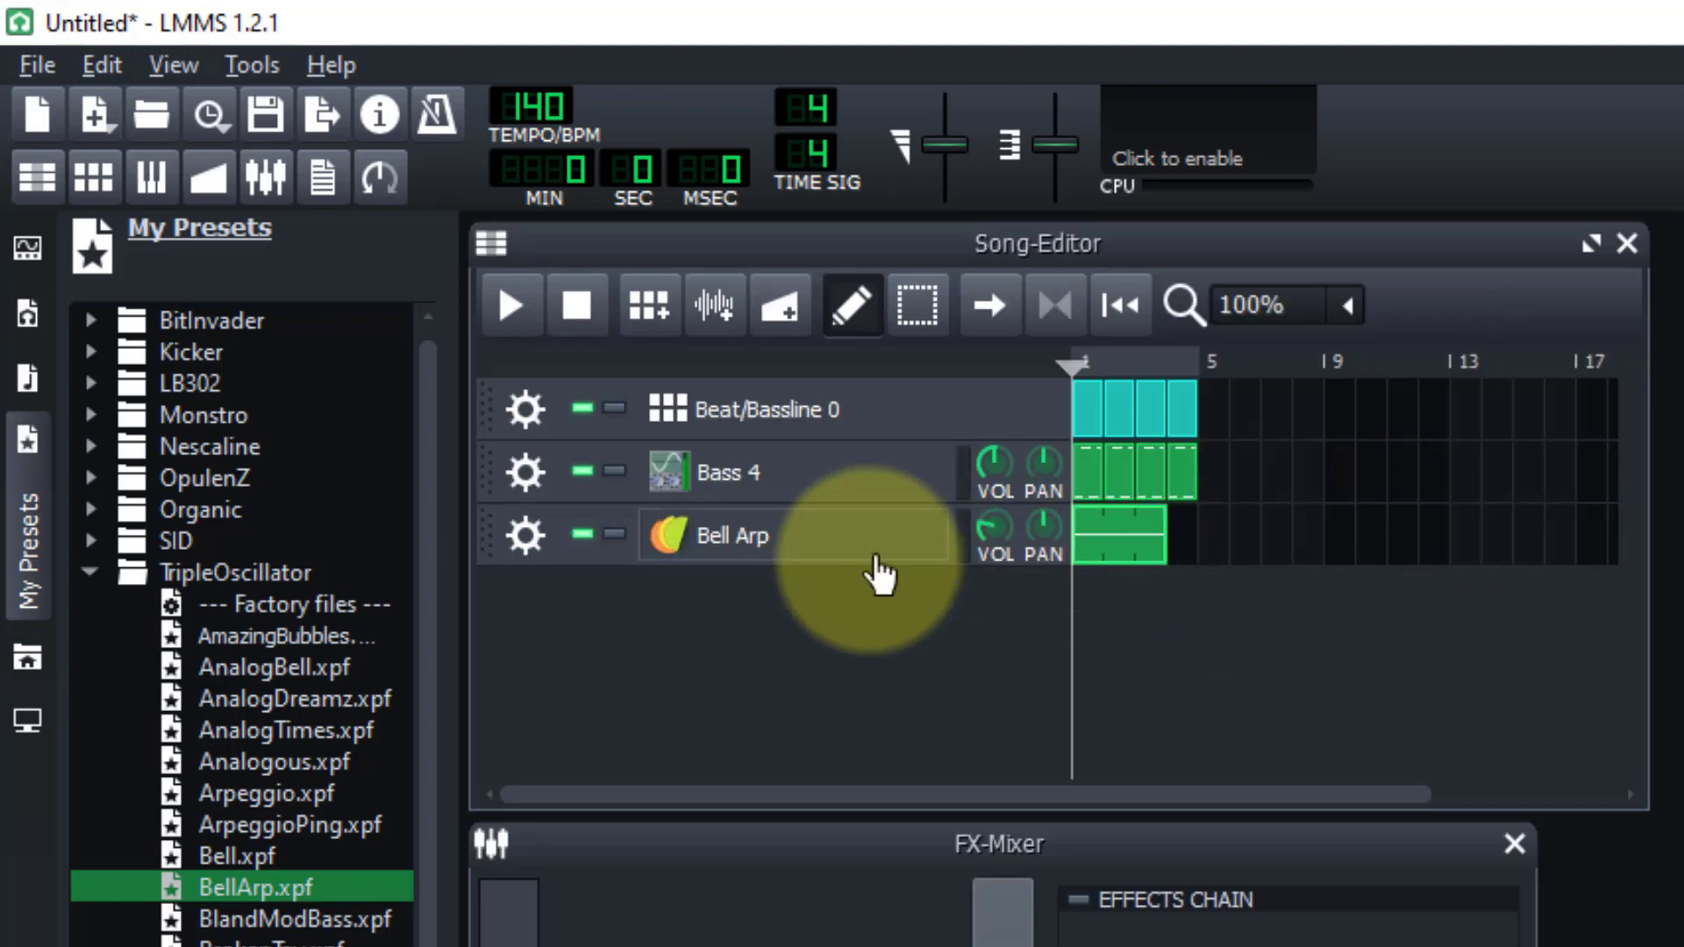
- Paste copies of the Bell Arp clip at bars 4 and 7, and extend the last Beat/Bassline 0 clip through bar 9
right_click(1159, 545)
click(1258, 719)
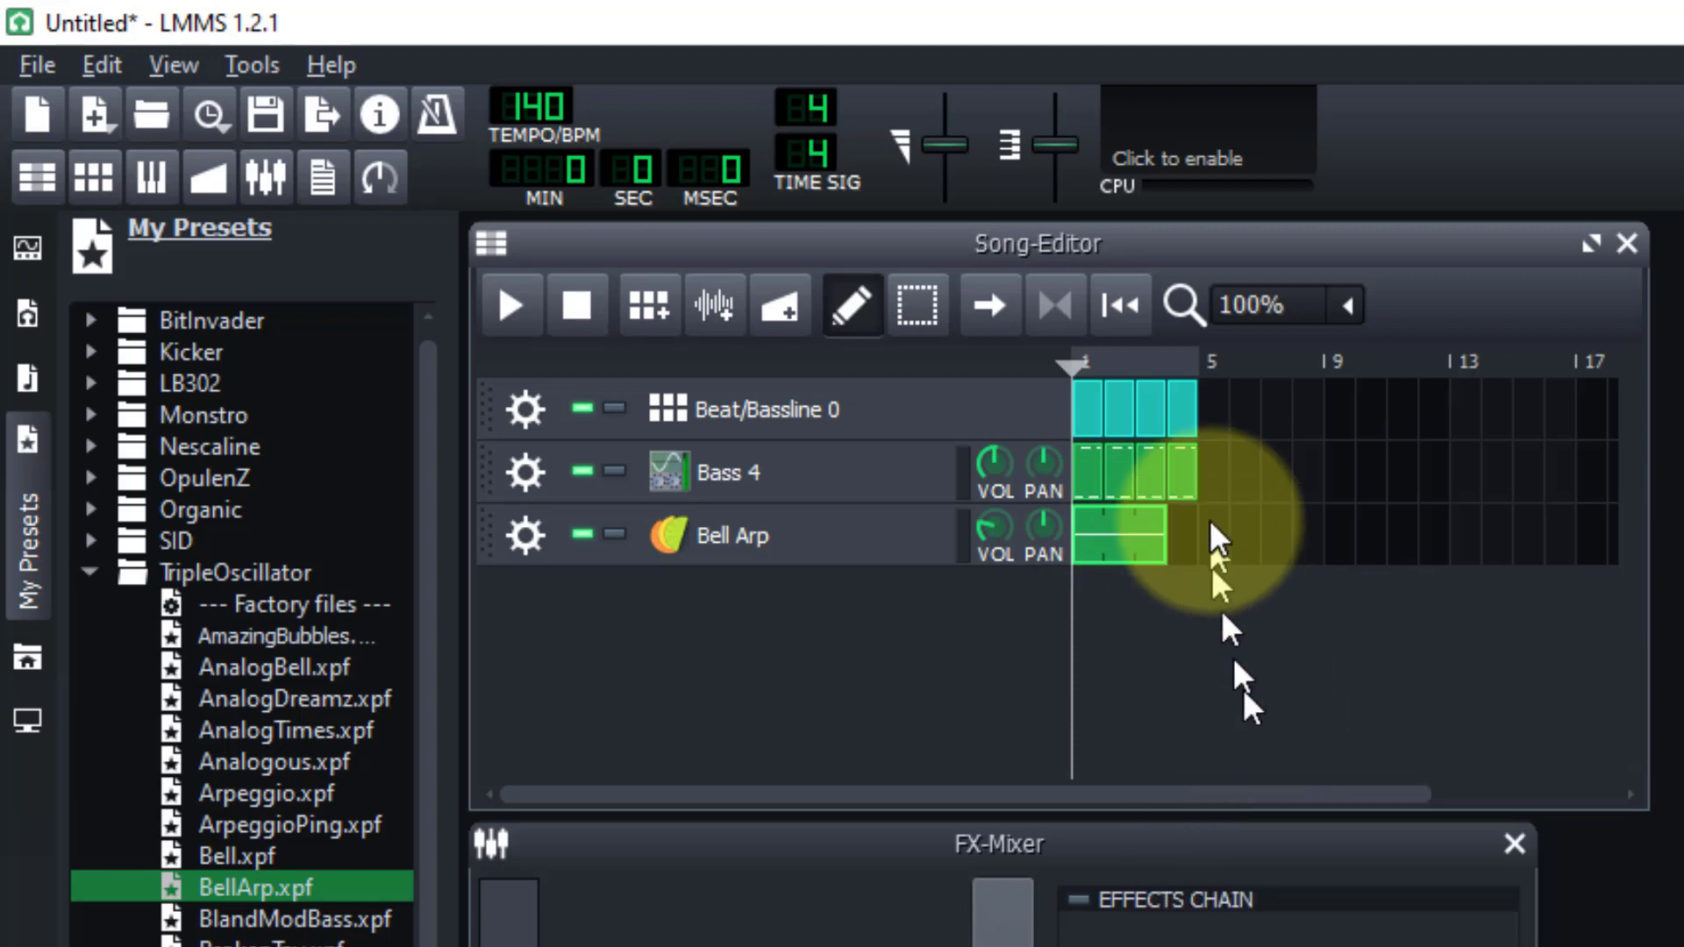
click(1196, 535)
right_click(1191, 527)
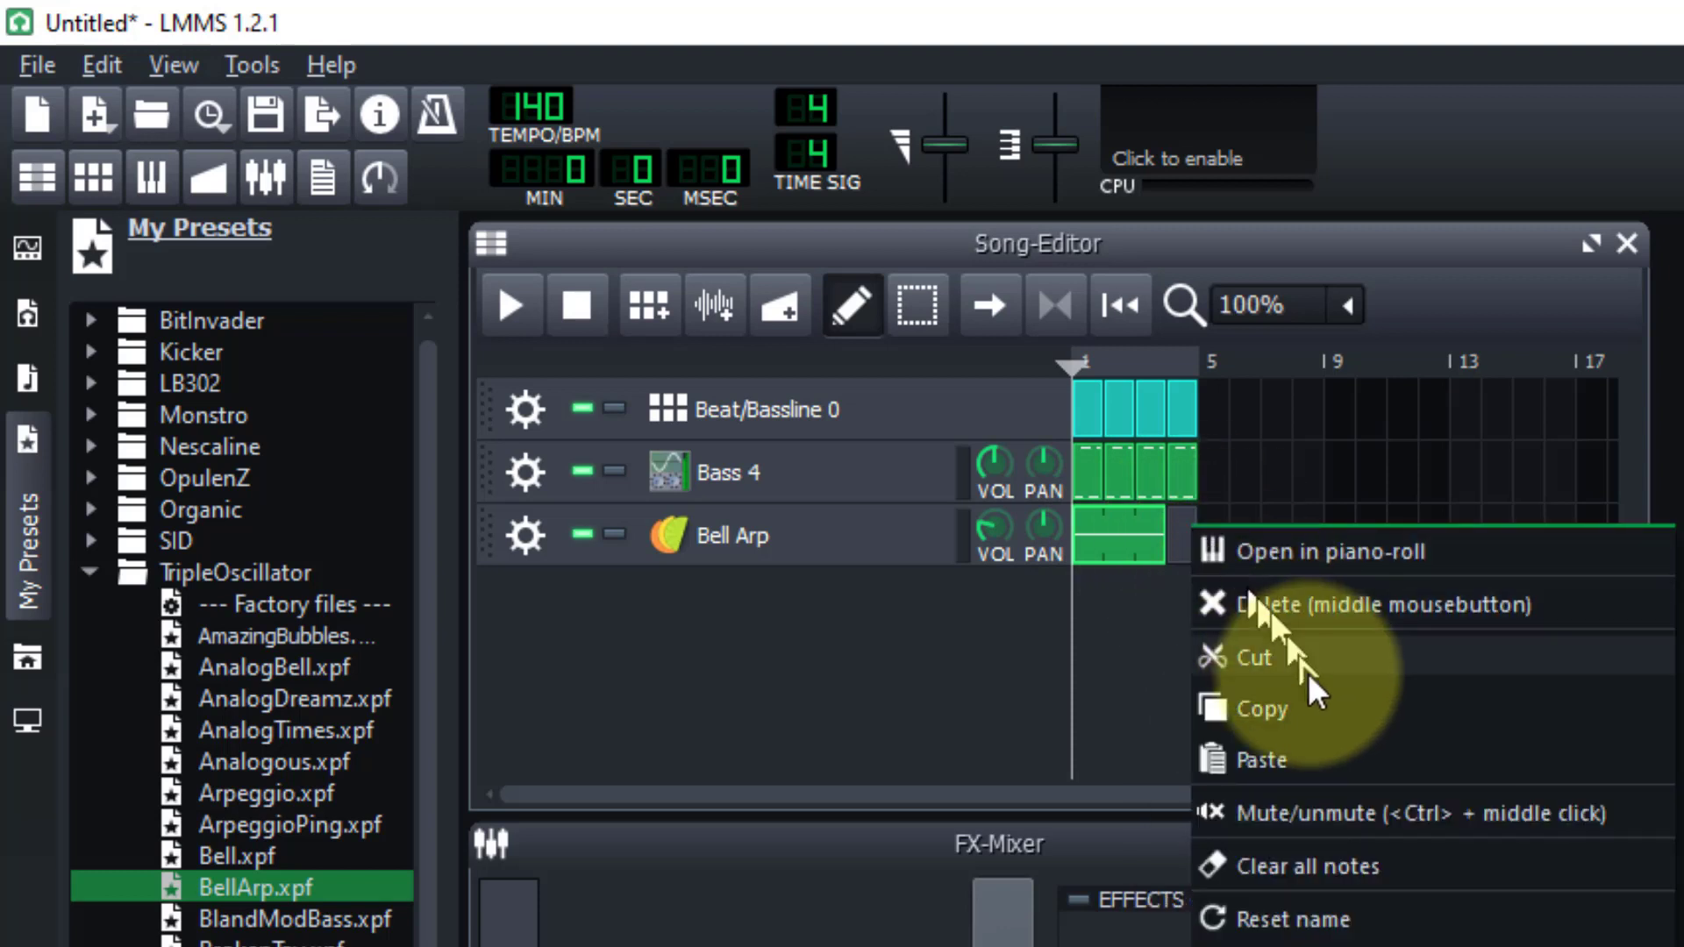
click(1287, 756)
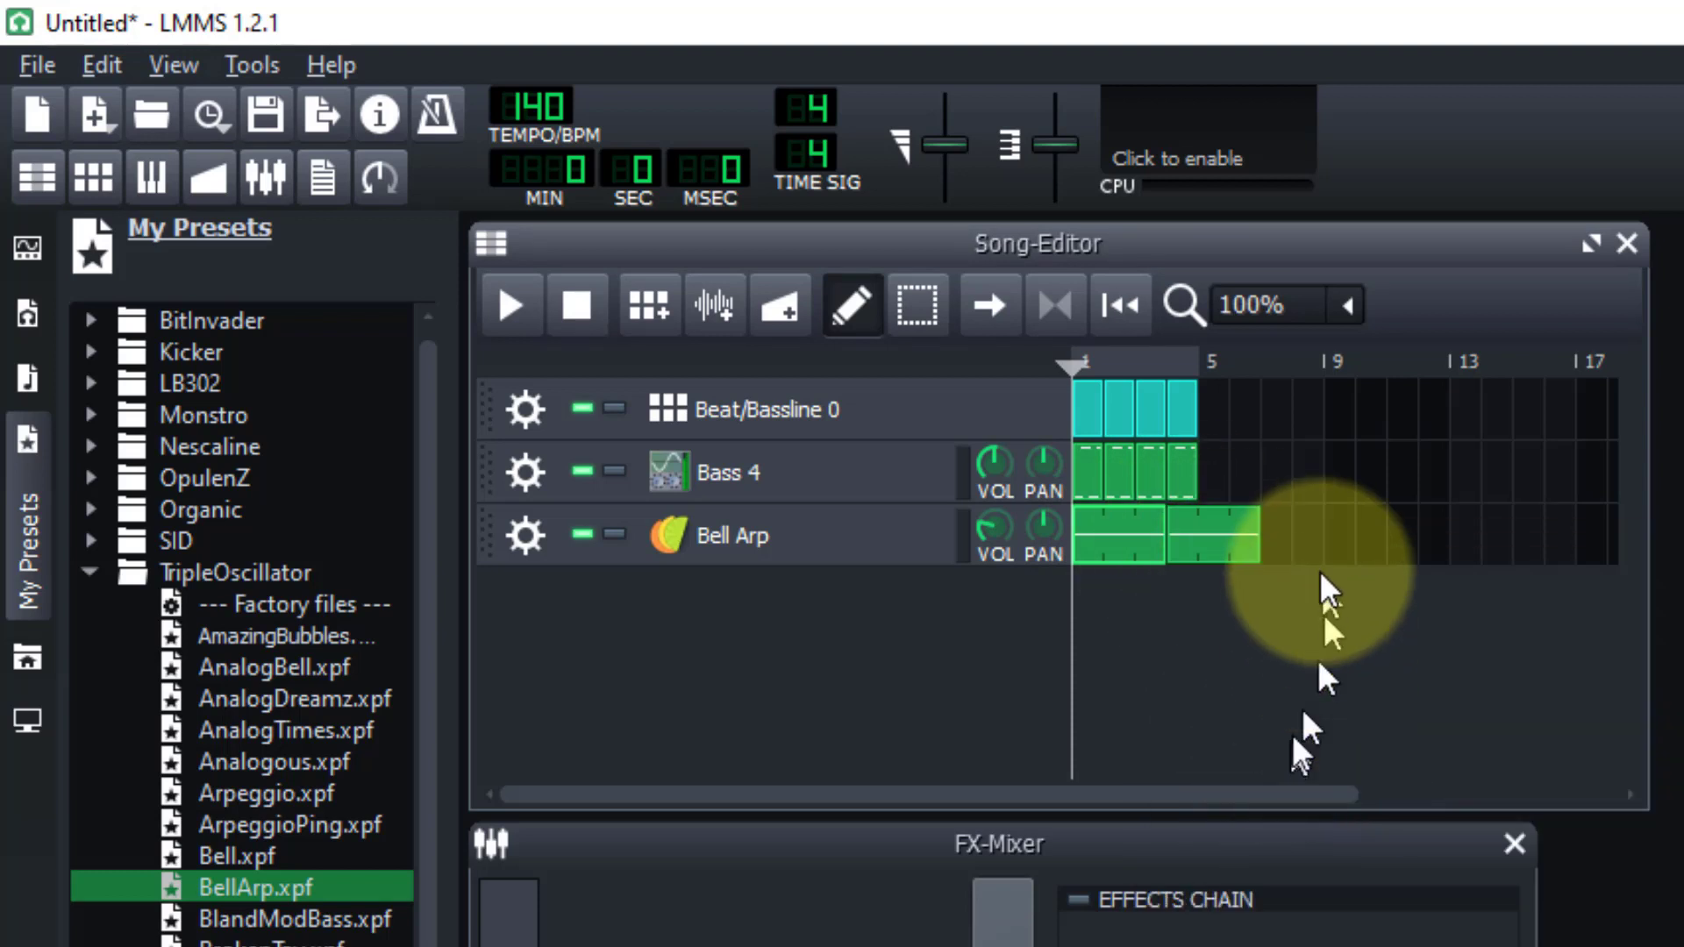
click(1280, 535)
right_click(1280, 535)
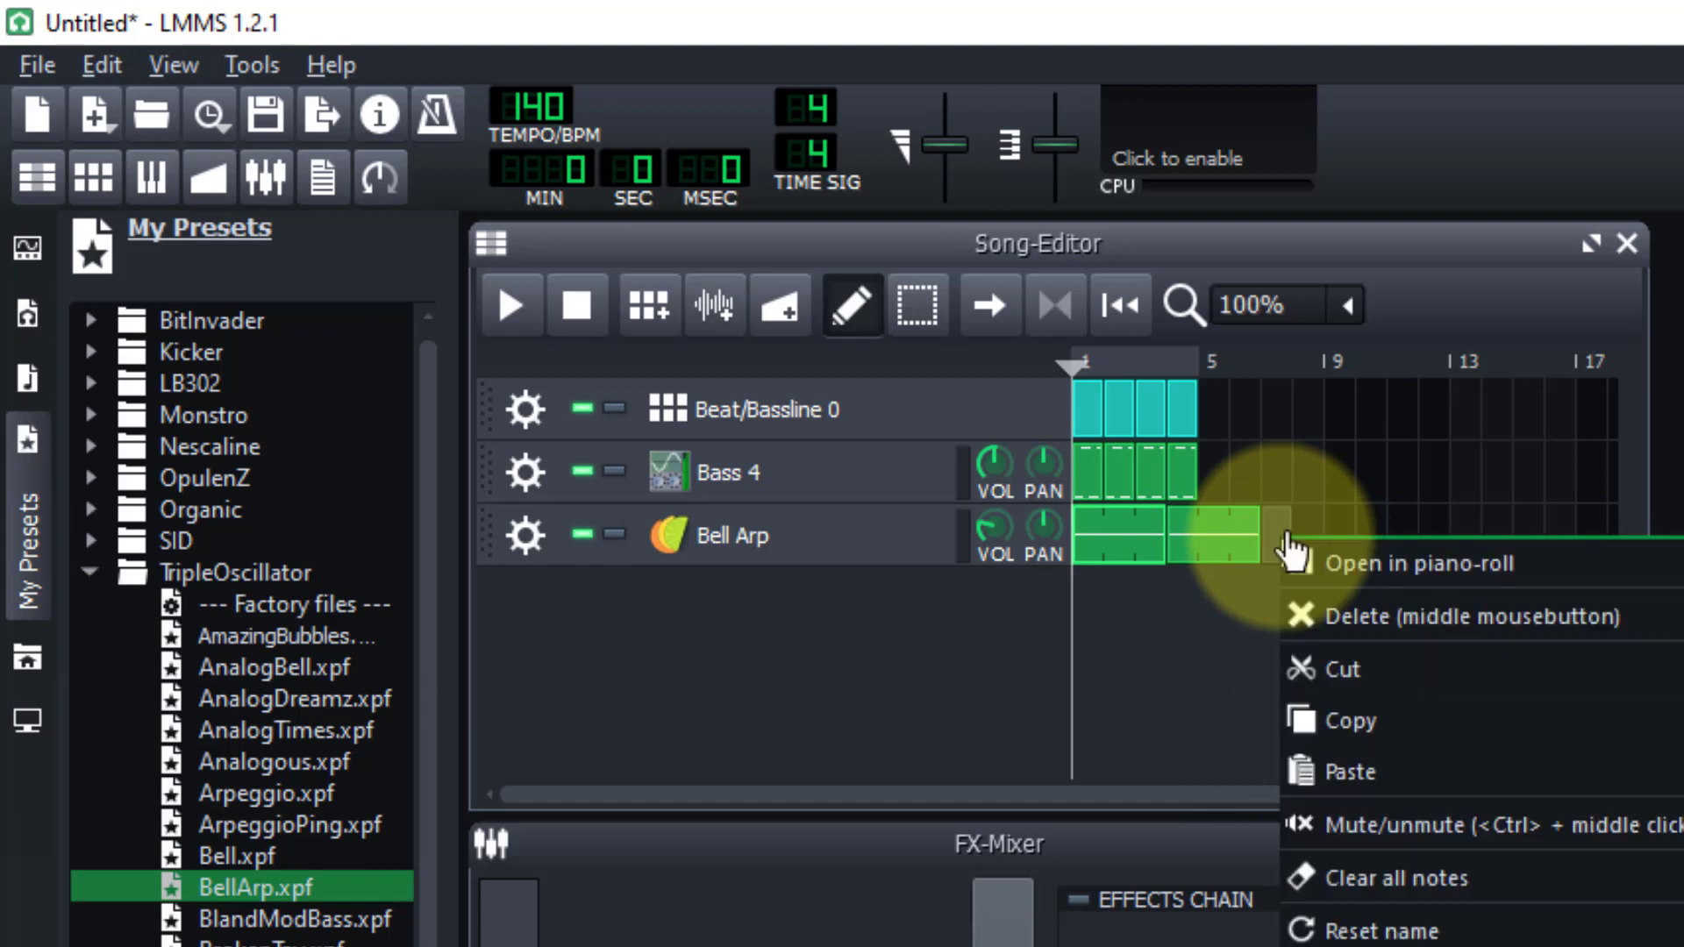
click(1384, 764)
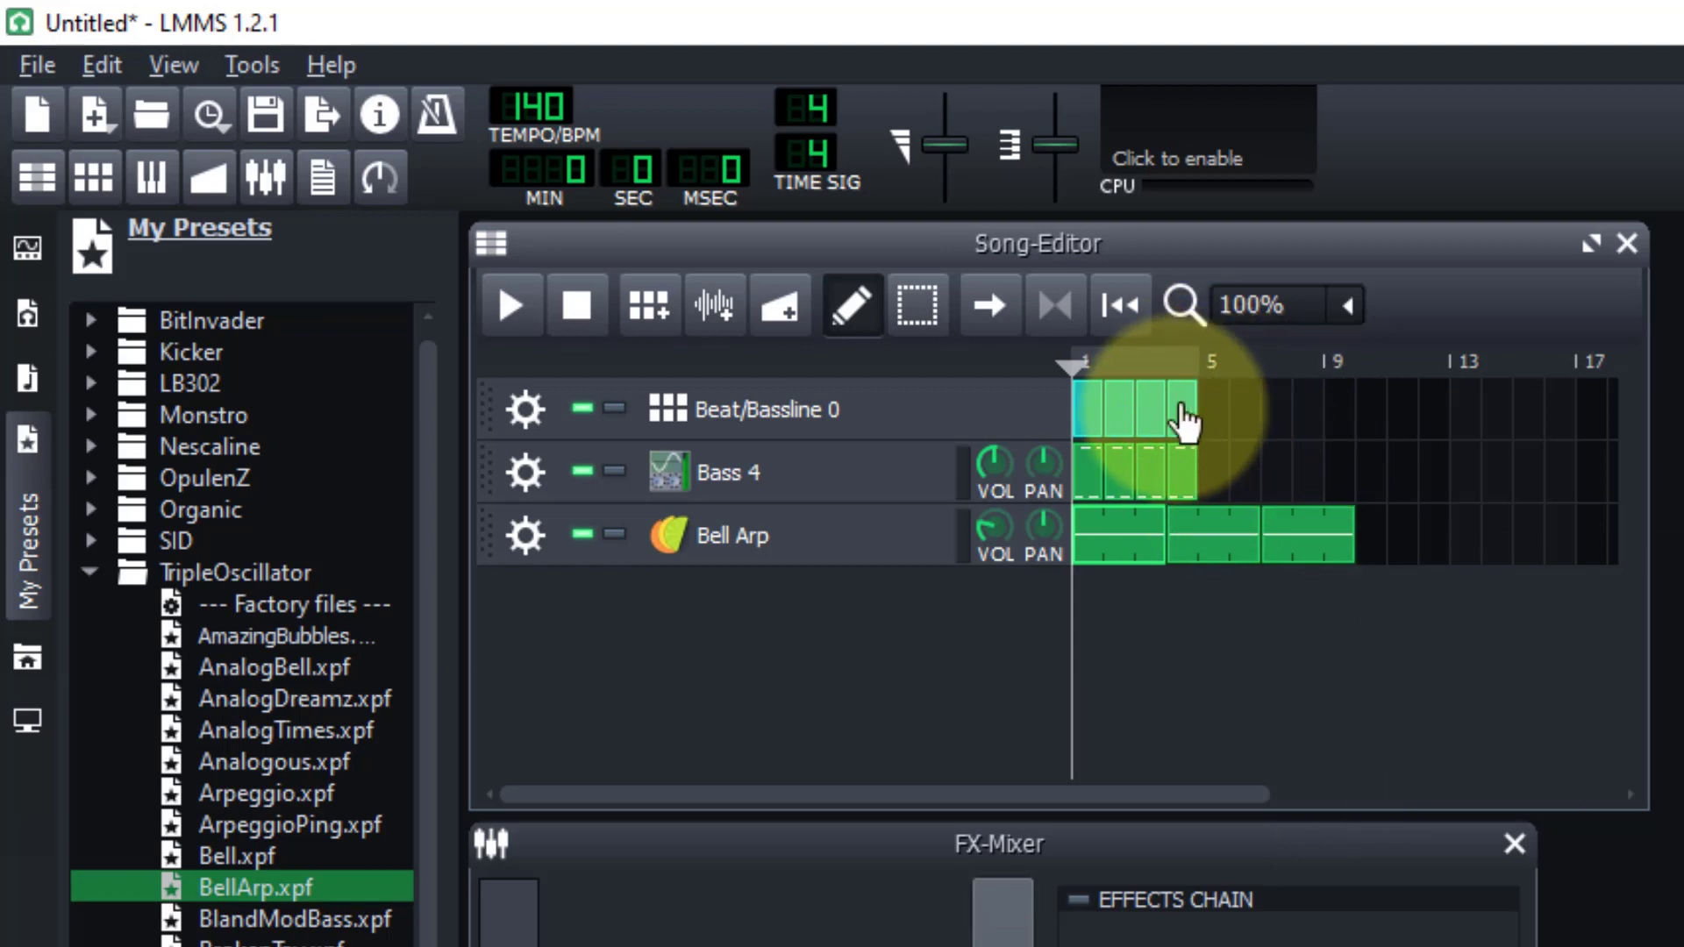
drag(1198, 411, 1344, 410)
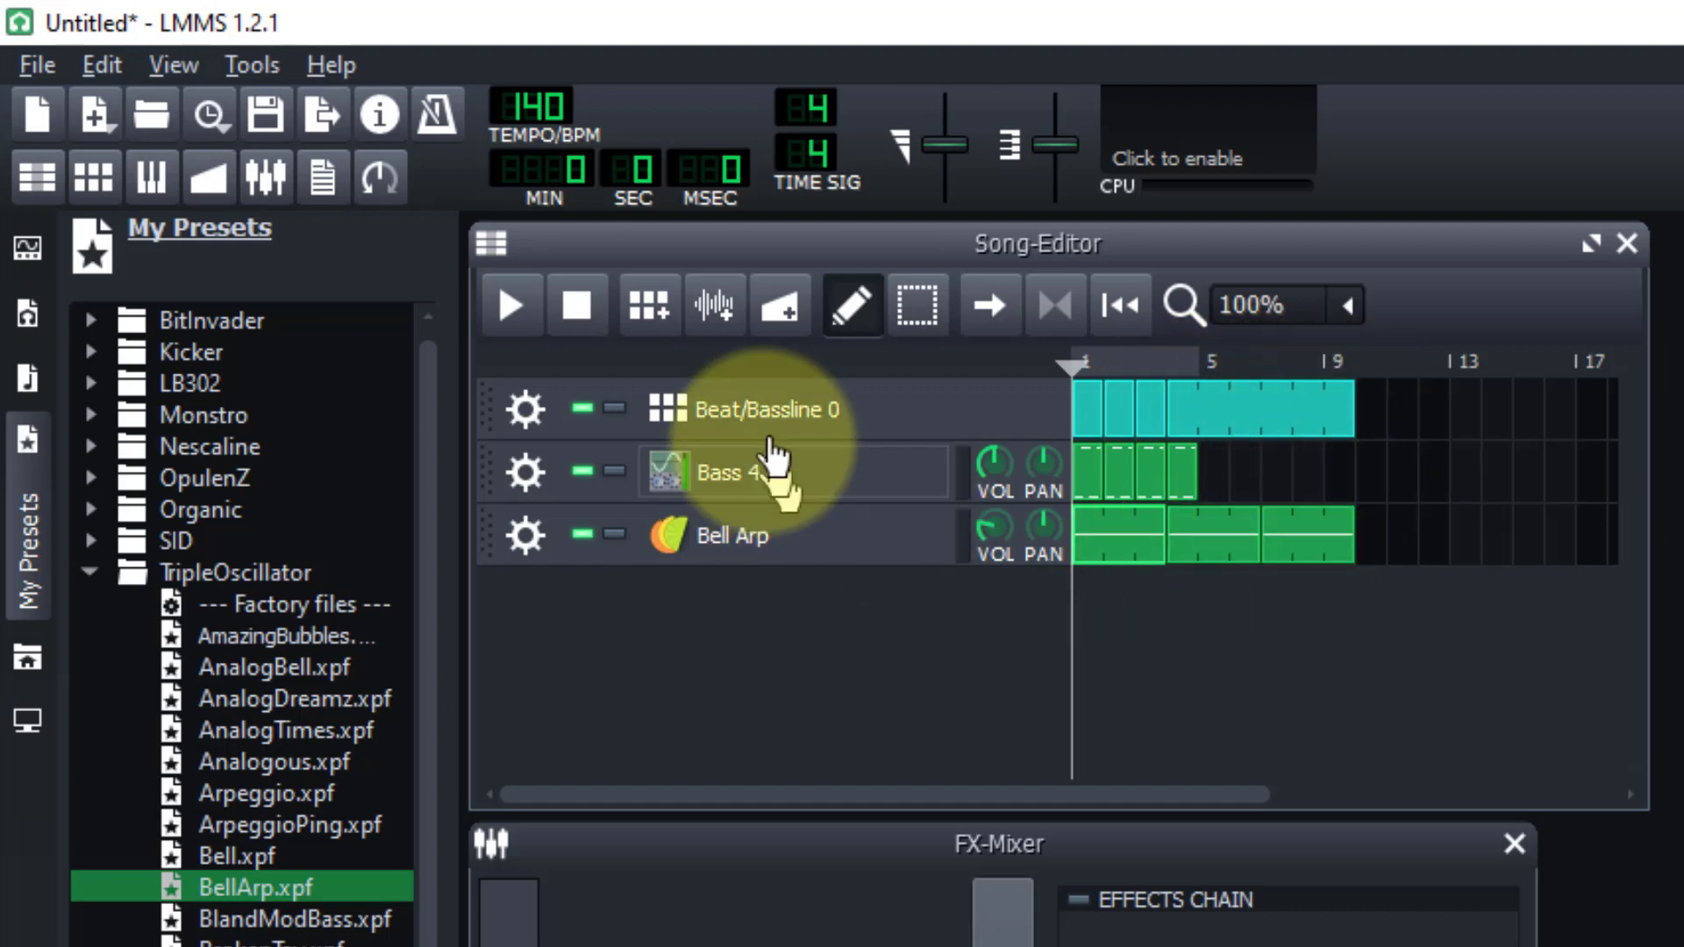
- Copy the Bass 4 clip in bar 4 and paste it into each of bars 5 through 9
right_click(1177, 476)
click(1261, 654)
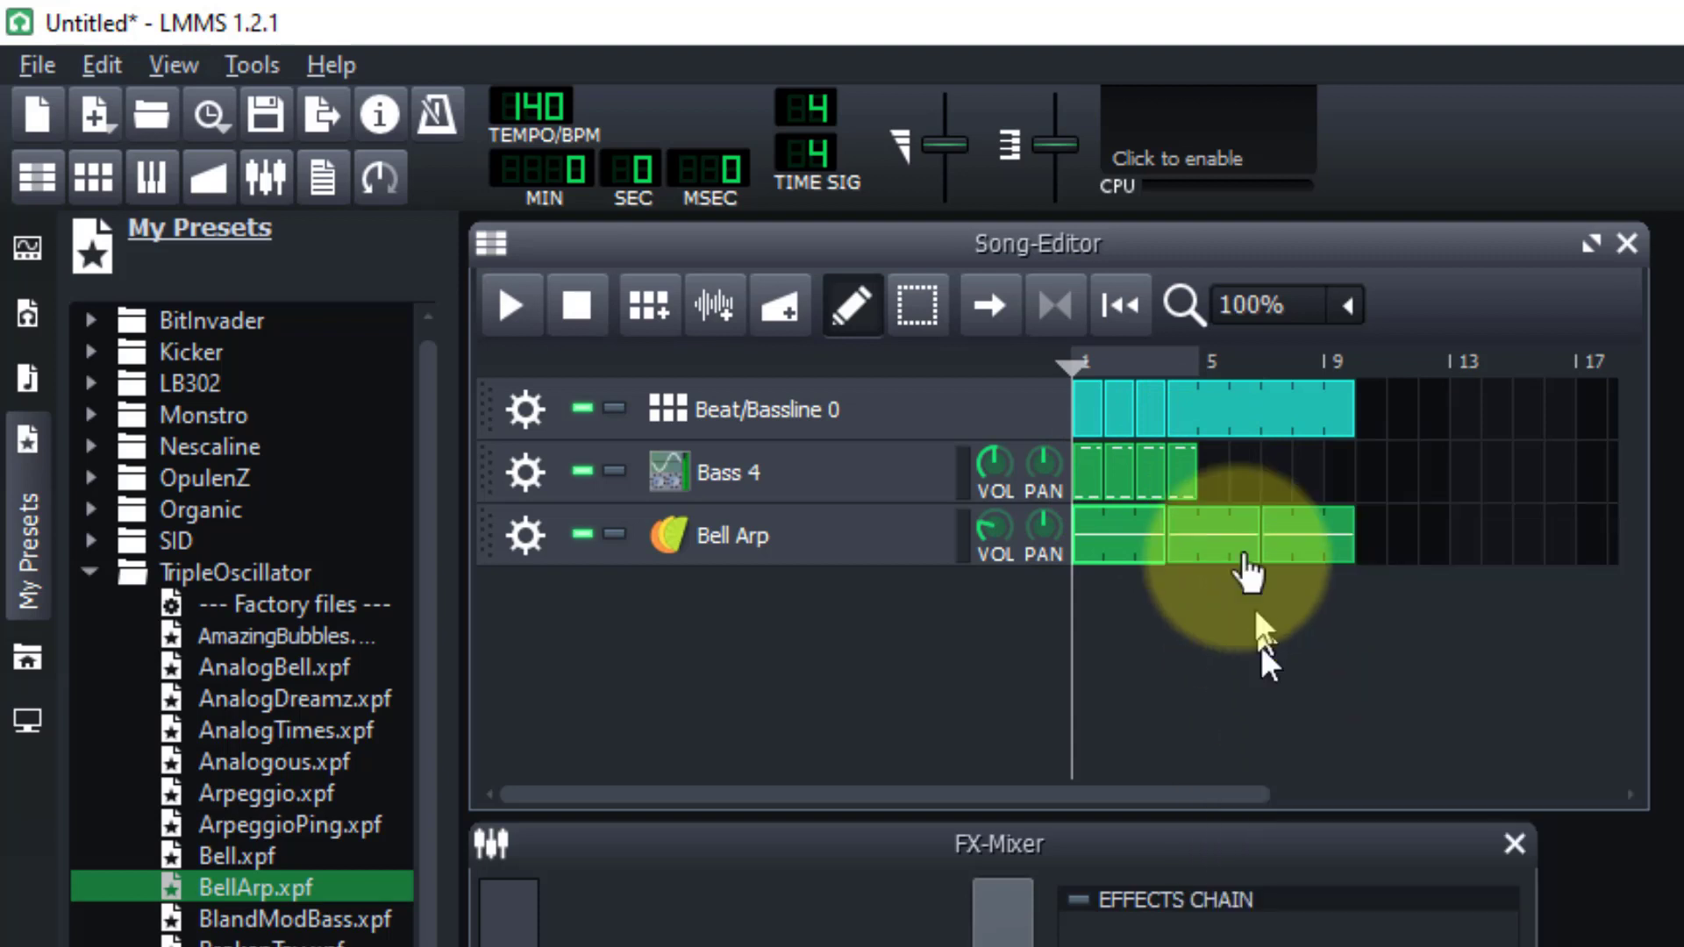
right_click(1214, 466)
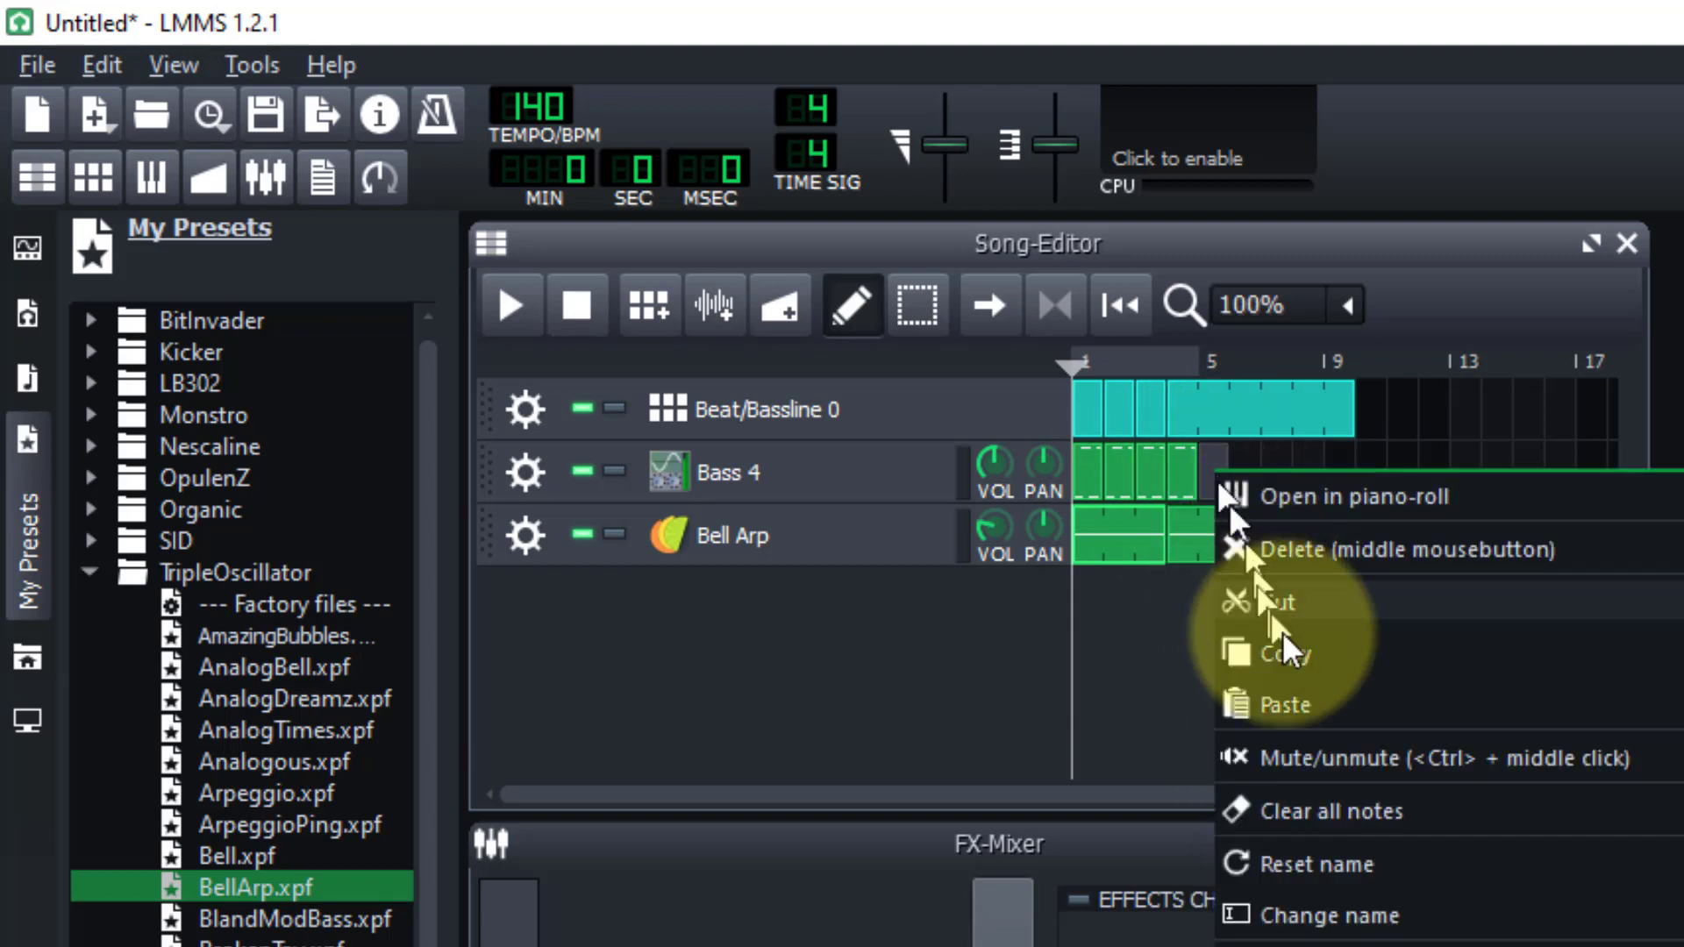
click(1300, 682)
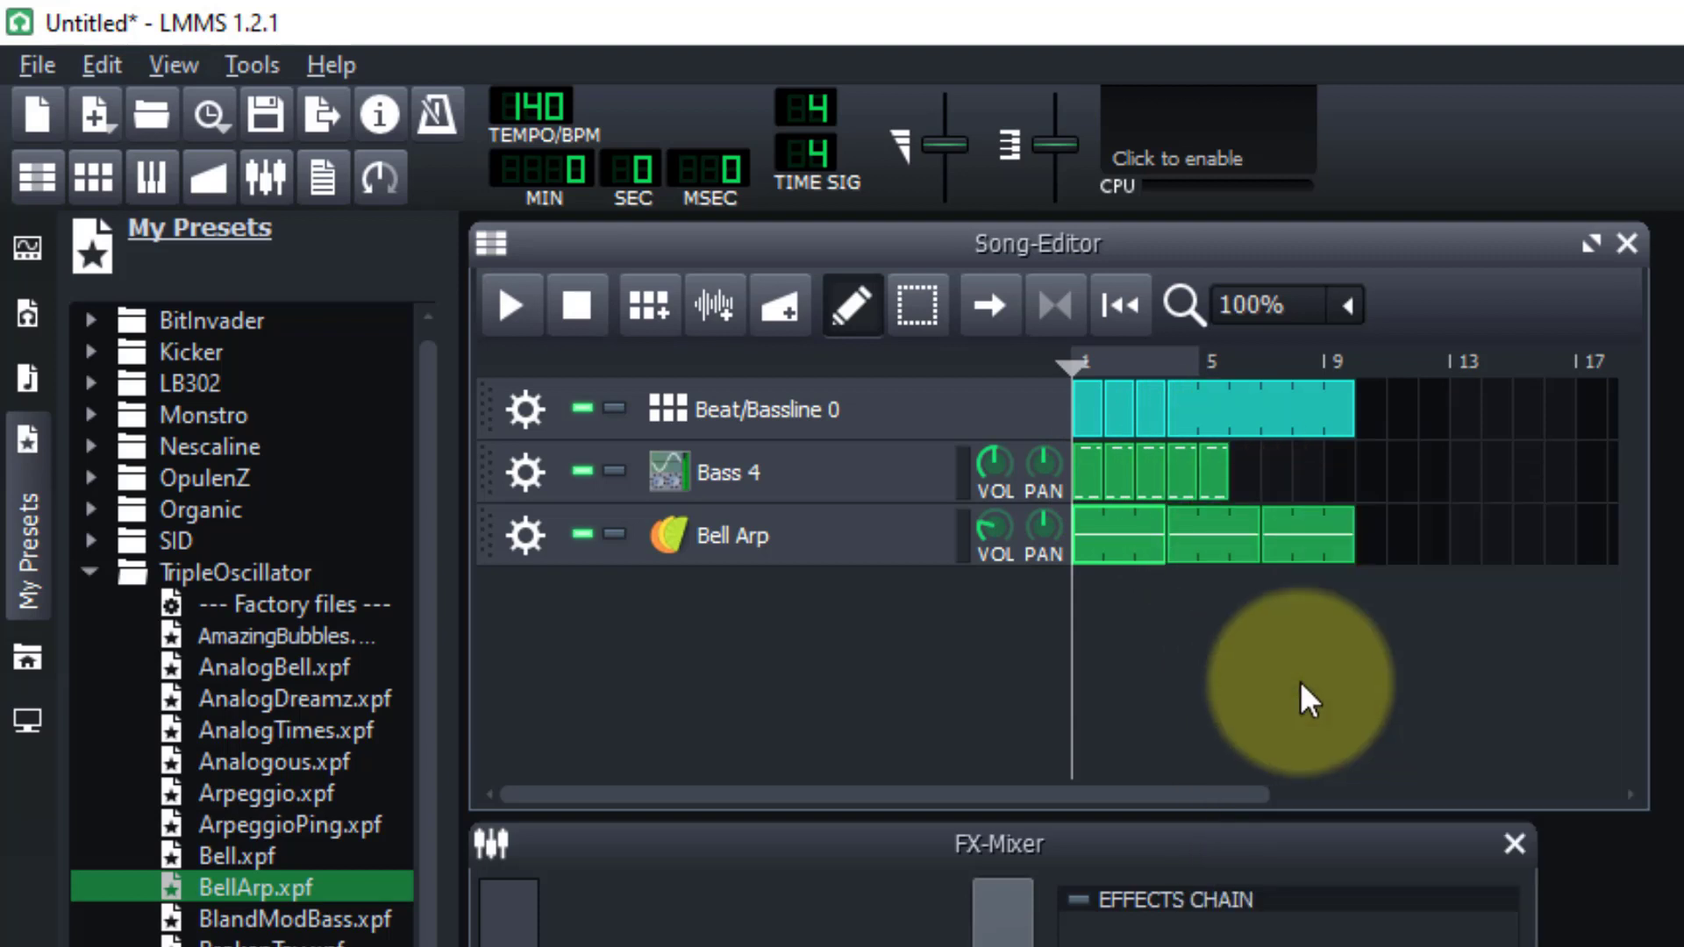
right_click(1253, 481)
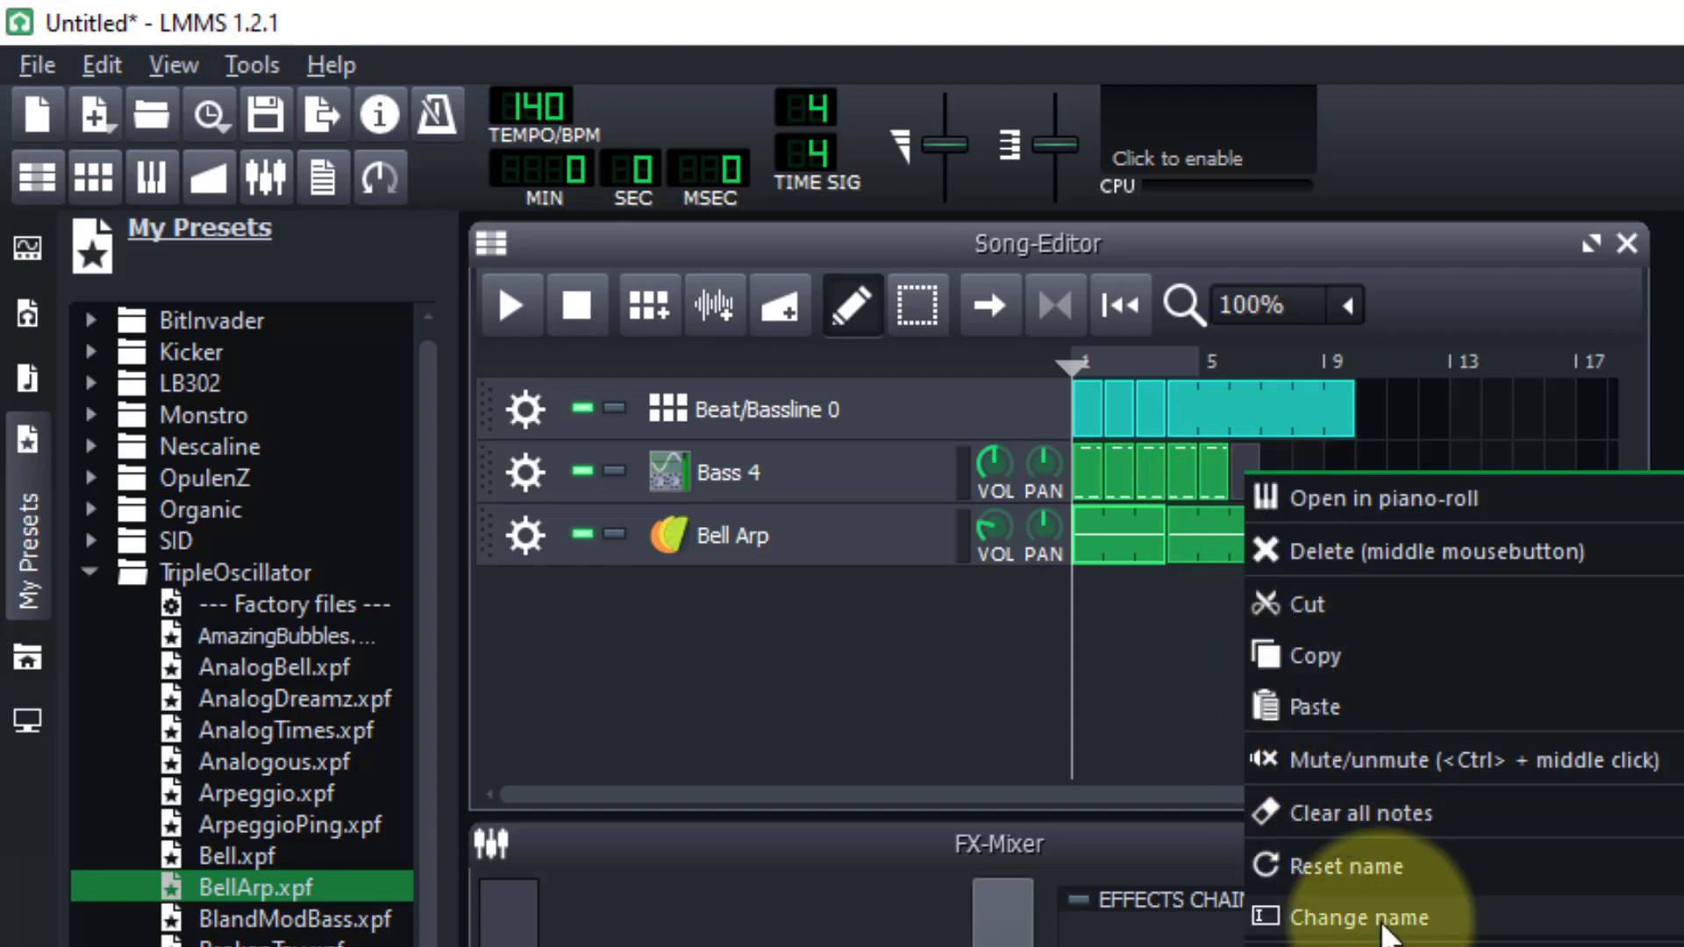
click(1338, 703)
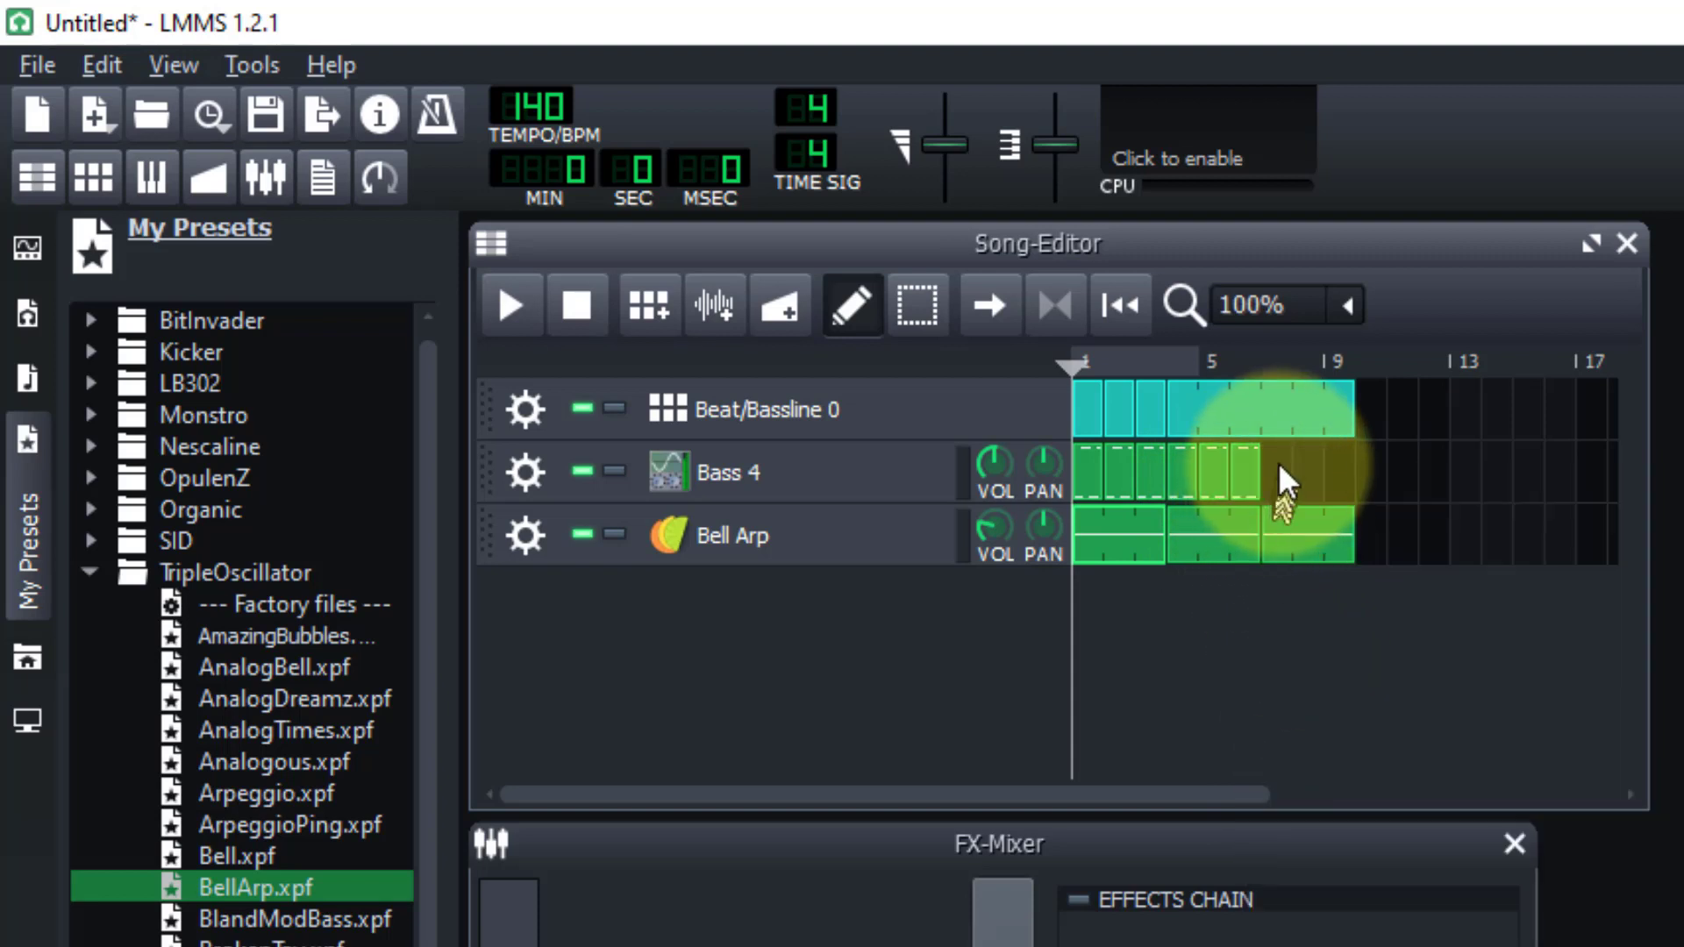
right_click(1279, 465)
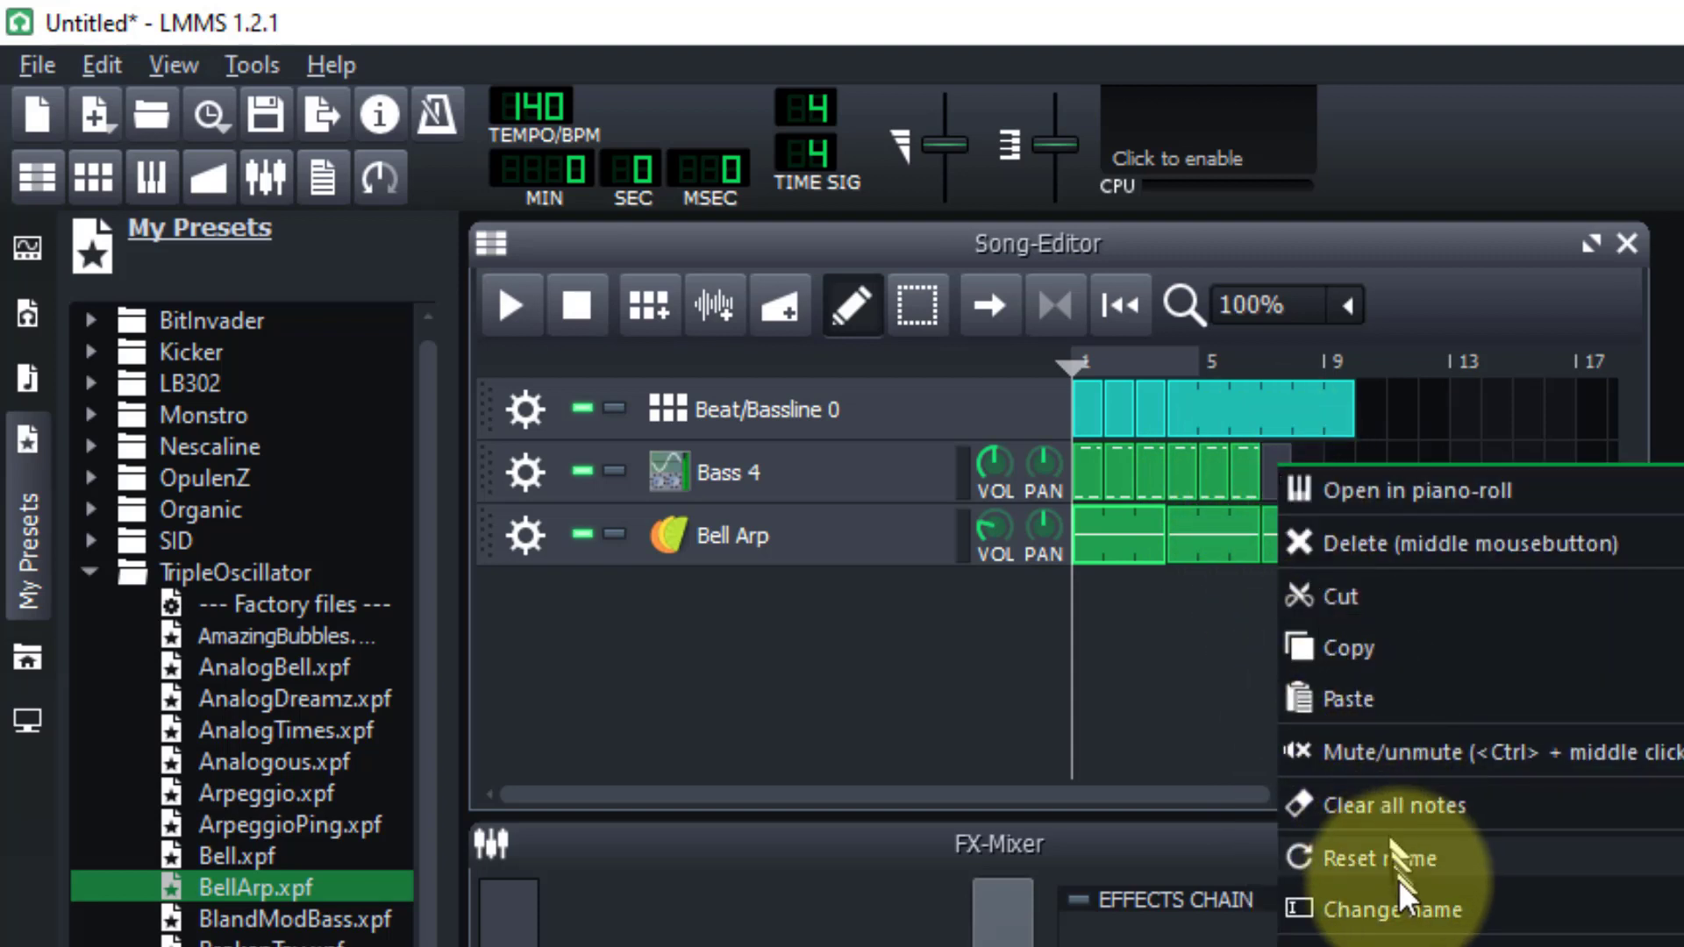
click(1363, 712)
click(1315, 486)
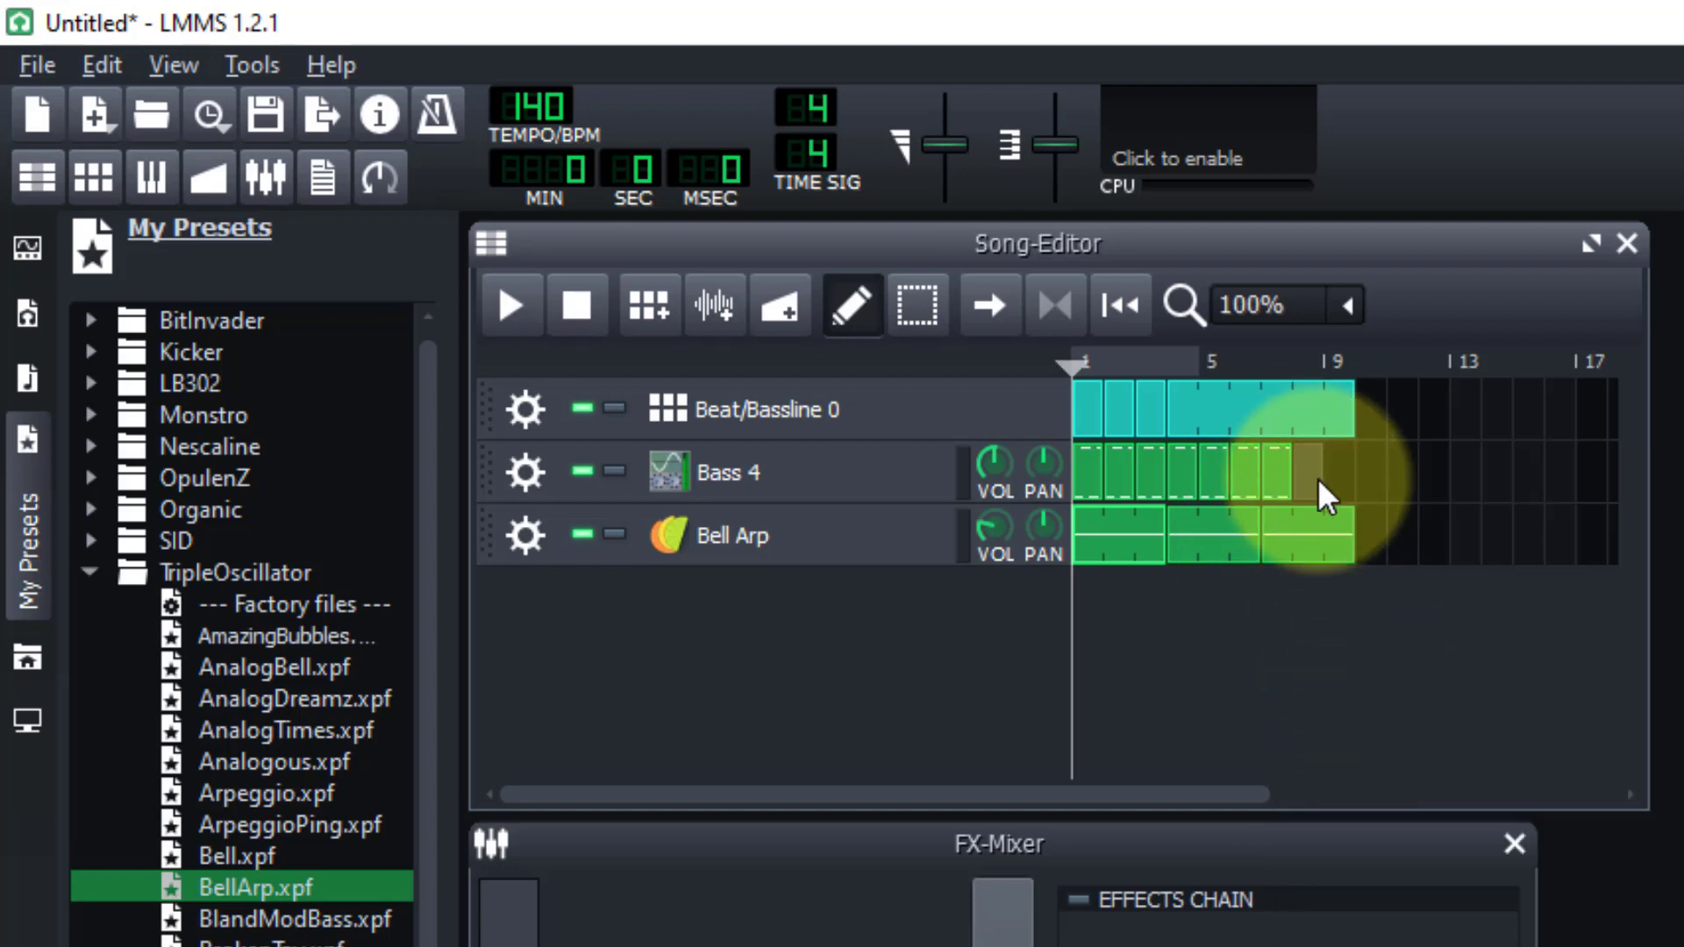
right_click(1318, 480)
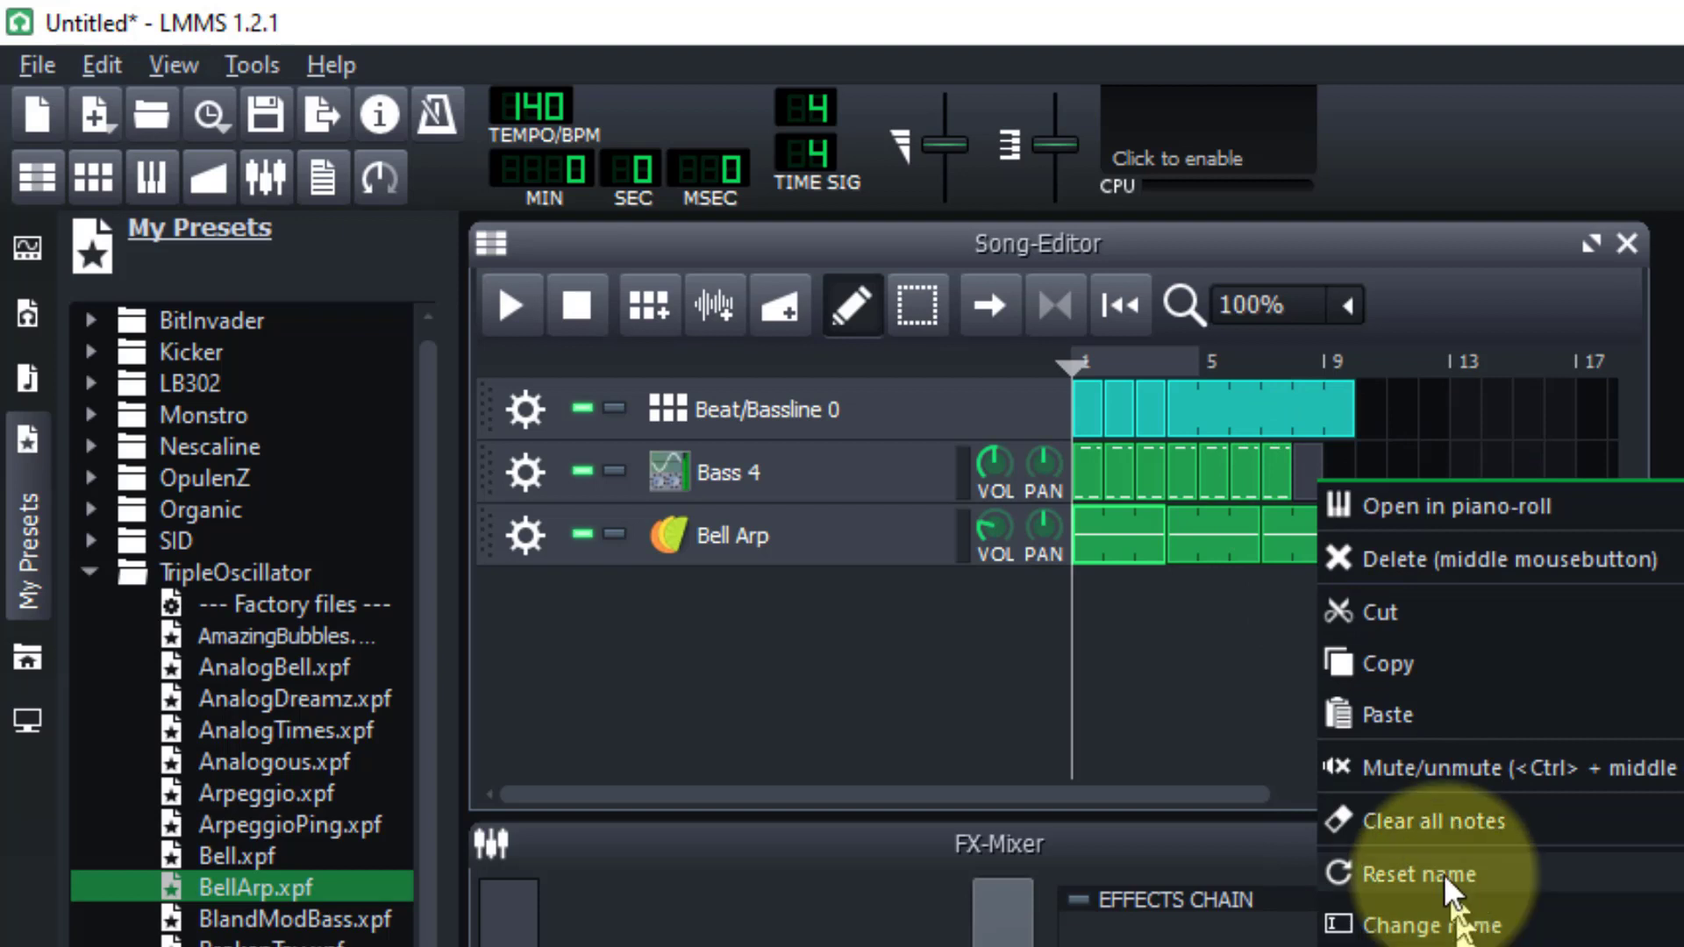
click(1412, 715)
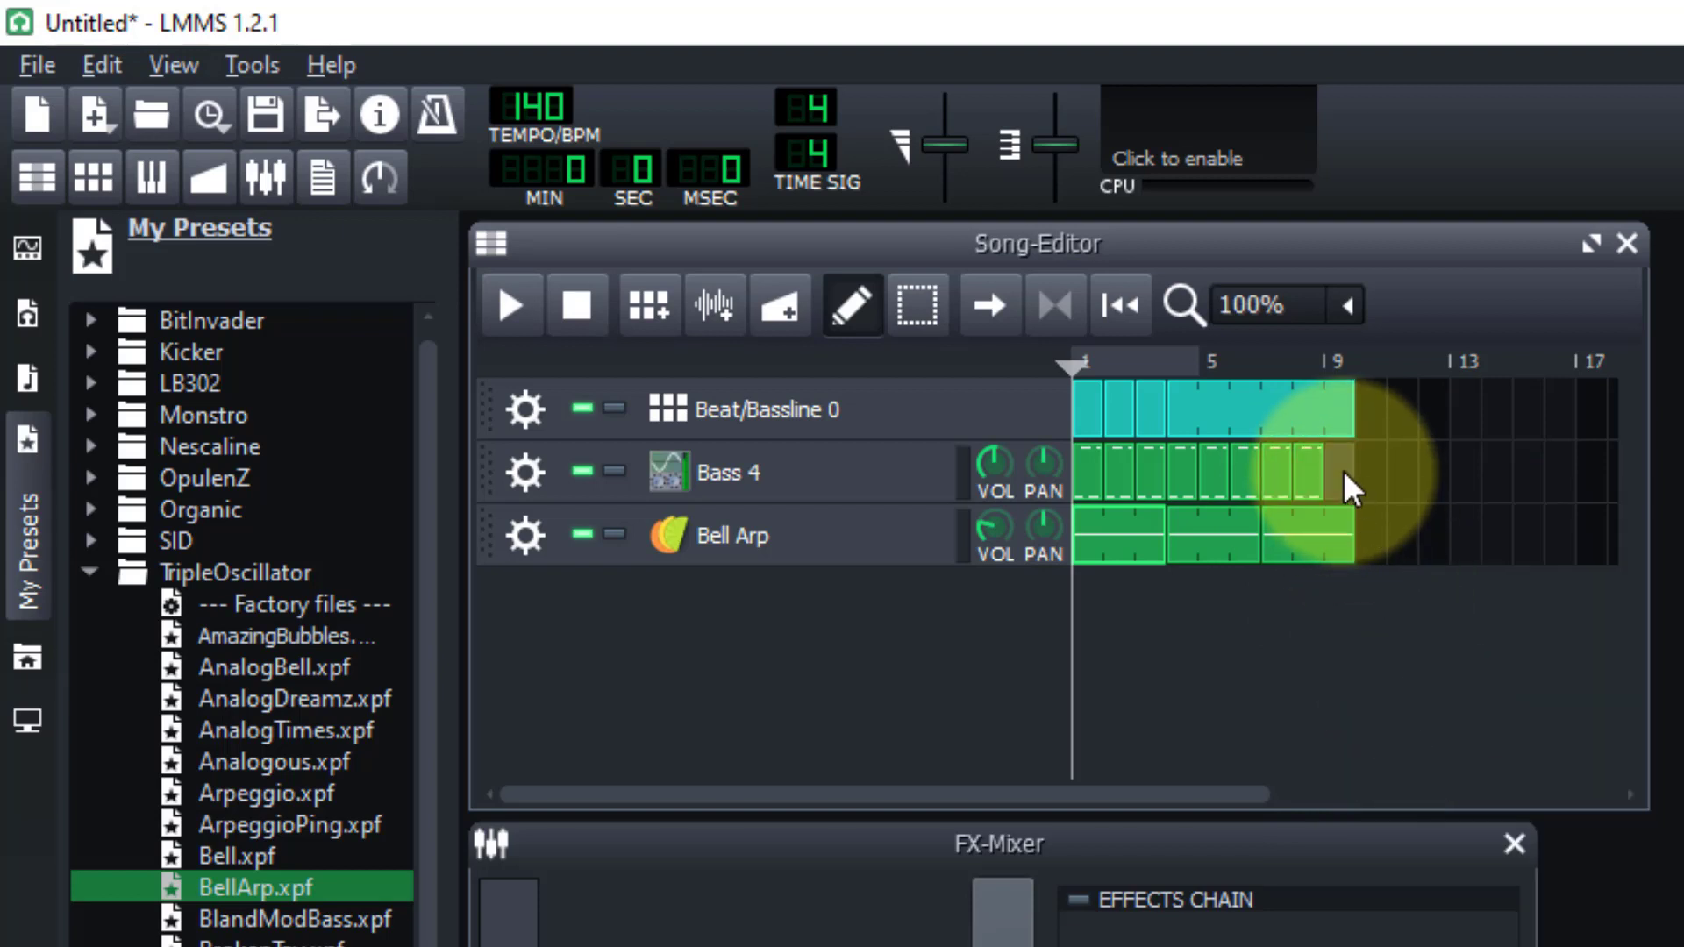
right_click(1344, 474)
click(1415, 707)
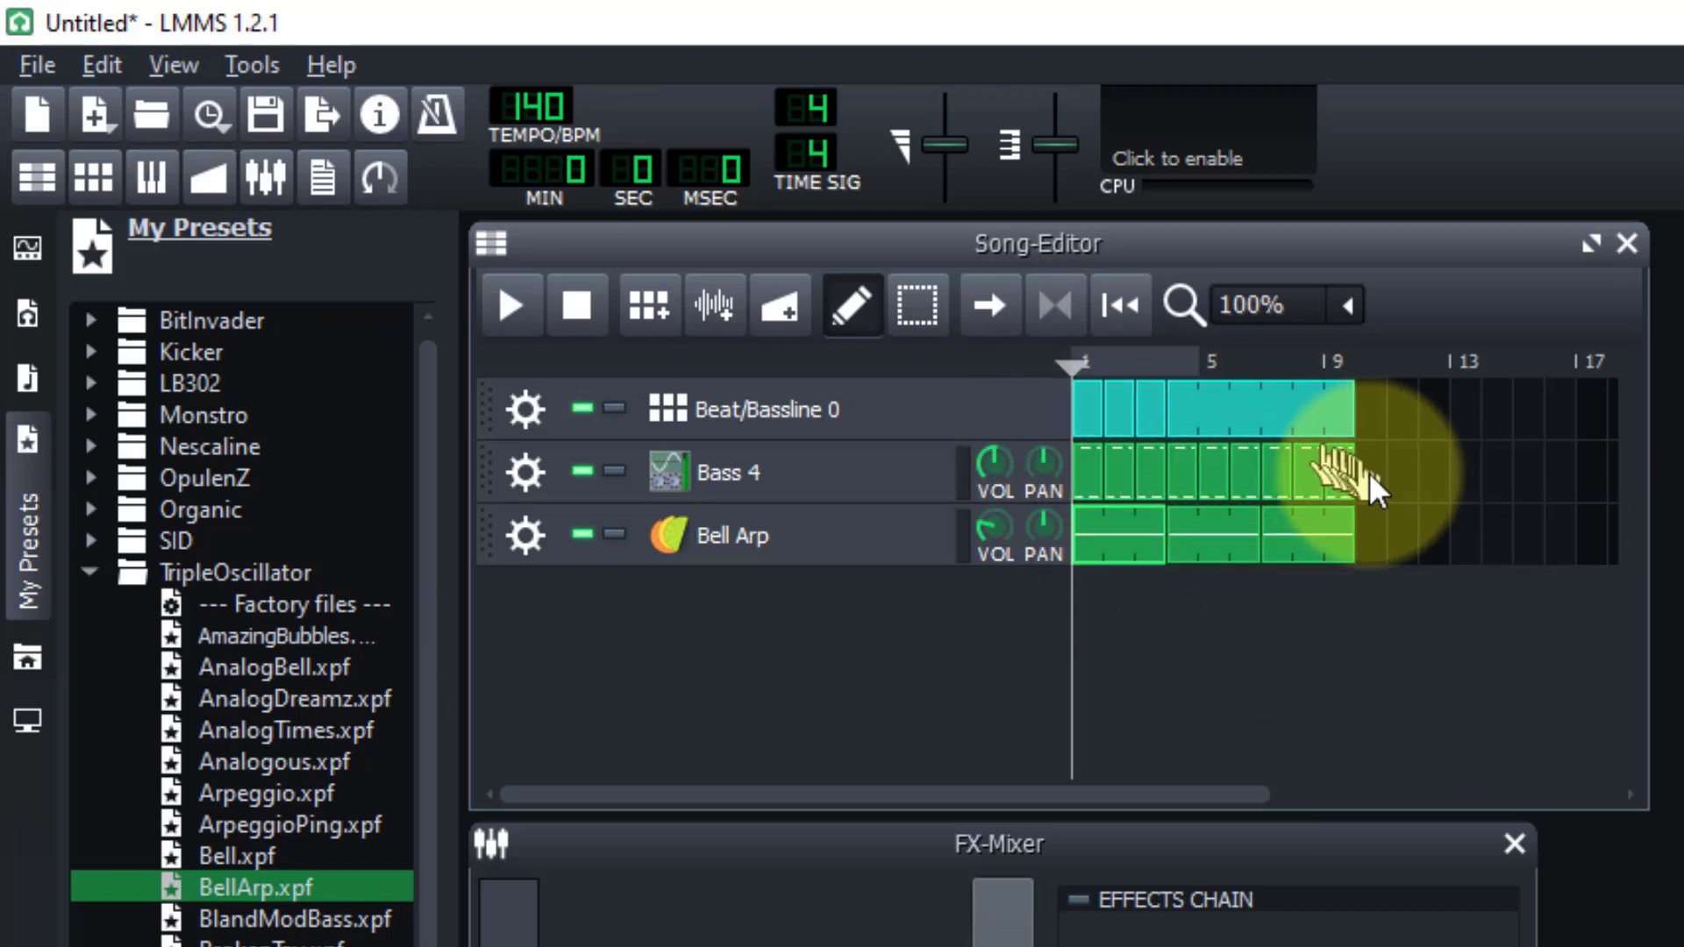
- Enable looping over bars 1 to 9, return the playhead to the start, and play the song and stop it
click(1176, 361)
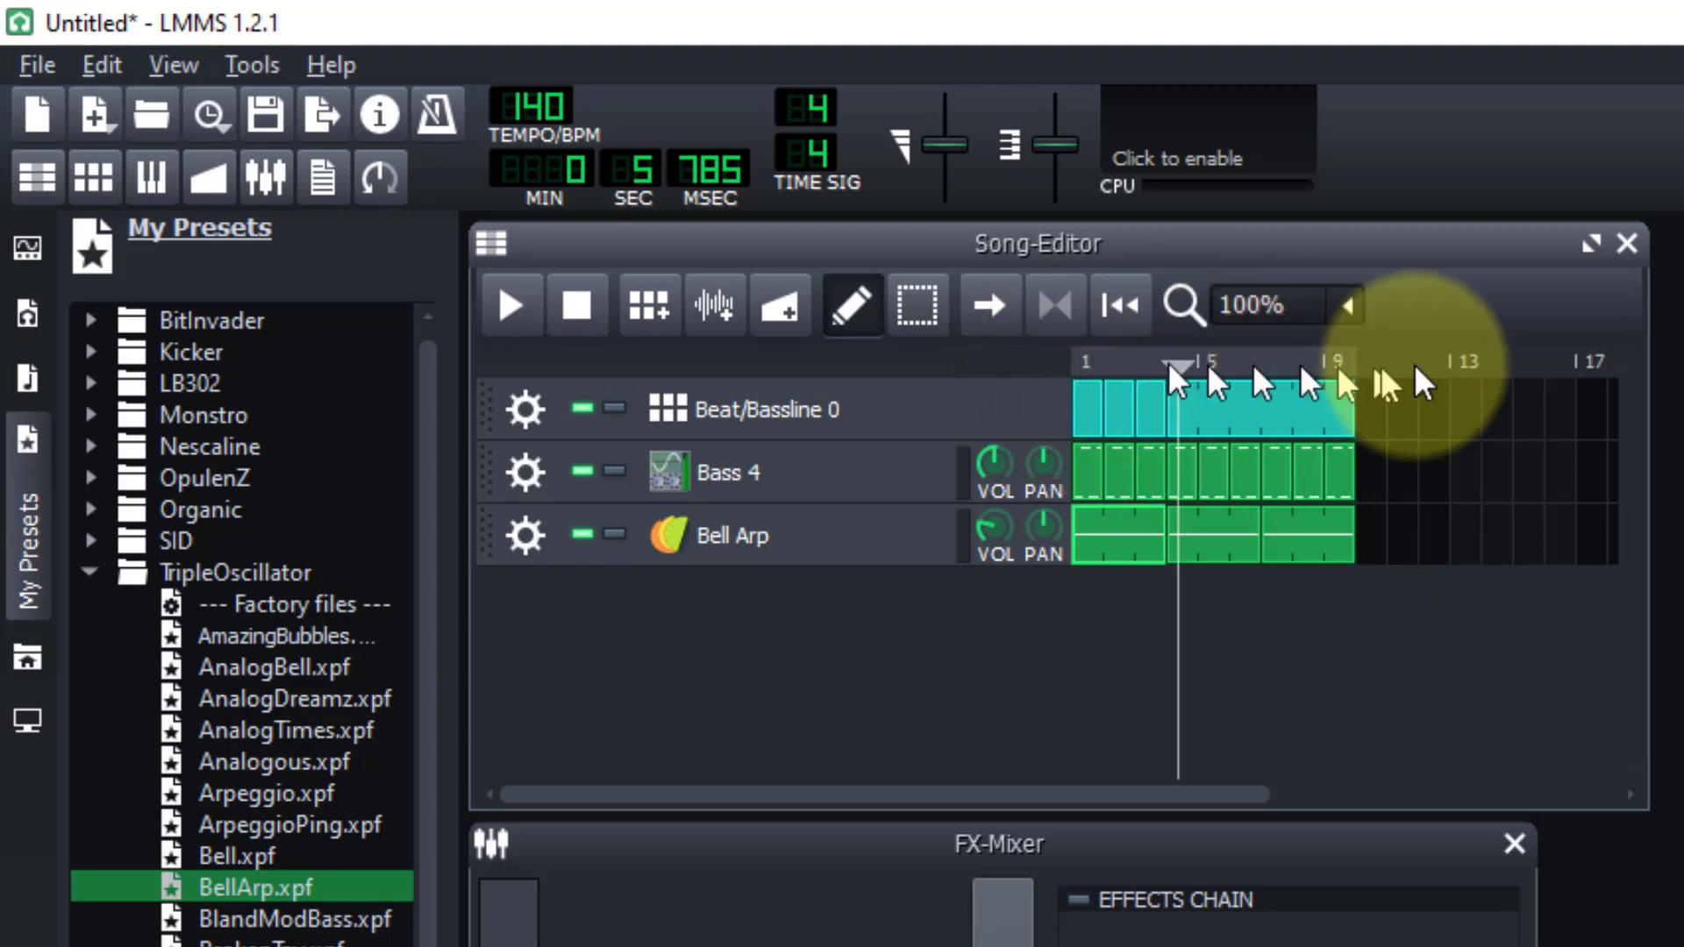
click(1063, 298)
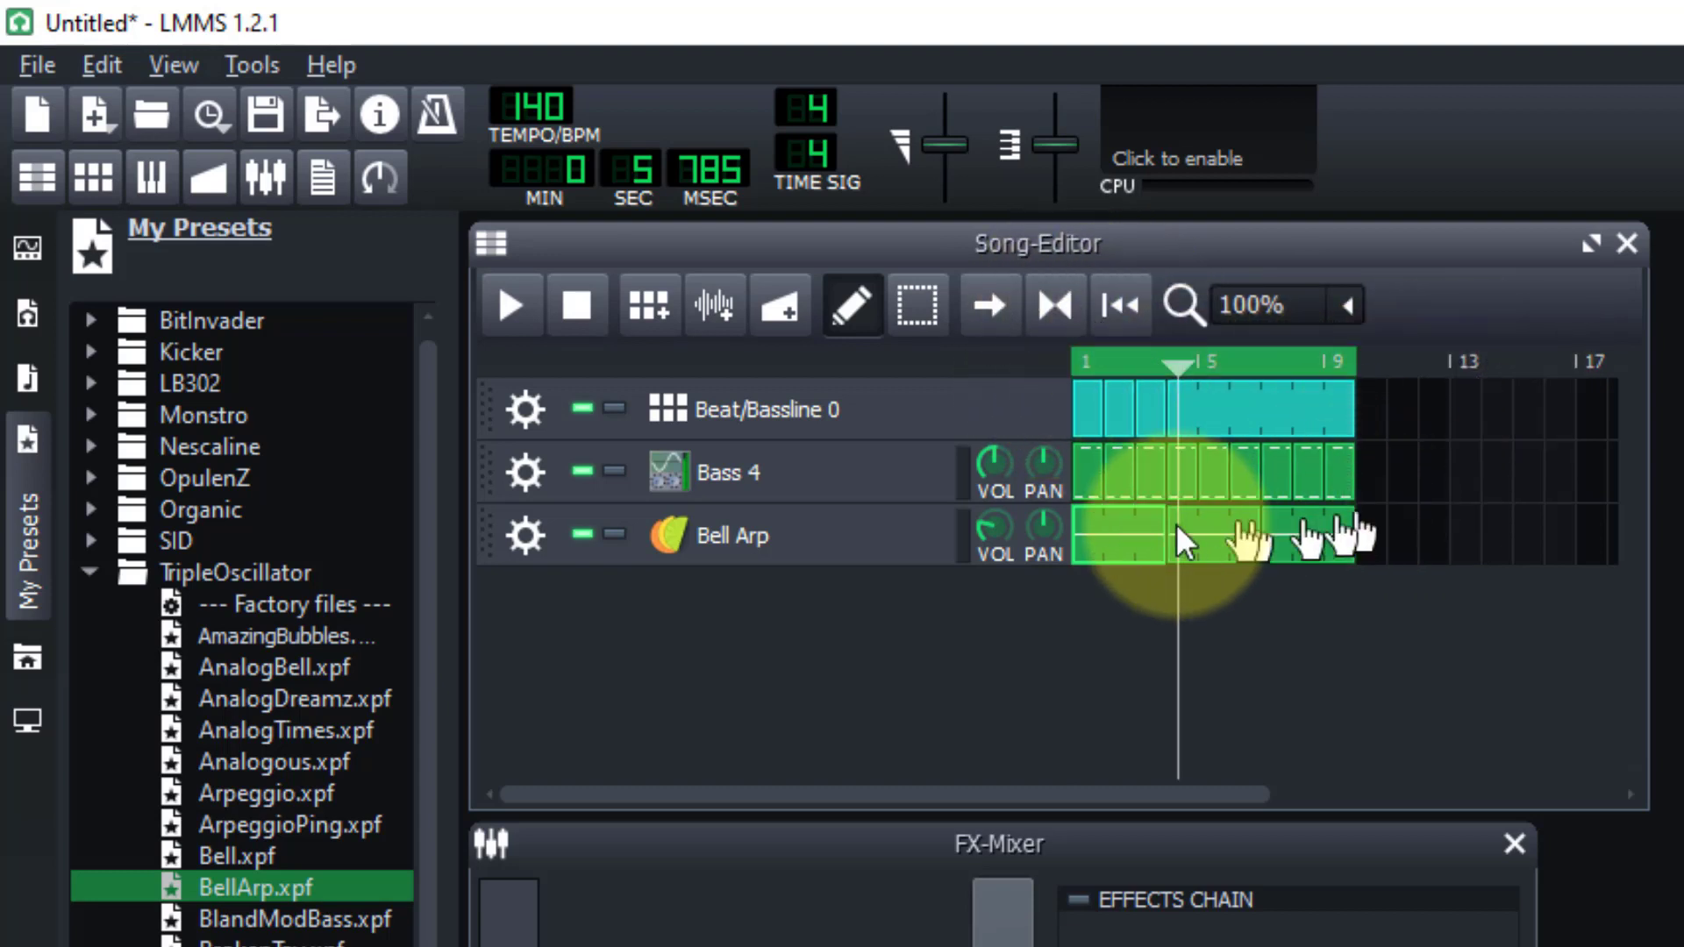
click(1082, 362)
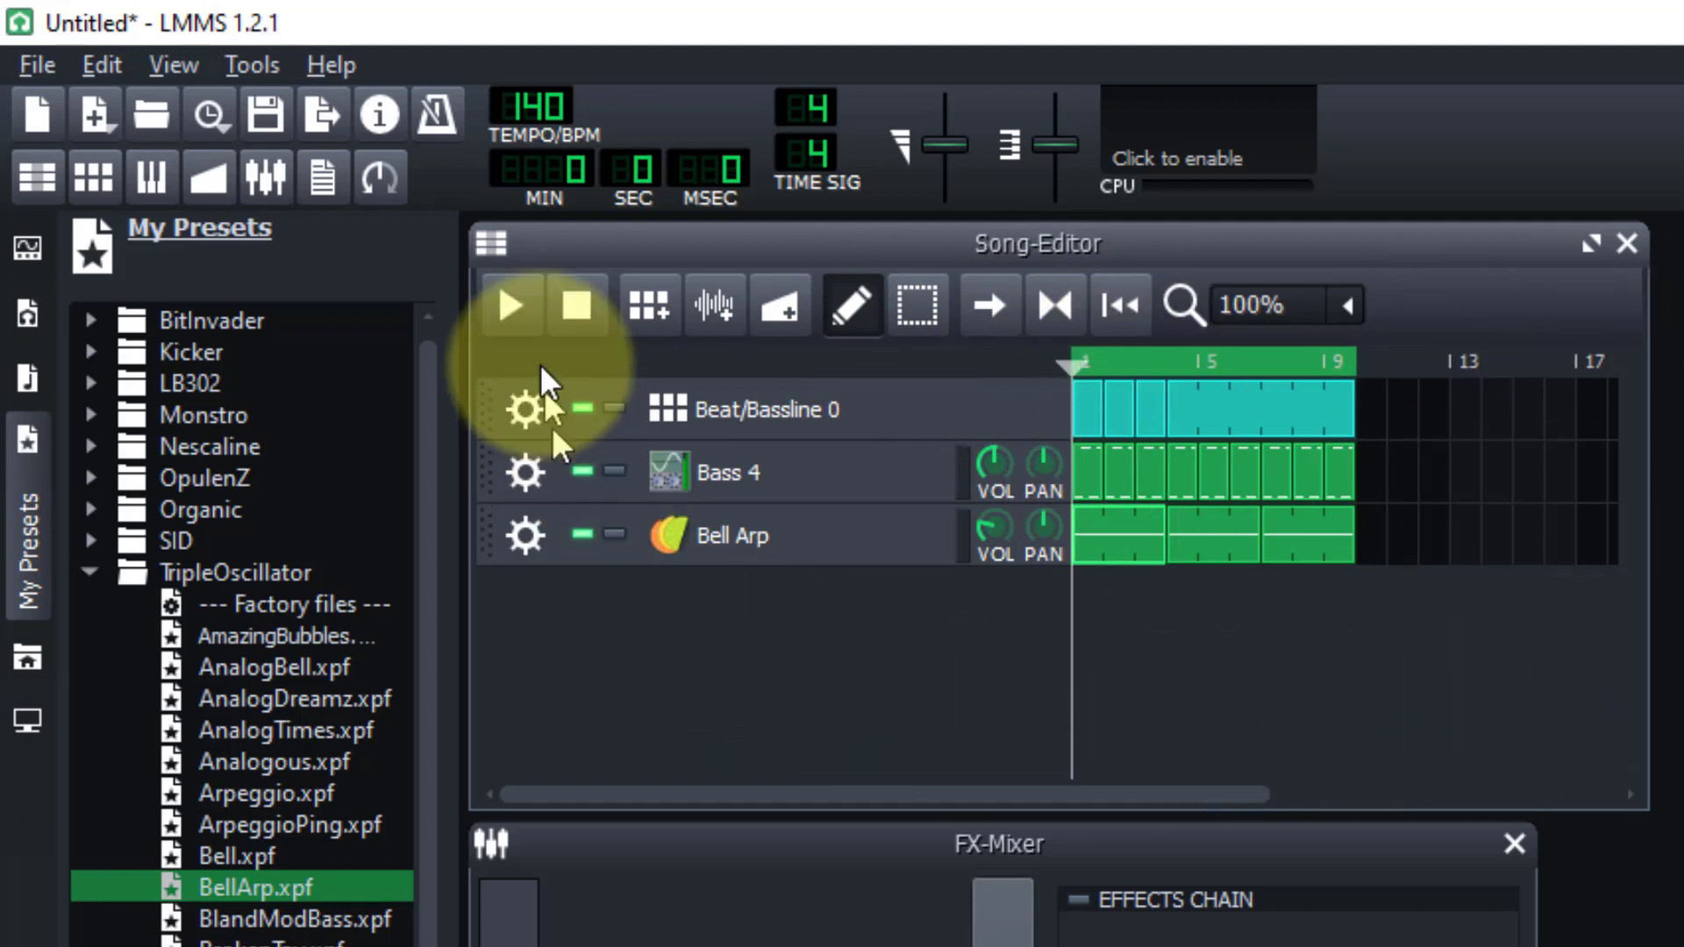
click(510, 304)
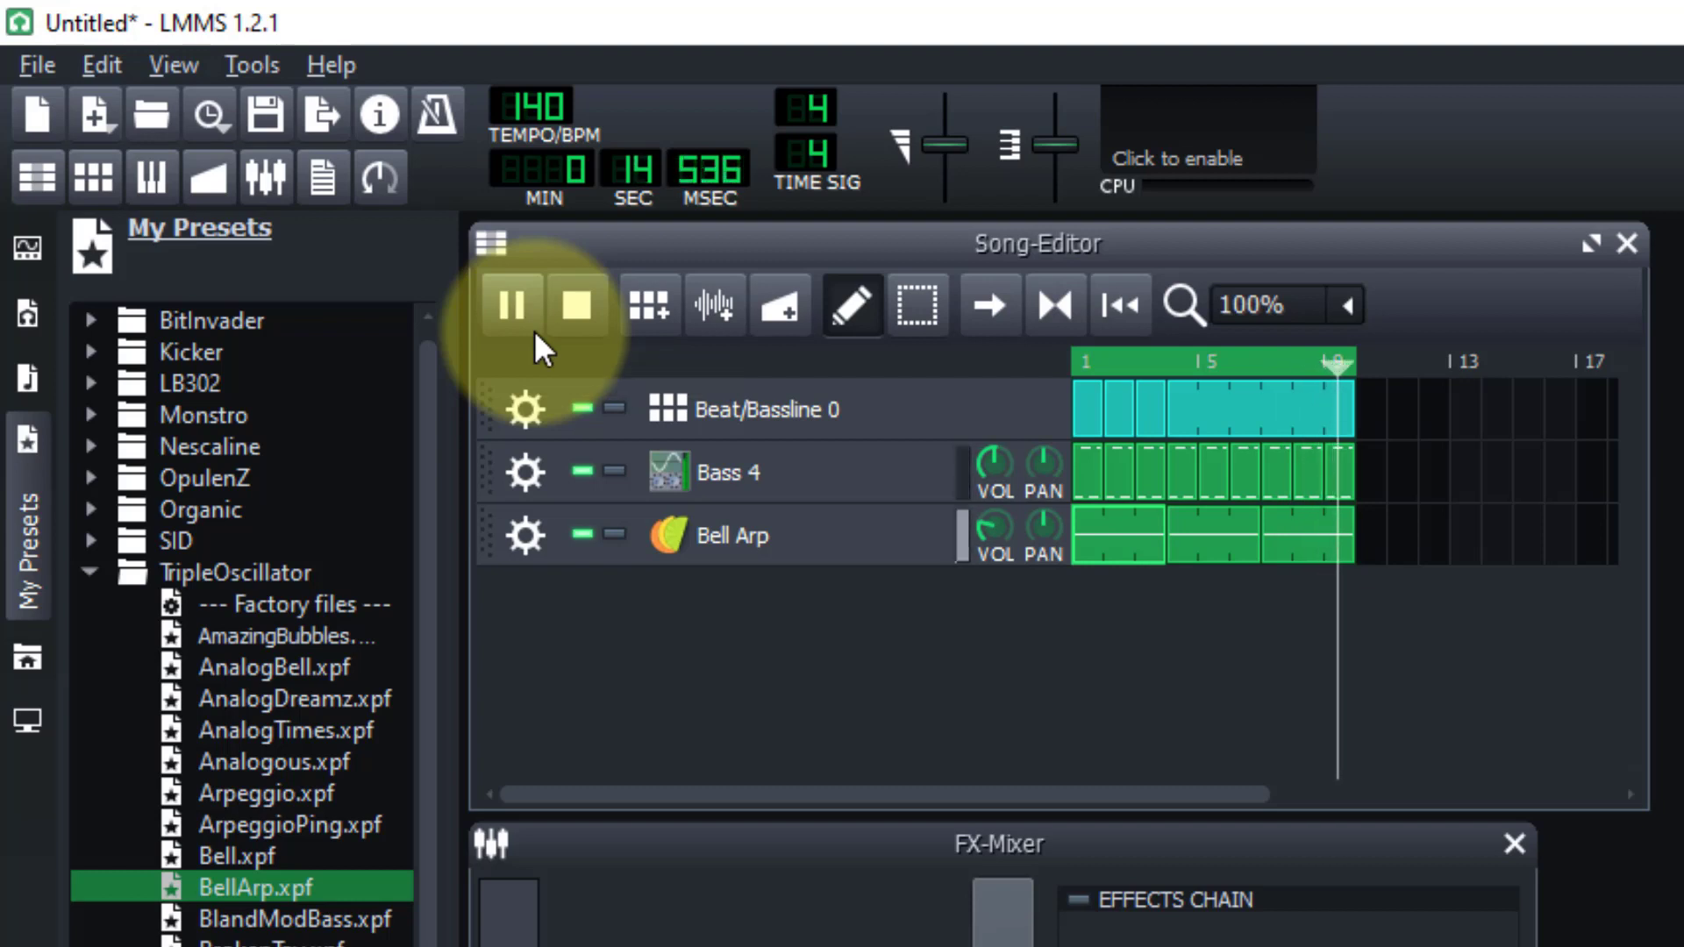
click(582, 291)
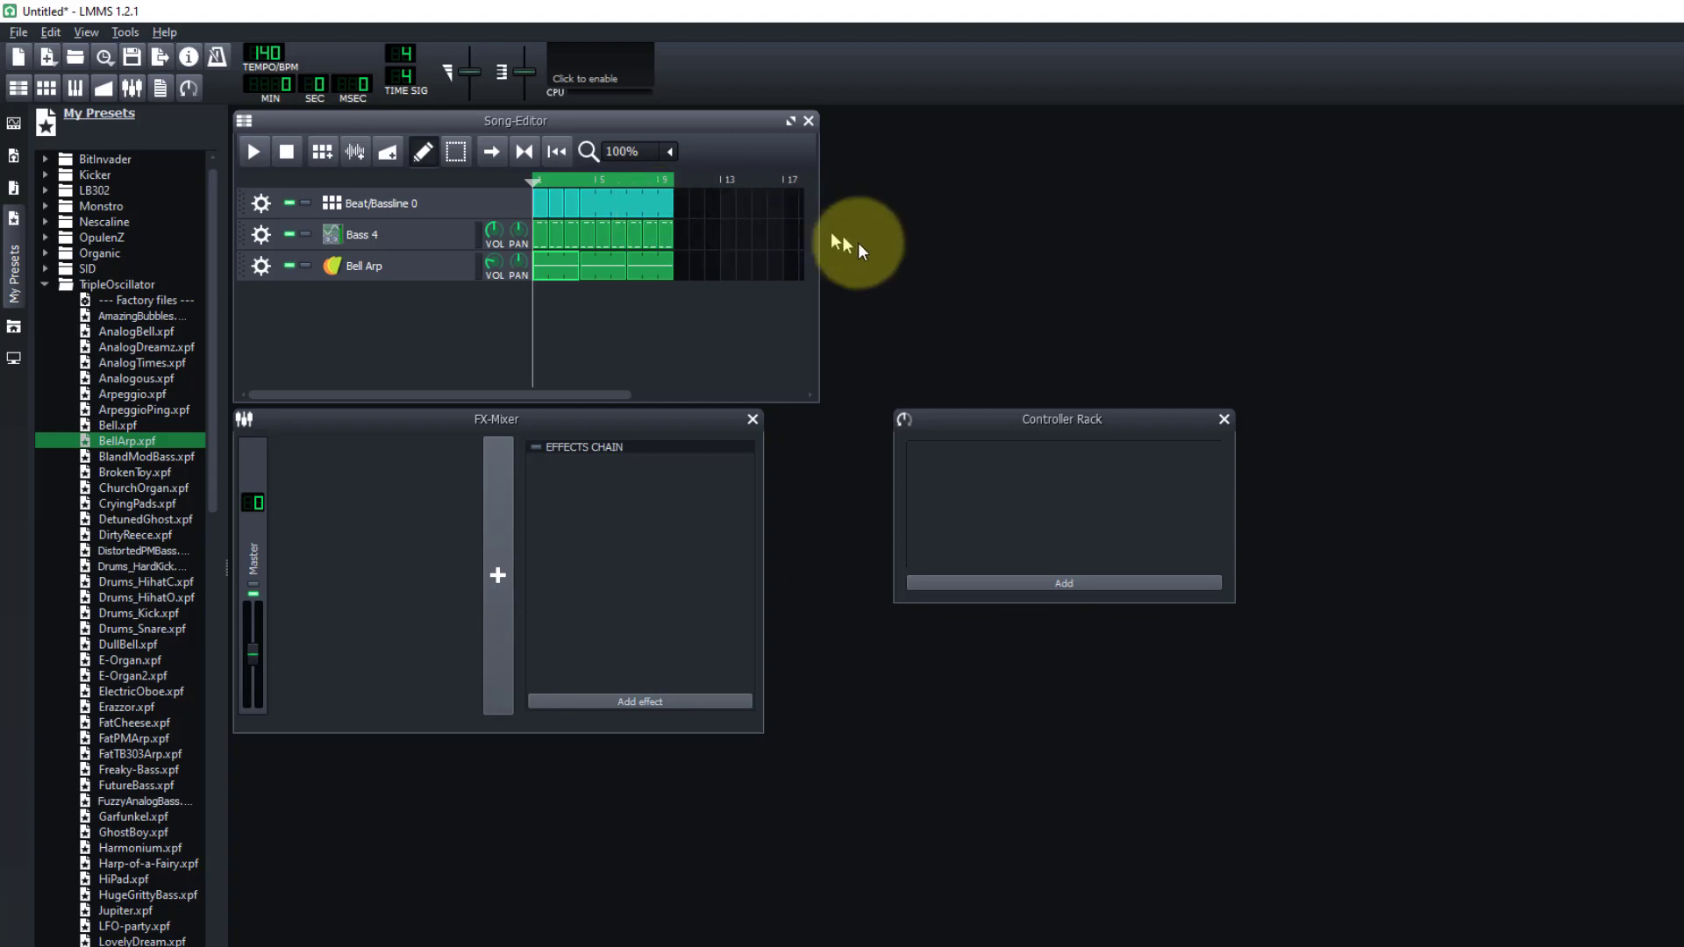
- Close the Controller Rack and FX-Mixer windows
click(1223, 420)
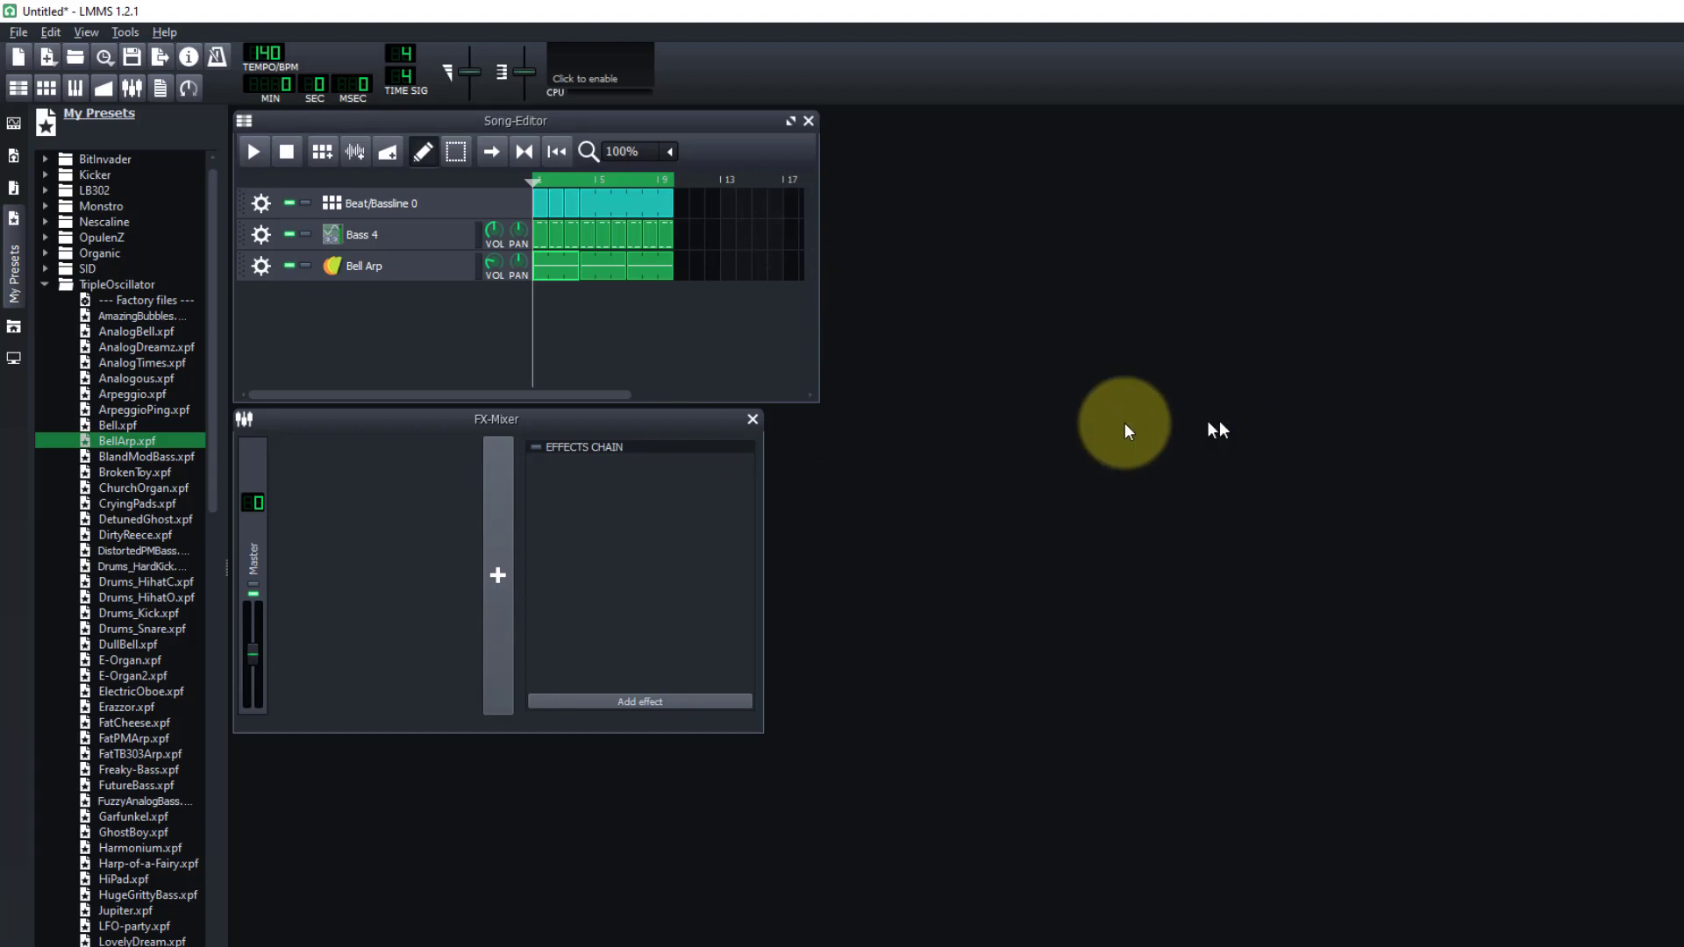
click(751, 423)
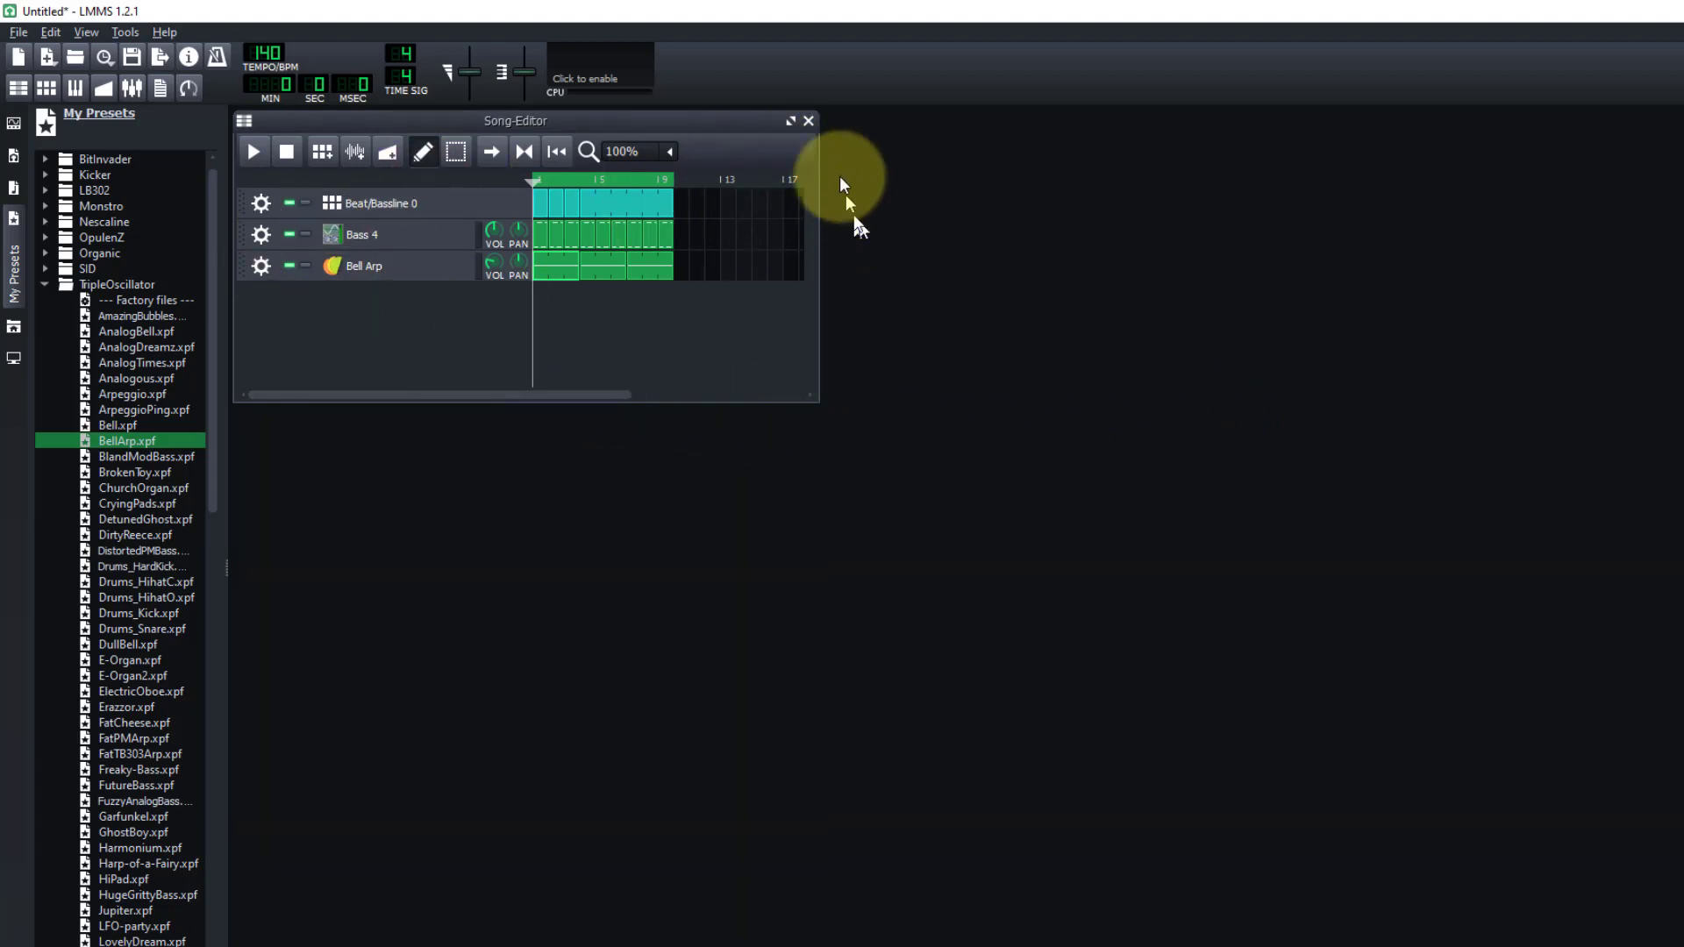
- Maximize the Song-Editor window and restore it to its smaller size, twice
click(792, 123)
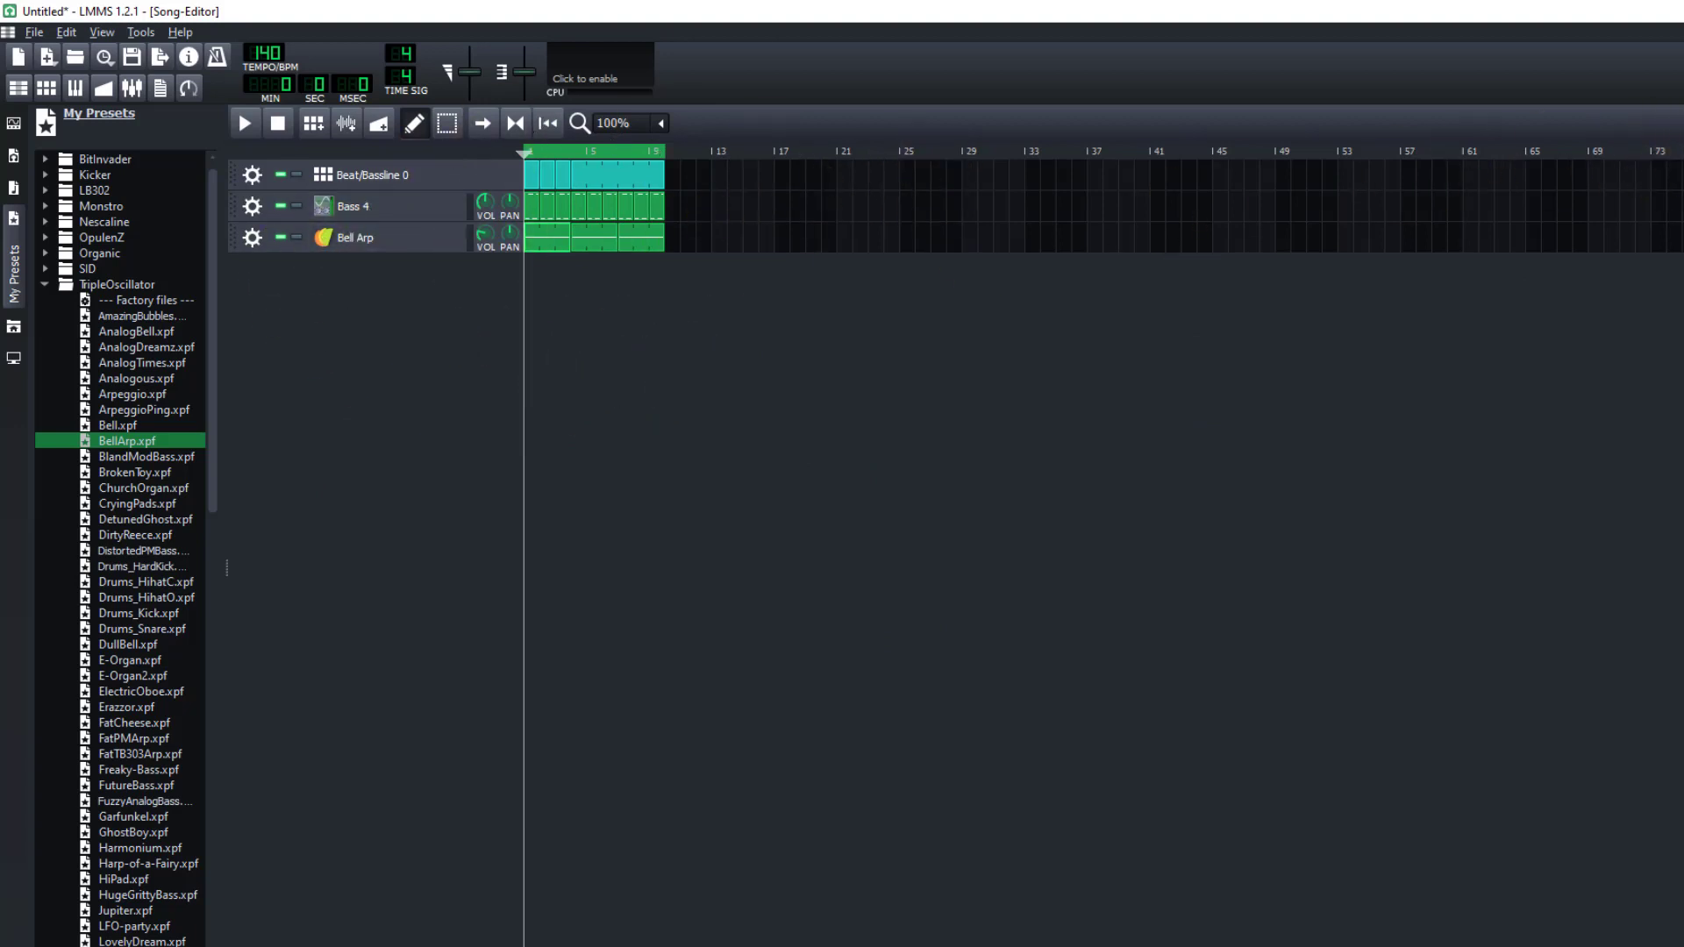
click(1535, 84)
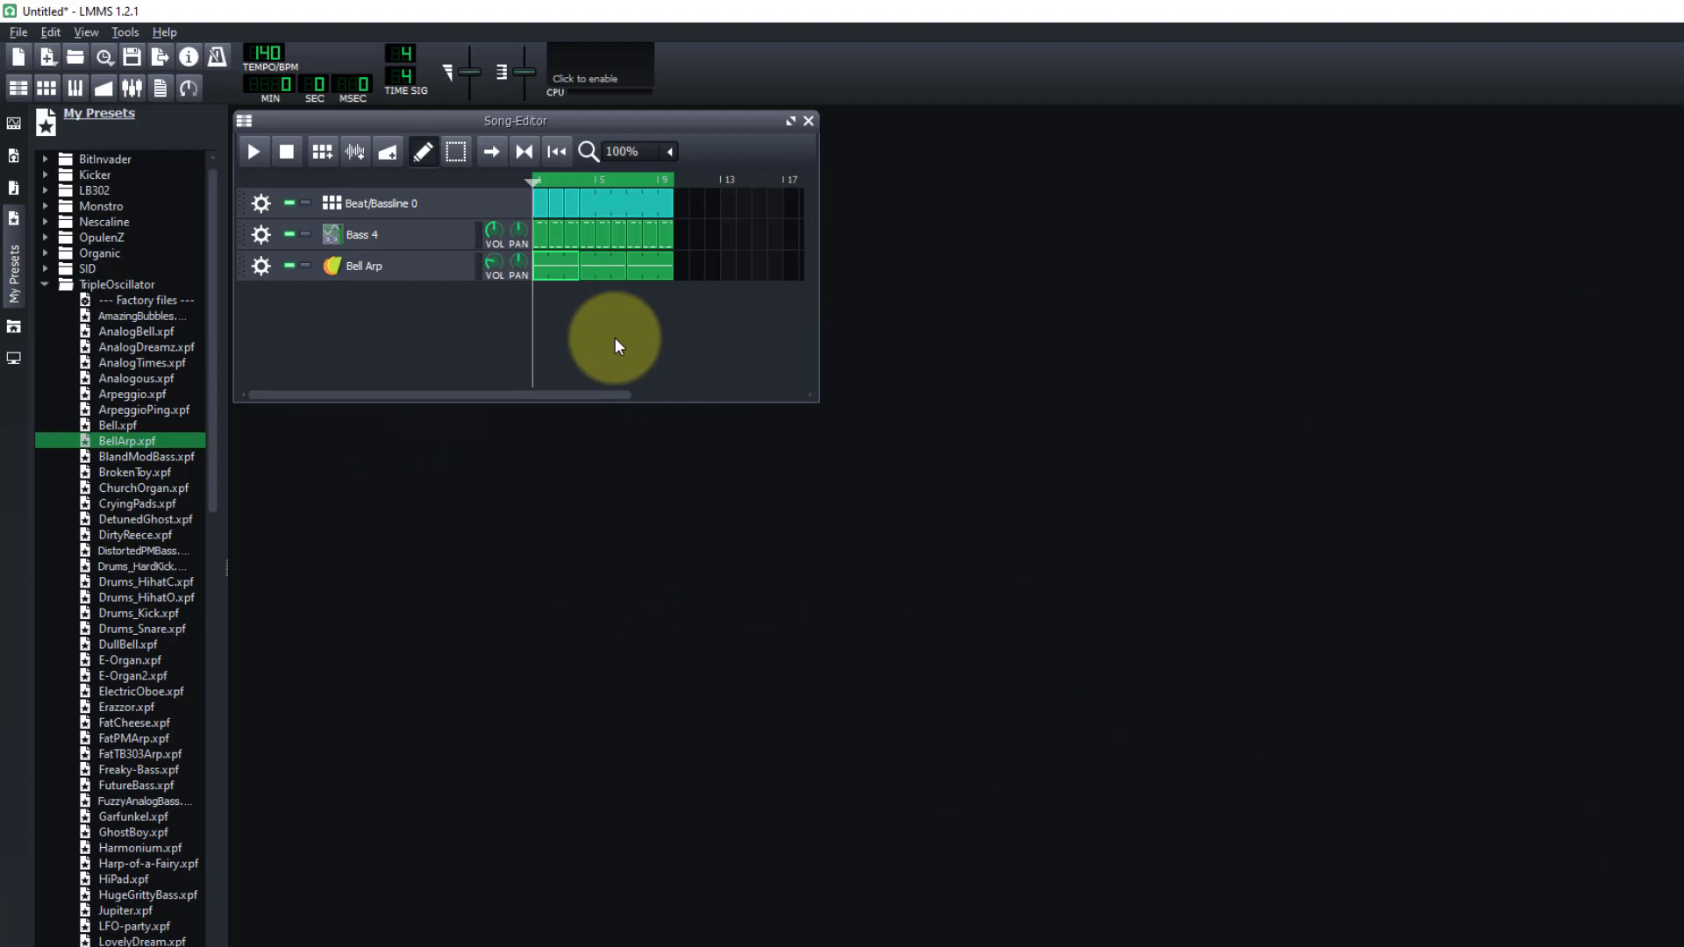
click(792, 121)
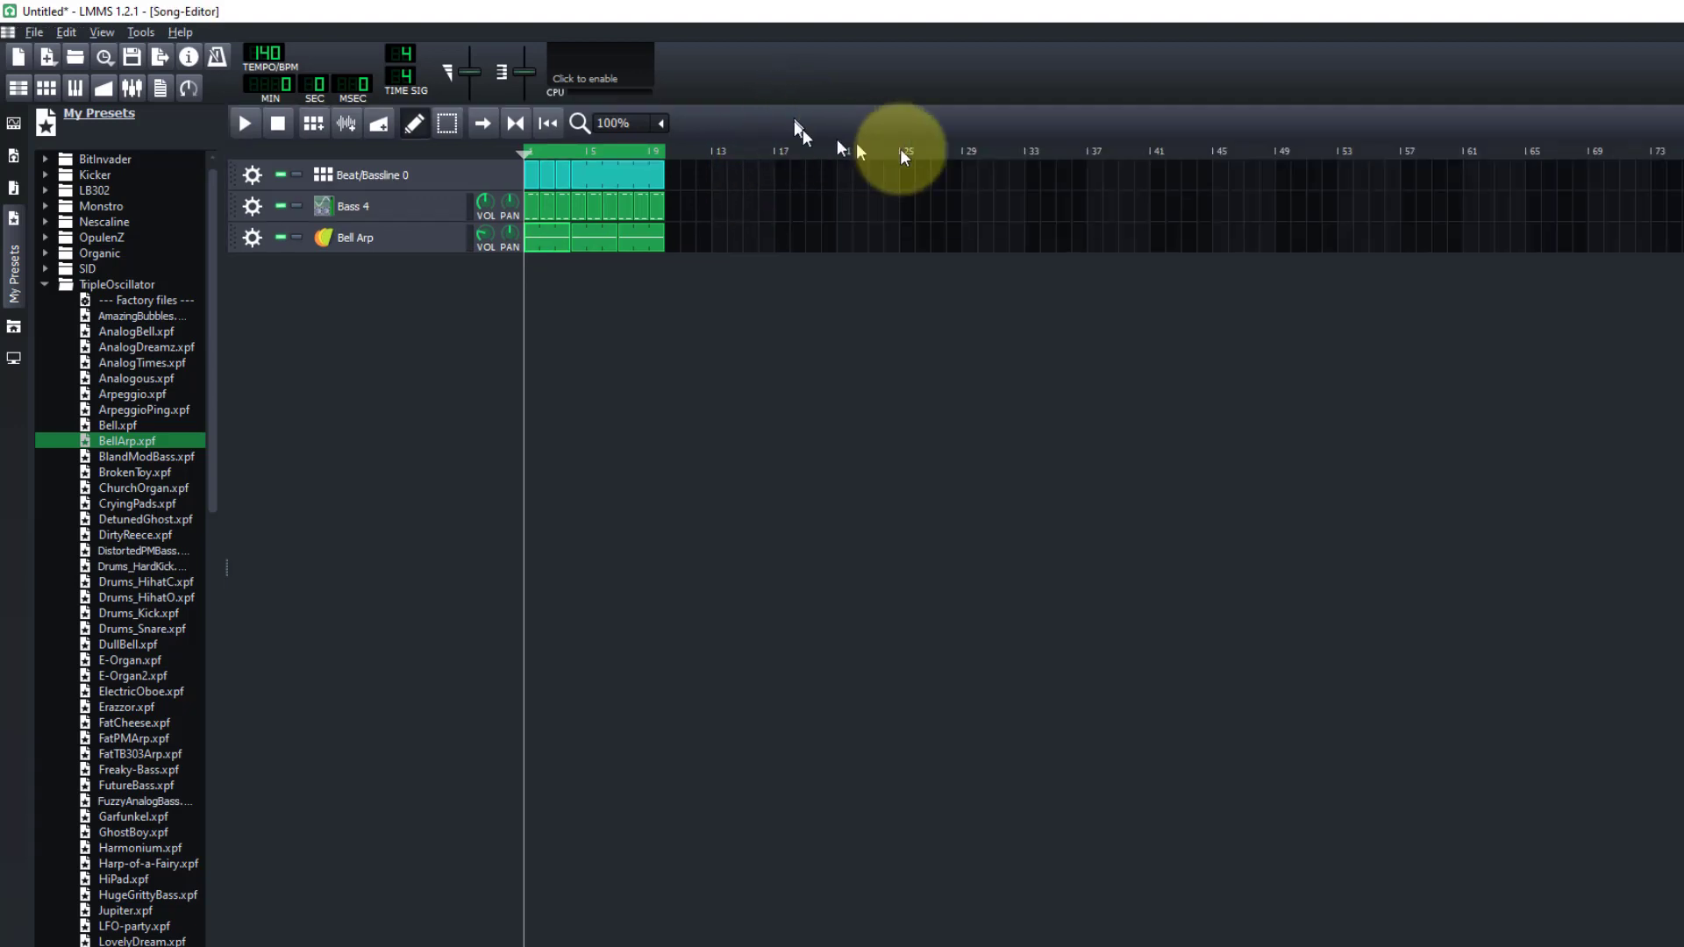
key(ctrl+F5)
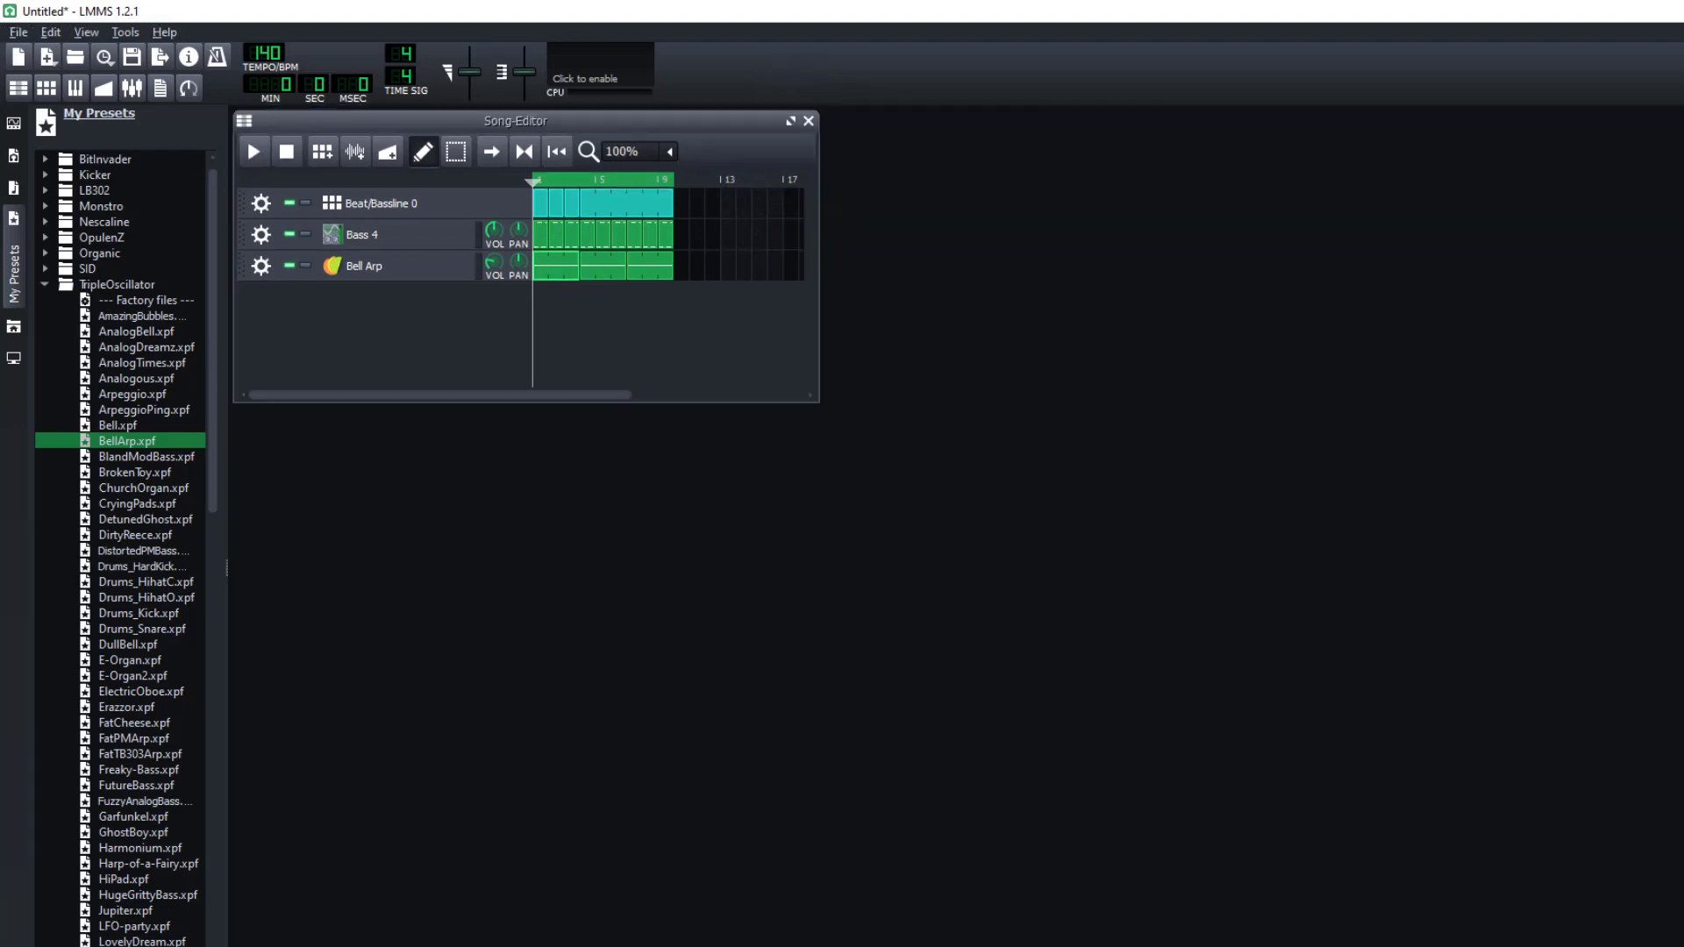